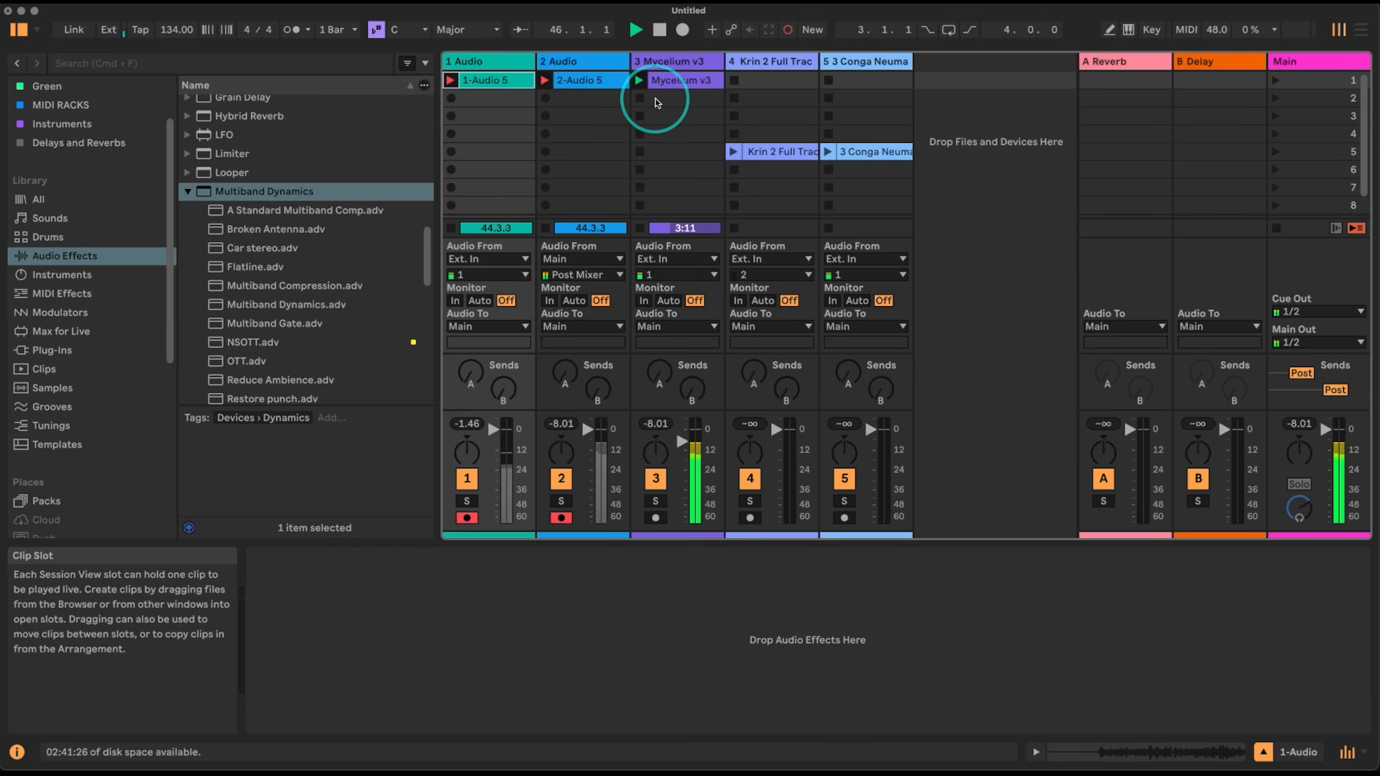
# - Stop the Mycelium v3 clip, then play the Krin 2 Full Track clip and open its waveform
pyautogui.click(640, 97)
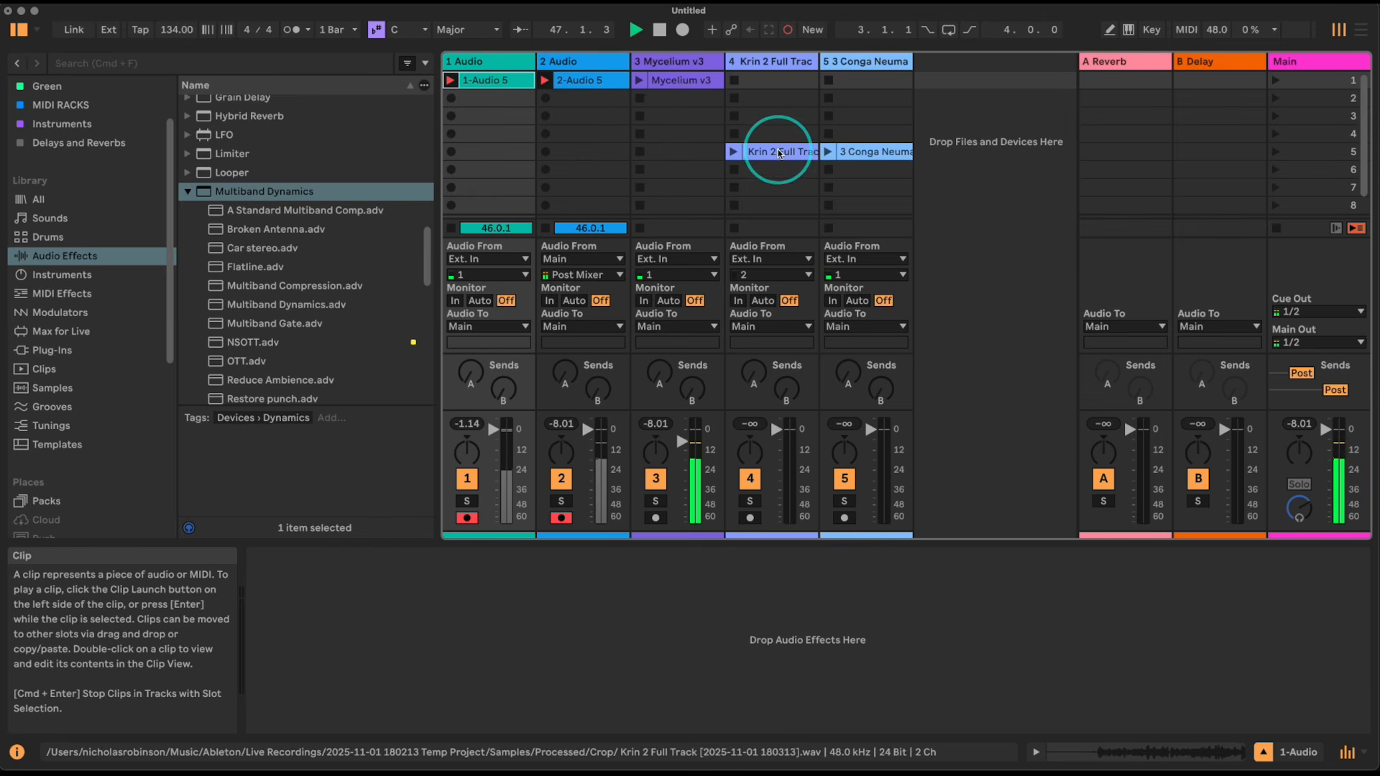
pyautogui.click(734, 151)
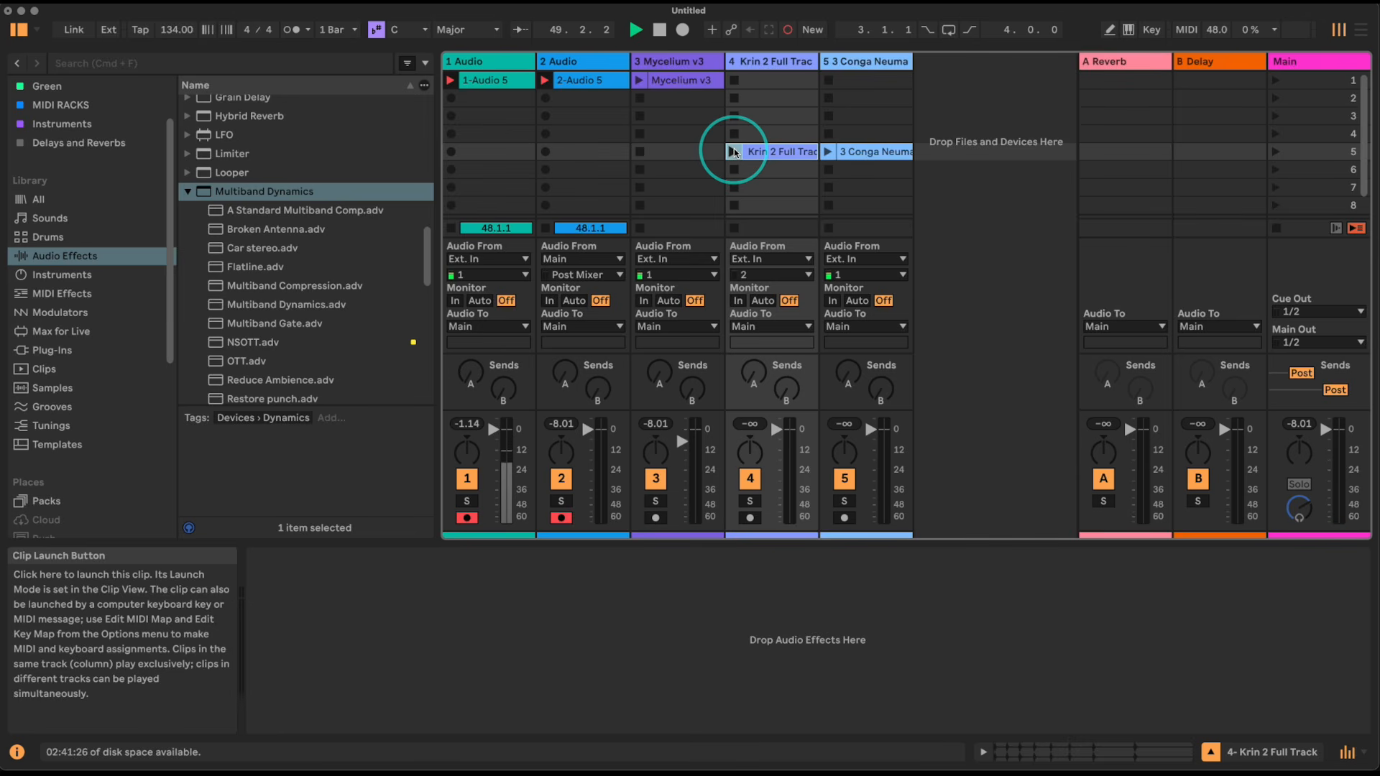
pyautogui.click(778, 154)
pyautogui.doubleClick(778, 153)
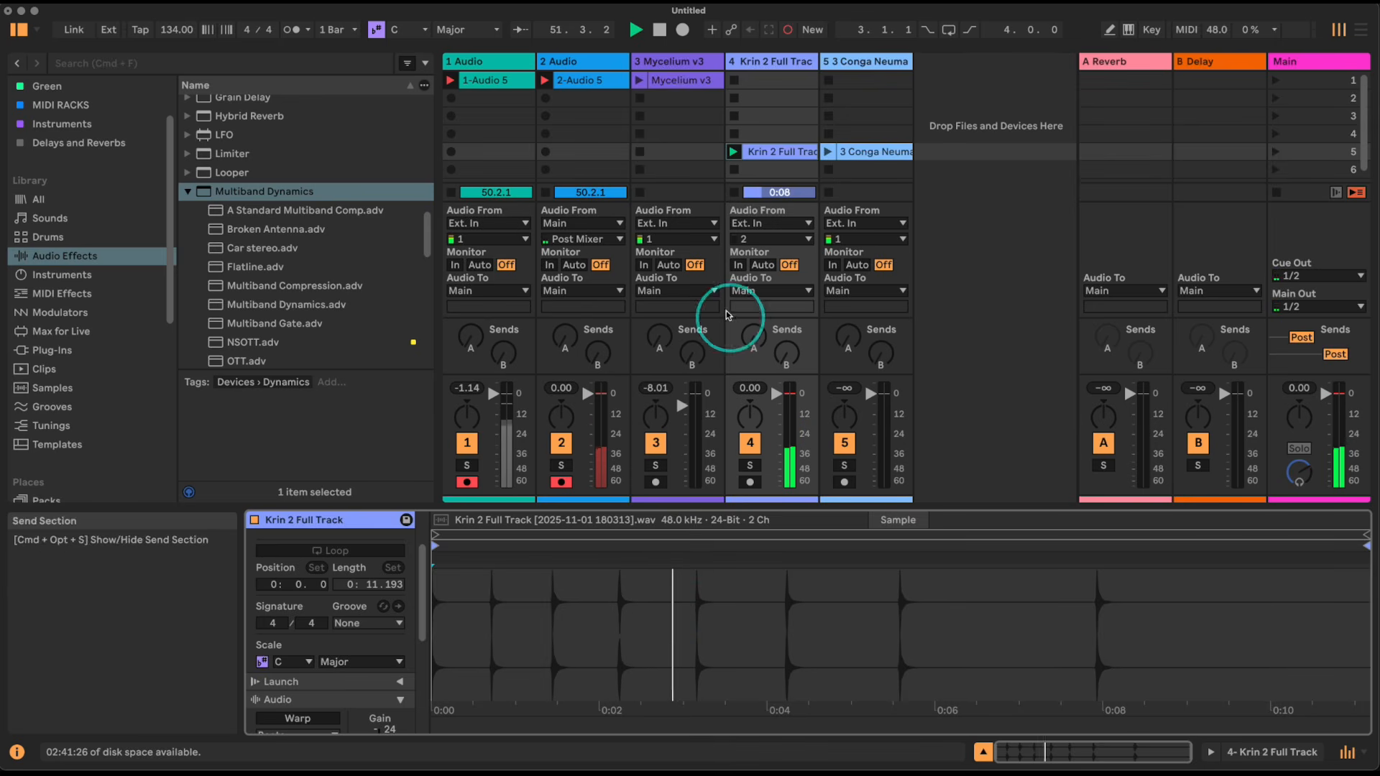
# - Open and play the 3 Conga Neuman Big clip, then stop it
pyautogui.click(885, 152)
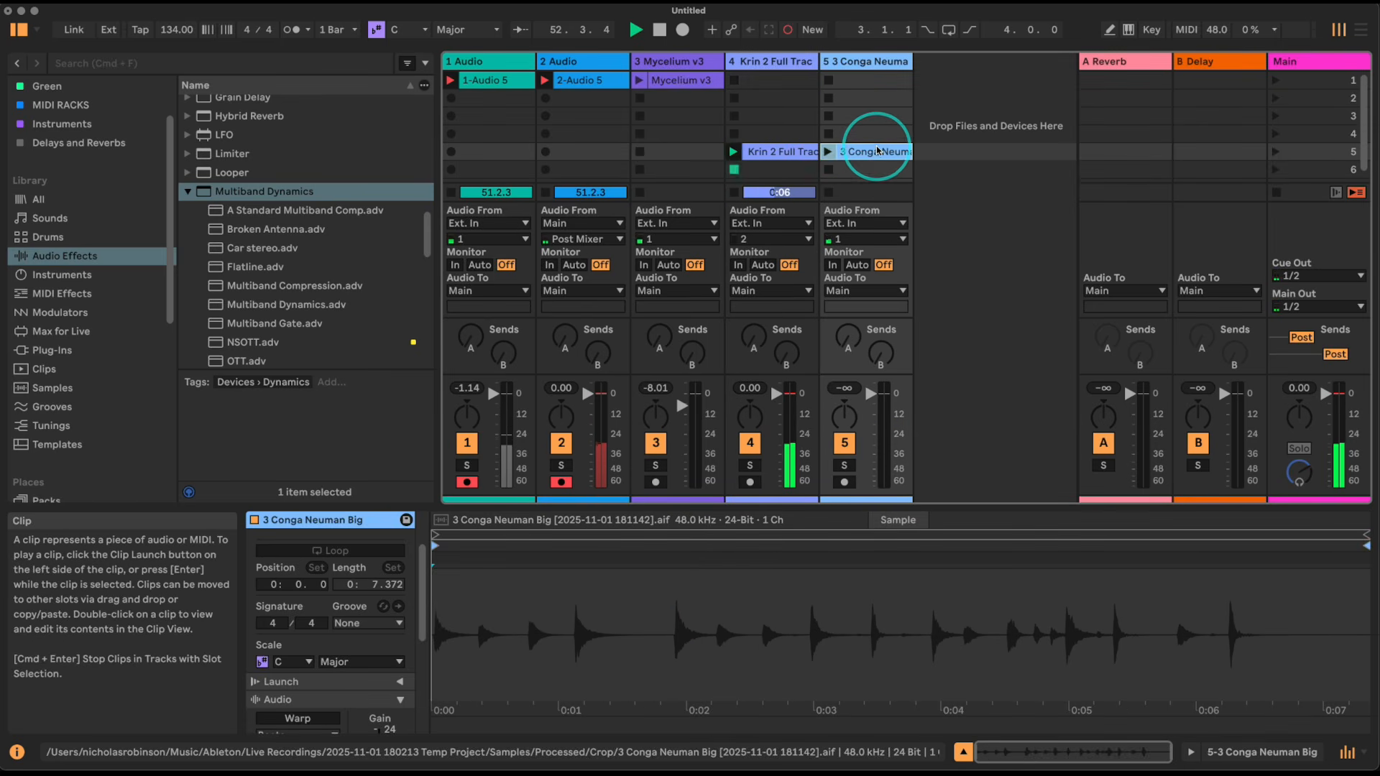
pyautogui.click(828, 151)
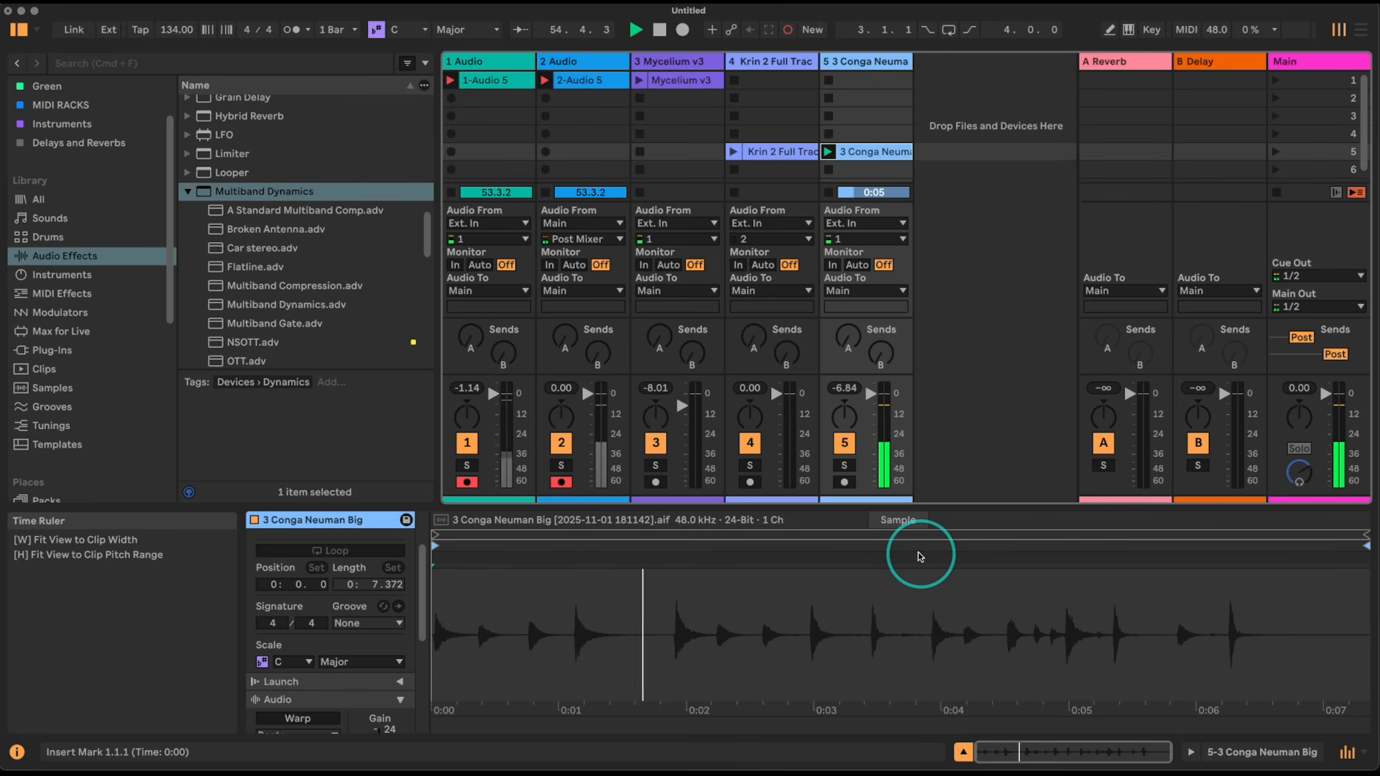
pyautogui.click(831, 171)
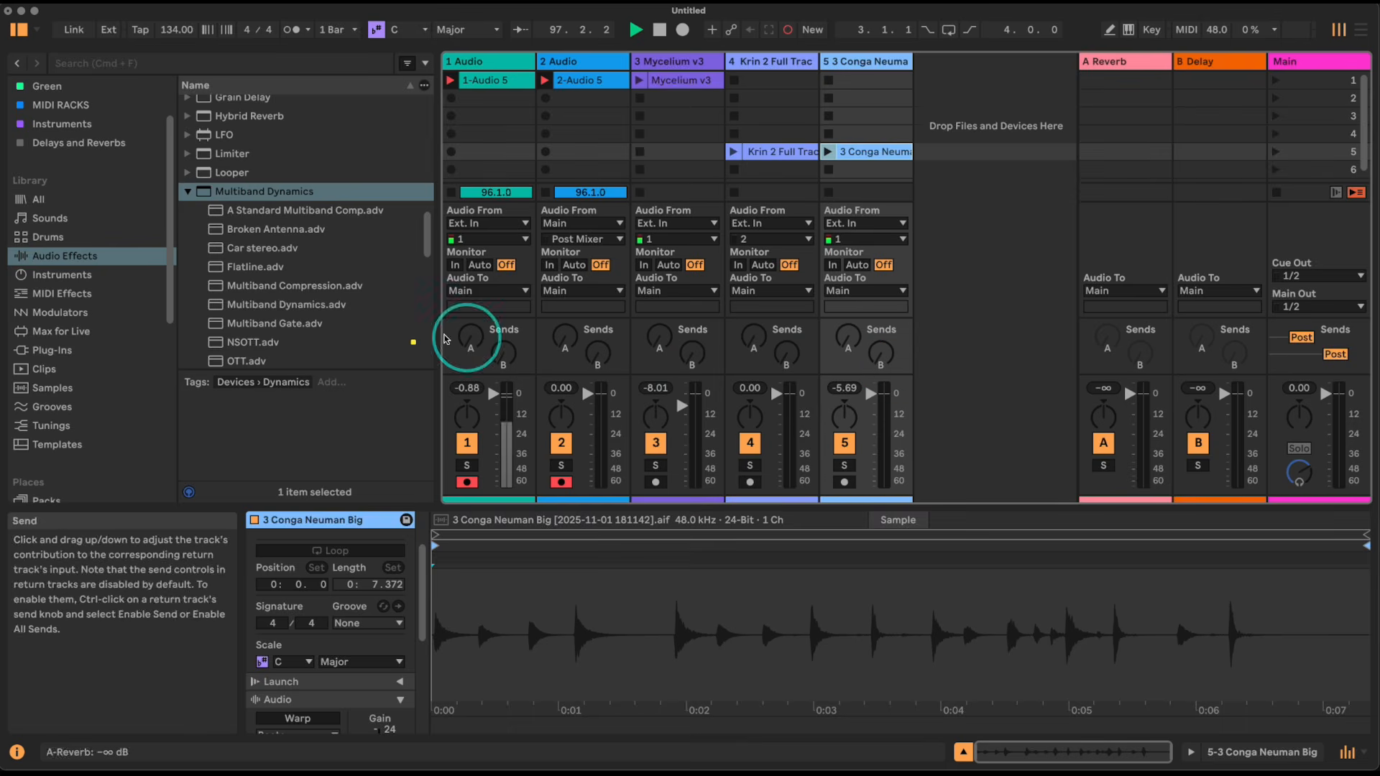
# - Add a Drum Rack on a new track and load an "answer" search result, an Answer Phone_C1 kick sample, onto pad C1
pyautogui.click(85, 275)
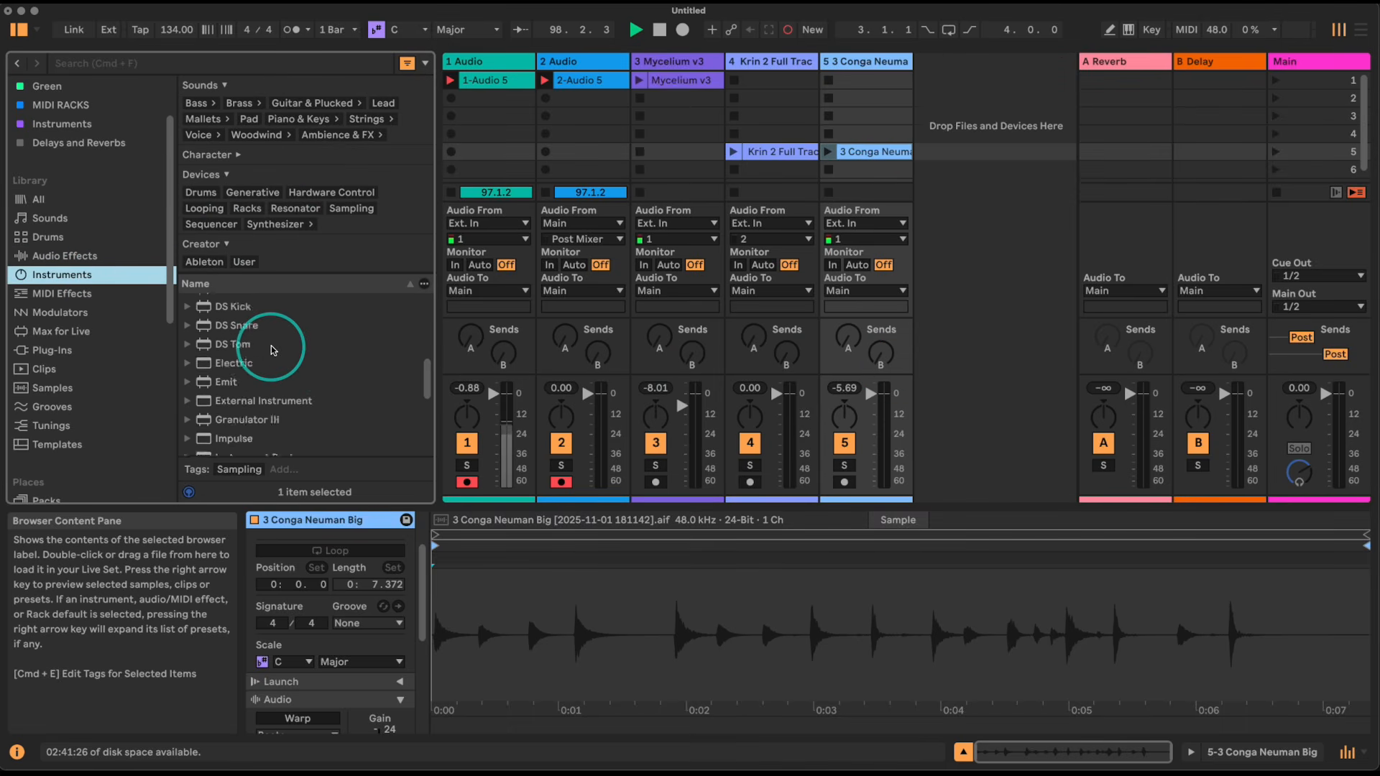
pyautogui.moveTo(241, 311); pyautogui.dragTo(967, 156)
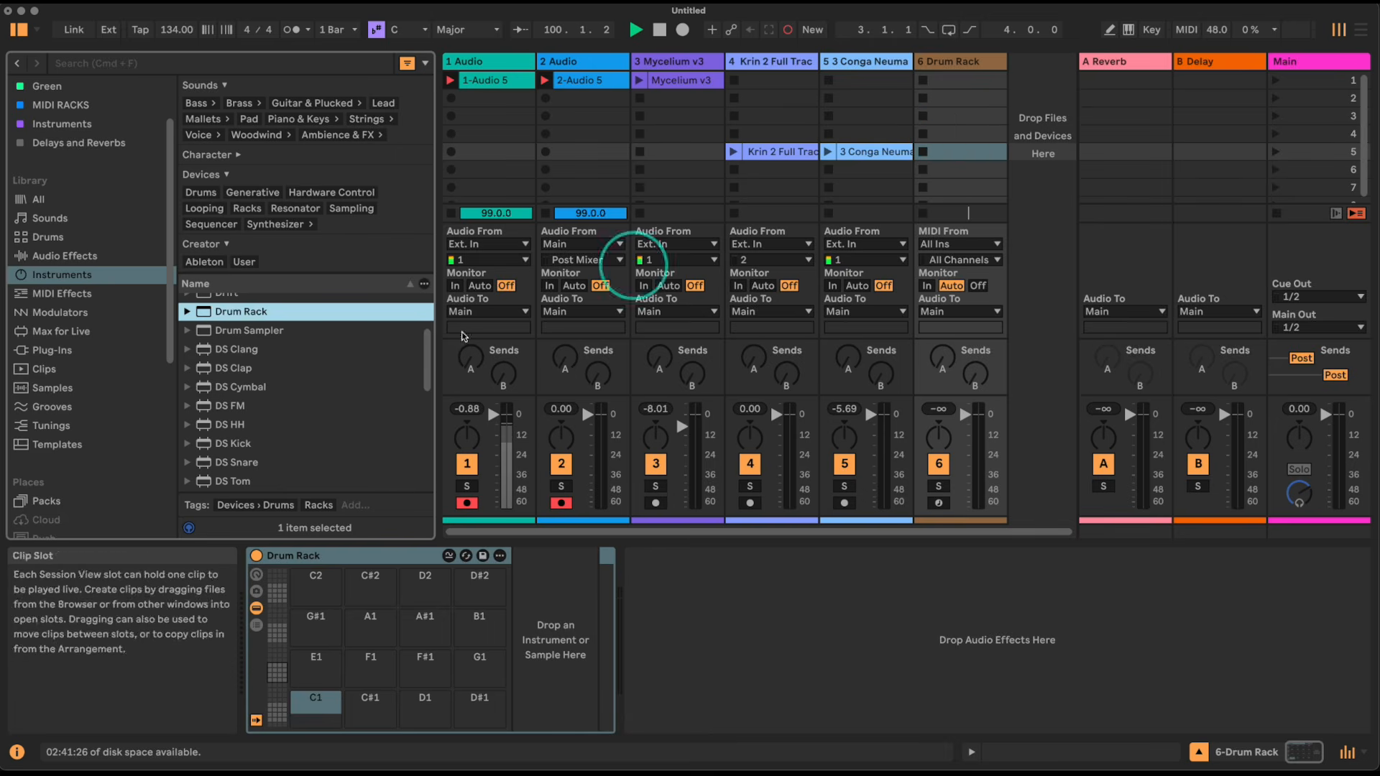
pyautogui.click(72, 388)
pyautogui.click(142, 65)
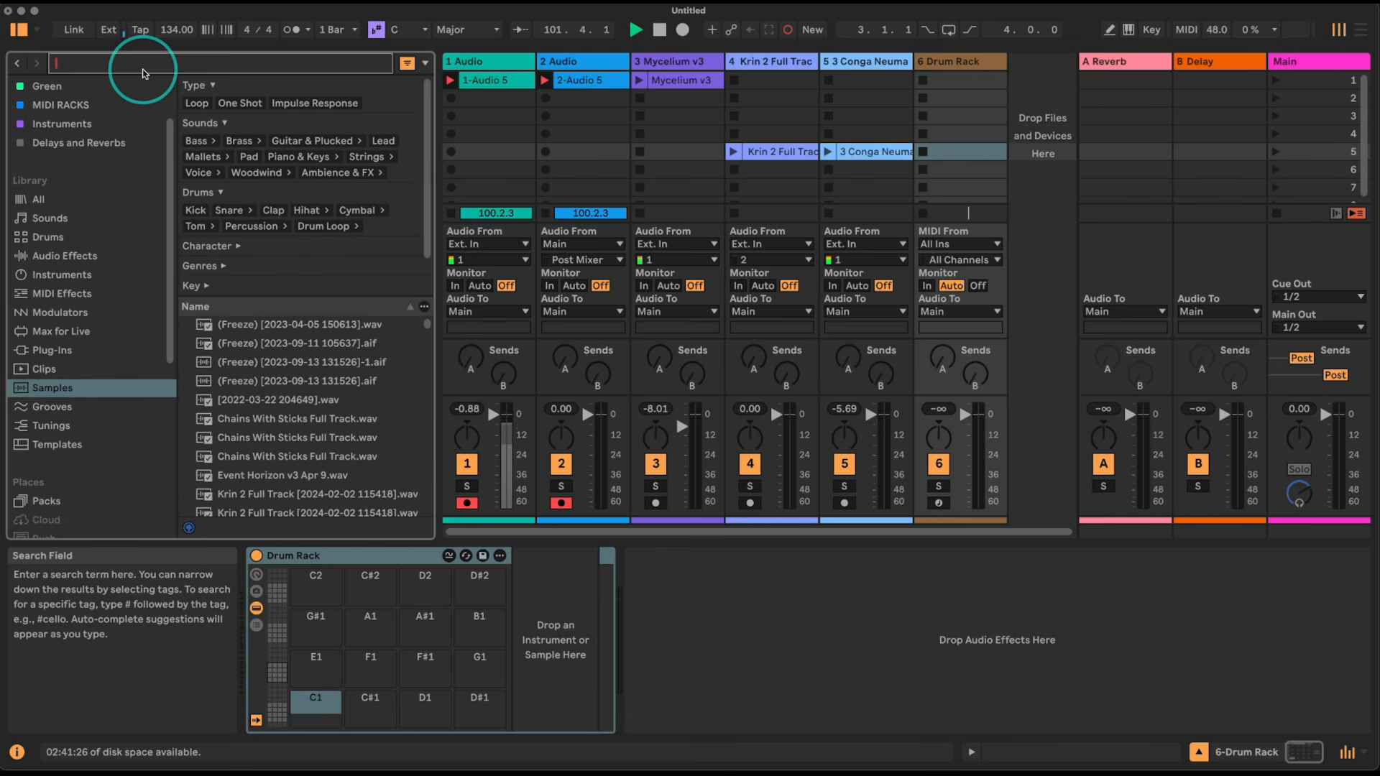
pyautogui.write('answer')
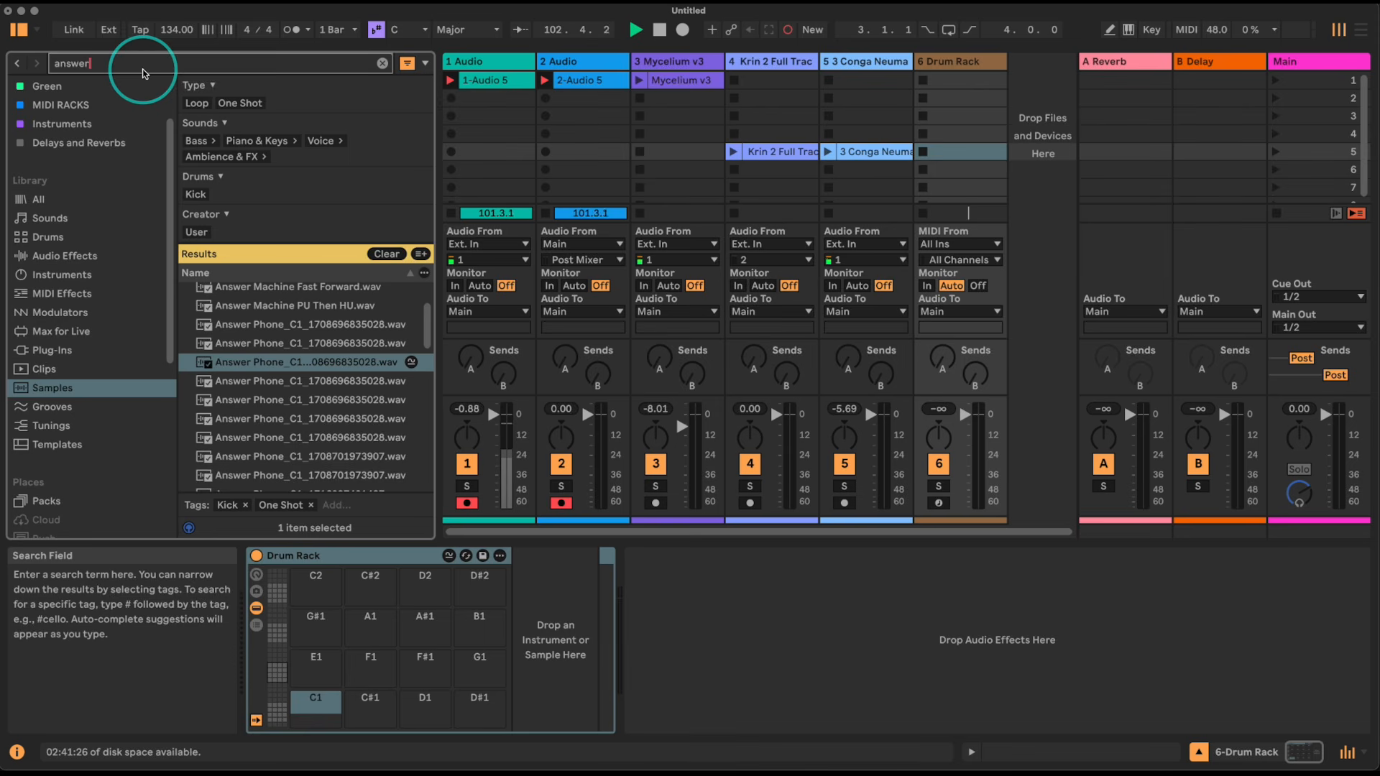
pyautogui.click(301, 363)
pyautogui.moveTo(301, 366); pyautogui.dragTo(312, 715)
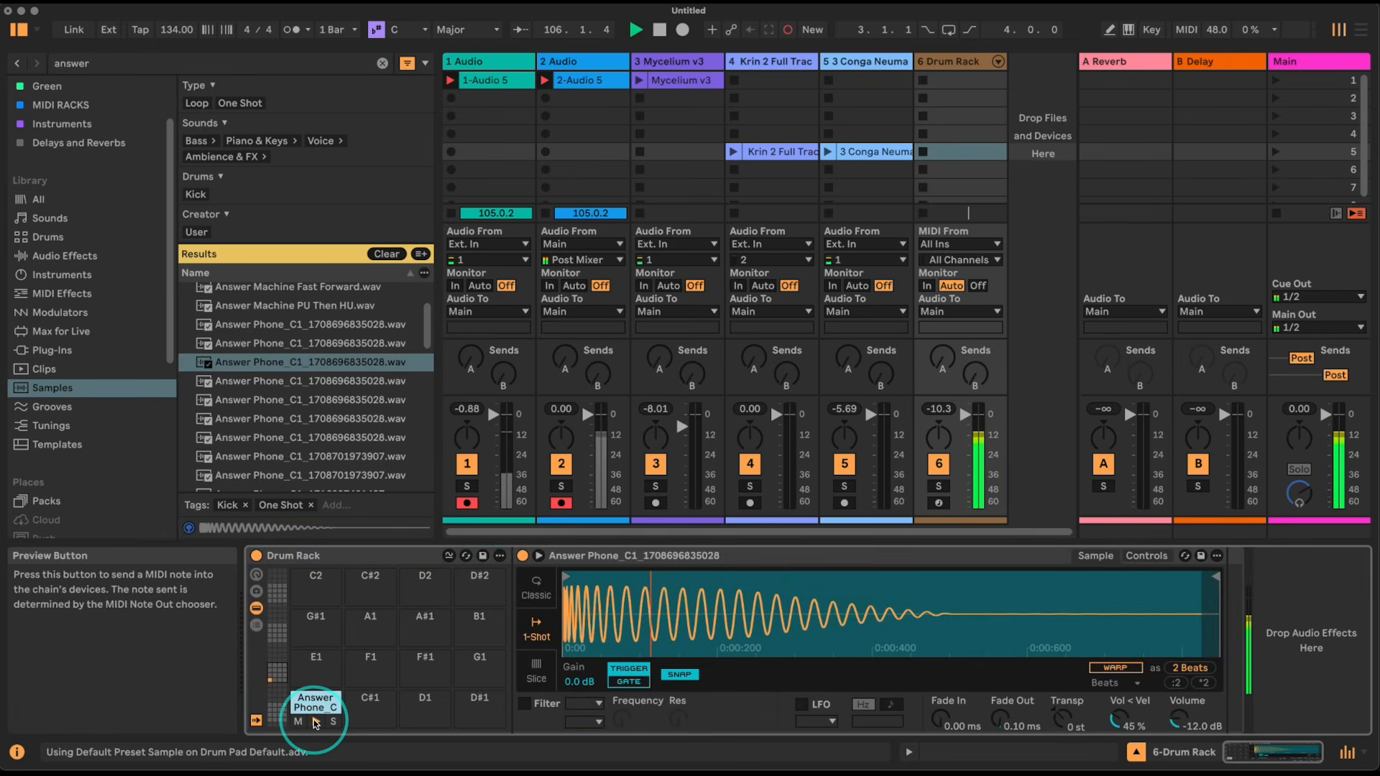
# - Turn off Snap on the C1 kick sample, use Gate mode, and set its Fade Out to 79.5 ms
pyautogui.click(680, 676)
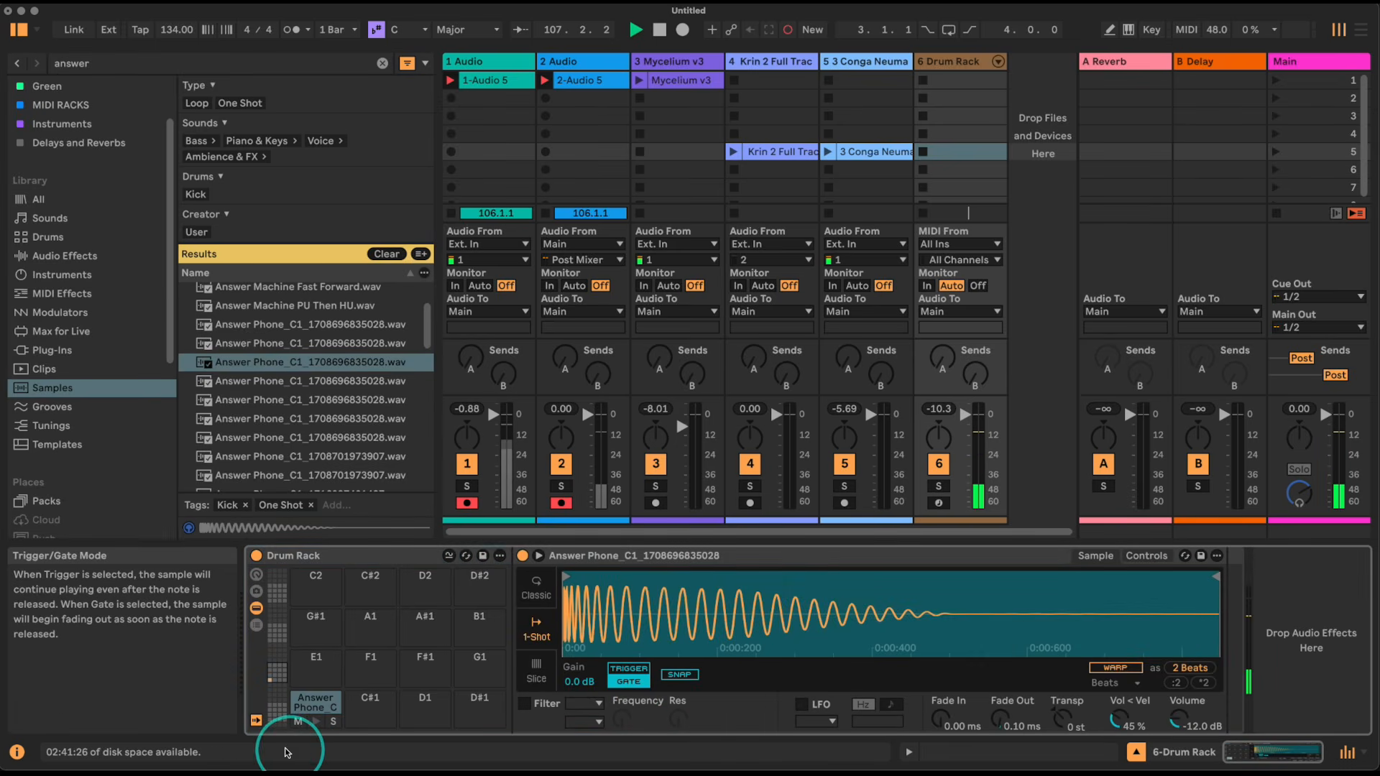
pyautogui.click(319, 722)
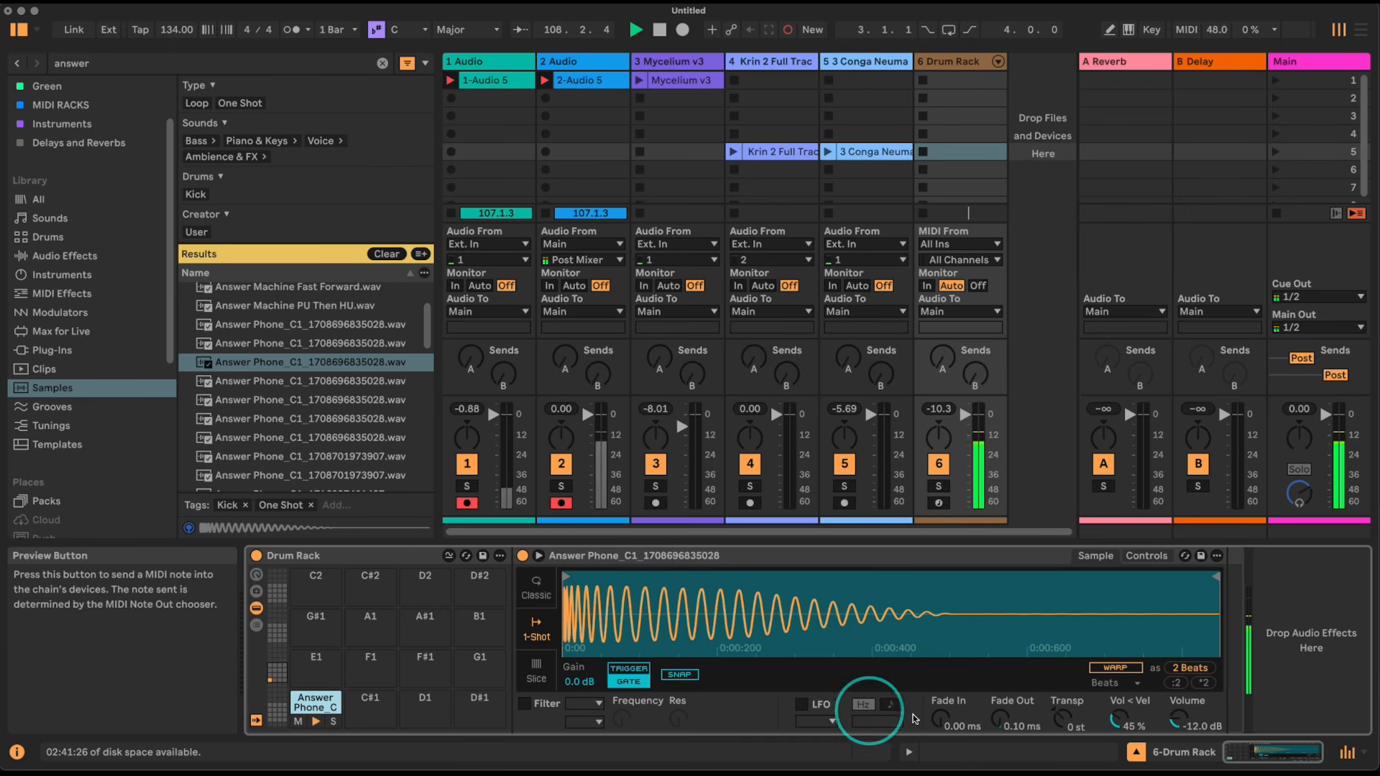
pyautogui.moveTo(1000, 719); pyautogui.dragTo(1000, 690)
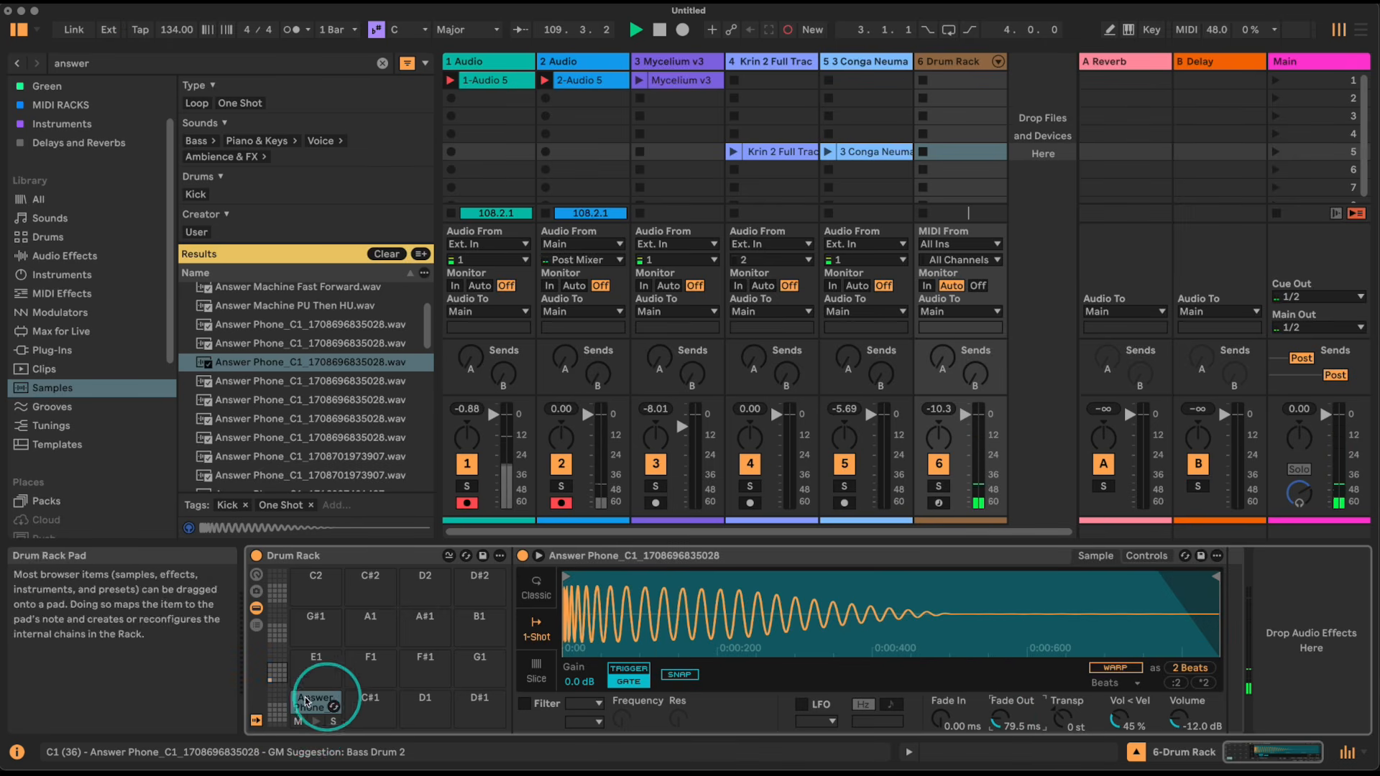
pyautogui.click(317, 722)
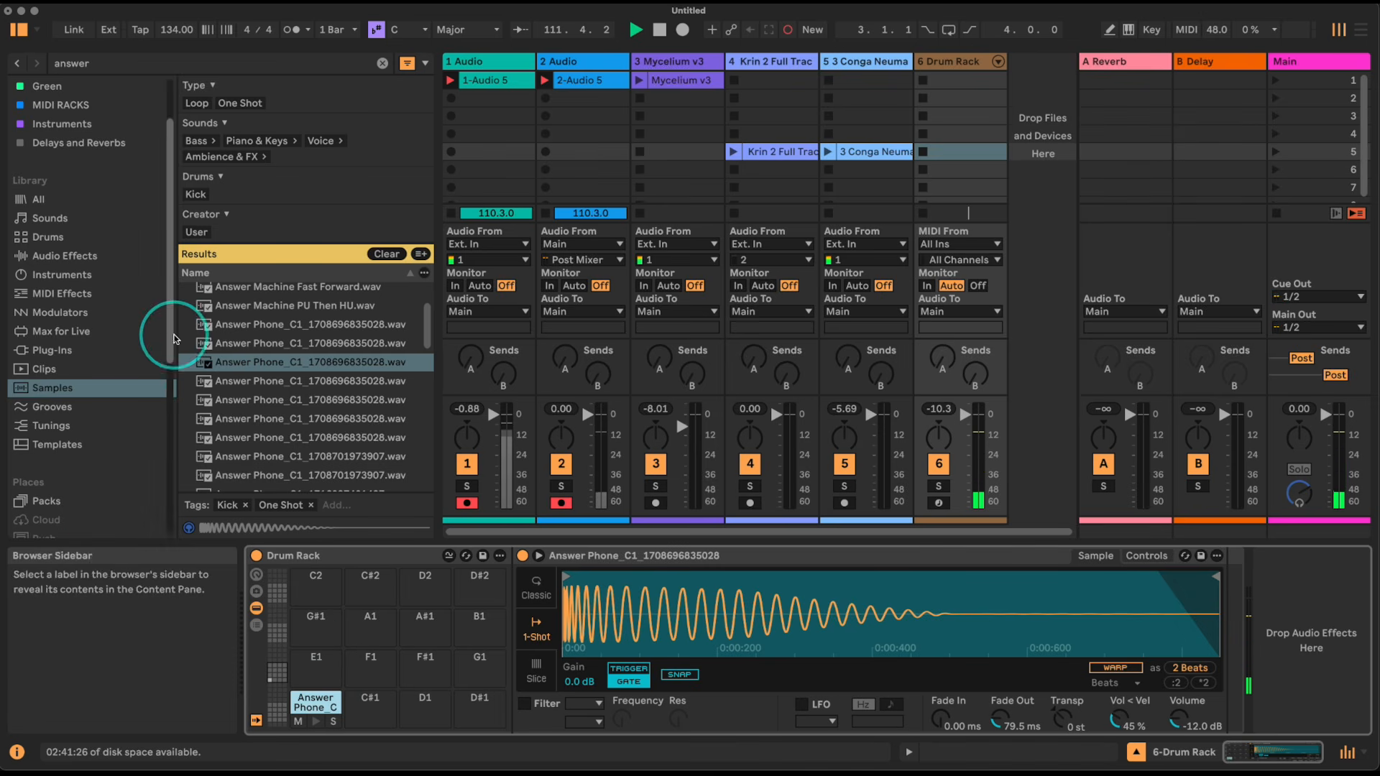
# - Load the DS HH instrument onto pad E1 and set its Decay to 2.35 %
pyautogui.click(85, 274)
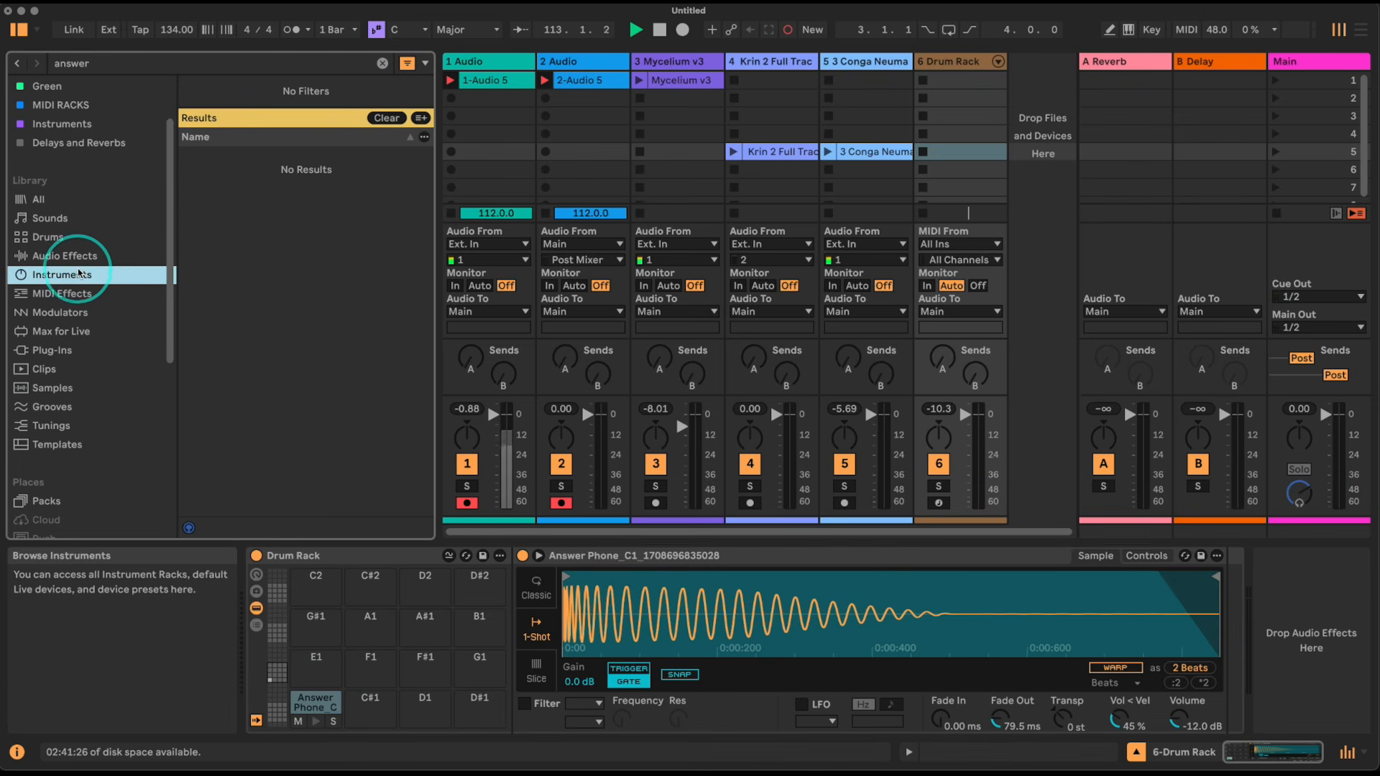
pyautogui.click(382, 63)
pyautogui.moveTo(241, 423); pyautogui.dragTo(325, 676)
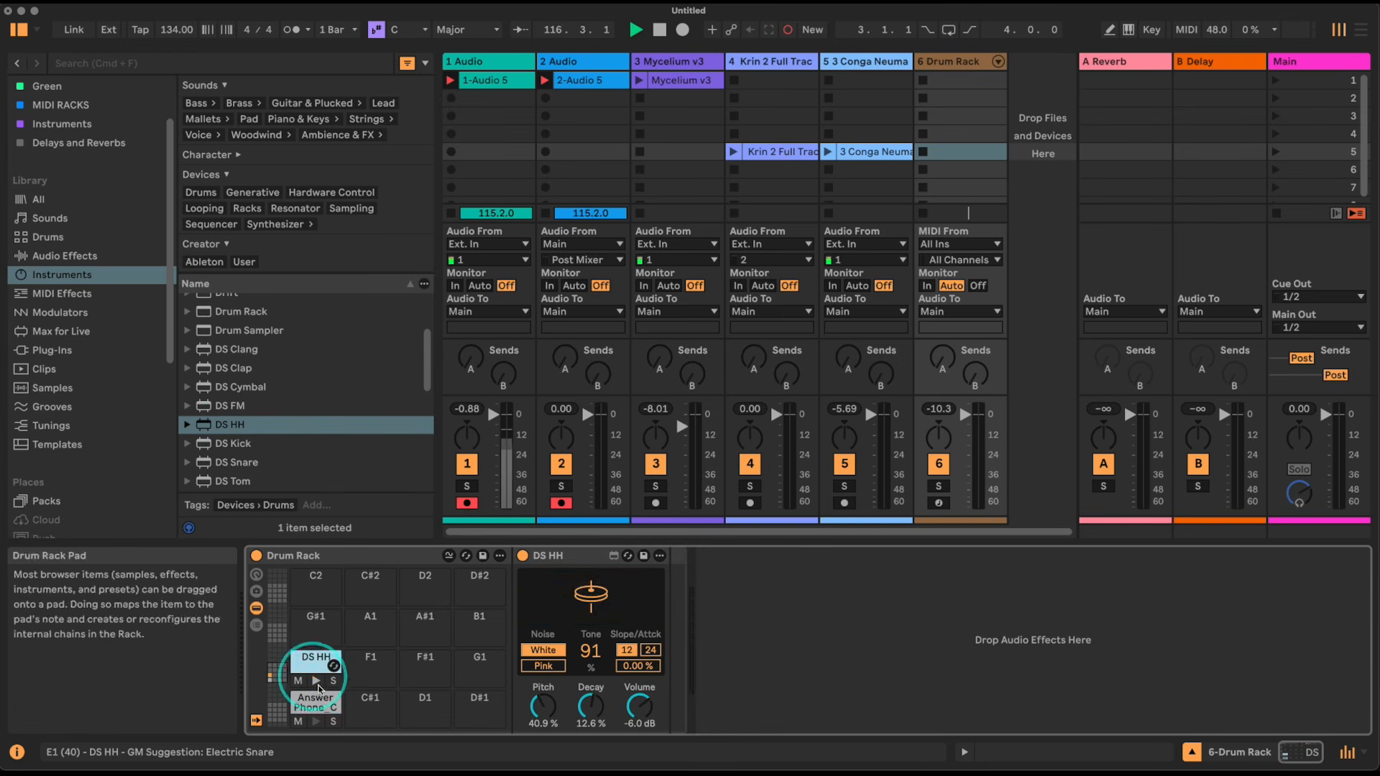
pyautogui.moveTo(590, 706); pyautogui.dragTo(579, 716)
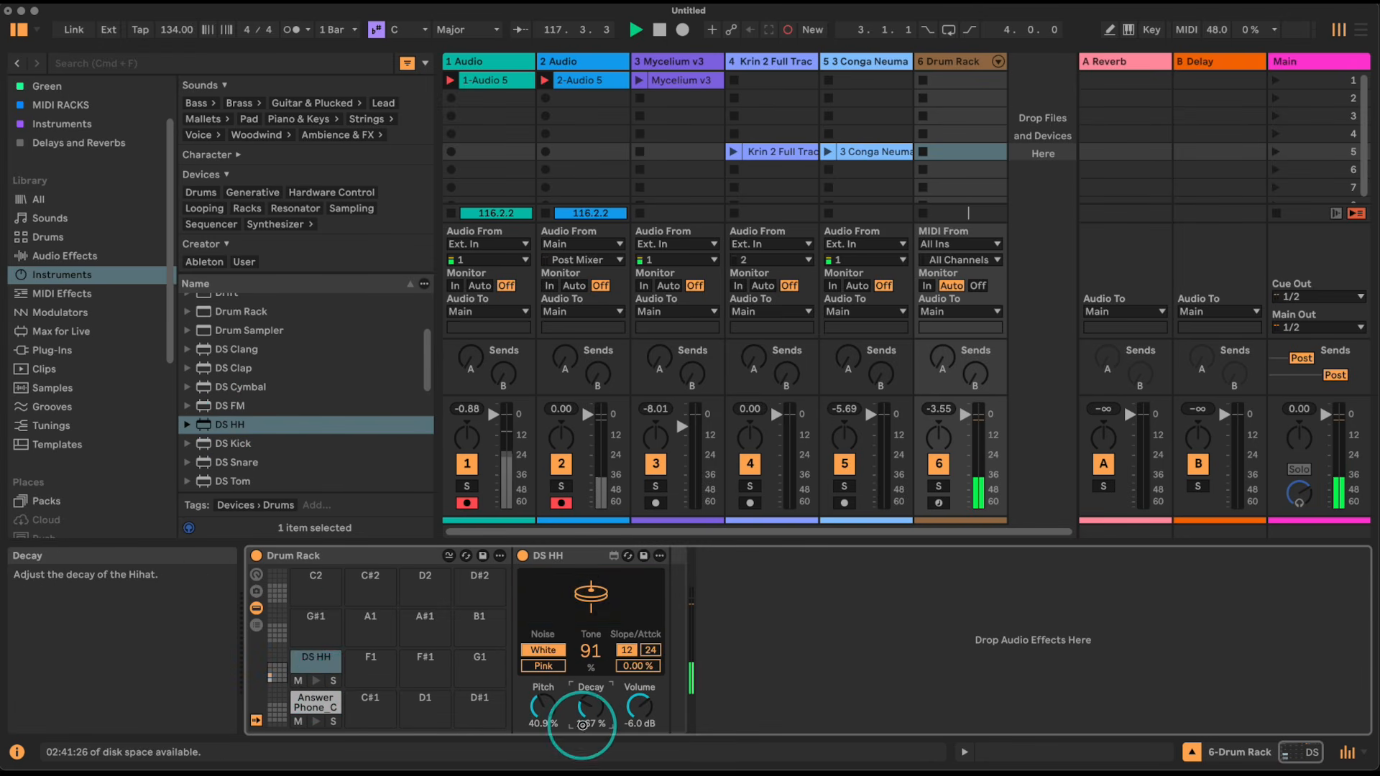
pyautogui.click(318, 683)
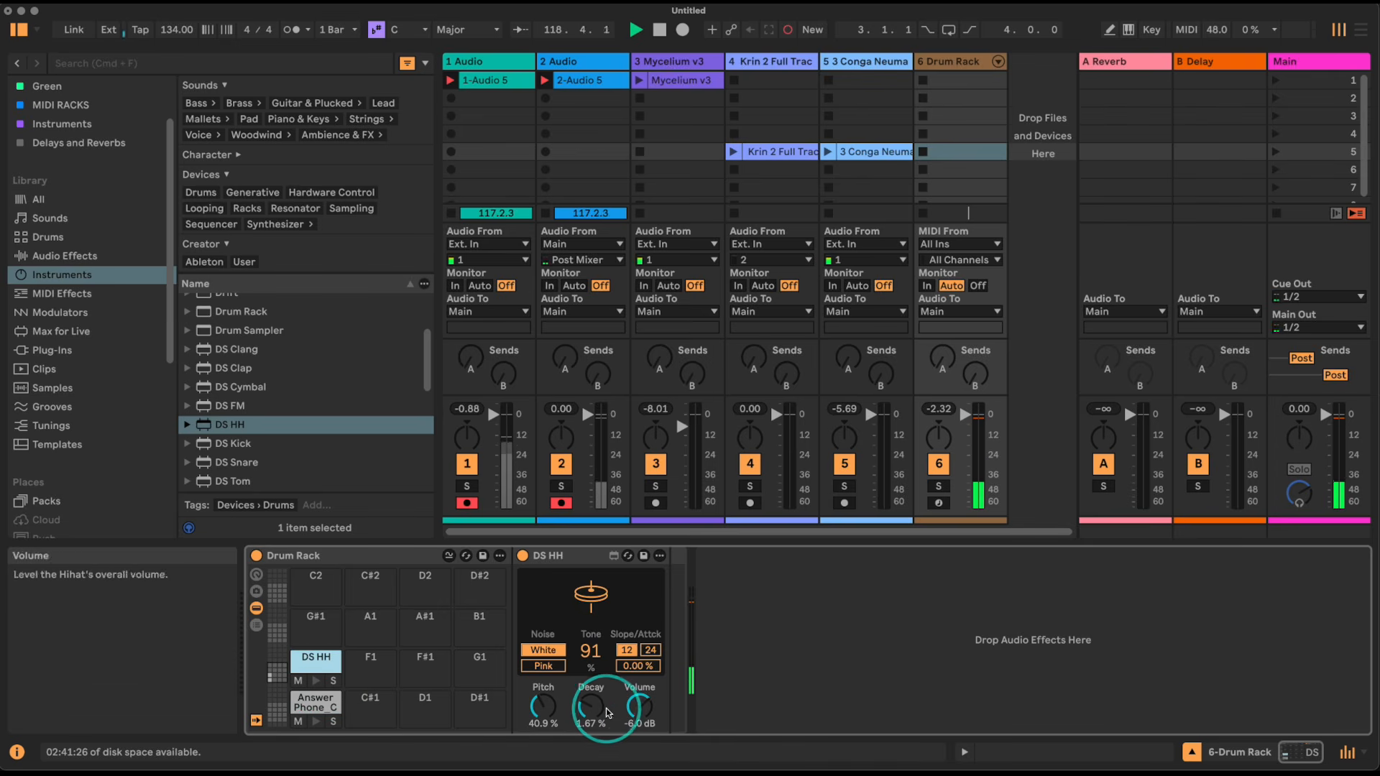
pyautogui.moveTo(593, 709); pyautogui.dragTo(592, 704)
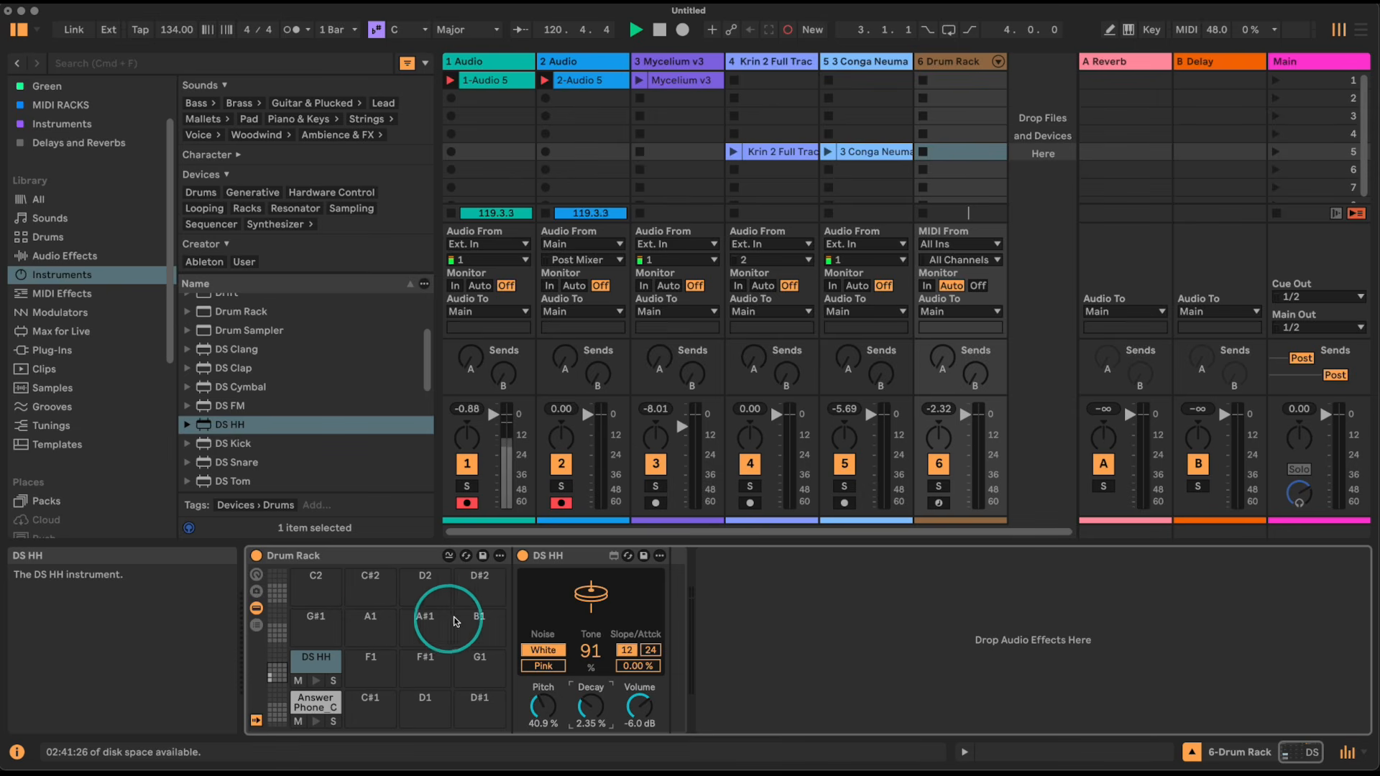
# - Load Perc Hit 2.wav from the user Samples folder onto pad C2 and Perc Hit 4.wav onto pad D#2
pyautogui.scroll(-4, 102, 462)
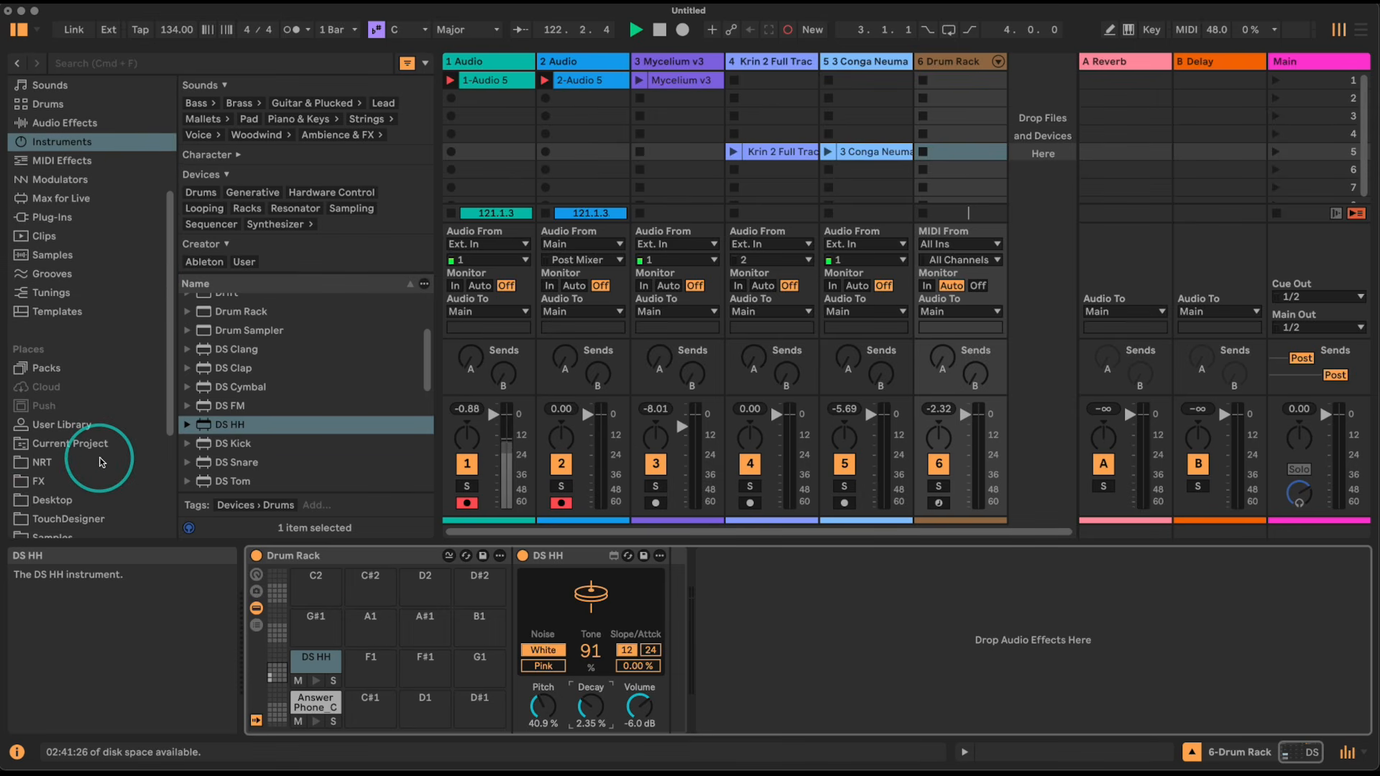
pyautogui.click(103, 462)
pyautogui.scroll(-4, 97, 462)
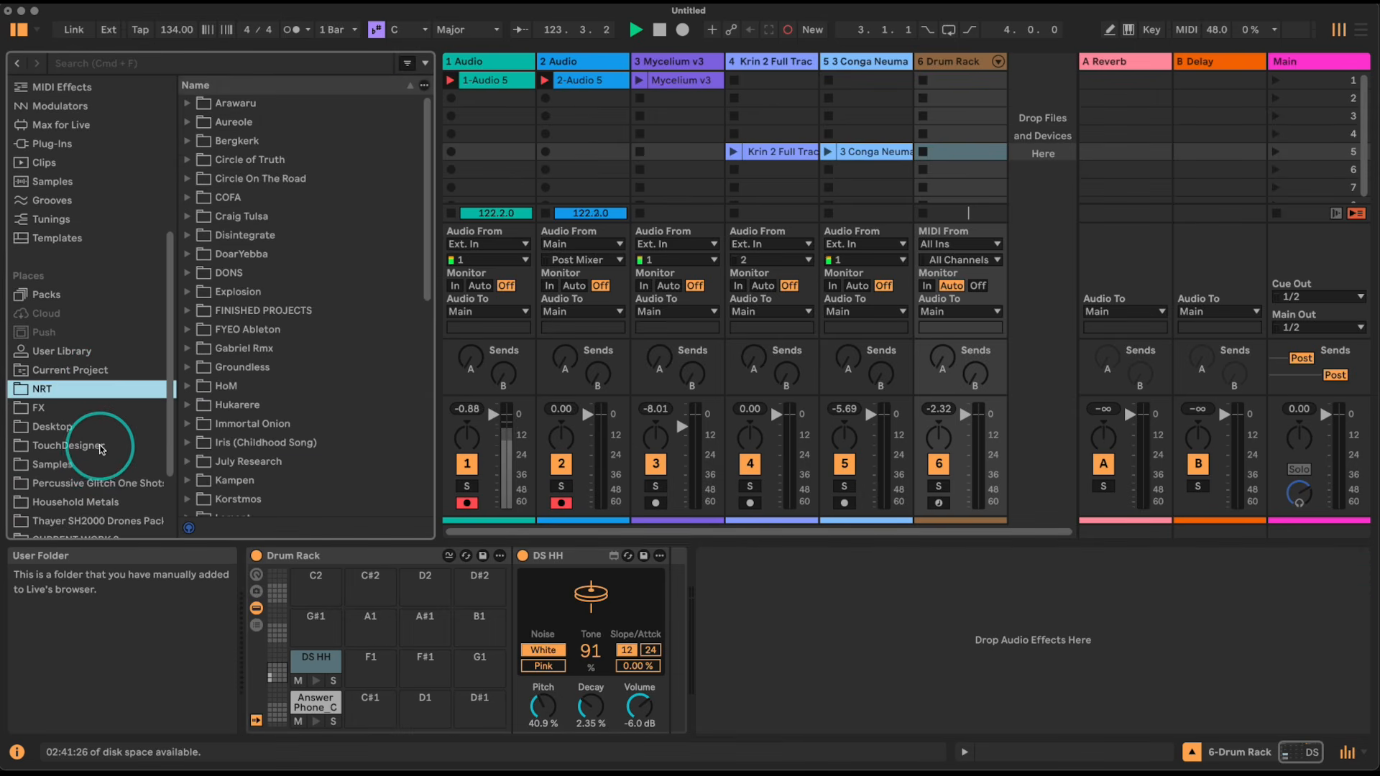
pyautogui.click(94, 464)
pyautogui.click(279, 437)
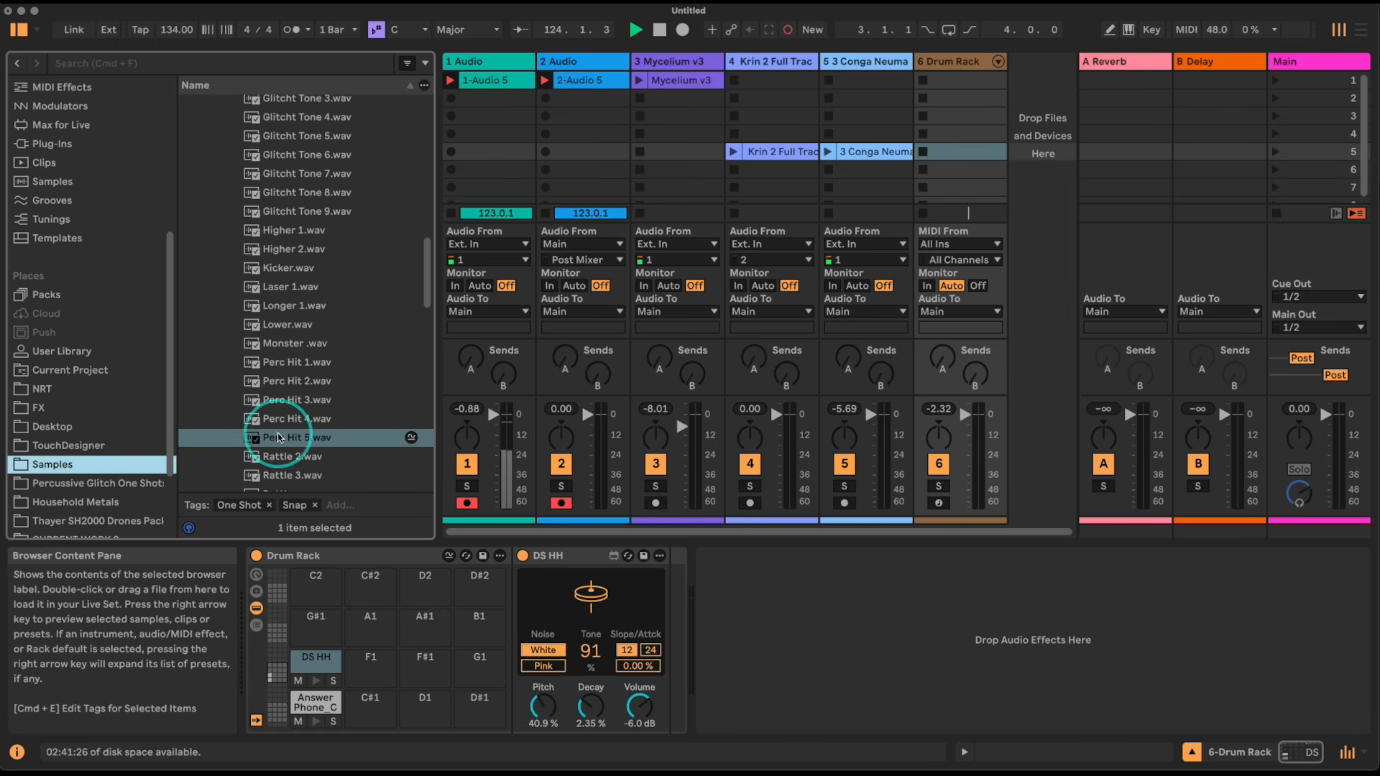
pyautogui.click(291, 363)
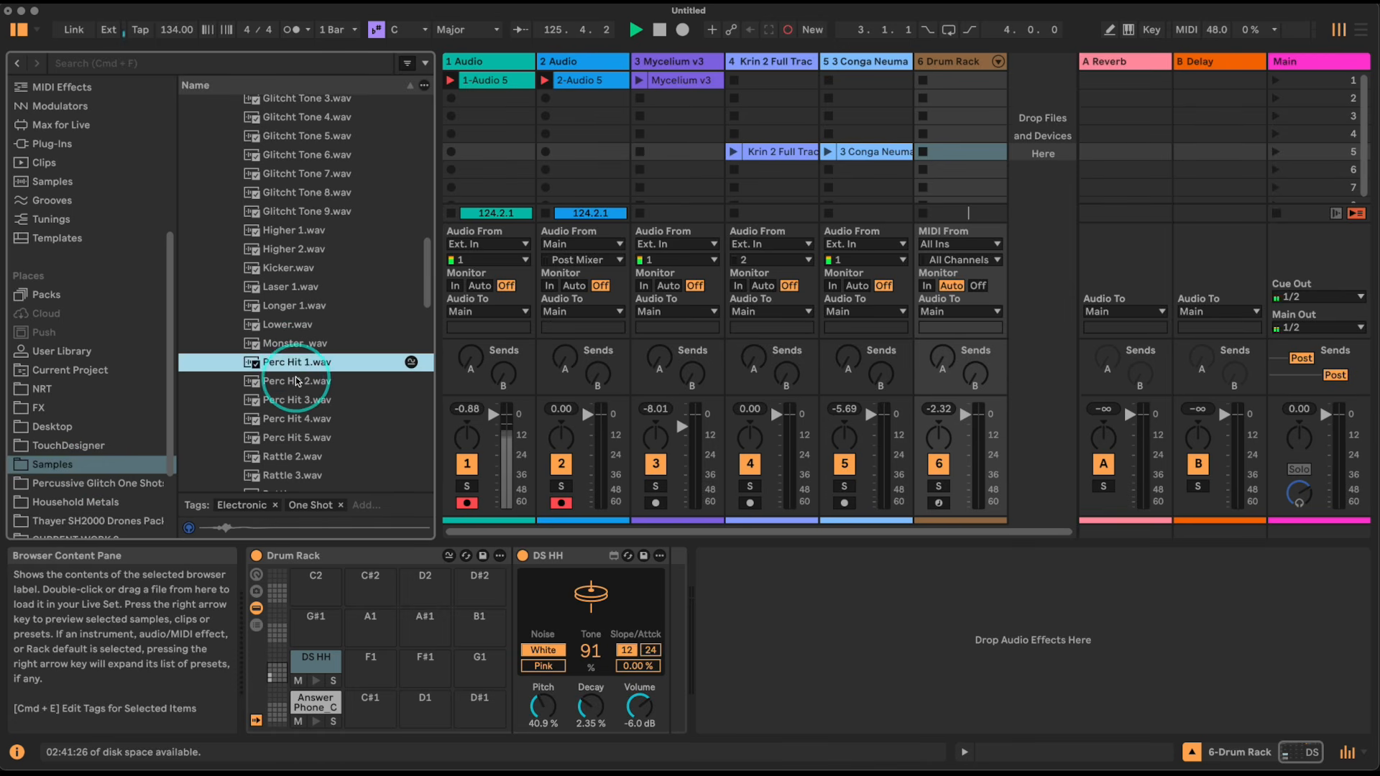
pyautogui.click(295, 381)
pyautogui.moveTo(295, 381); pyautogui.dragTo(316, 575)
pyautogui.click(297, 418)
pyautogui.moveTo(297, 418); pyautogui.dragTo(476, 581)
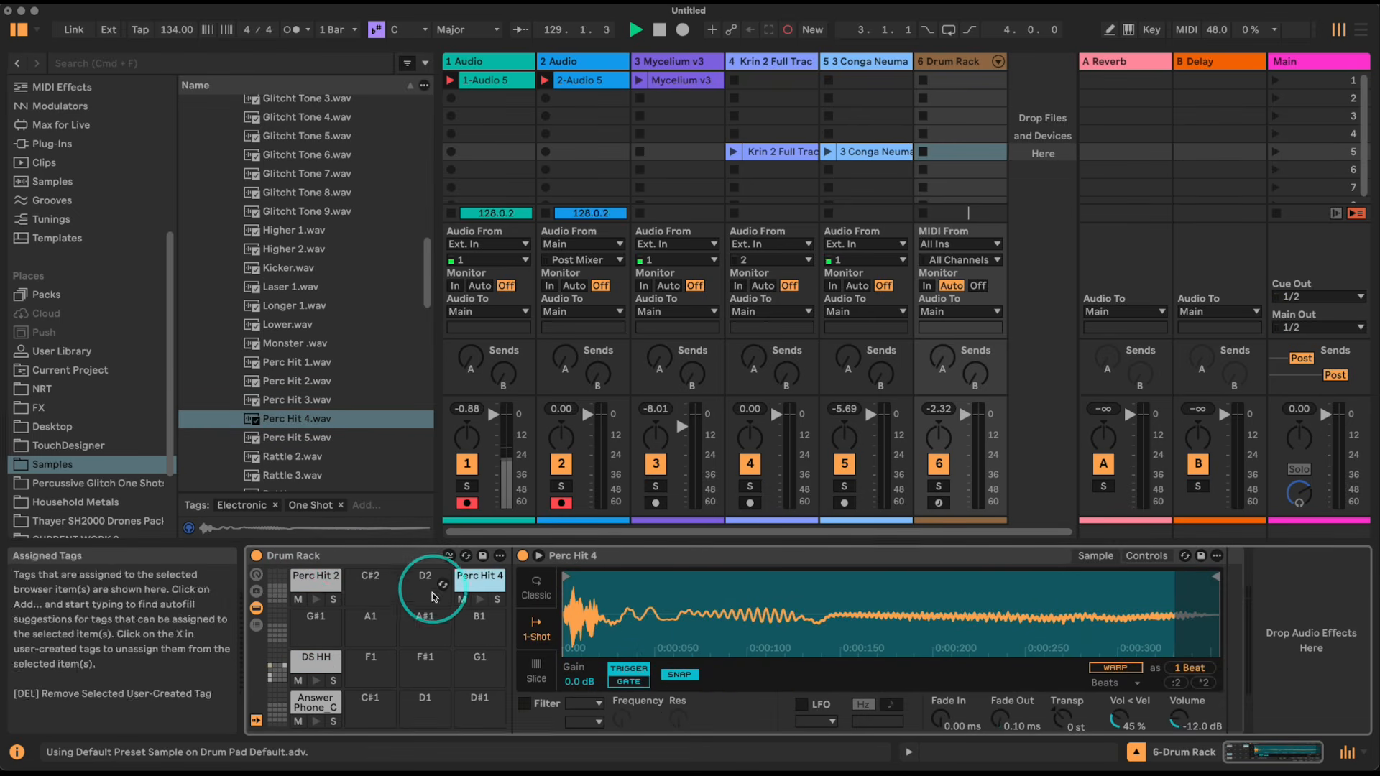
# - Audition the Perc Hit 5.wav and TIcht 2.wav one-shots in the Samples folder
pyautogui.click(339, 439)
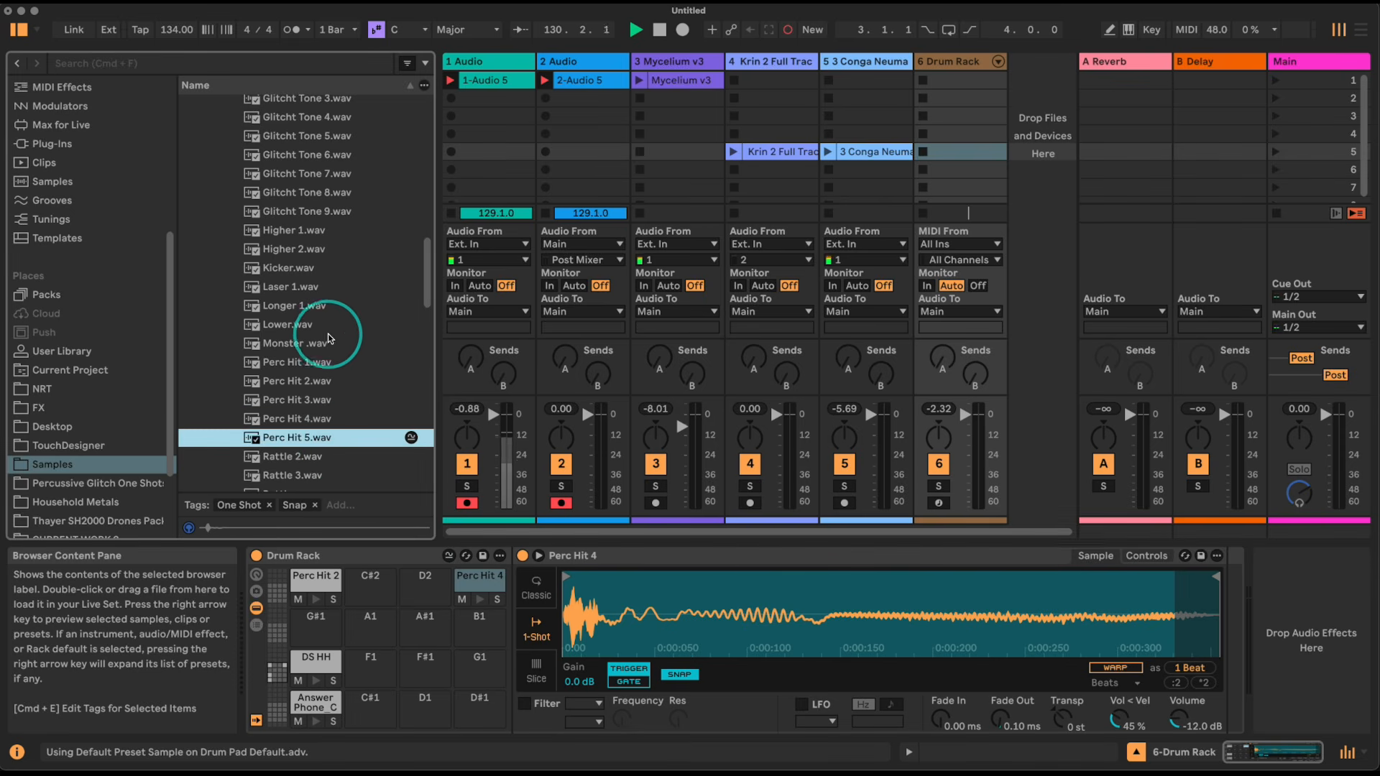
pyautogui.scroll(-3, 331, 295)
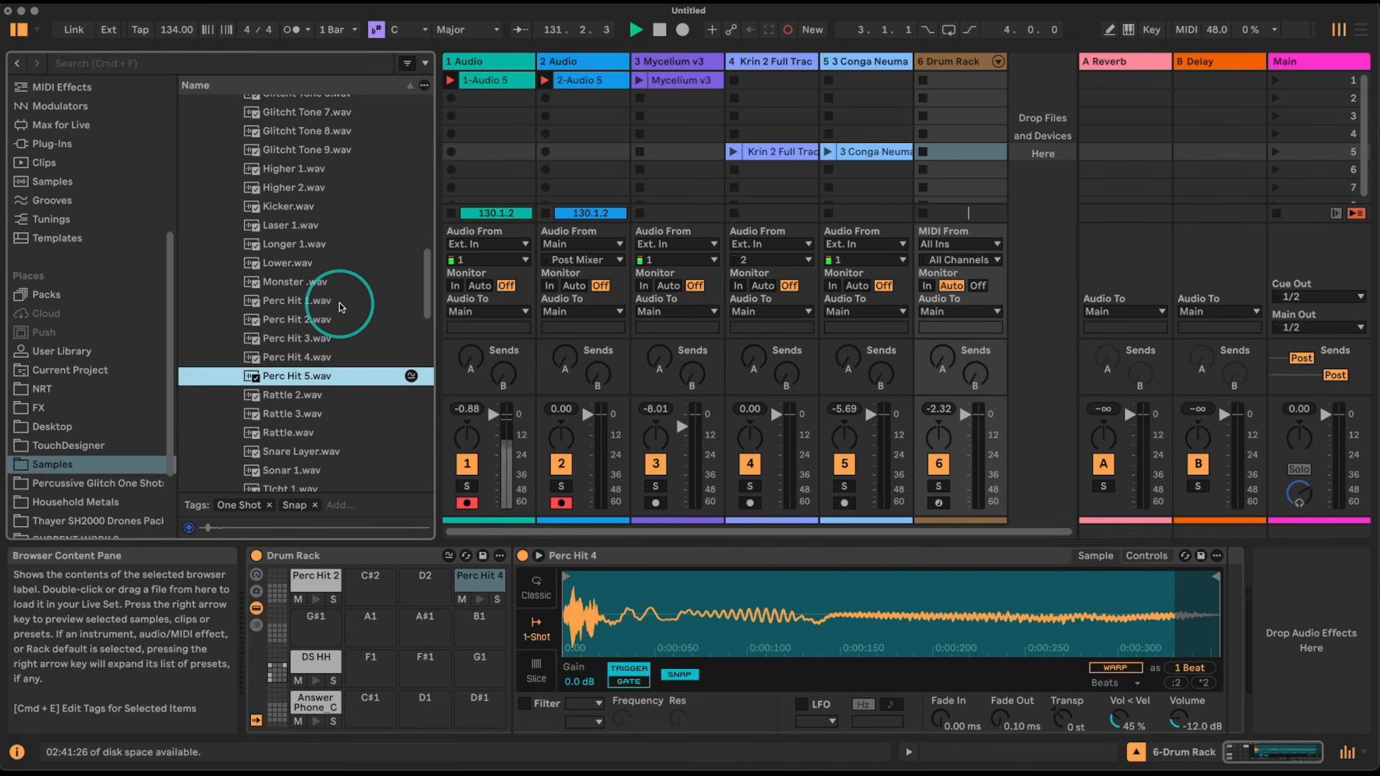
pyautogui.scroll(-3, 339, 307)
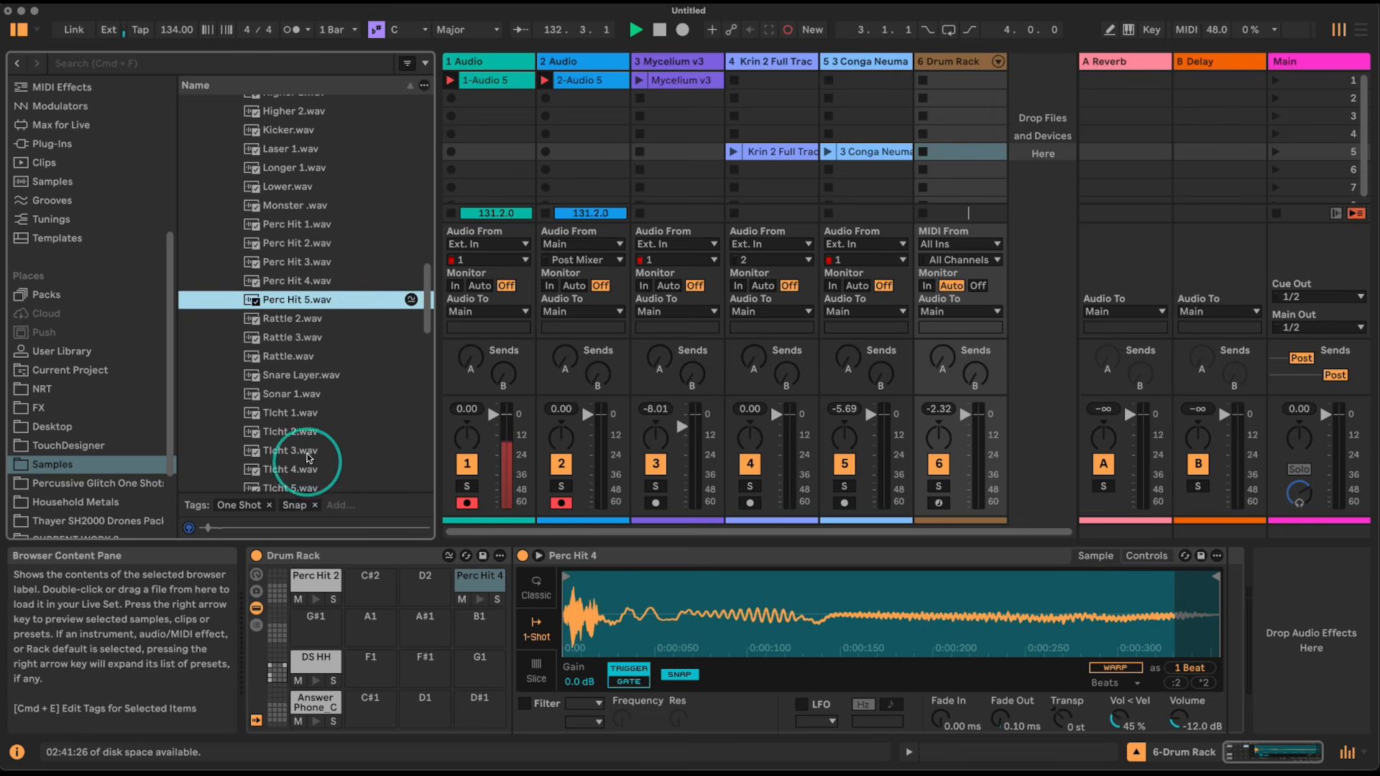
pyautogui.click(306, 431)
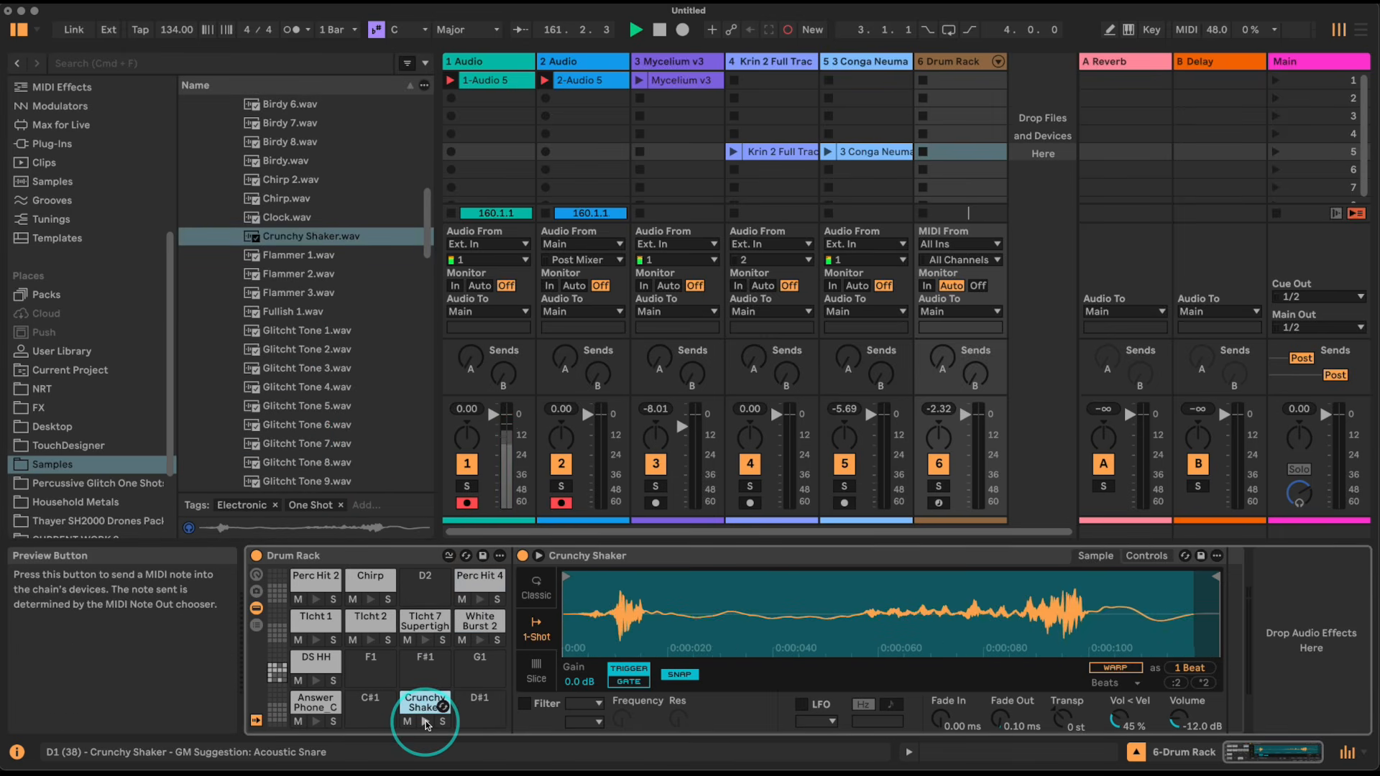
# - Preview the Crunchy Shaker, TIcht 2, TIcht 7, White Burst 2, Perc Hit 4 and Perc Hit 2 pads
pyautogui.click(427, 723)
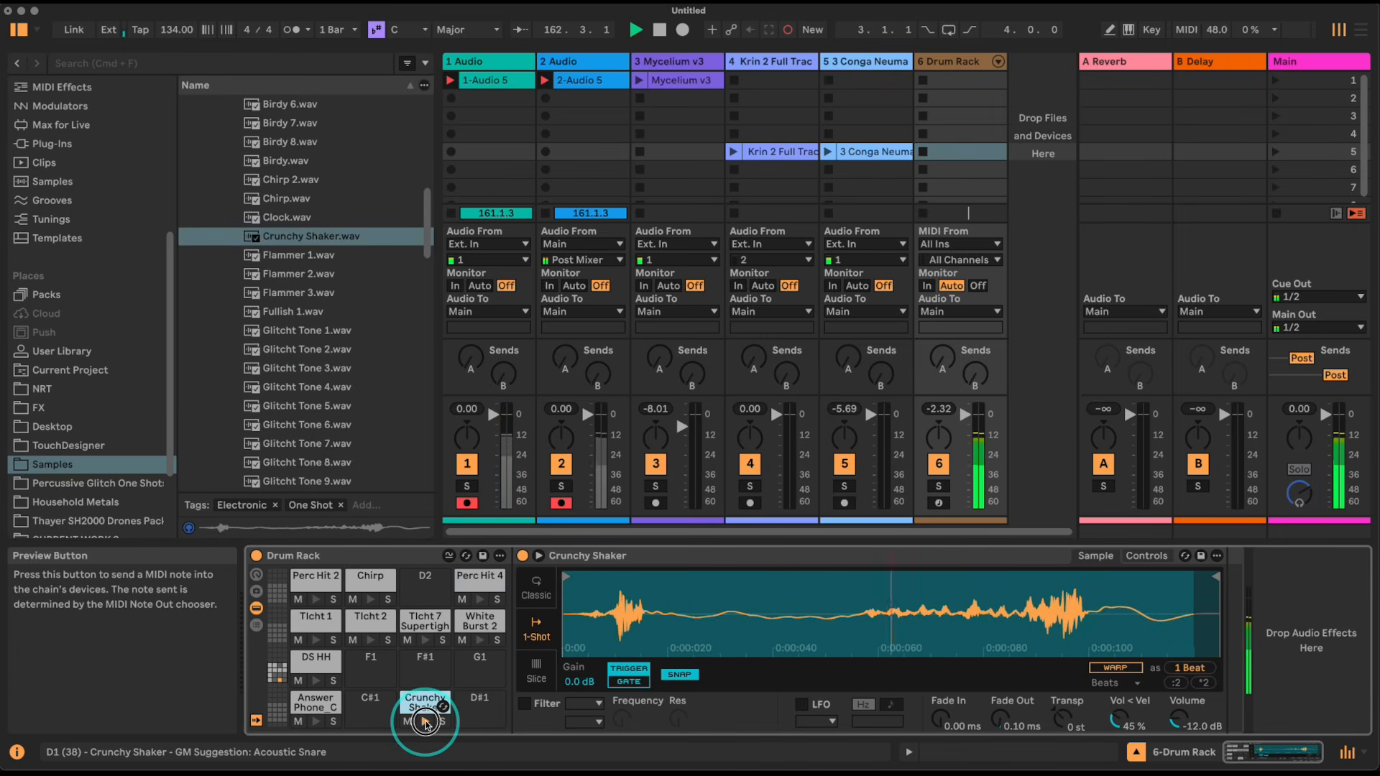
pyautogui.click(369, 639)
pyautogui.click(426, 641)
pyautogui.click(479, 640)
pyautogui.click(480, 603)
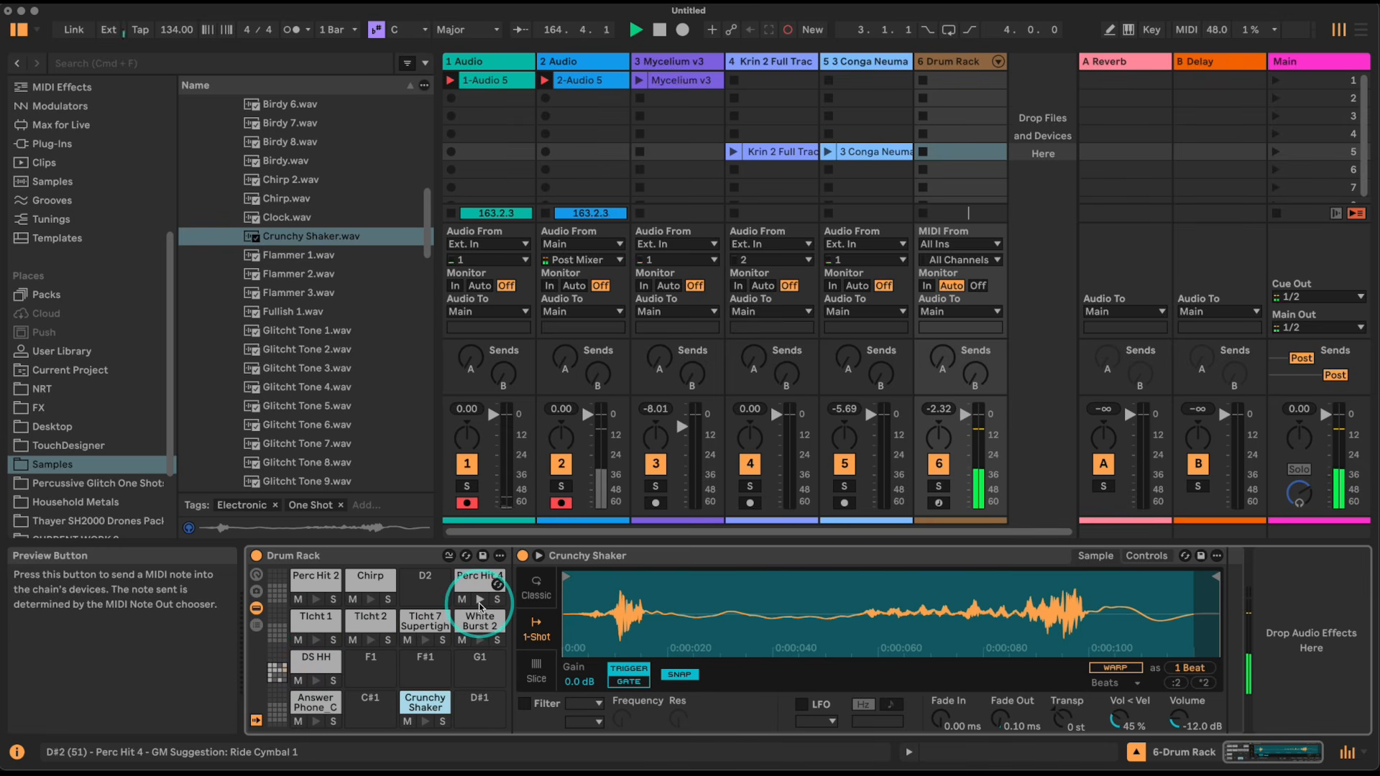
pyautogui.click(317, 600)
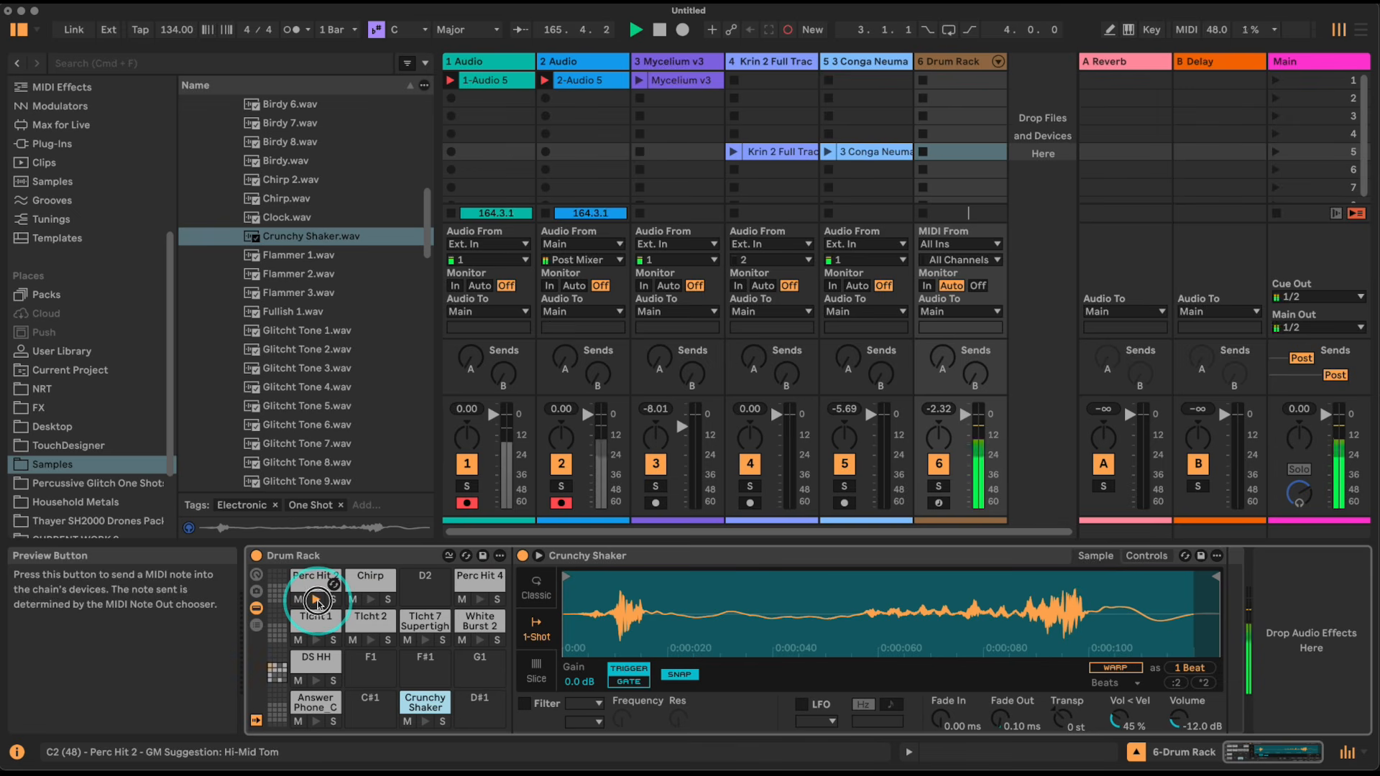
# - Copy the Crunchy Shaker's Snap setting and Trigger/Gate mode to its sibling pads in the Drum Rack
pyautogui.rightClick(683, 677)
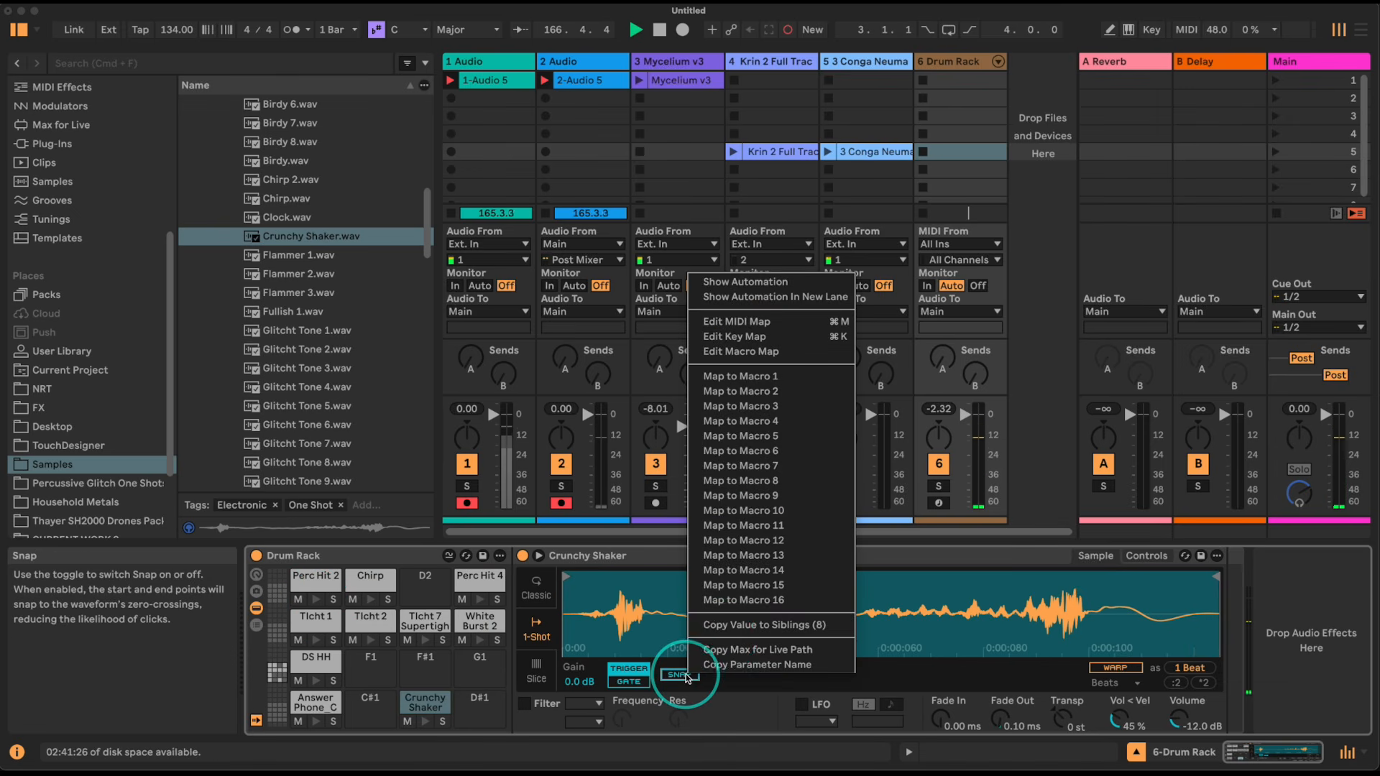
pyautogui.click(711, 625)
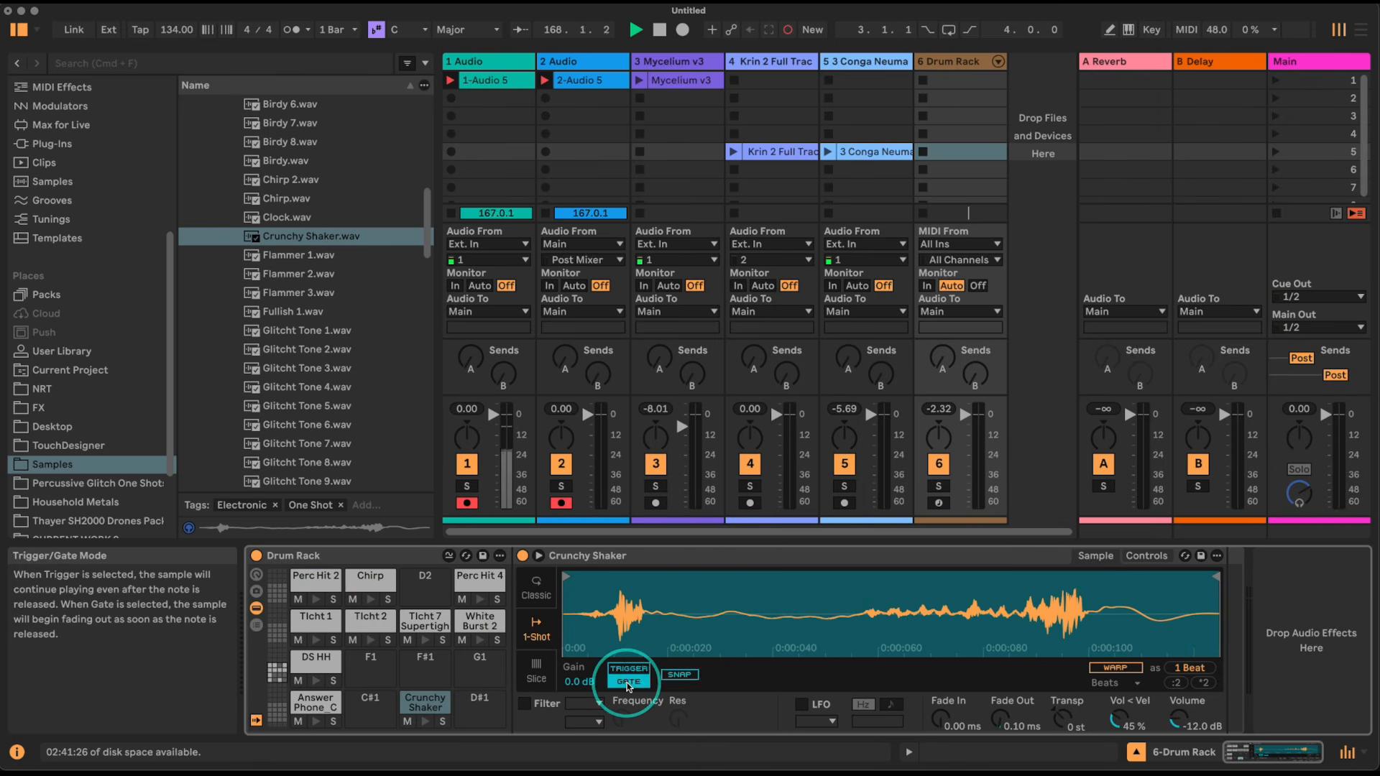
pyautogui.rightClick(628, 687)
pyautogui.click(694, 633)
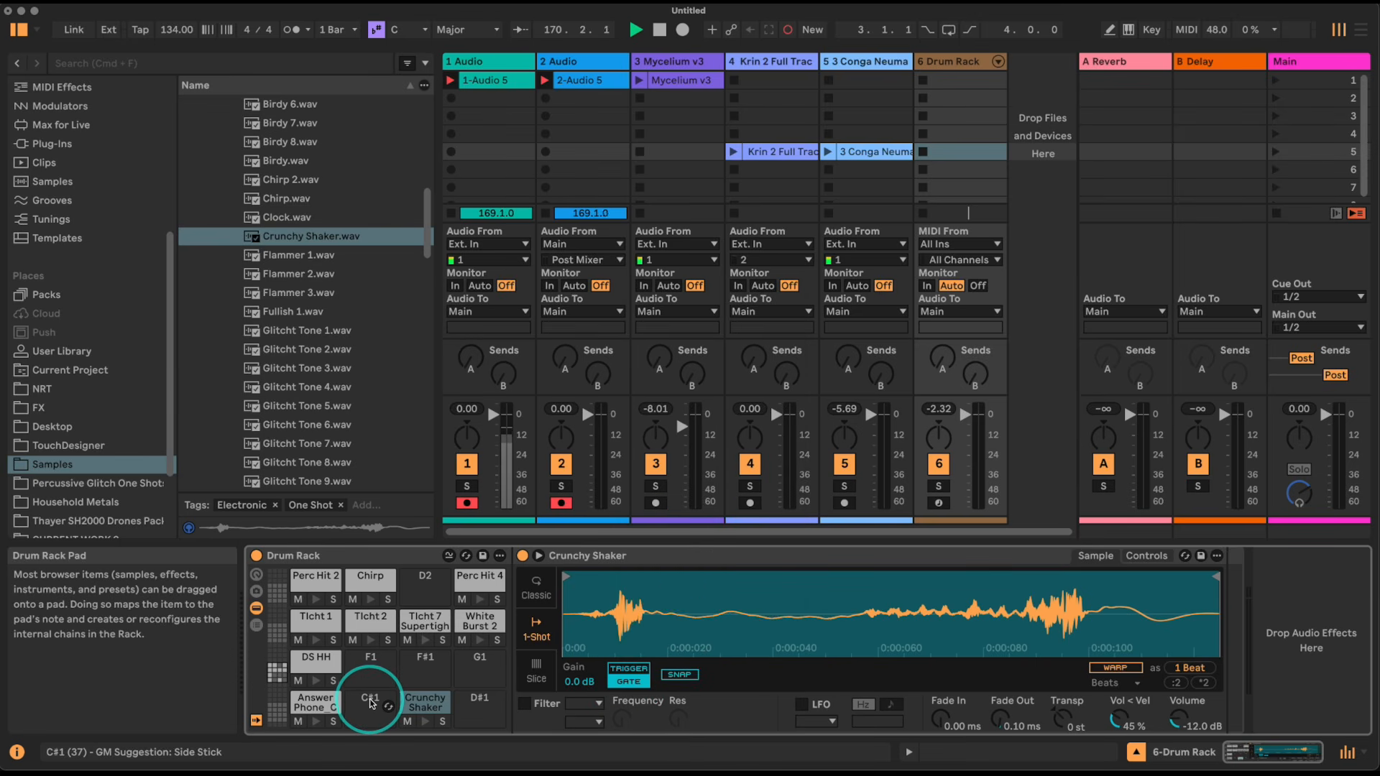
# - Load an Operator instrument onto the empty C#1 pad of the Drum Rack
pyautogui.scroll(-3, 100, 368)
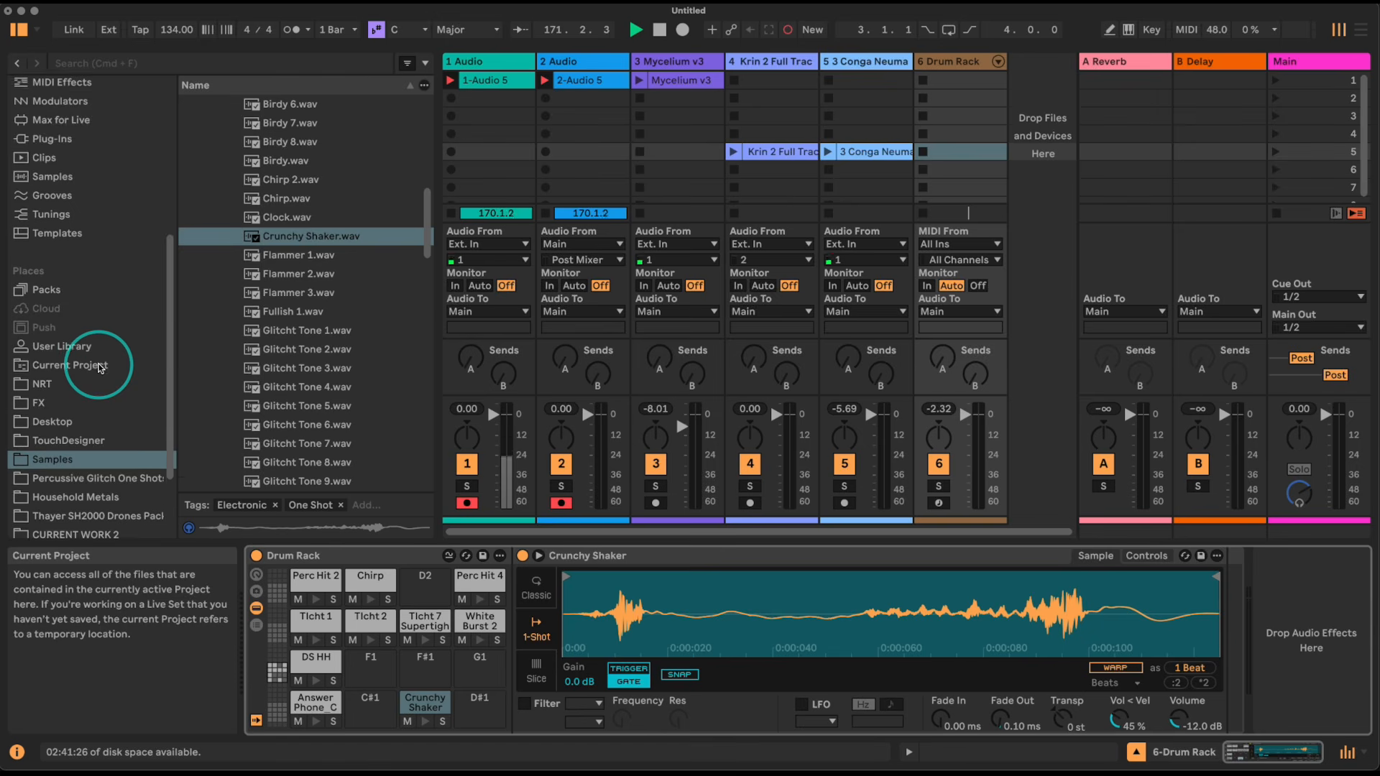
pyautogui.scroll(4, 100, 369)
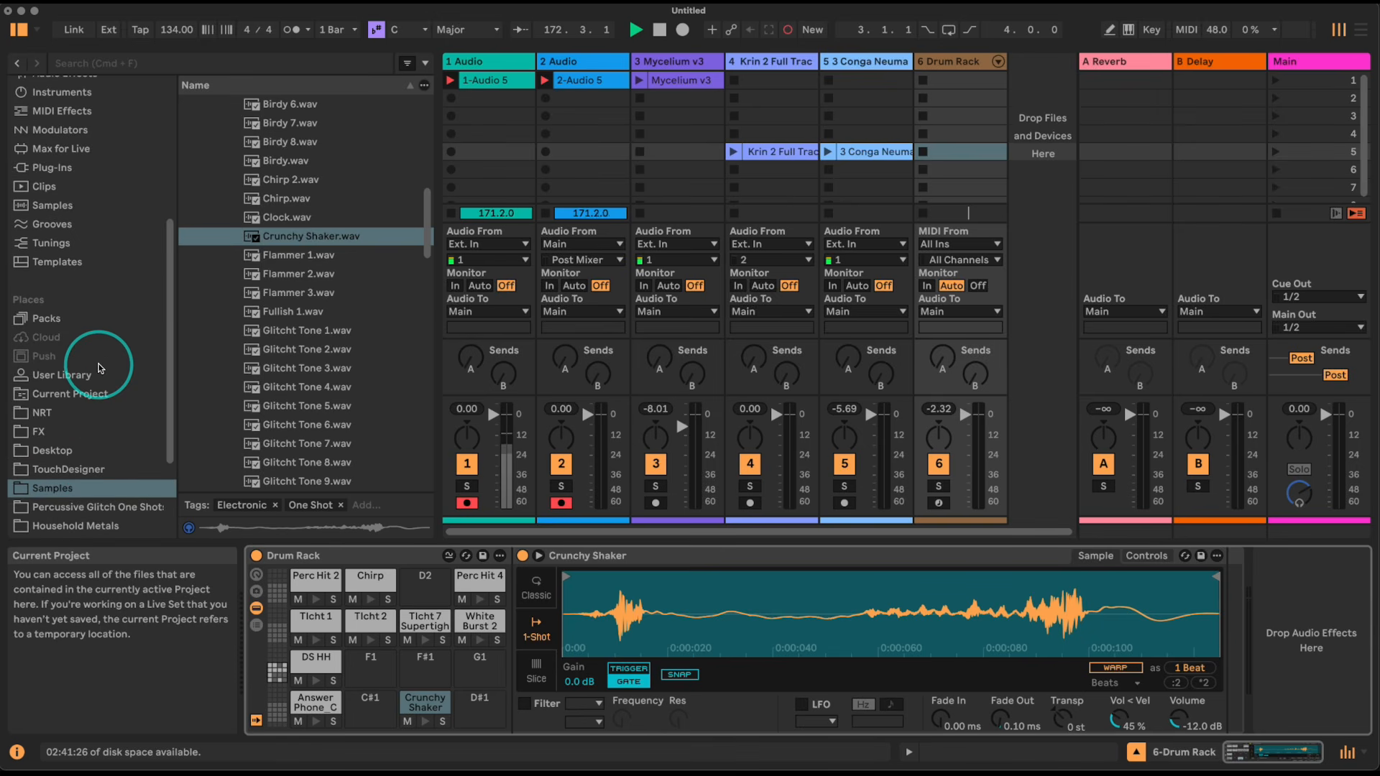
pyautogui.scroll(3, 100, 368)
pyautogui.click(86, 222)
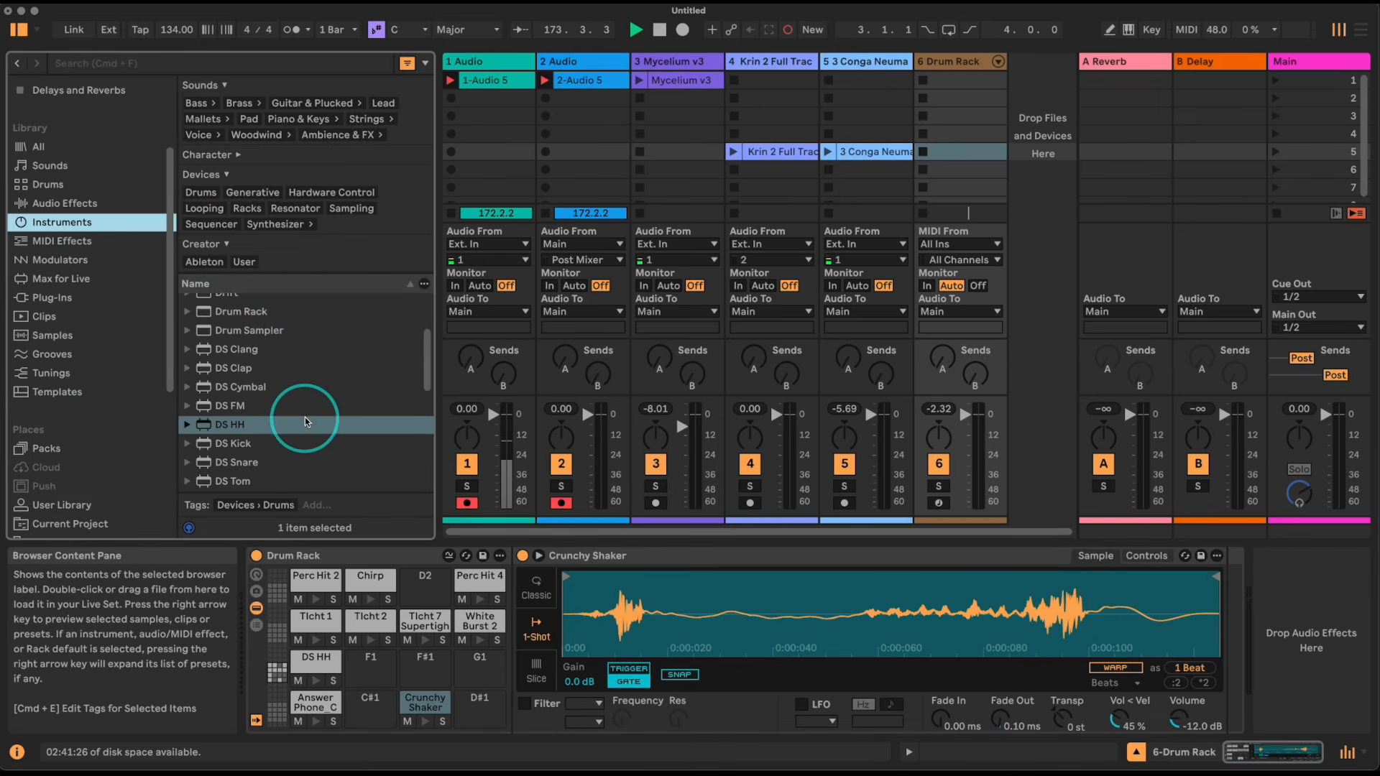
pyautogui.scroll(-6, 305, 422)
pyautogui.moveTo(230, 384); pyautogui.dragTo(371, 719)
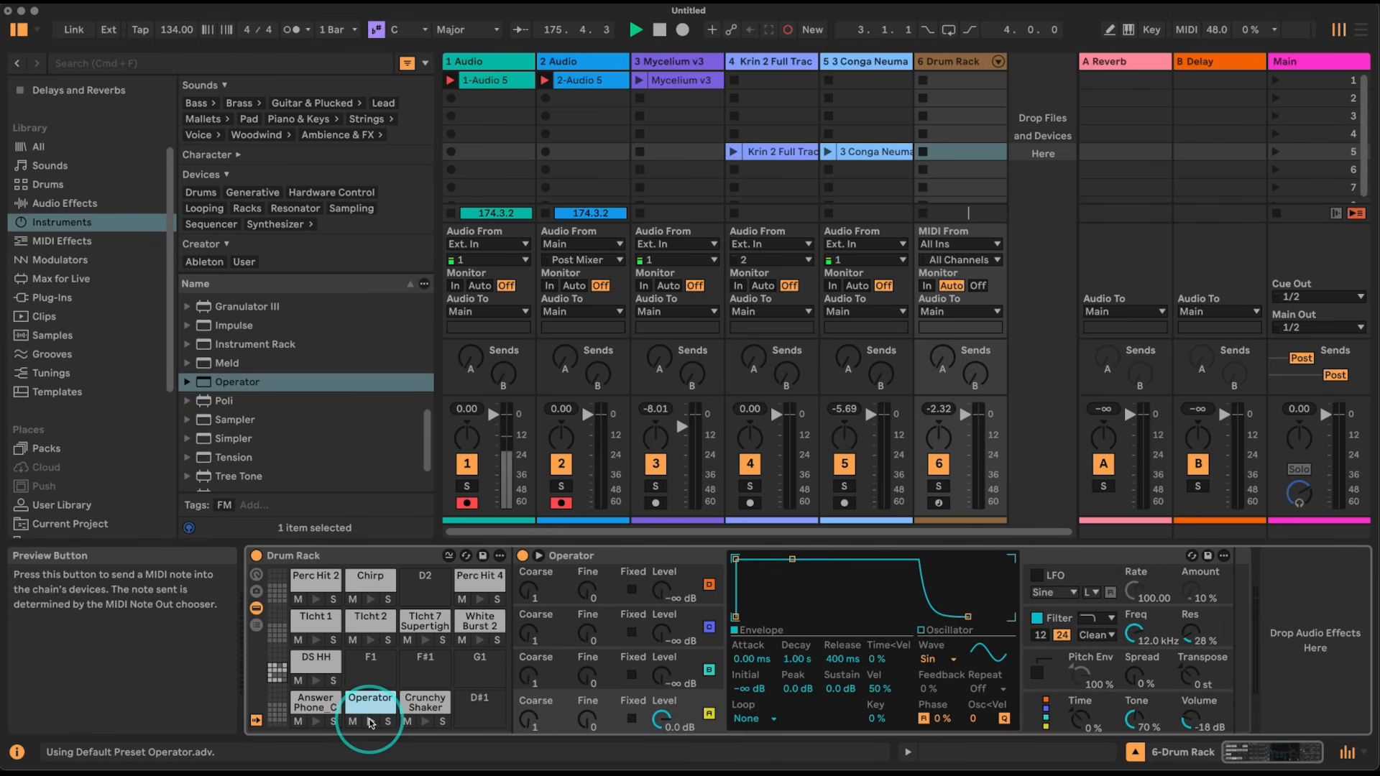
# - Switch Operator's oscillator A to Fixed frequency and shape its envelope with a 395 ms decay and no sustain, previewing the pad
pyautogui.click(632, 717)
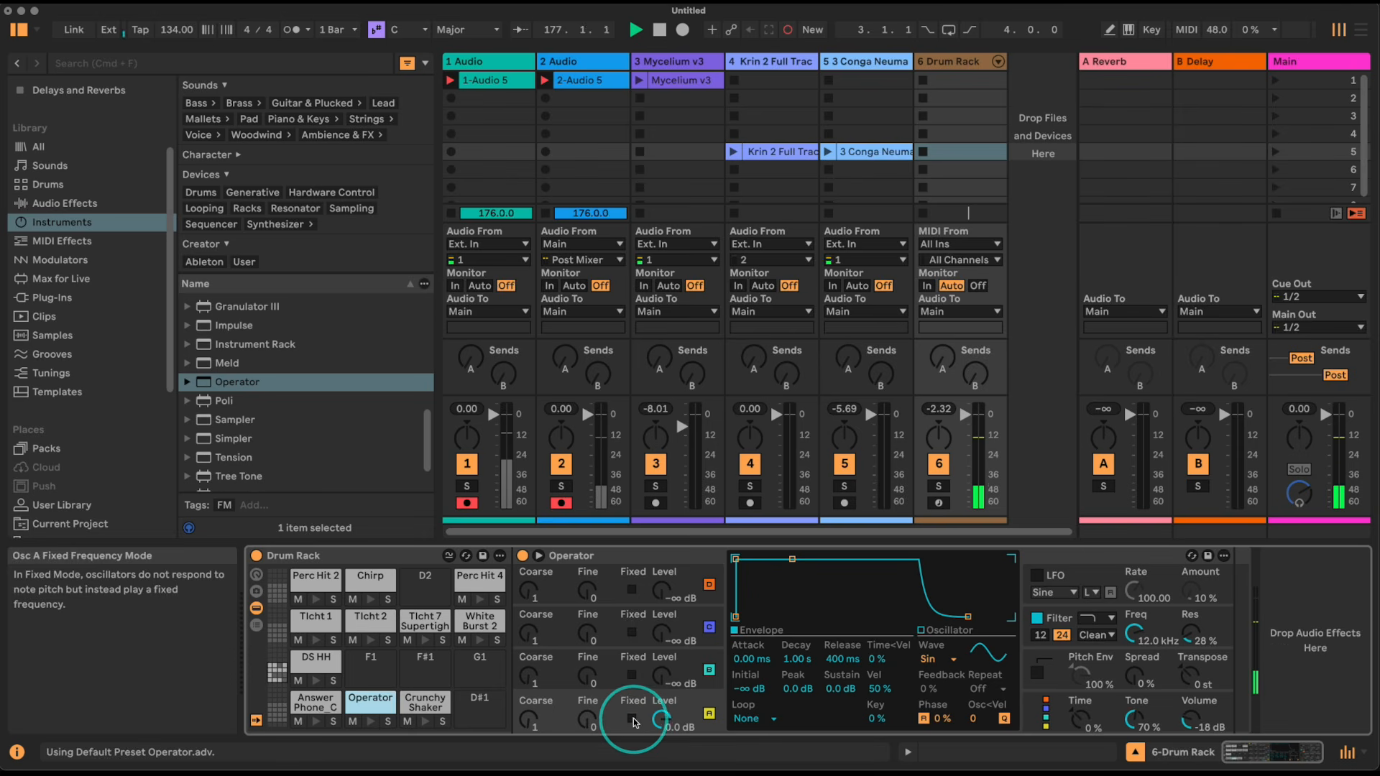
pyautogui.click(370, 721)
pyautogui.moveTo(793, 559); pyautogui.dragTo(786, 617)
pyautogui.click(369, 722)
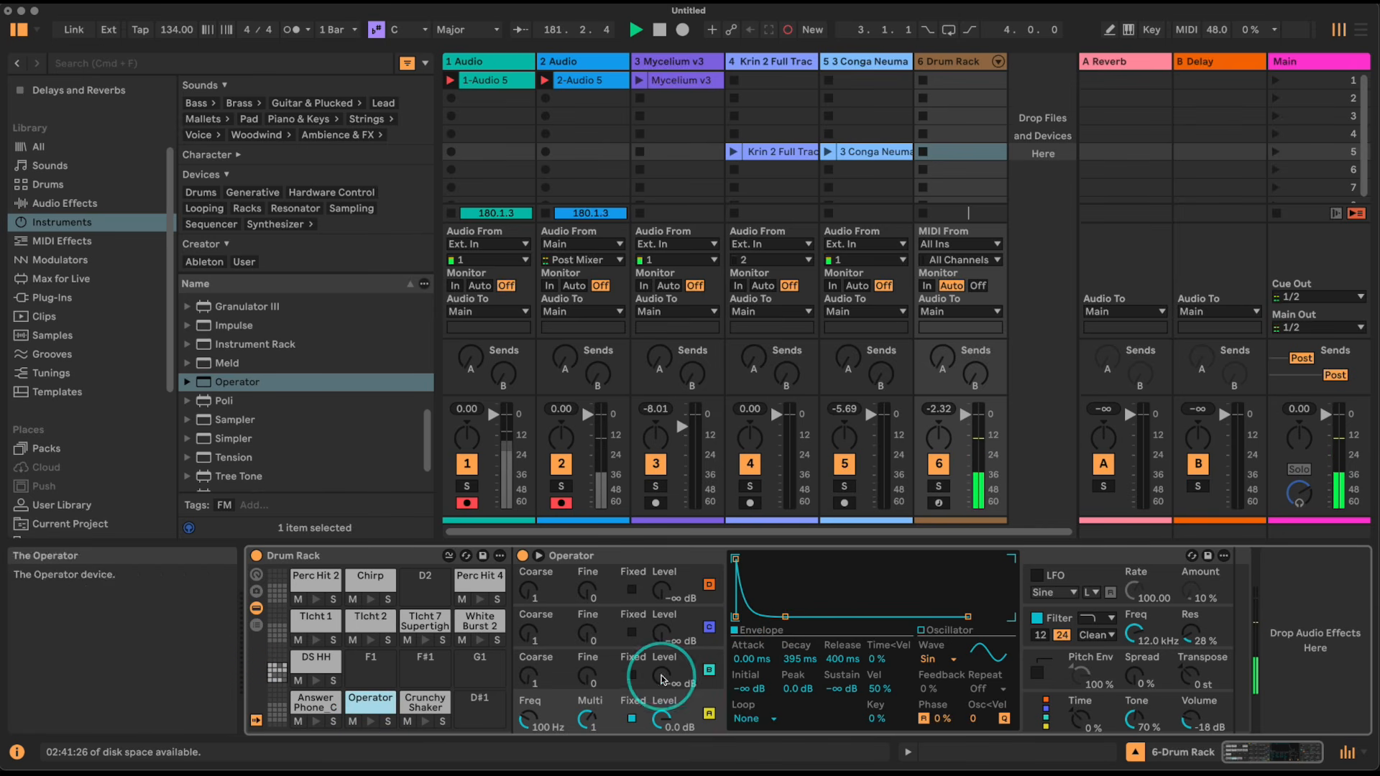
# - Raise Operator's oscillator B level to -5.1 dB and preview the pad
pyautogui.moveTo(661, 677); pyautogui.dragTo(661, 658)
pyautogui.click(369, 722)
pyautogui.click(369, 722)
# - Set Operator's filter frequency to 911 Hz and its volume to -13 dB, previewing the pad
pyautogui.moveTo(1139, 636)
pyautogui.mouseDown()
pyautogui.moveTo(1140, 668)
pyautogui.moveTo(1136, 639)
pyautogui.mouseUp()
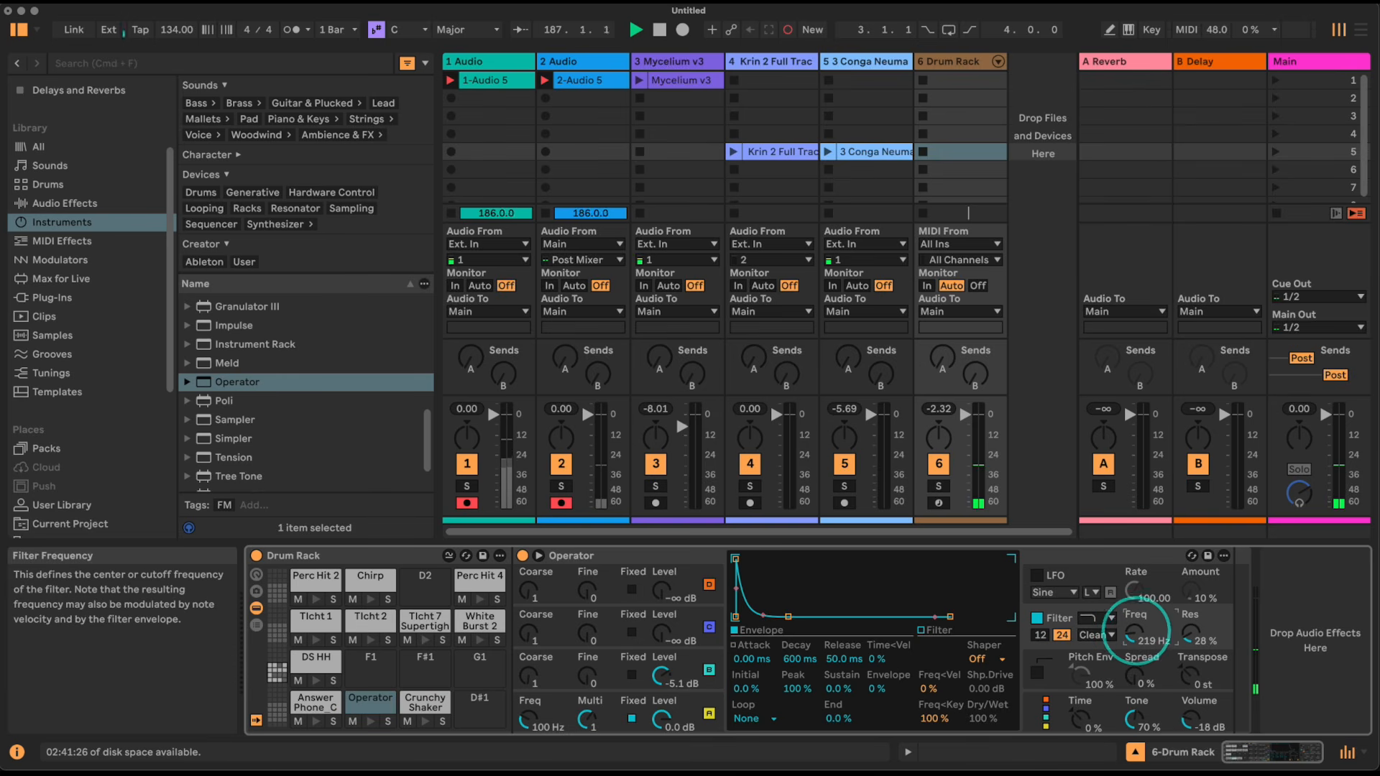
pyautogui.click(370, 721)
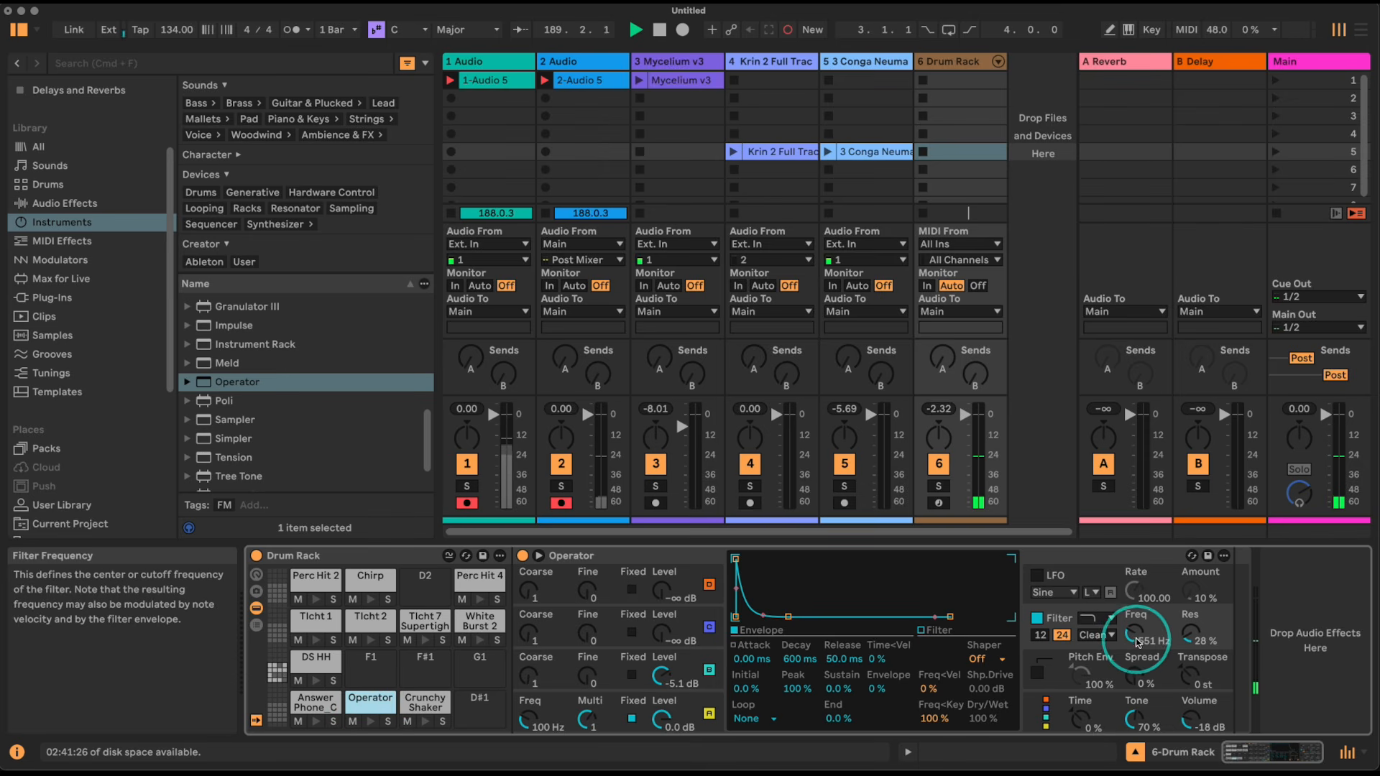
pyautogui.click(369, 722)
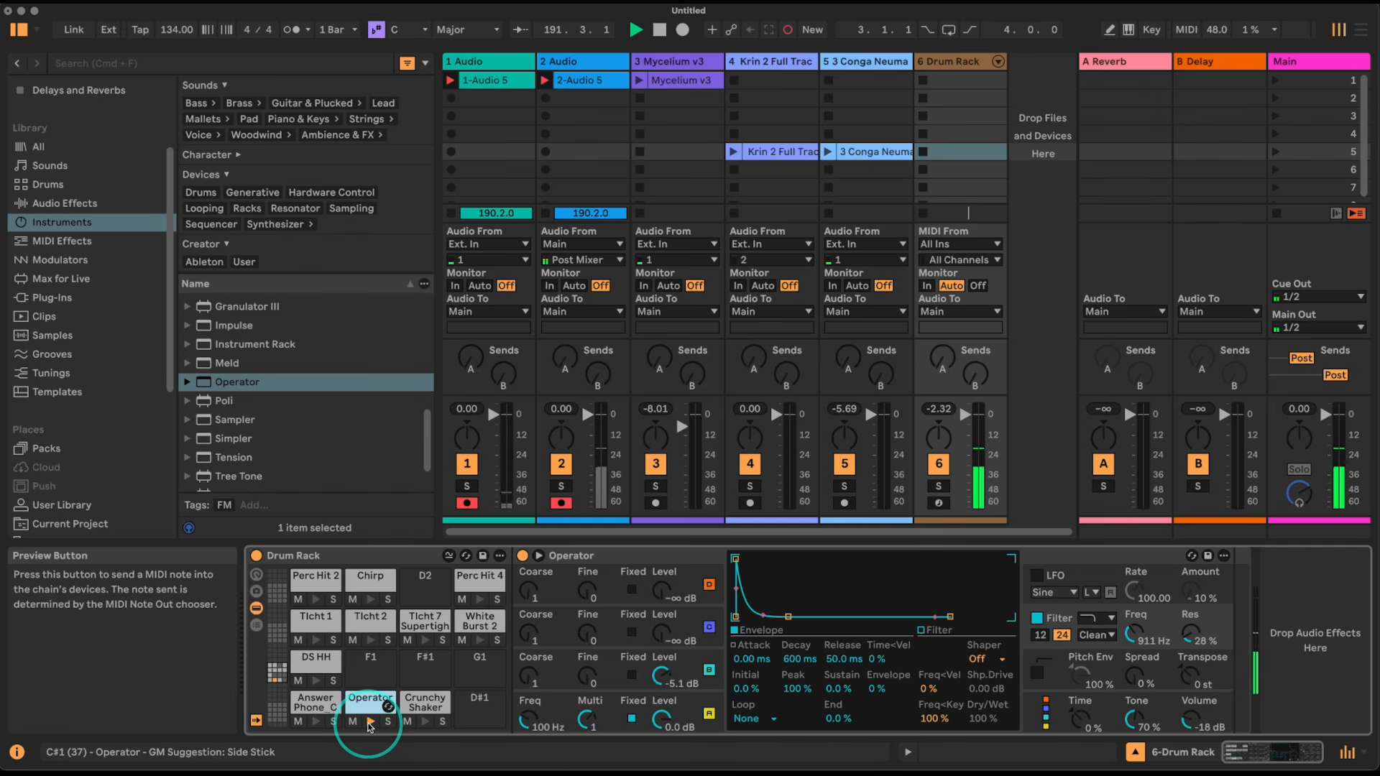
pyautogui.moveTo(1192, 720); pyautogui.dragTo(1192, 717)
pyautogui.click(370, 722)
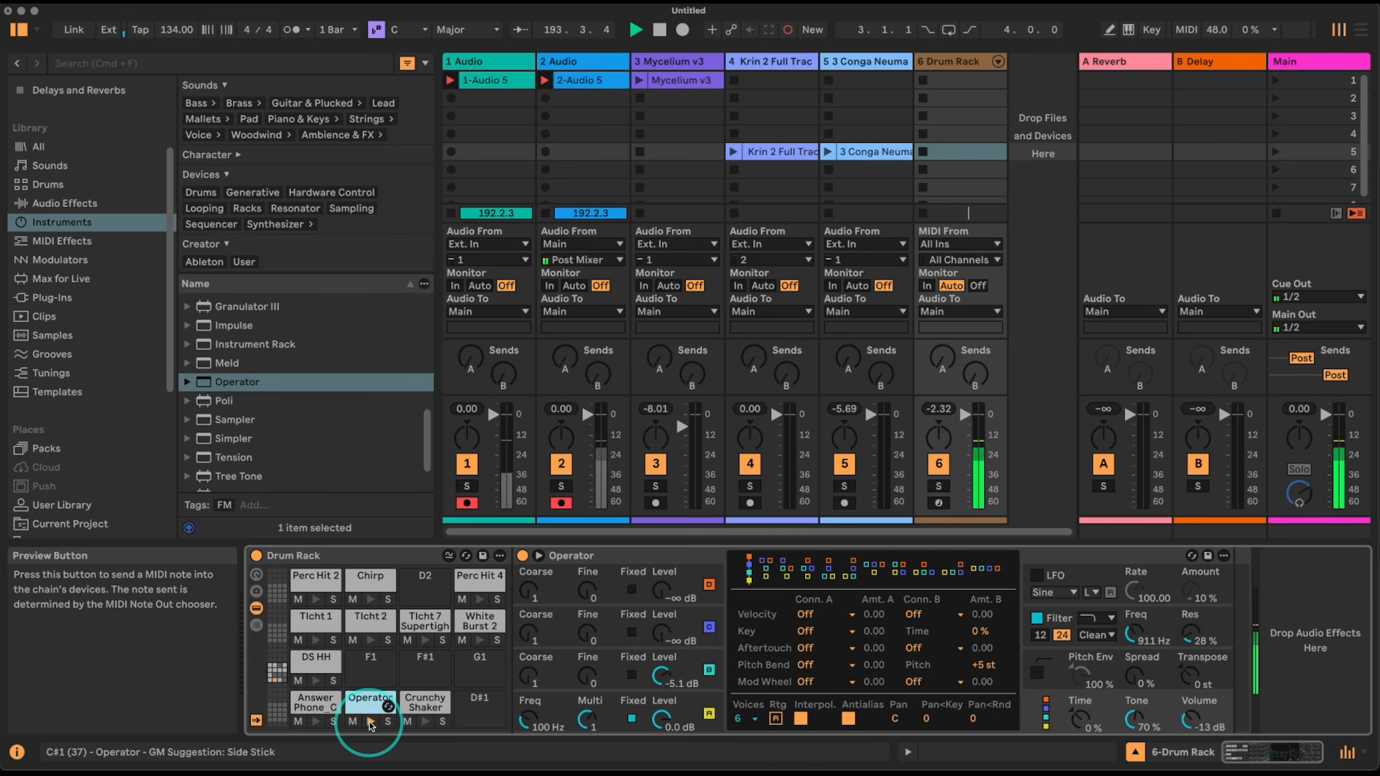
# - Add a Reverb audio effect after Operator on the C#1 pad, with Dry/Wet at 20%
pyautogui.scroll(5, 290, 373)
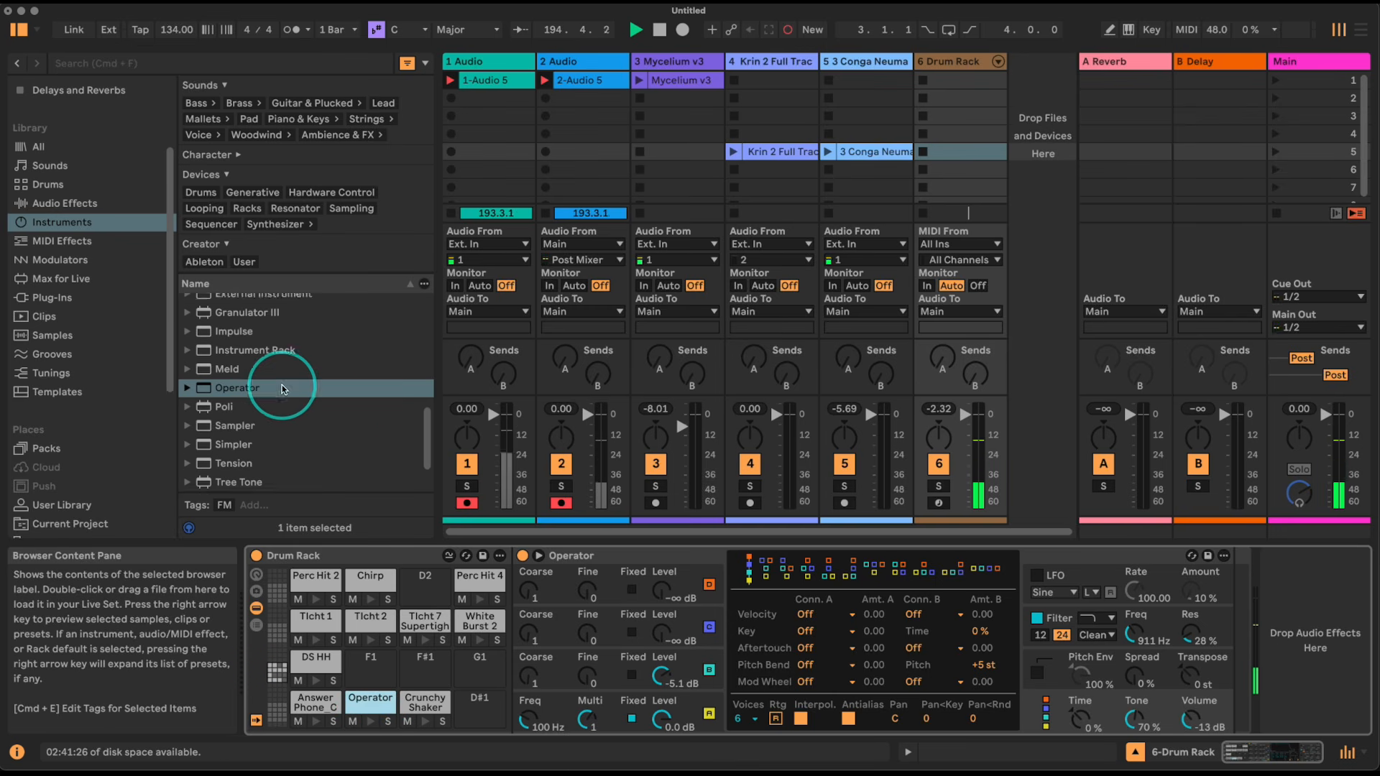
pyautogui.scroll(-5, 282, 389)
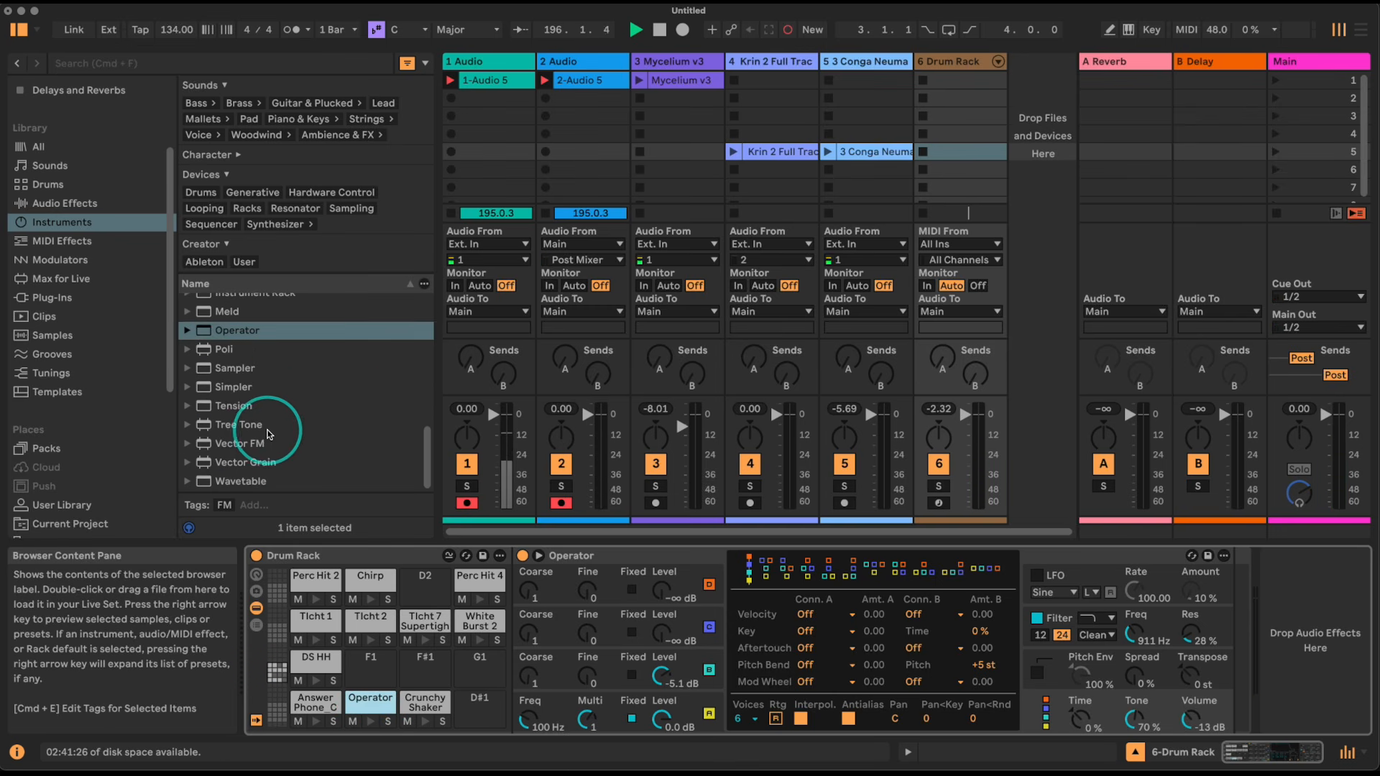
pyautogui.click(72, 202)
pyautogui.scroll(-3, 266, 320)
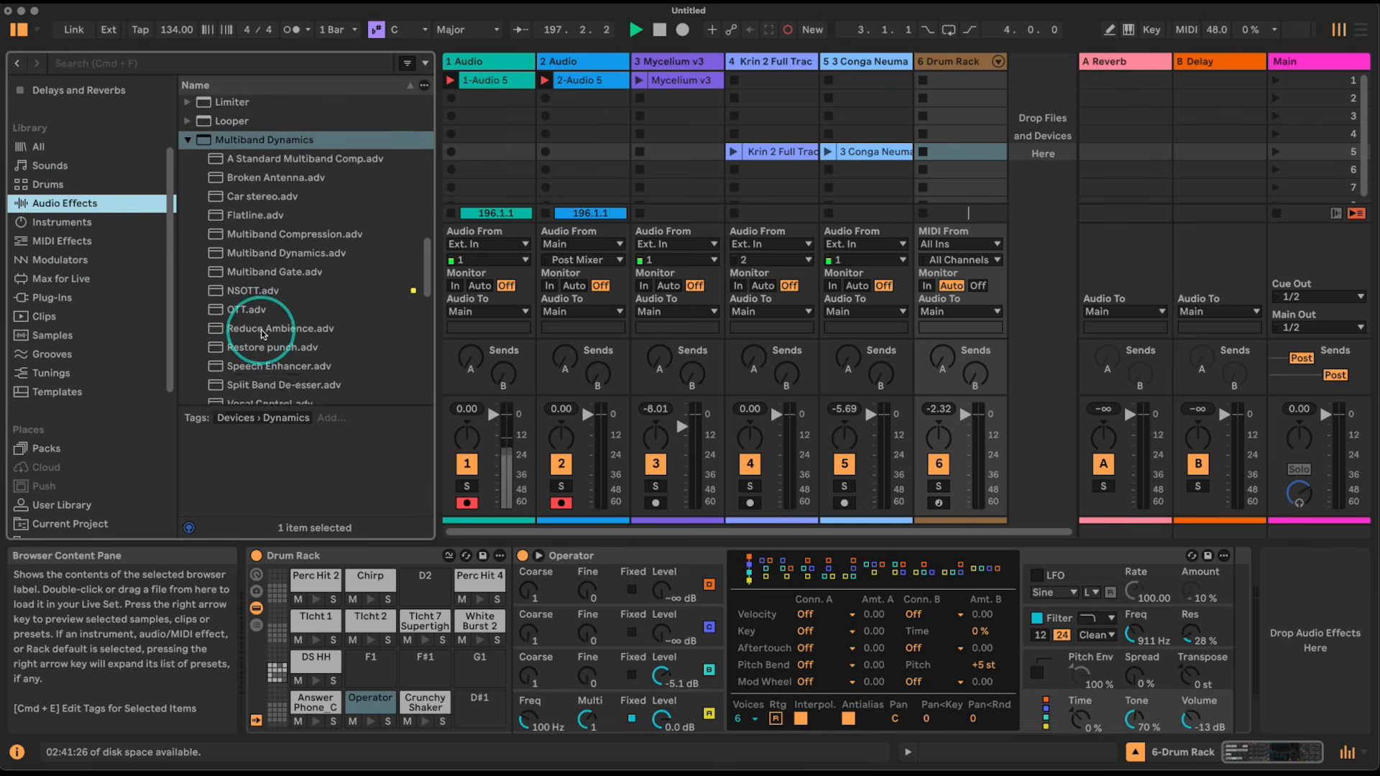
pyautogui.scroll(-5, 213, 217)
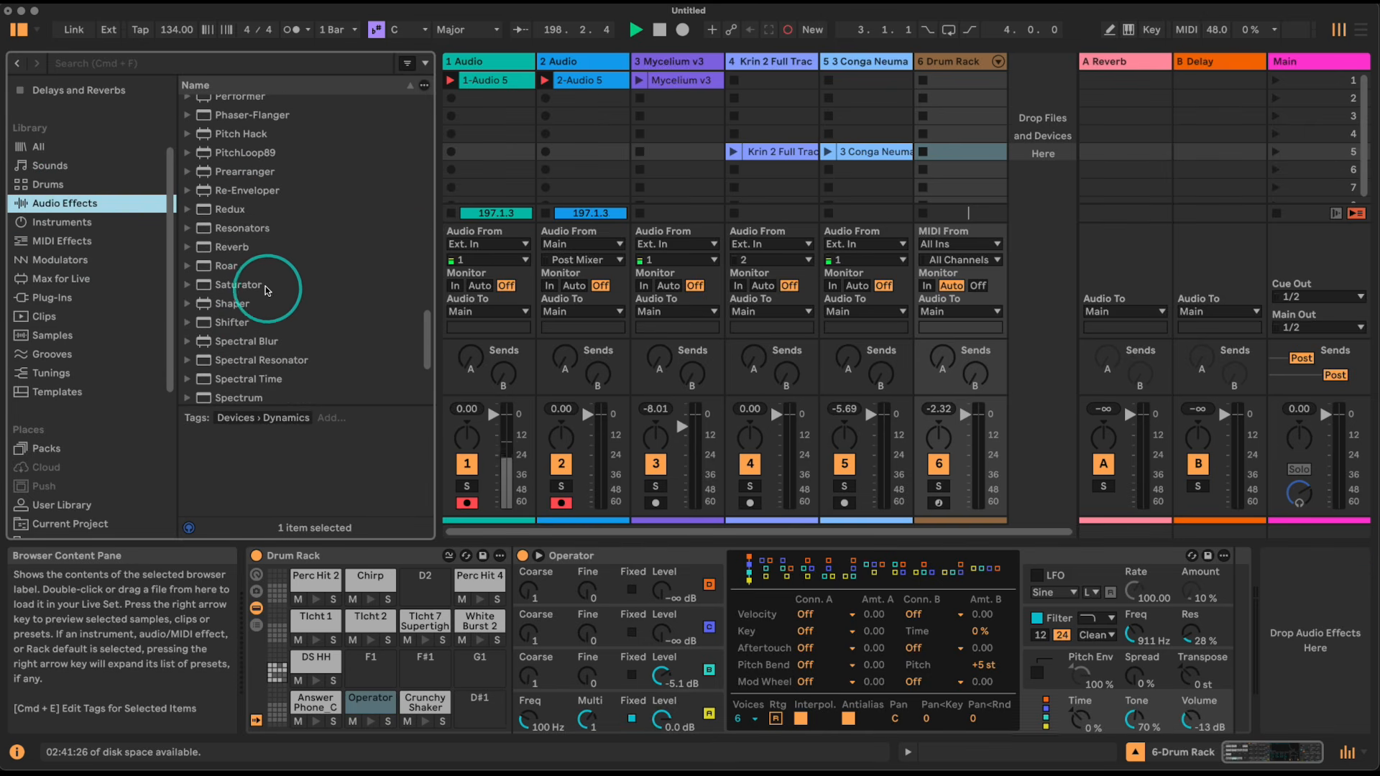
pyautogui.moveTo(233, 255); pyautogui.dragTo(1236, 607)
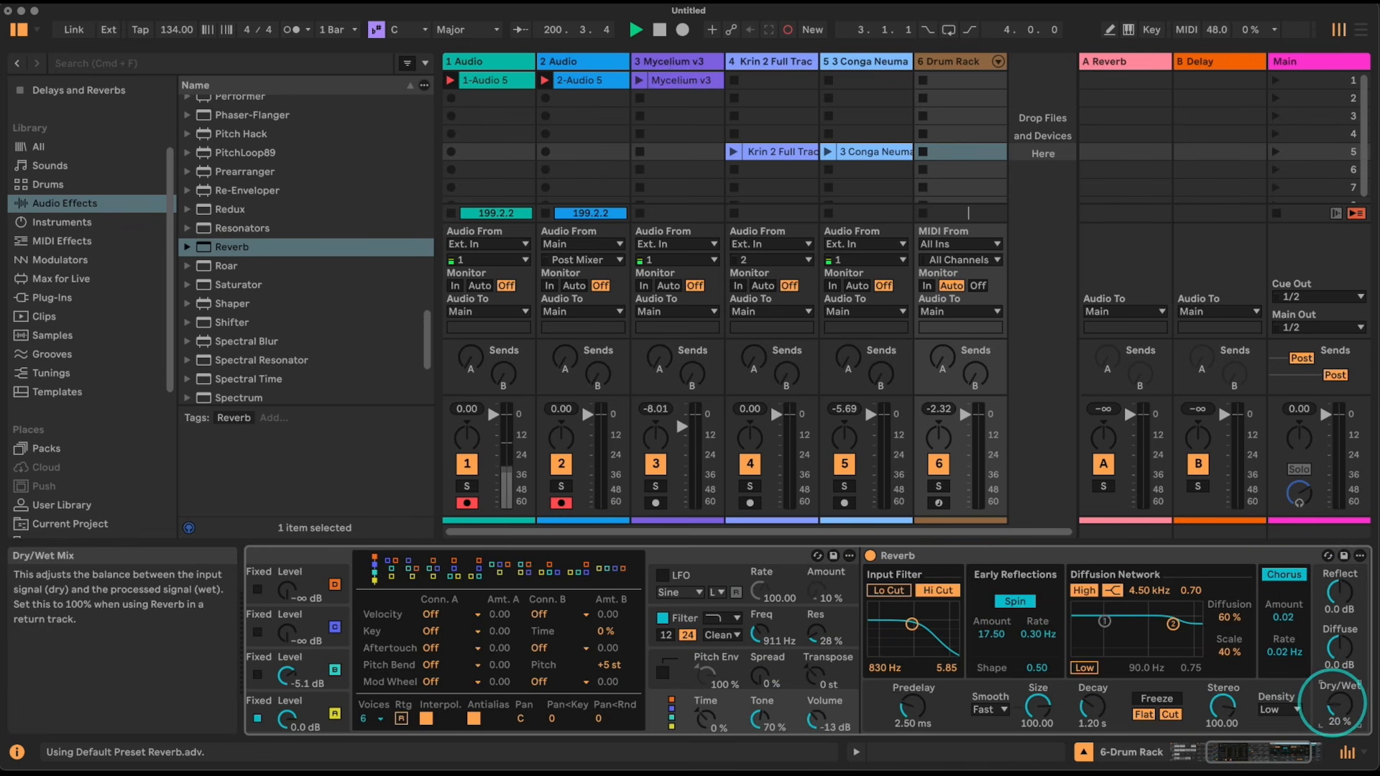
# - Randomize the panning of the TIcht pads, setting Ran>Pan to 100% on TIcht 2 and TIcht 7 Supertight
pyautogui.hscroll(-5, 1254, 733)
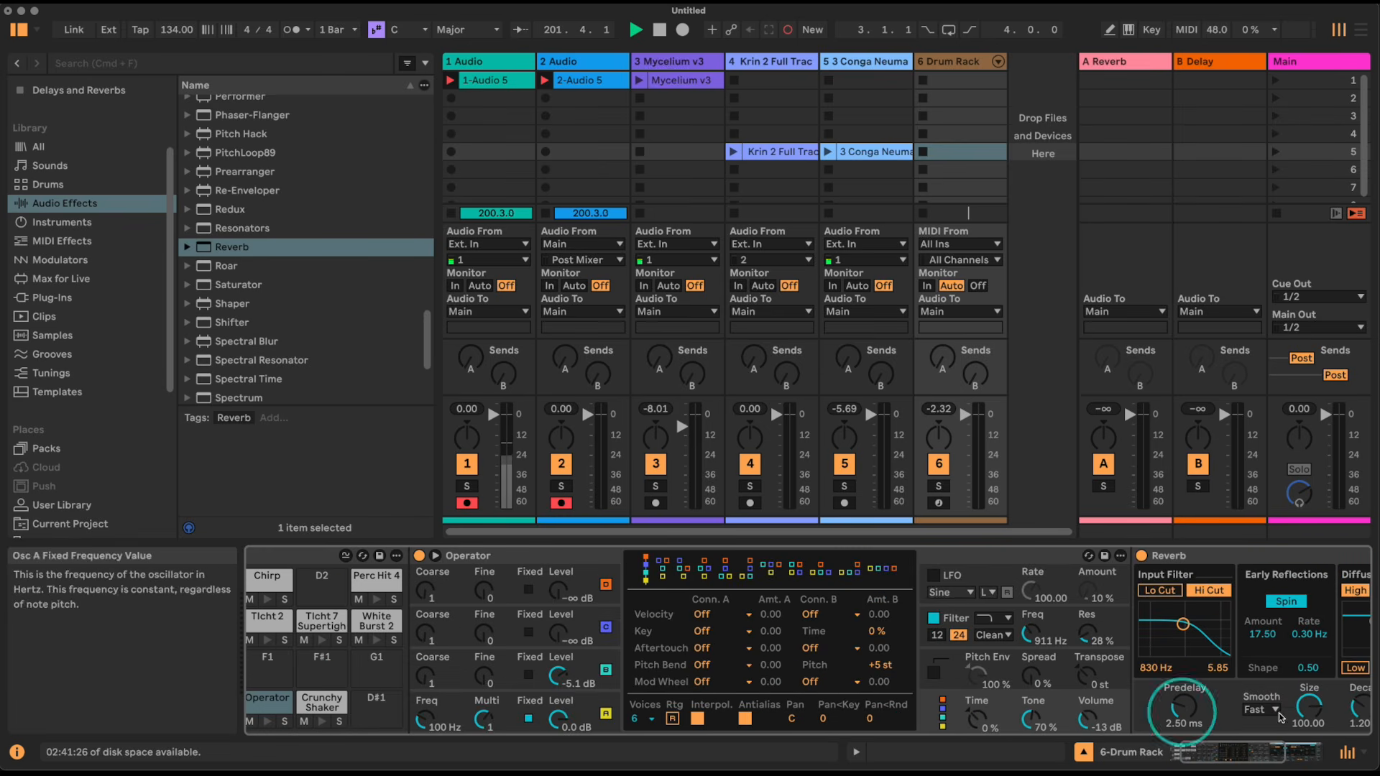
pyautogui.hscroll(-3, 1273, 745)
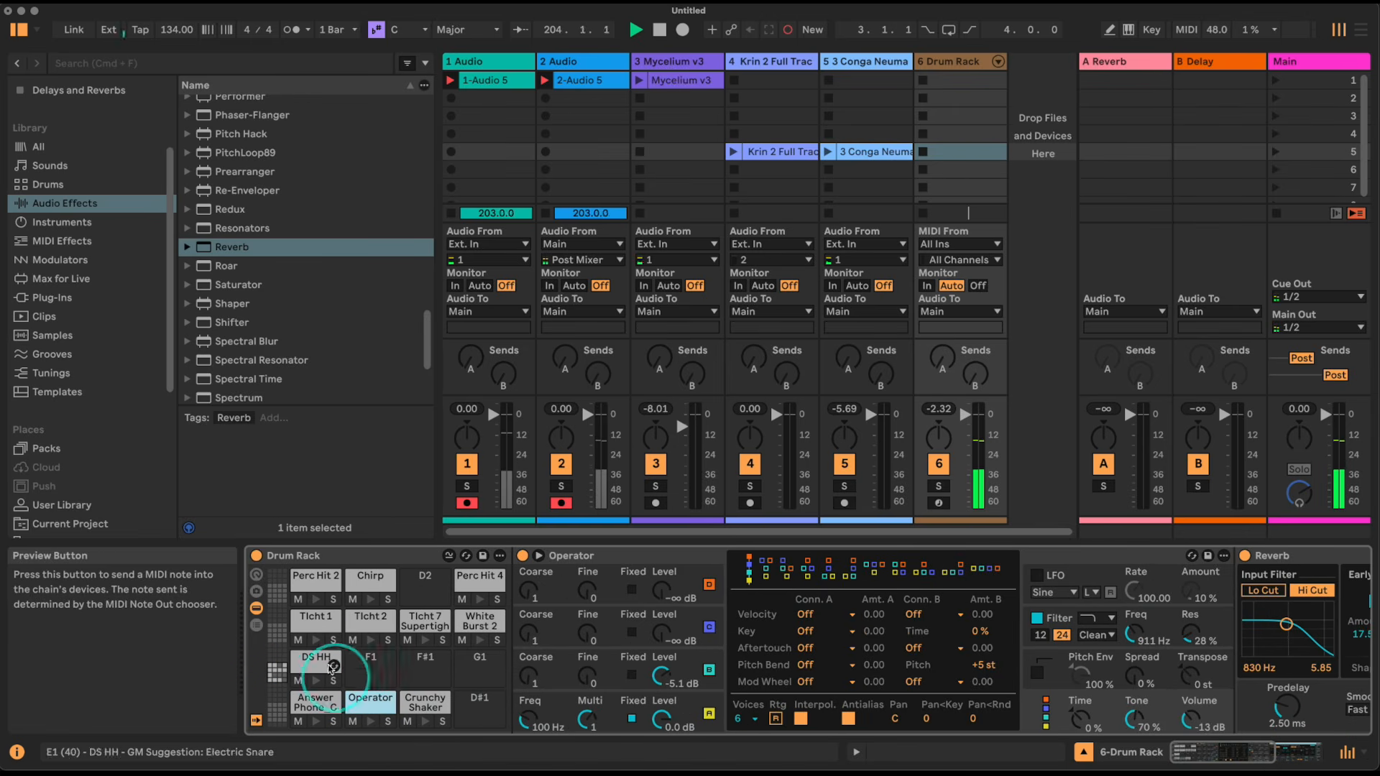
pyautogui.click(316, 623)
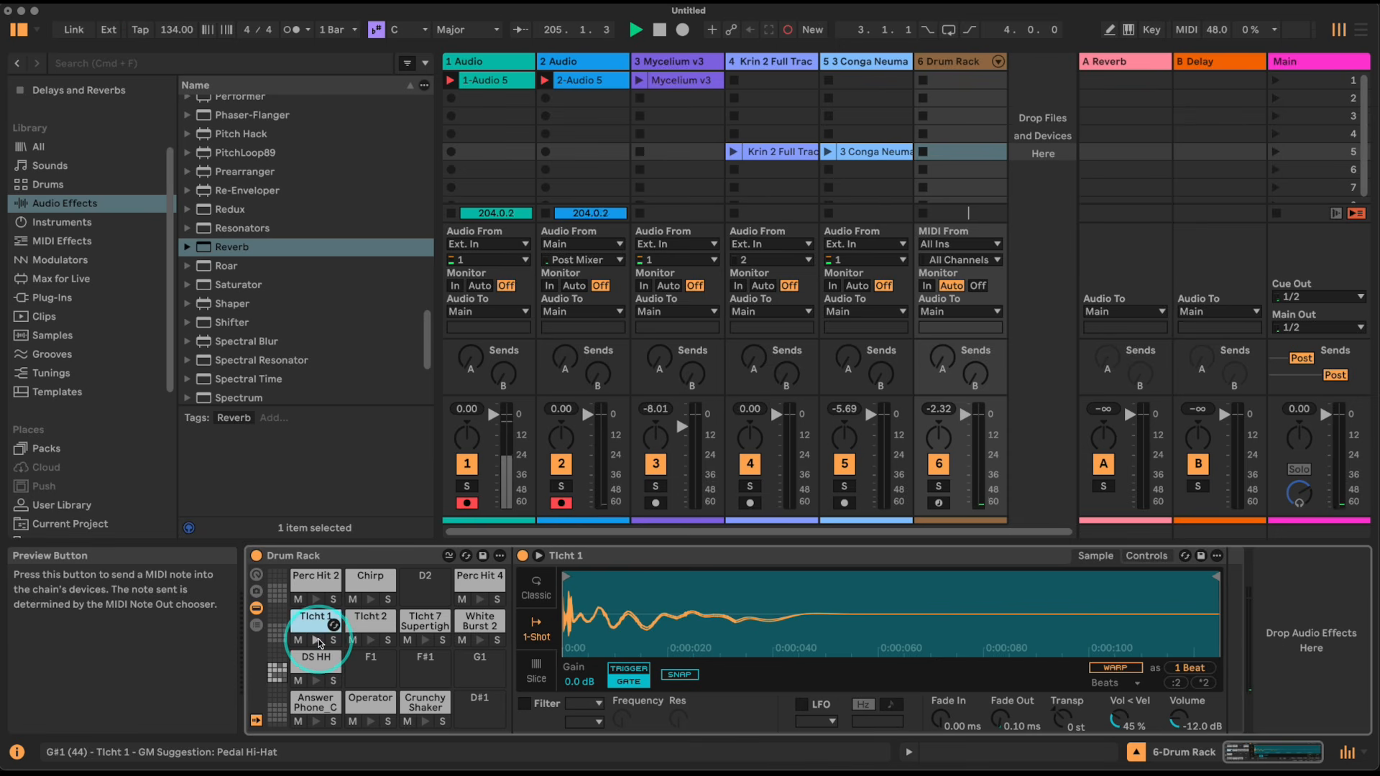
pyautogui.click(320, 642)
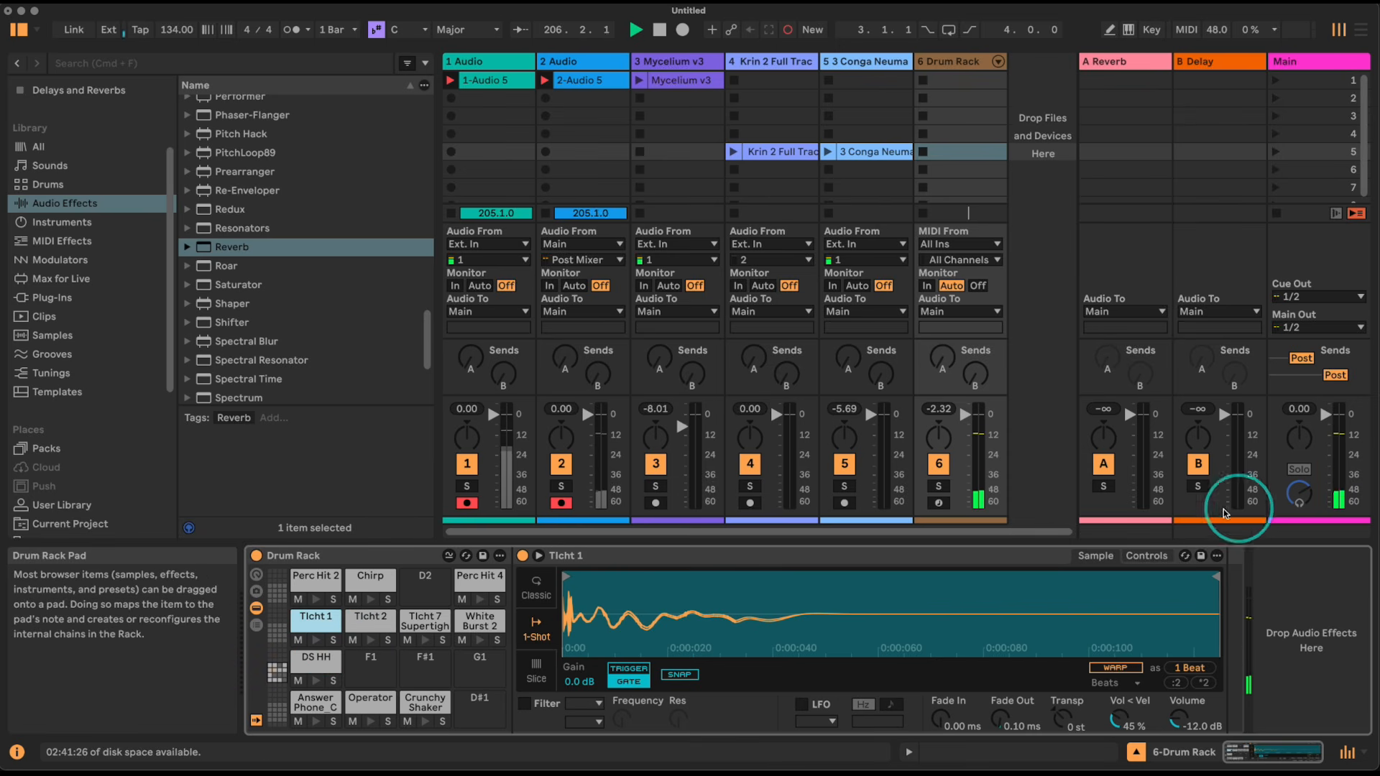
pyautogui.click(1148, 555)
pyautogui.click(368, 618)
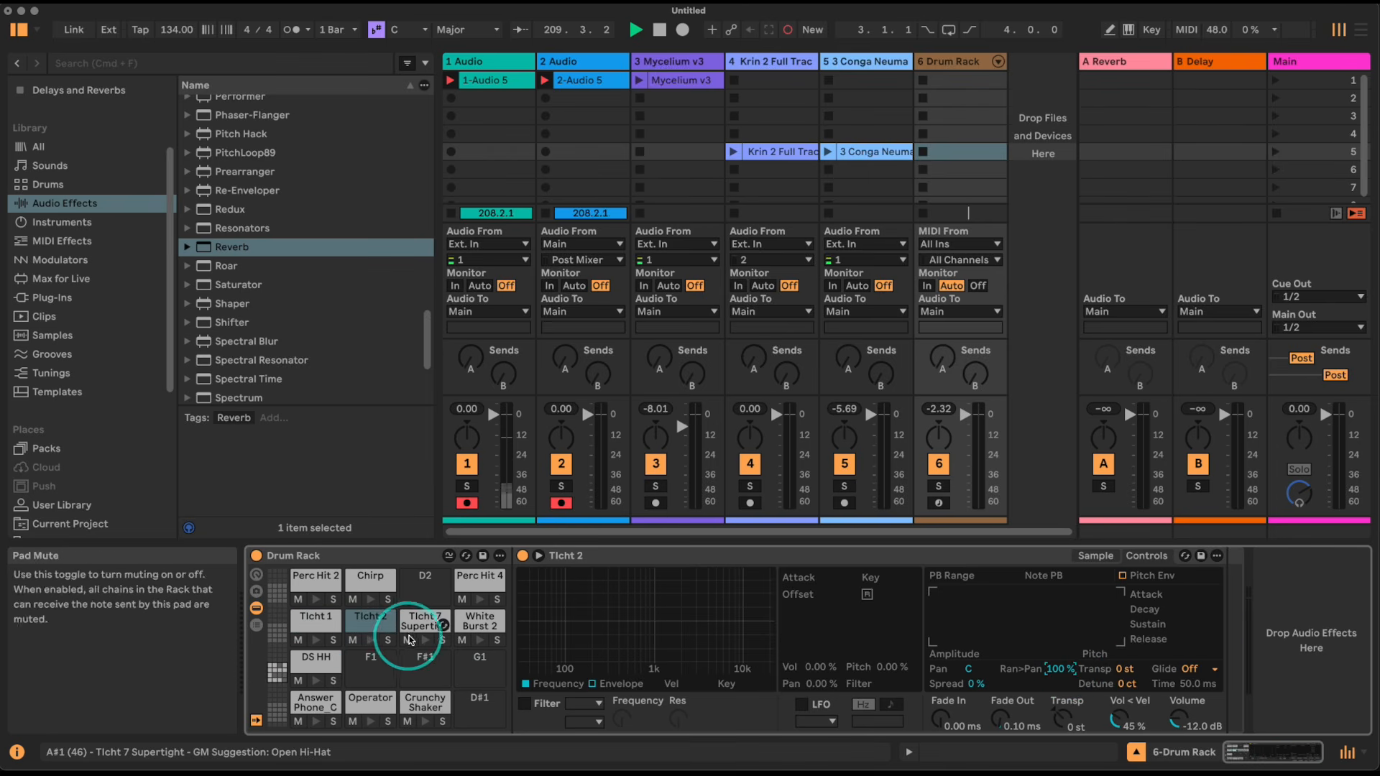
pyautogui.click(371, 640)
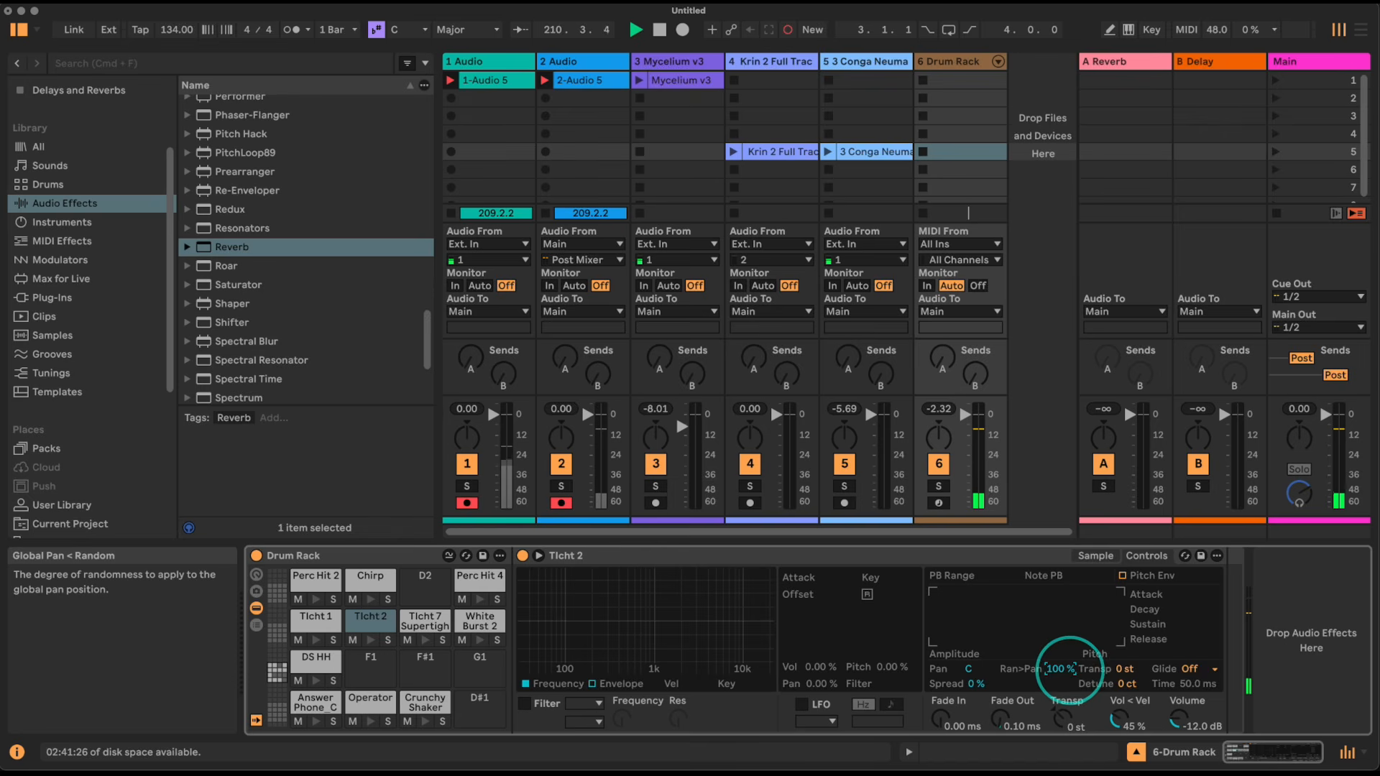
pyautogui.click(437, 621)
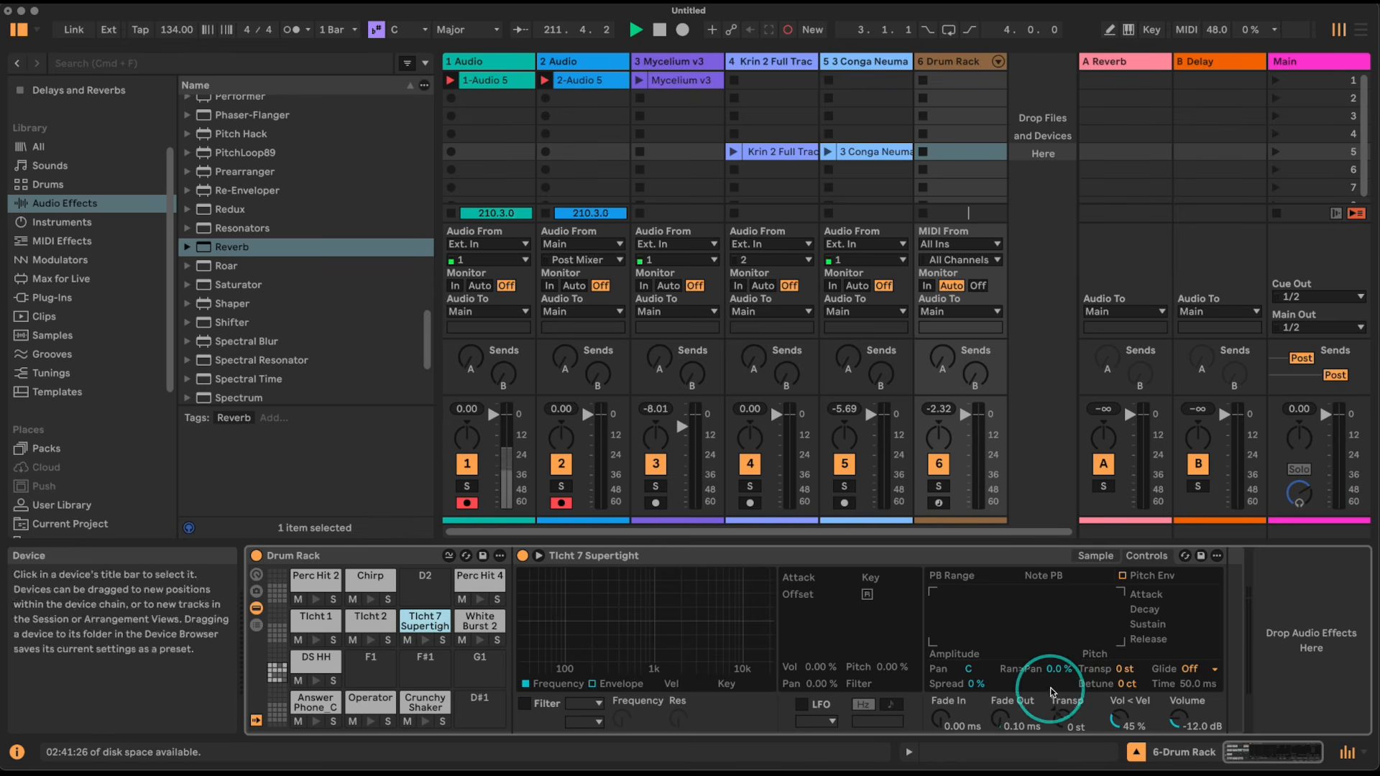
pyautogui.moveTo(1062, 669); pyautogui.dragTo(1061, 668)
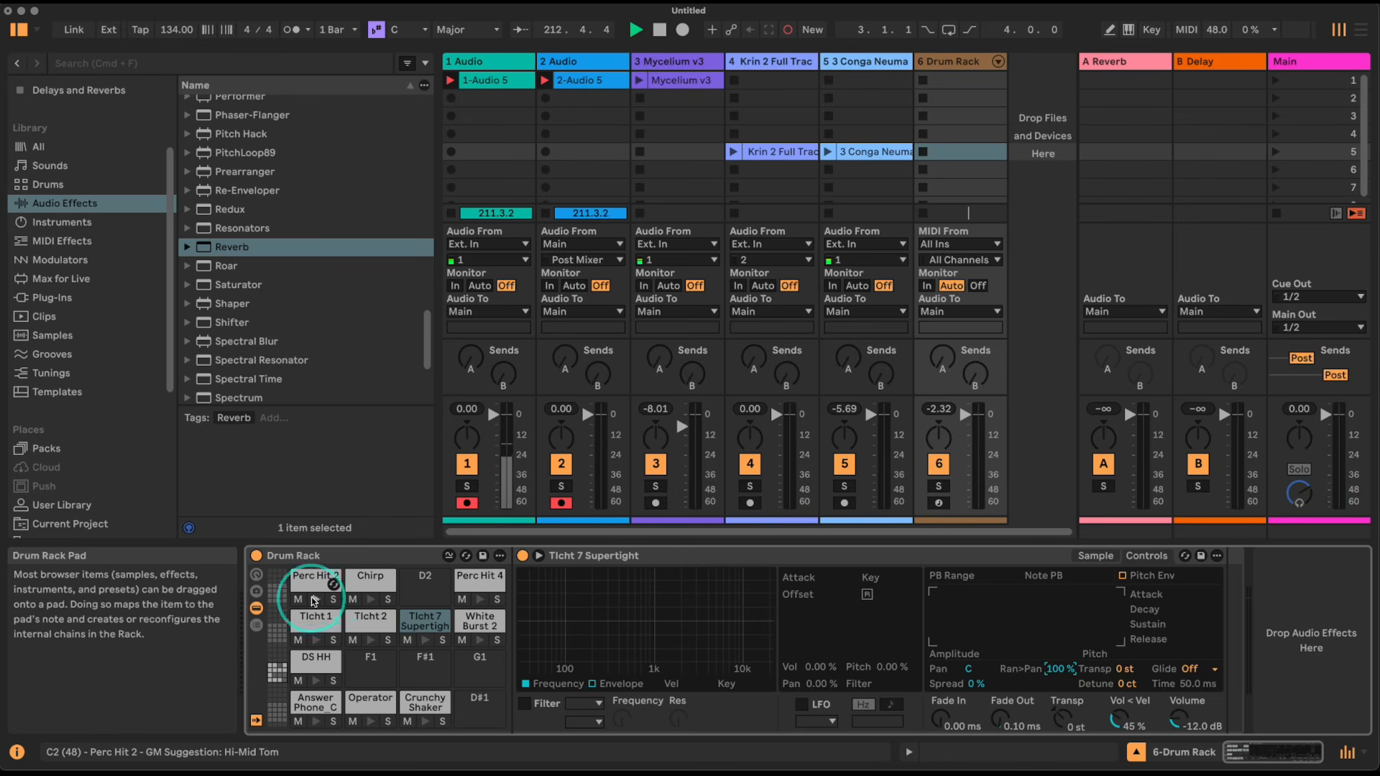
pyautogui.click(373, 587)
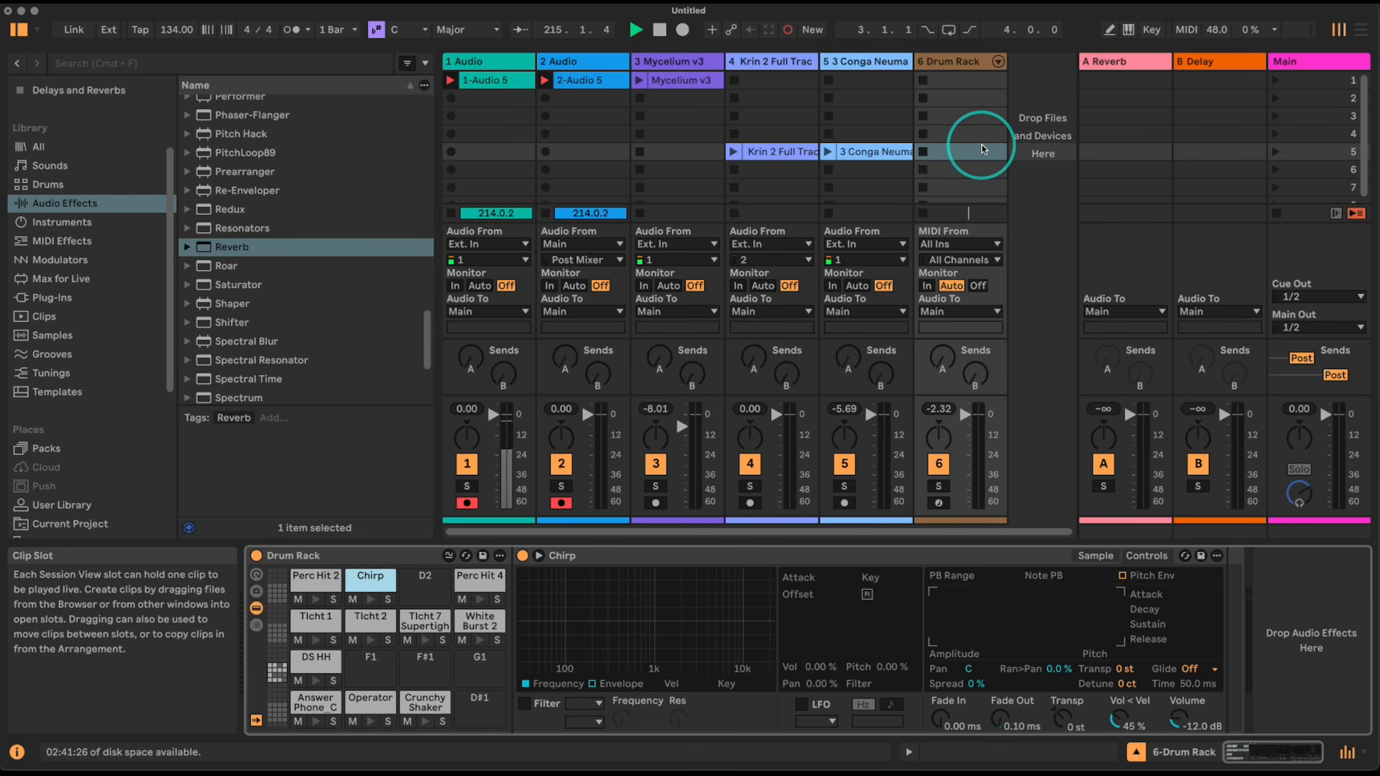
# - Create a MIDI clip in scene 5 of the Drum Rack track and add an Answer Phone kick note from 1.1.1 to 1.1.4
pyautogui.doubleClick(981, 149)
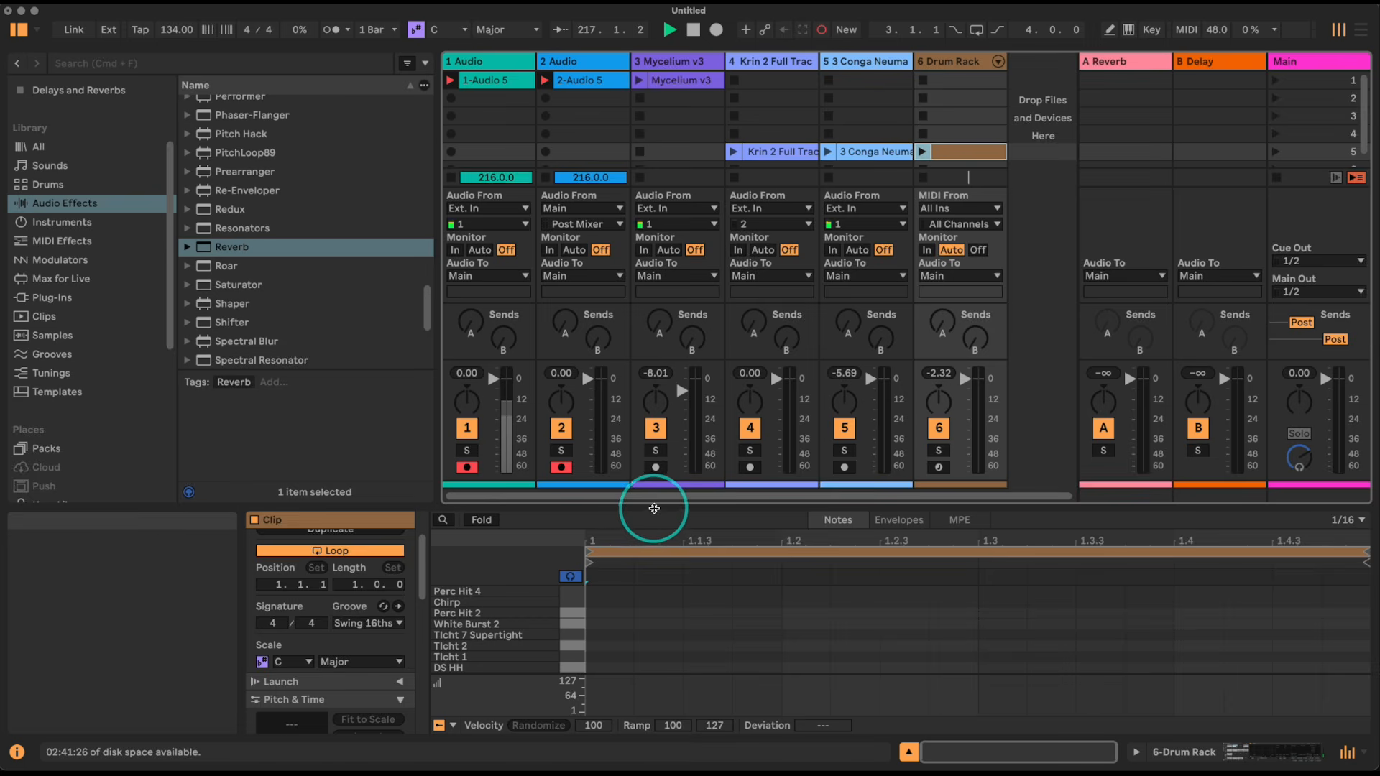
pyautogui.moveTo(654, 505); pyautogui.dragTo(653, 440)
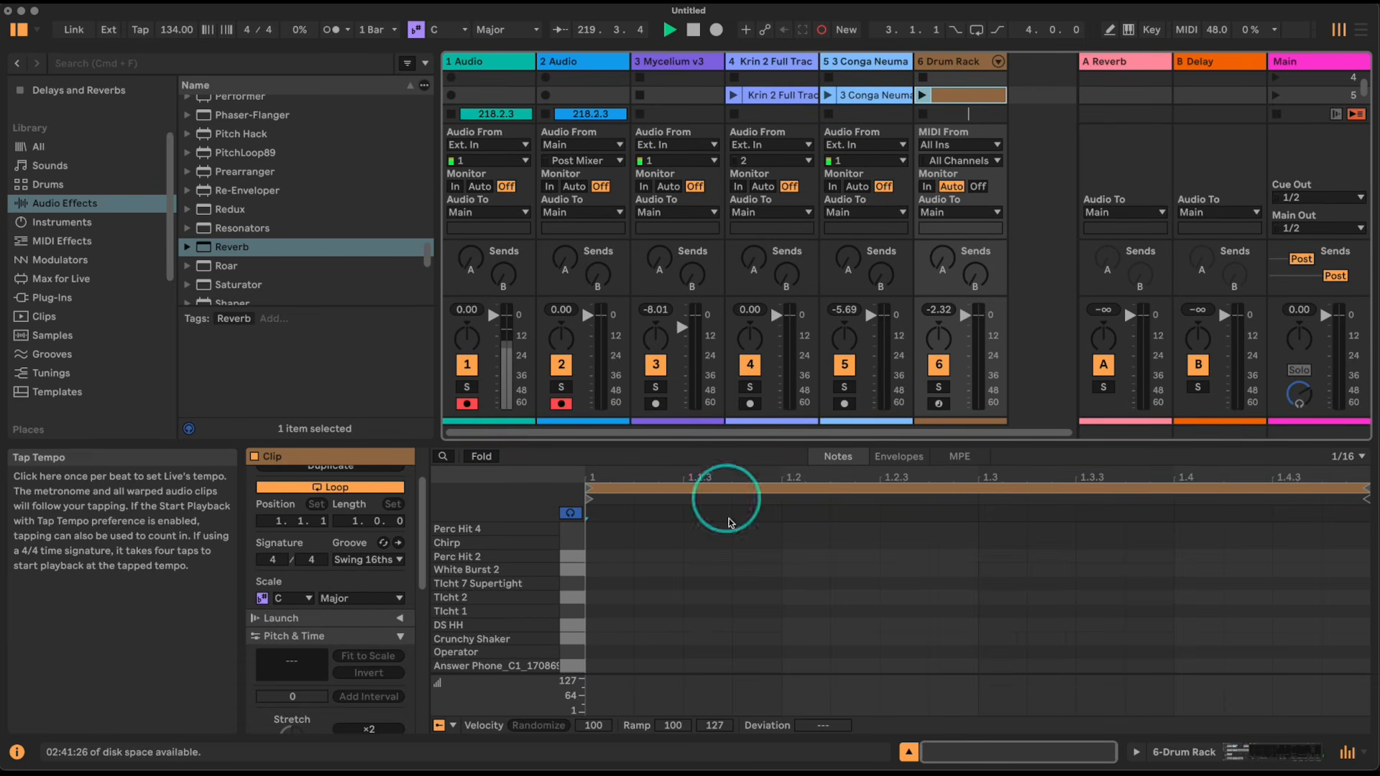
pyautogui.doubleClick(613, 667)
pyautogui.moveTo(616, 660); pyautogui.dragTo(734, 662)
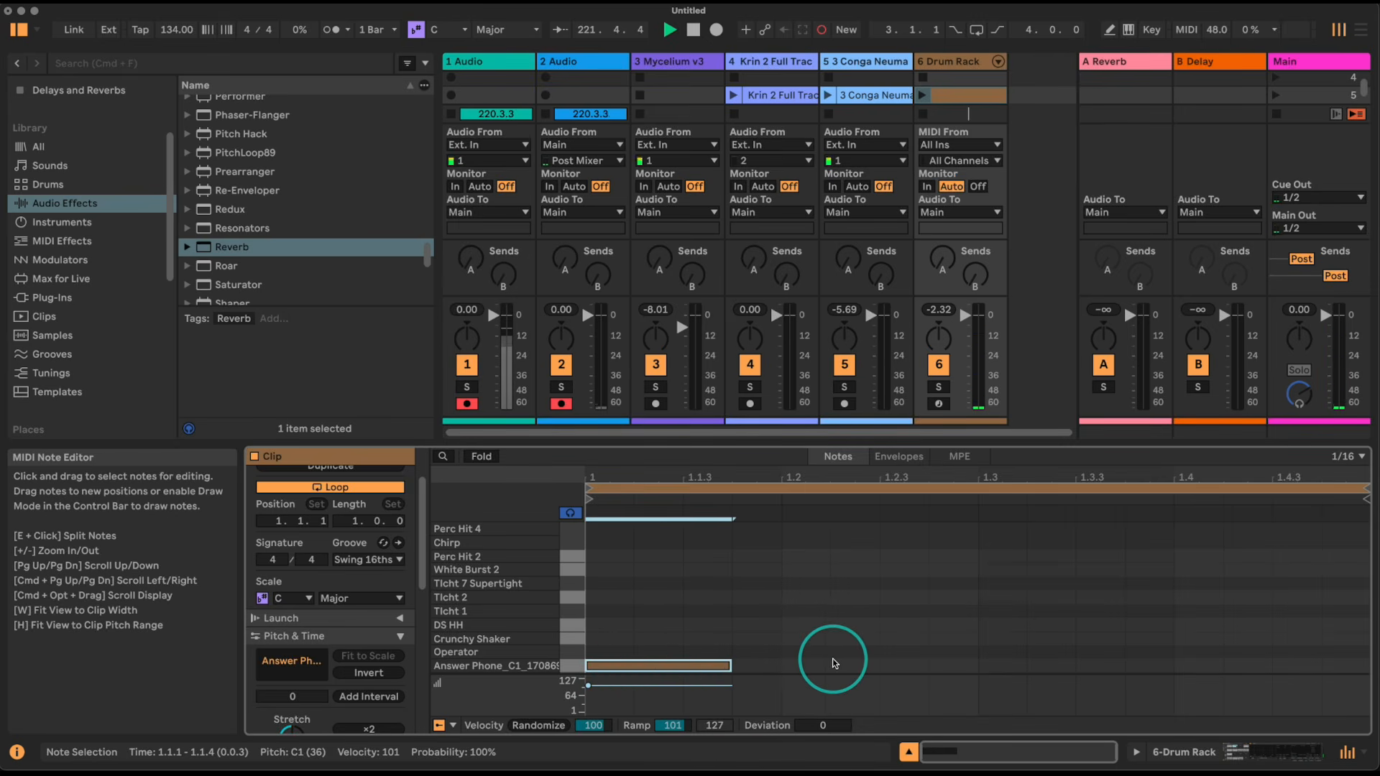
# - Add Answer Phone kick notes three sixteenths long at 1.2, 1.3.2 and 1.4, and launch the clip
pyautogui.doubleClick(806, 665)
pyautogui.moveTo(838, 670); pyautogui.dragTo(927, 667)
pyautogui.doubleClick(1030, 667)
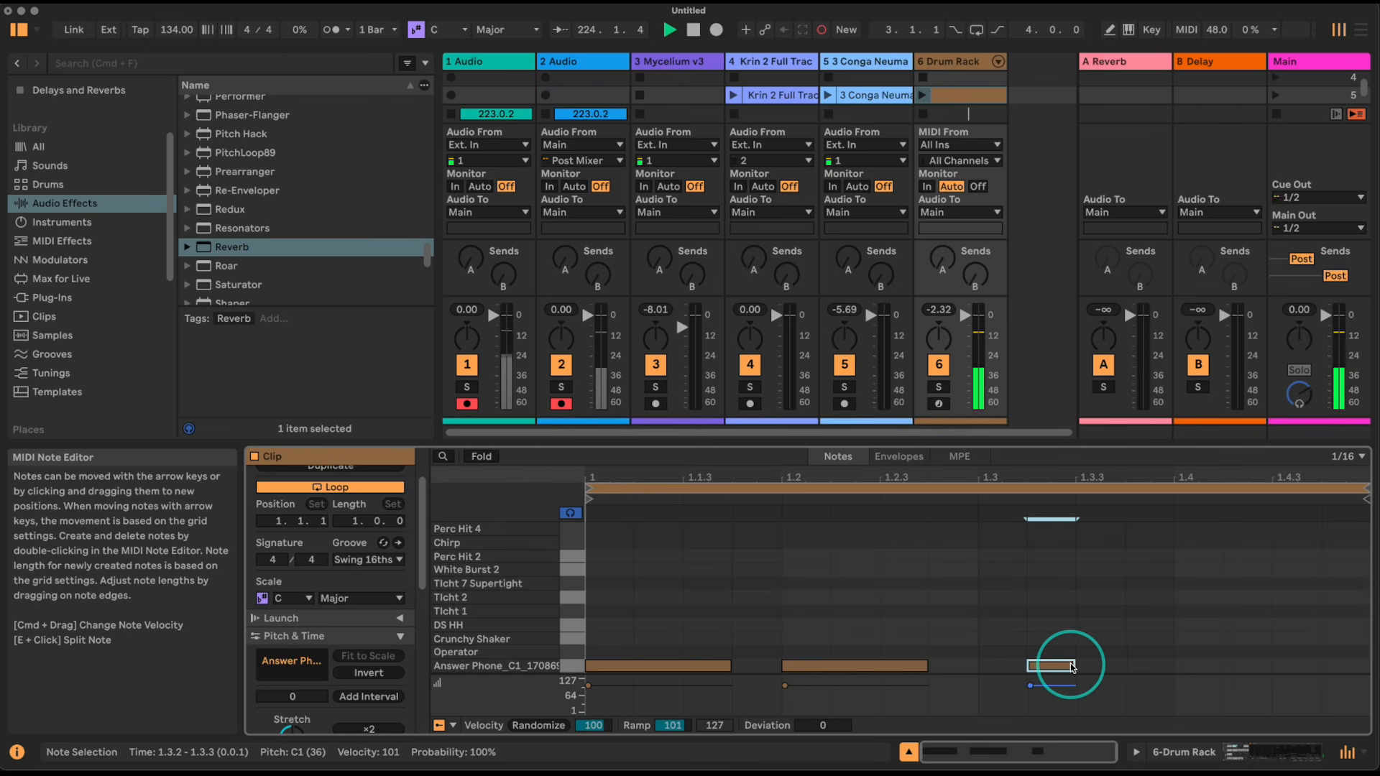
pyautogui.moveTo(1075, 671); pyautogui.dragTo(1320, 667)
pyautogui.doubleClick(1197, 665)
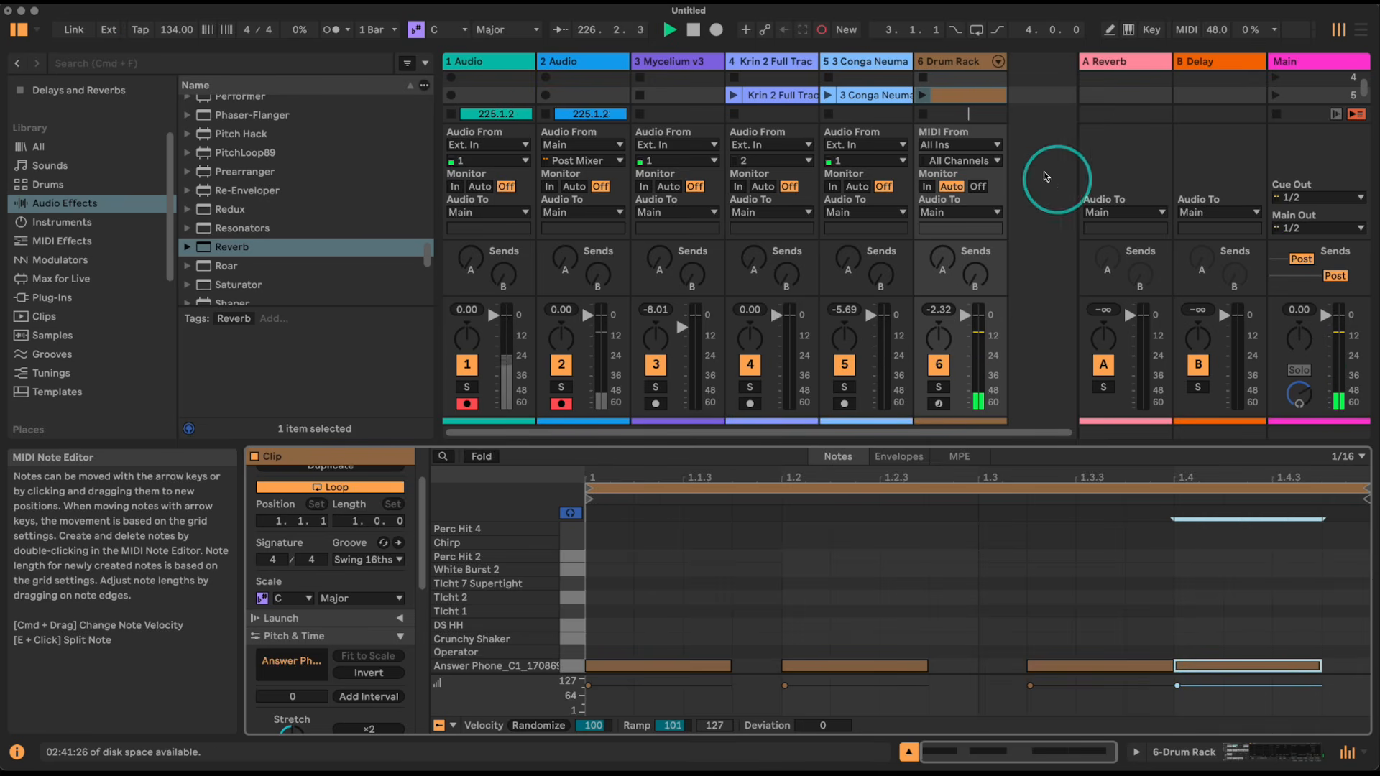
pyautogui.click(922, 94)
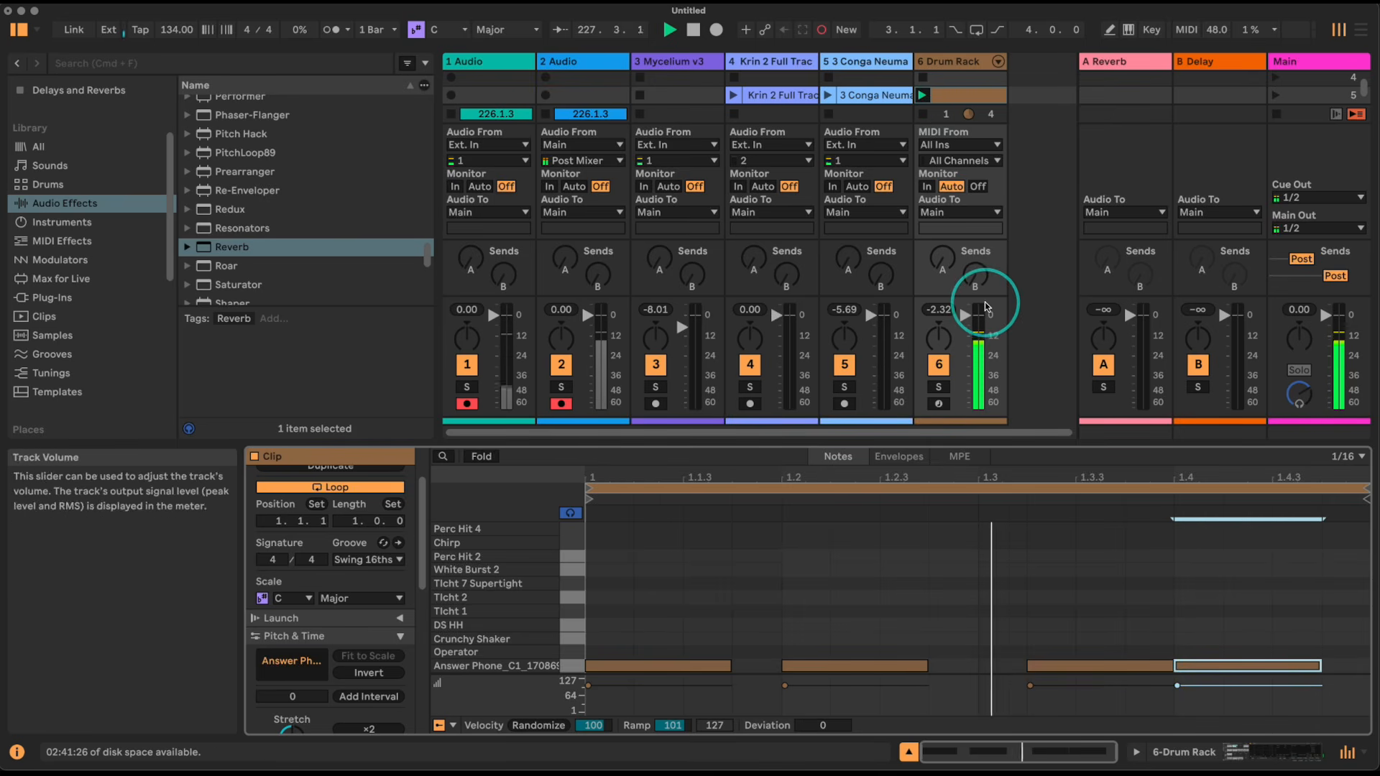
# - Add Crunchy Shaker notes two sixteenths long at 1.2 and 1.4, and a one-sixteenth Operator note at 1.1.2
pyautogui.doubleClick(807, 638)
pyautogui.click(830, 638)
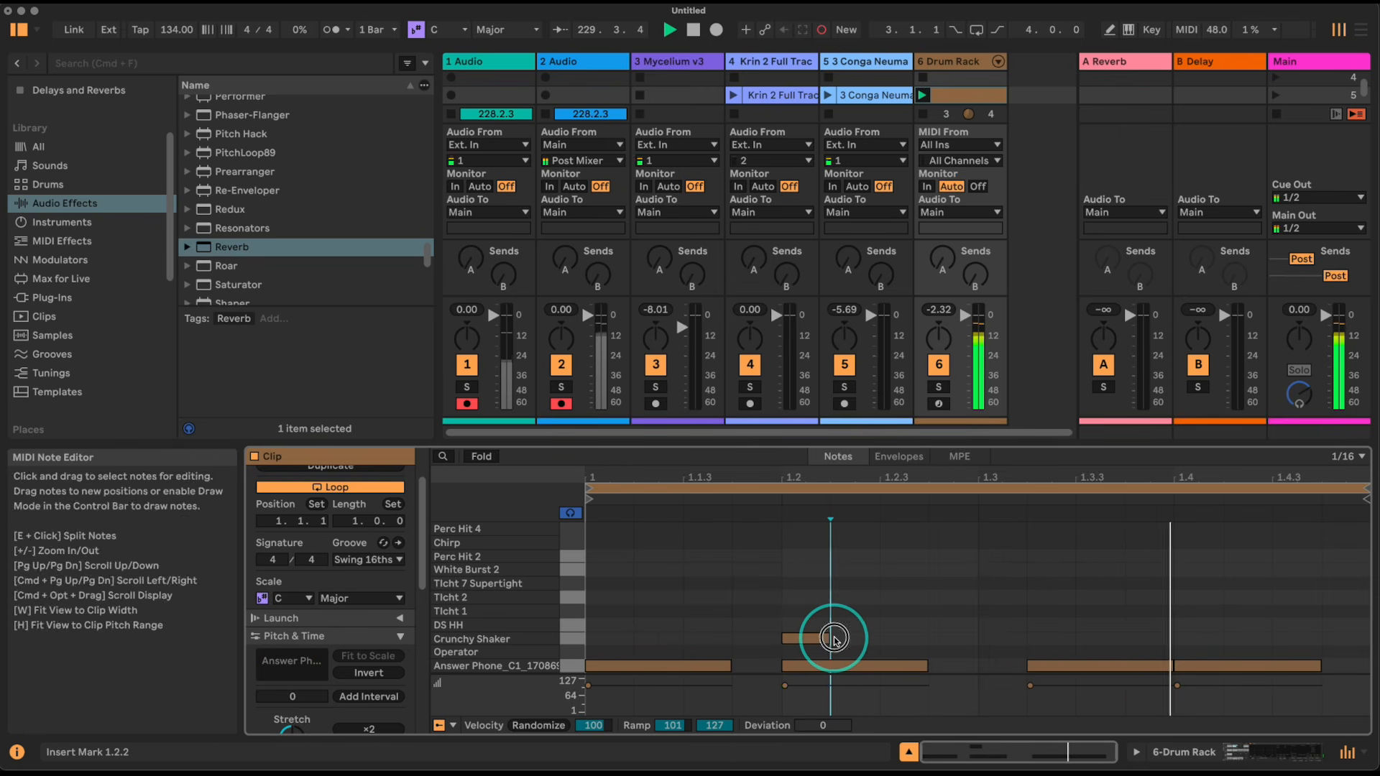
pyautogui.moveTo(829, 637); pyautogui.dragTo(891, 638)
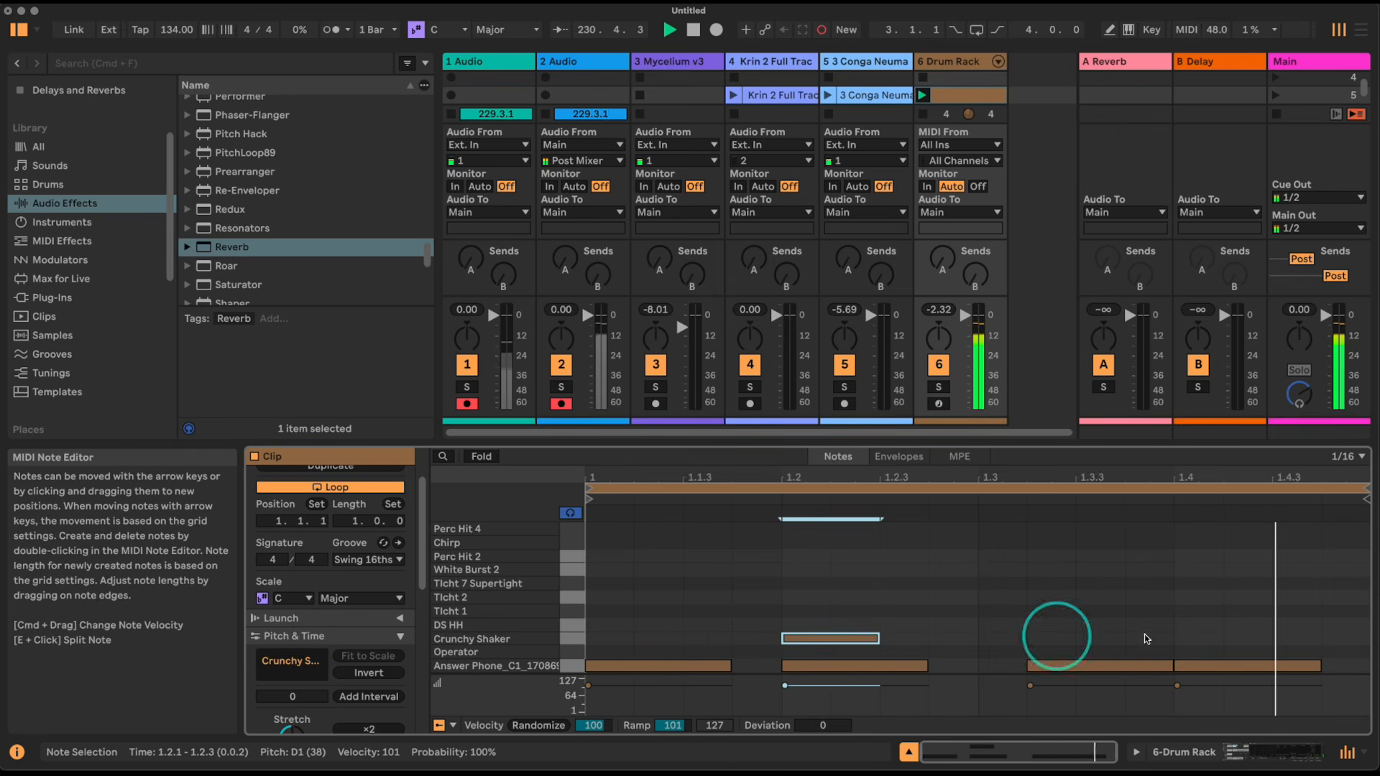
pyautogui.doubleClick(1193, 638)
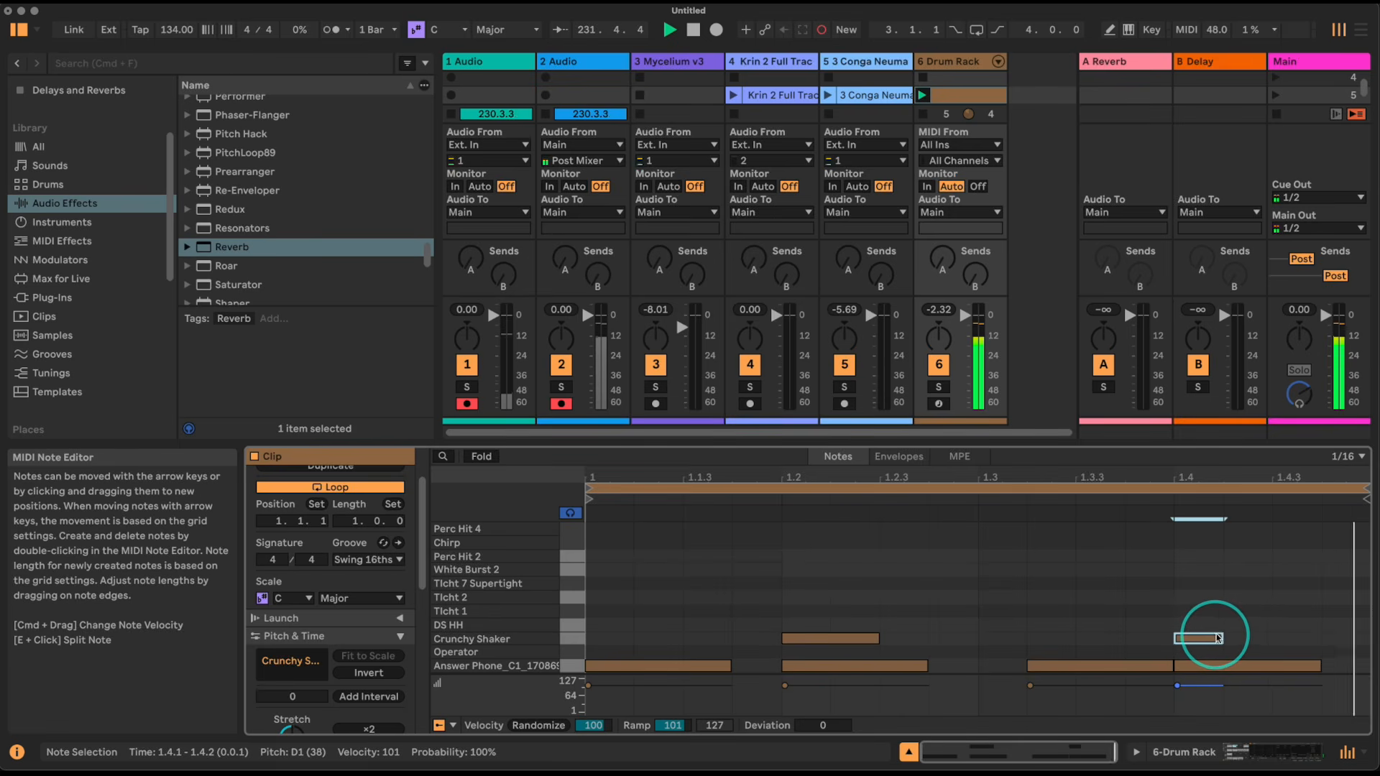
pyautogui.moveTo(1223, 636); pyautogui.dragTo(1254, 638)
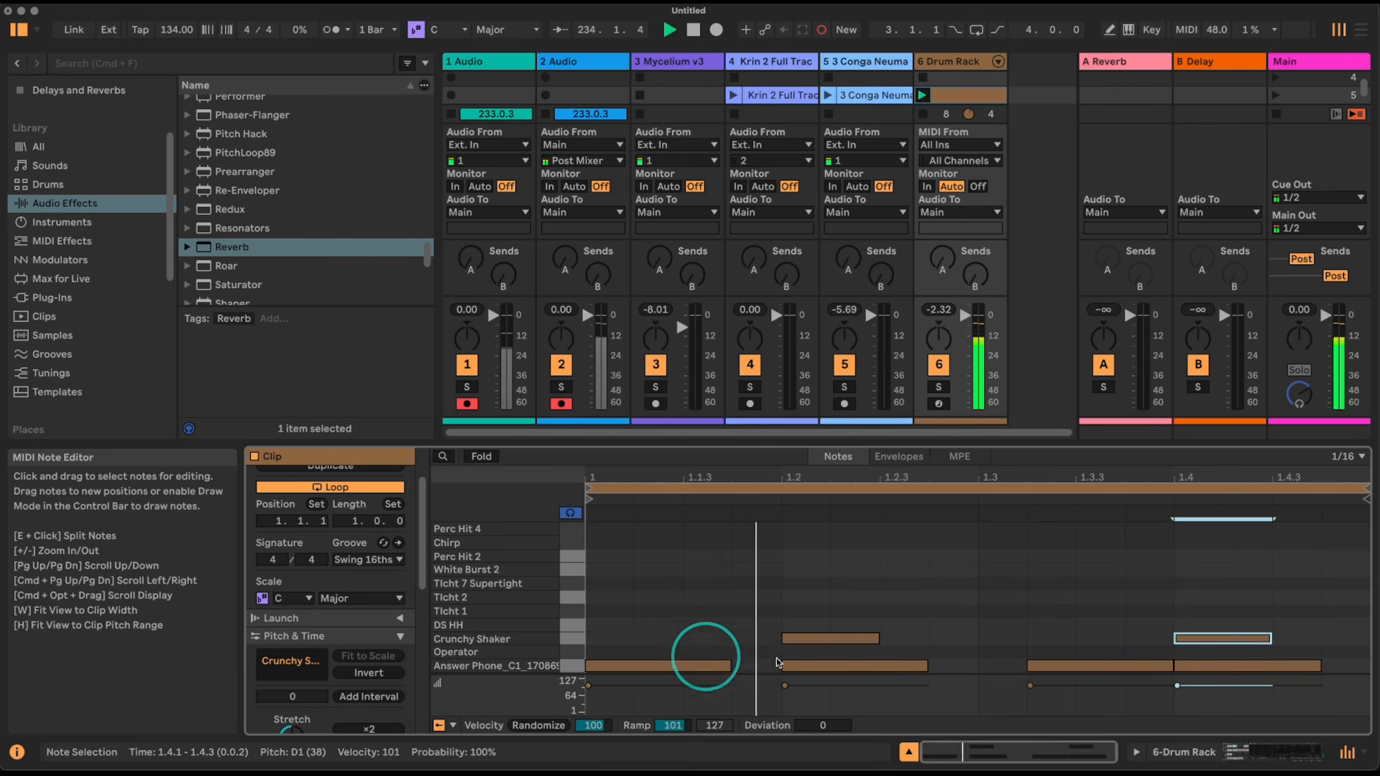
pyautogui.doubleClick(657, 651)
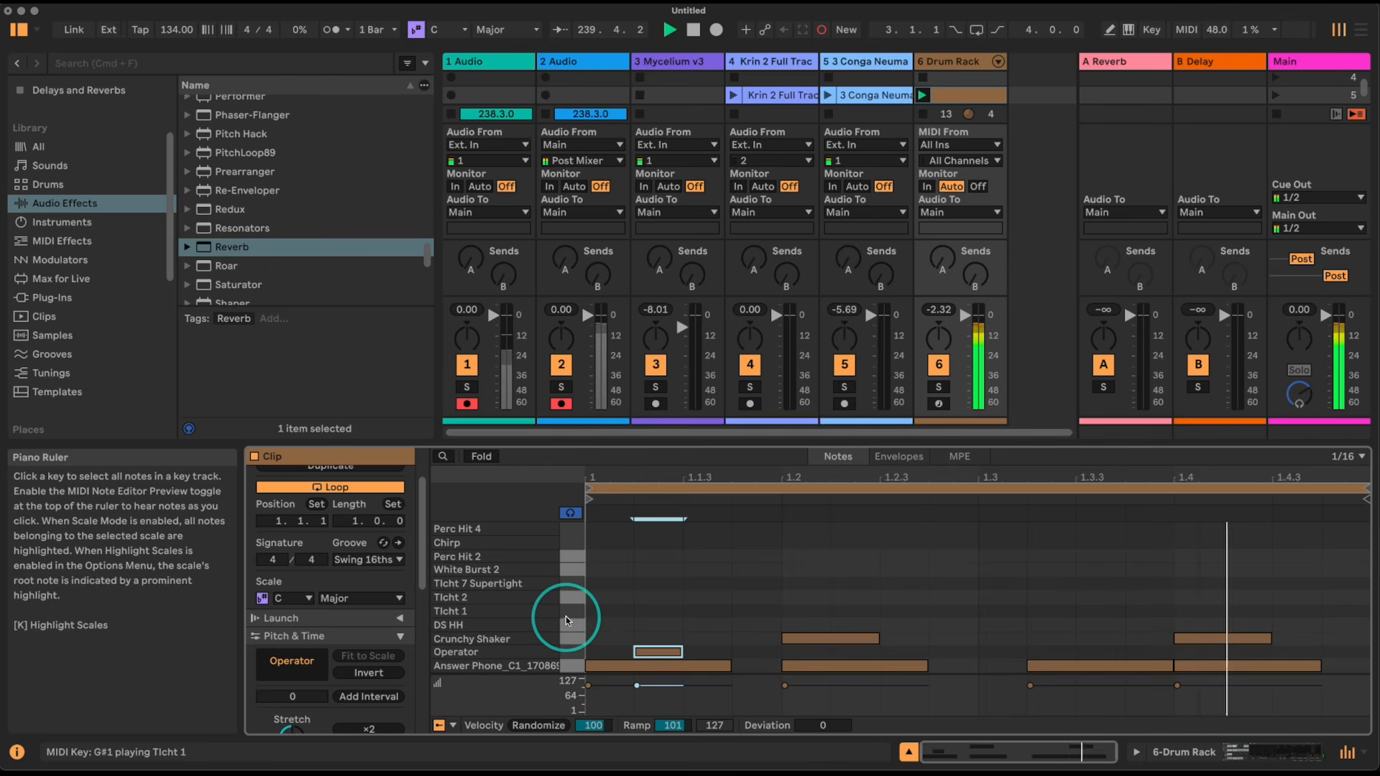
# - Add one-sixteenth DS HH notes at 1.1.3, 1.2.3, 1.3.3 and 1.4.3 in the drum clip
pyautogui.doubleClick(703, 625)
pyautogui.click(907, 628)
pyautogui.doubleClick(907, 627)
pyautogui.doubleClick(1111, 624)
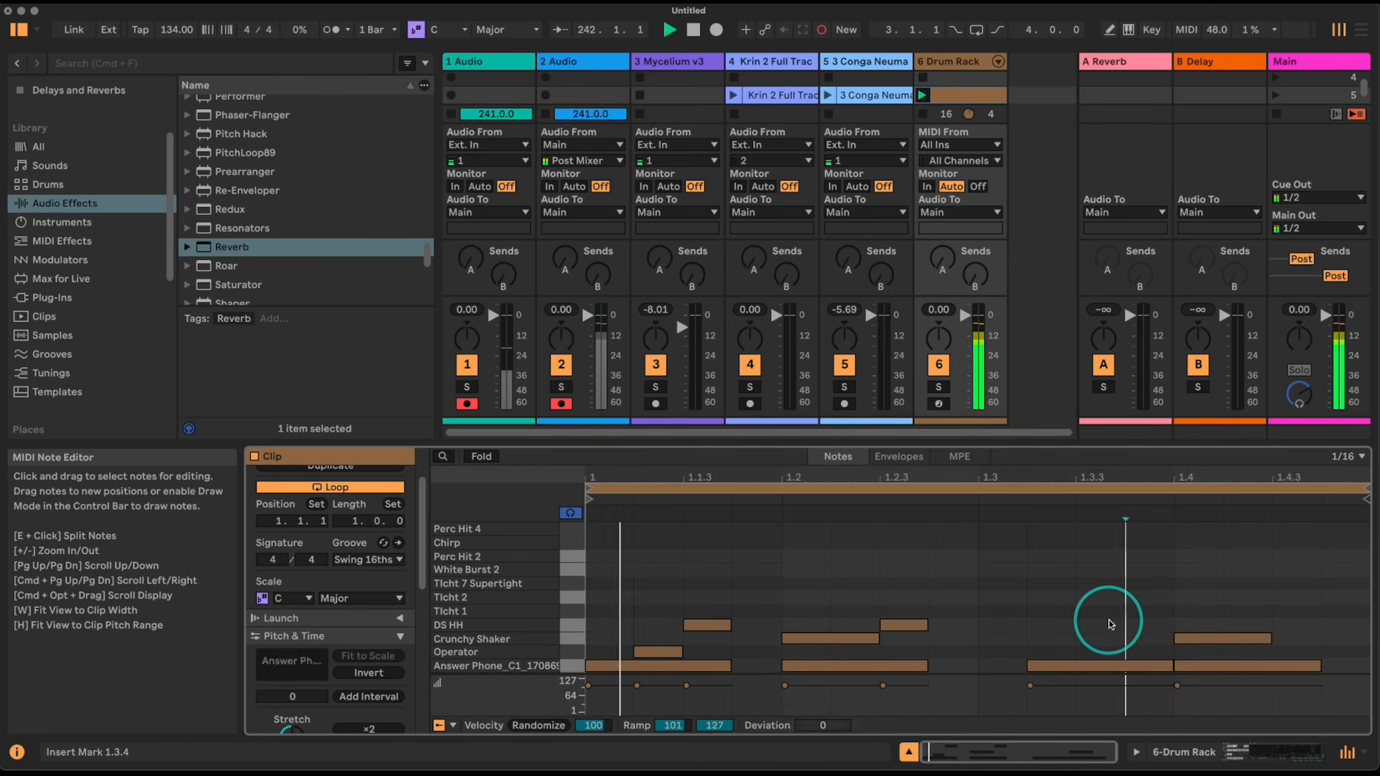
pyautogui.doubleClick(1303, 625)
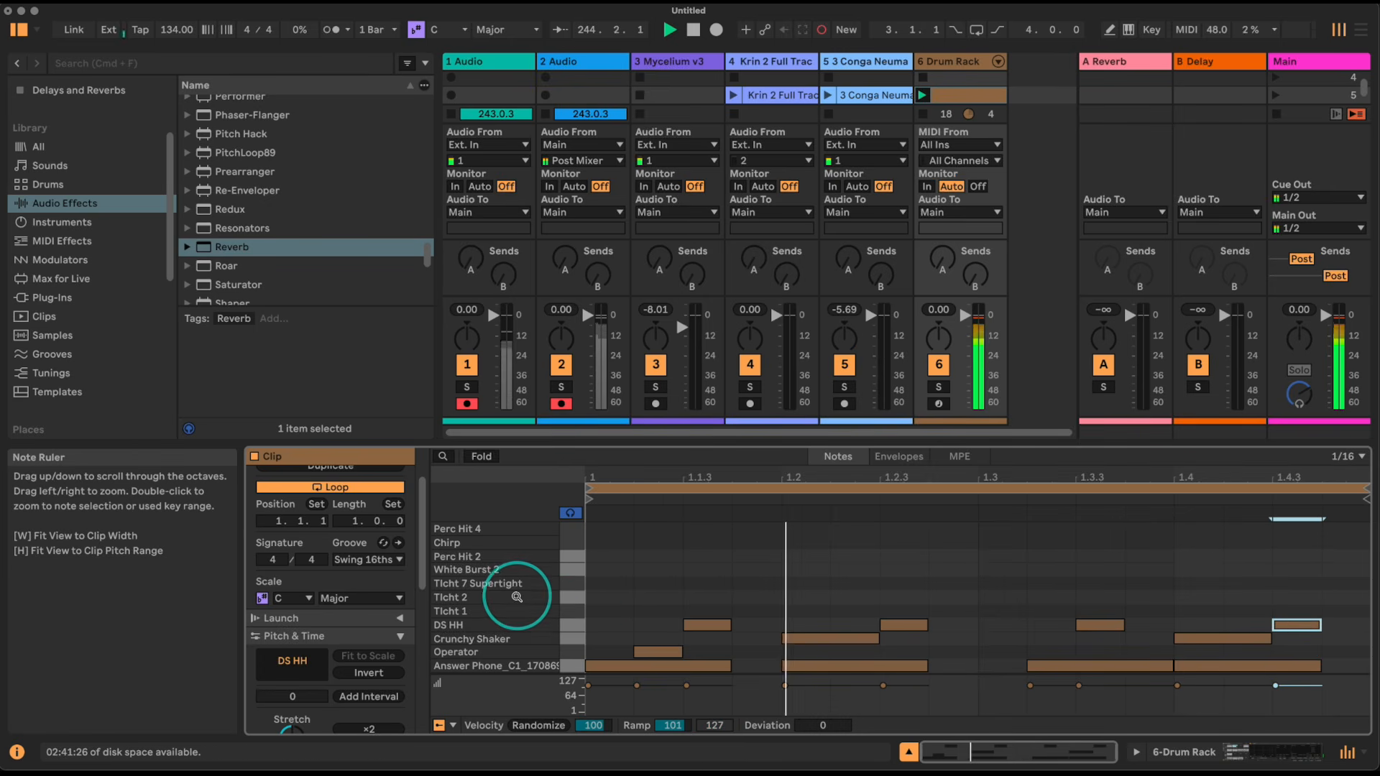
# - Add a White Burst 2 note two sixteenths long at 1.1.3, plus one-sixteenth Chirp and Perc Hit 4 notes at 1.1.4 and 1.2.2
pyautogui.click(568, 568)
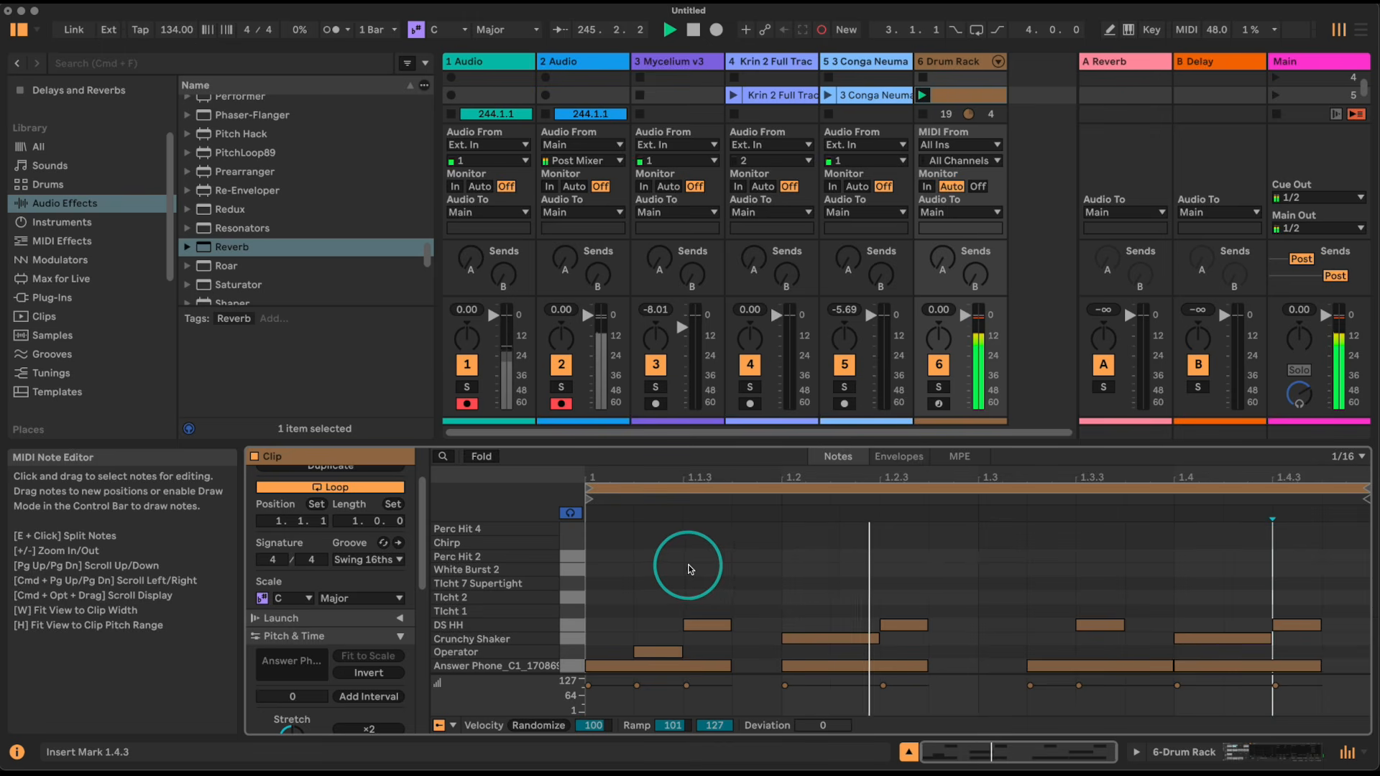
pyautogui.doubleClick(704, 569)
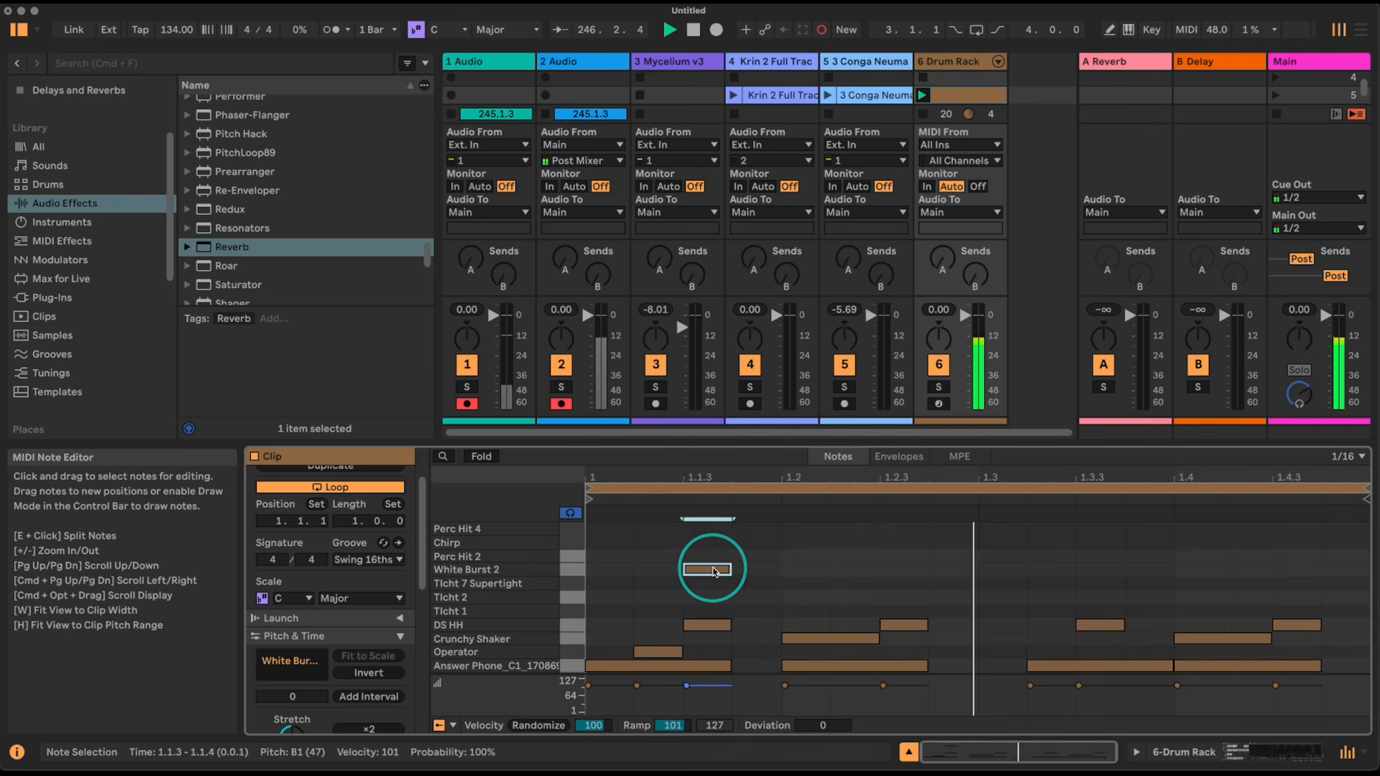
pyautogui.moveTo(730, 568); pyautogui.dragTo(762, 570)
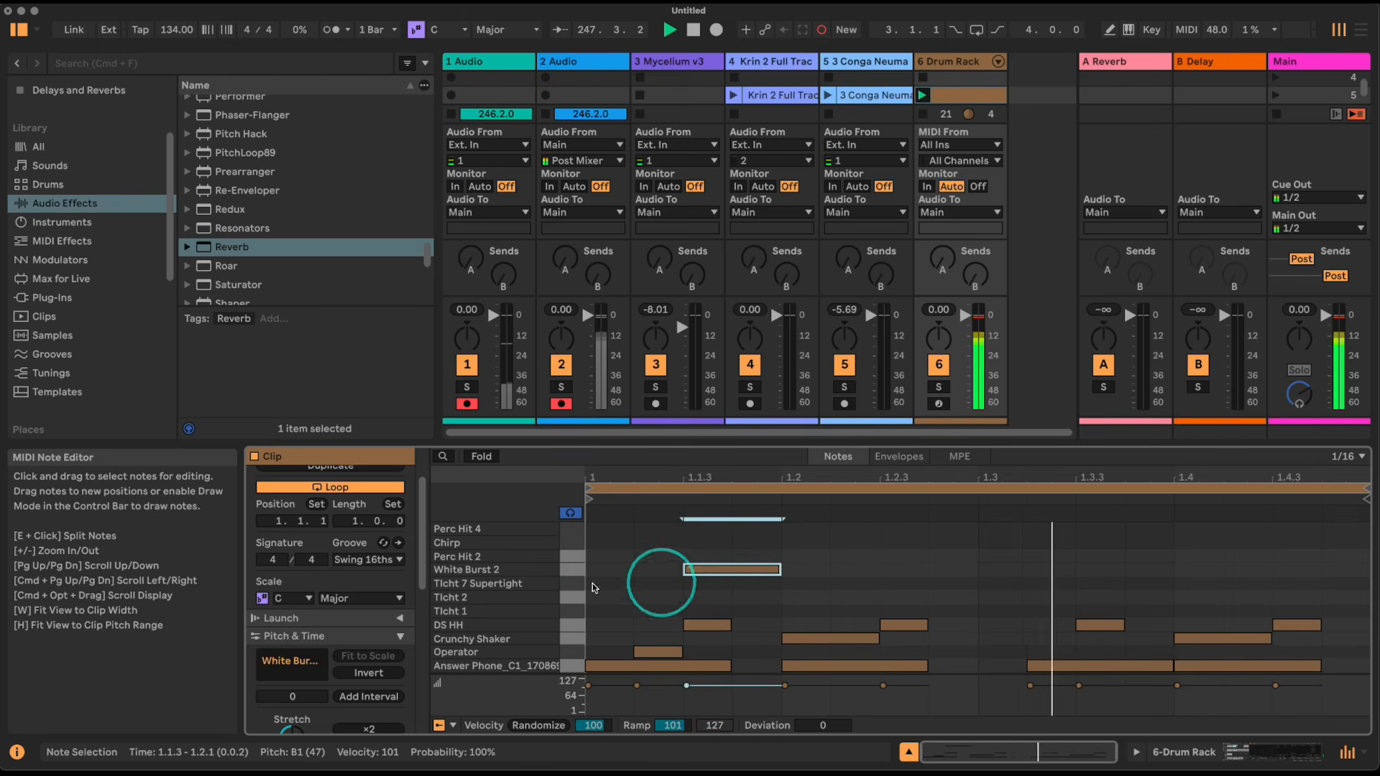
pyautogui.click(569, 557)
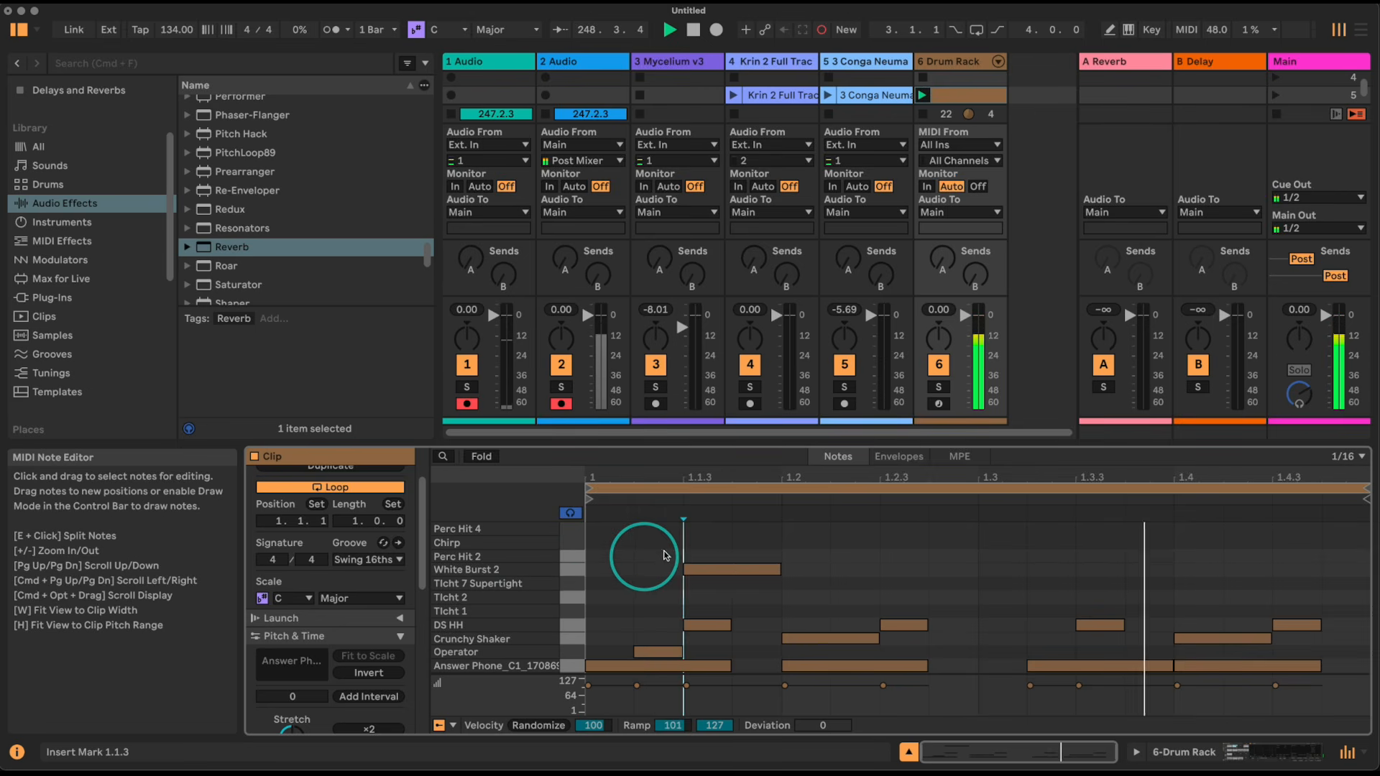
pyautogui.doubleClick(754, 544)
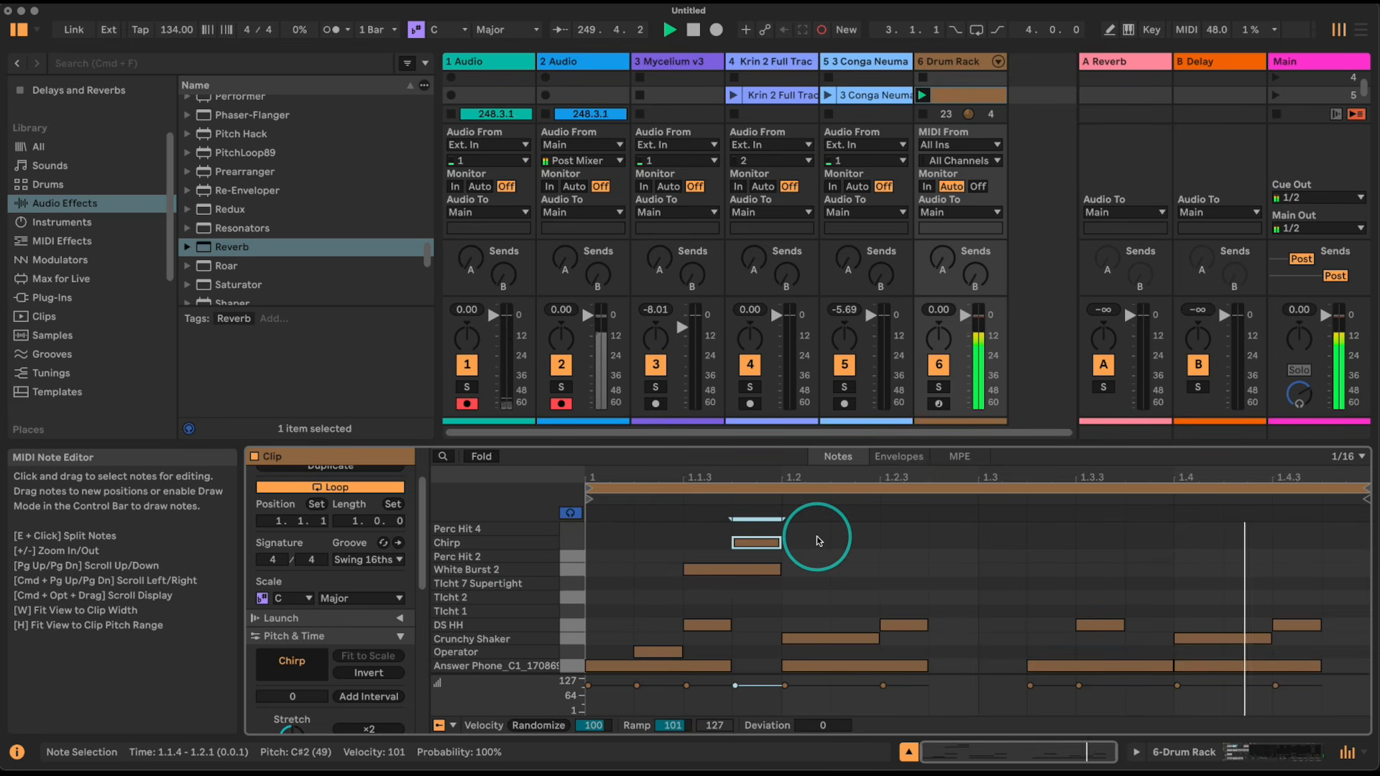
pyautogui.doubleClick(840, 528)
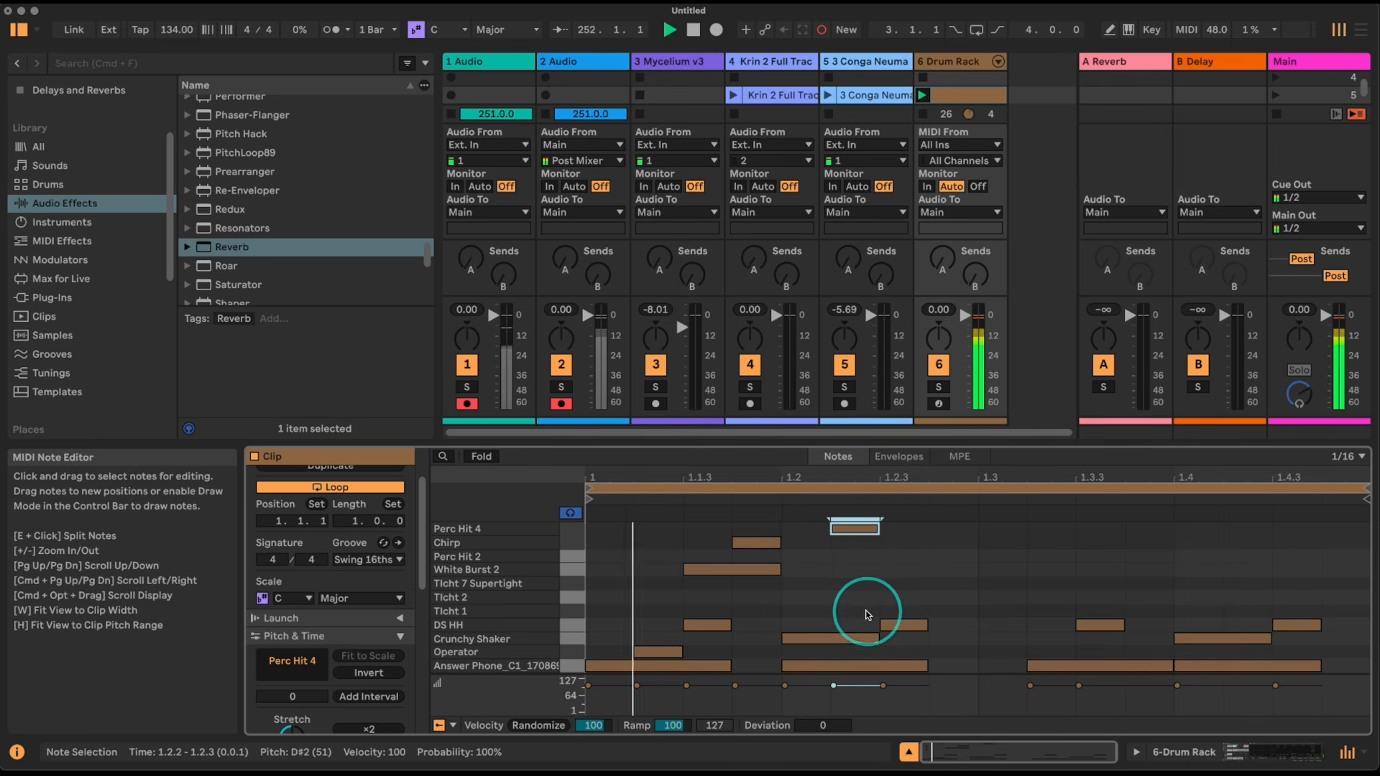
# - Add one-sixteenth notes: TIcht 1 at 1.2.4 and 1.4.4, TIcht 2 at 1.3, White Burst 2 at 1.3.4, and Perc Hit 2 at 1.4.2
pyautogui.doubleClick(954, 611)
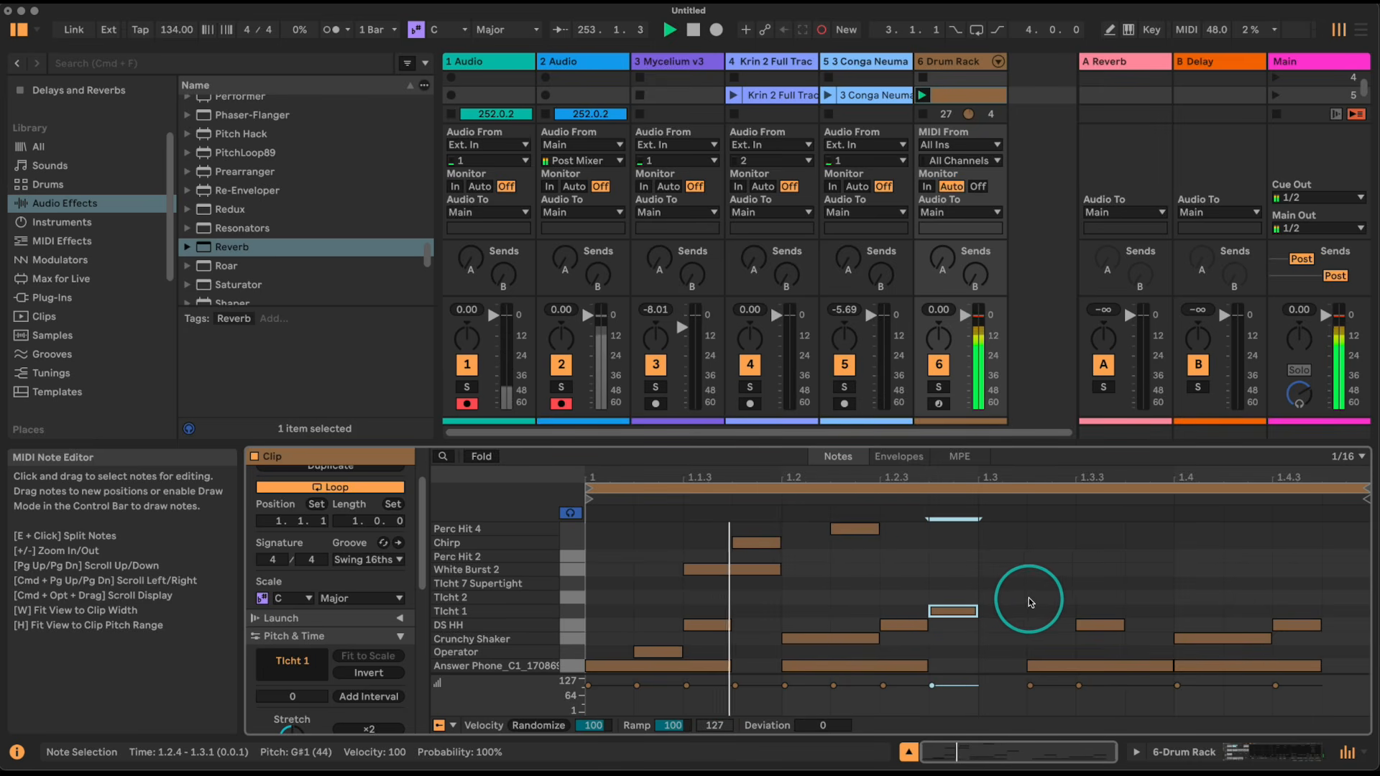
pyautogui.doubleClick(987, 598)
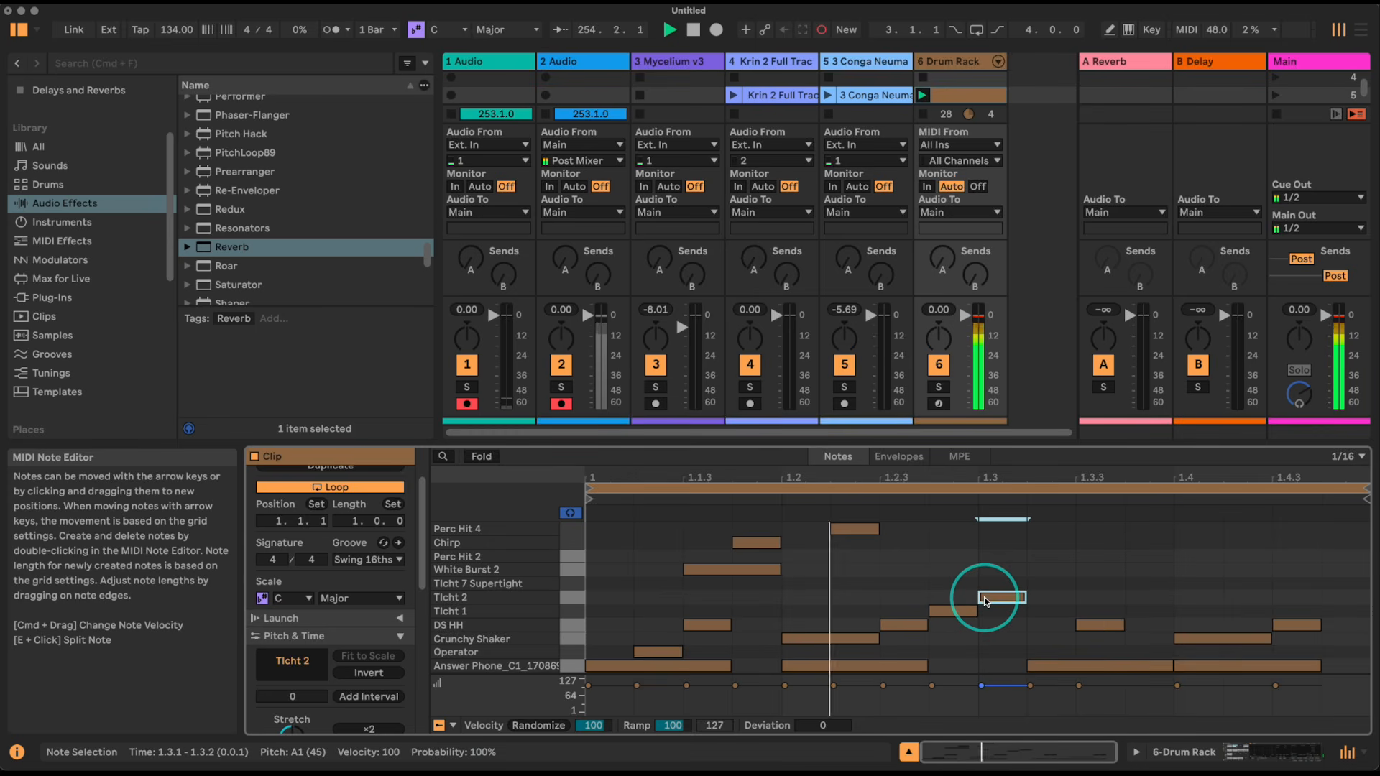
pyautogui.doubleClick(1056, 582)
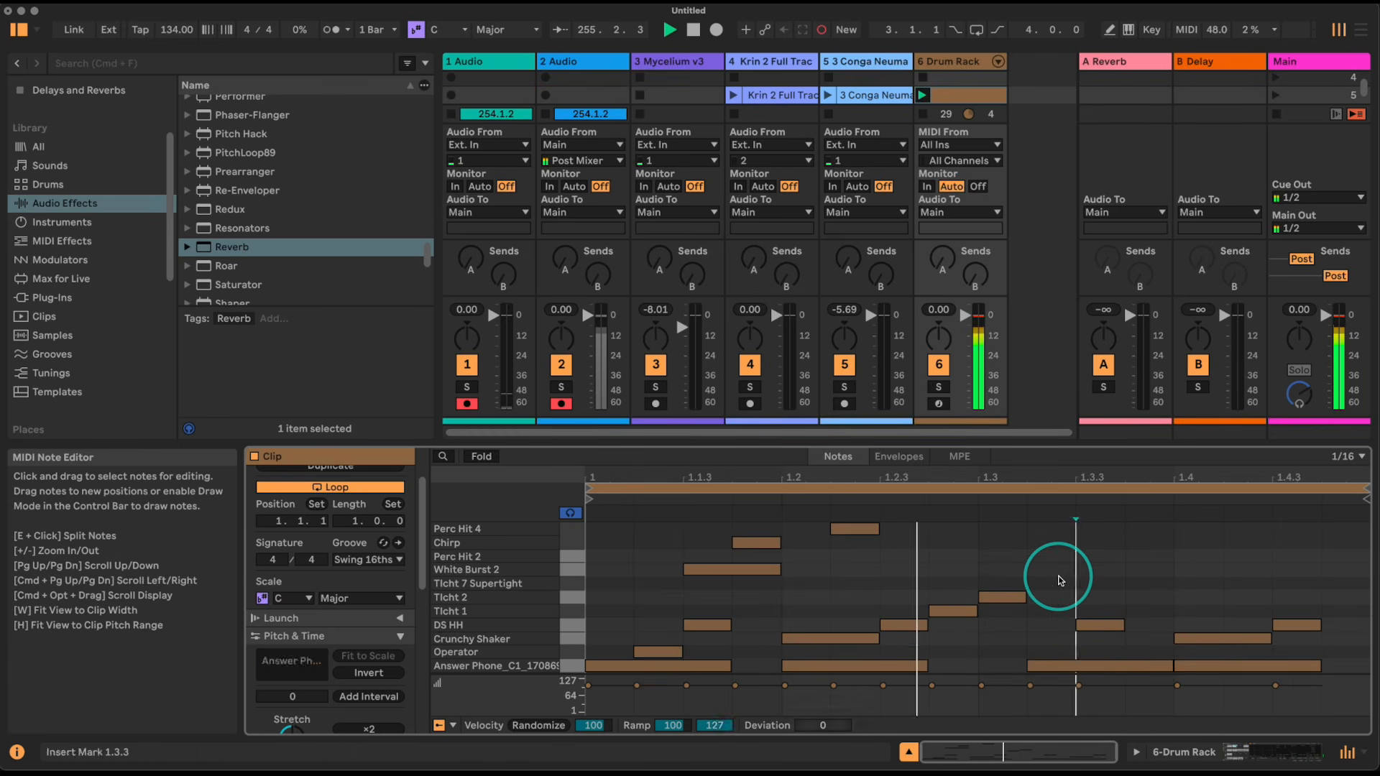
pyautogui.moveTo(1049, 584); pyautogui.dragTo(1150, 569)
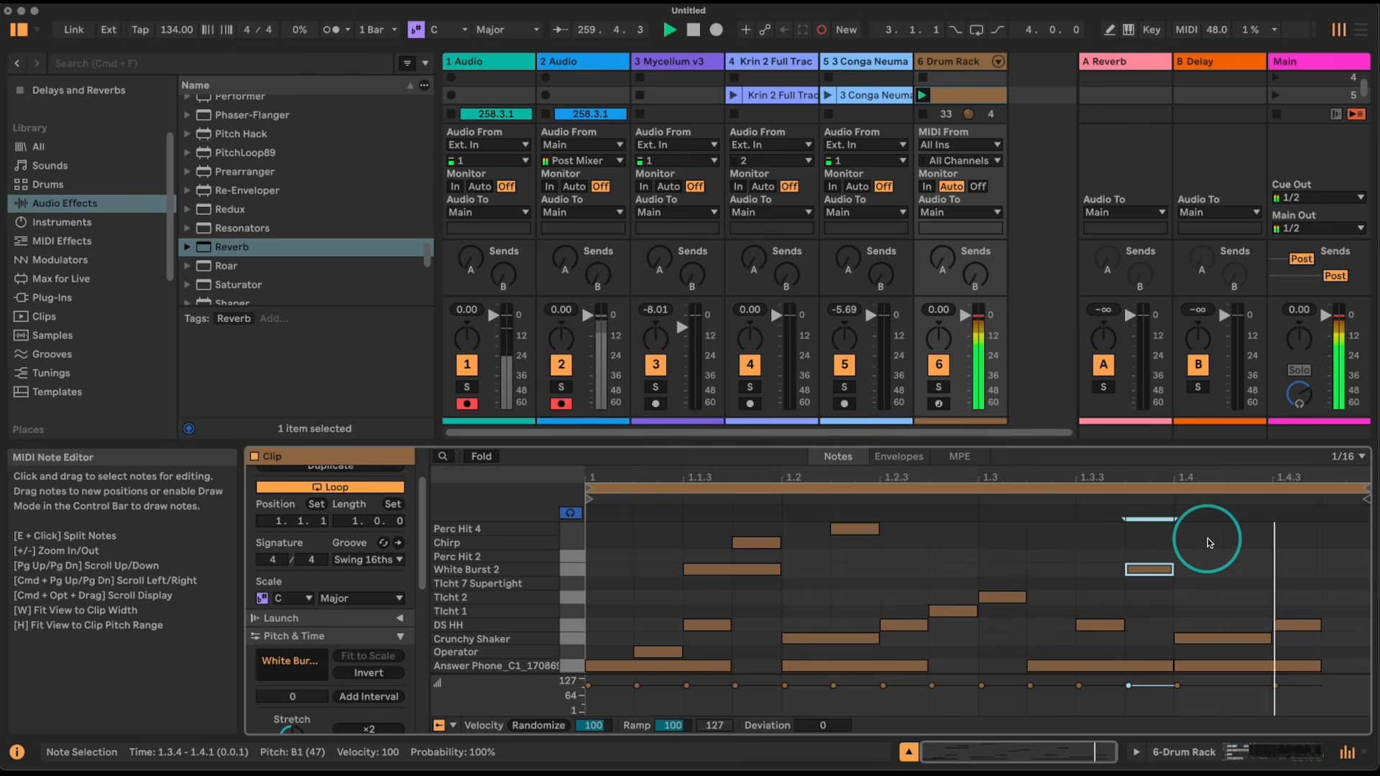
pyautogui.doubleClick(1232, 553)
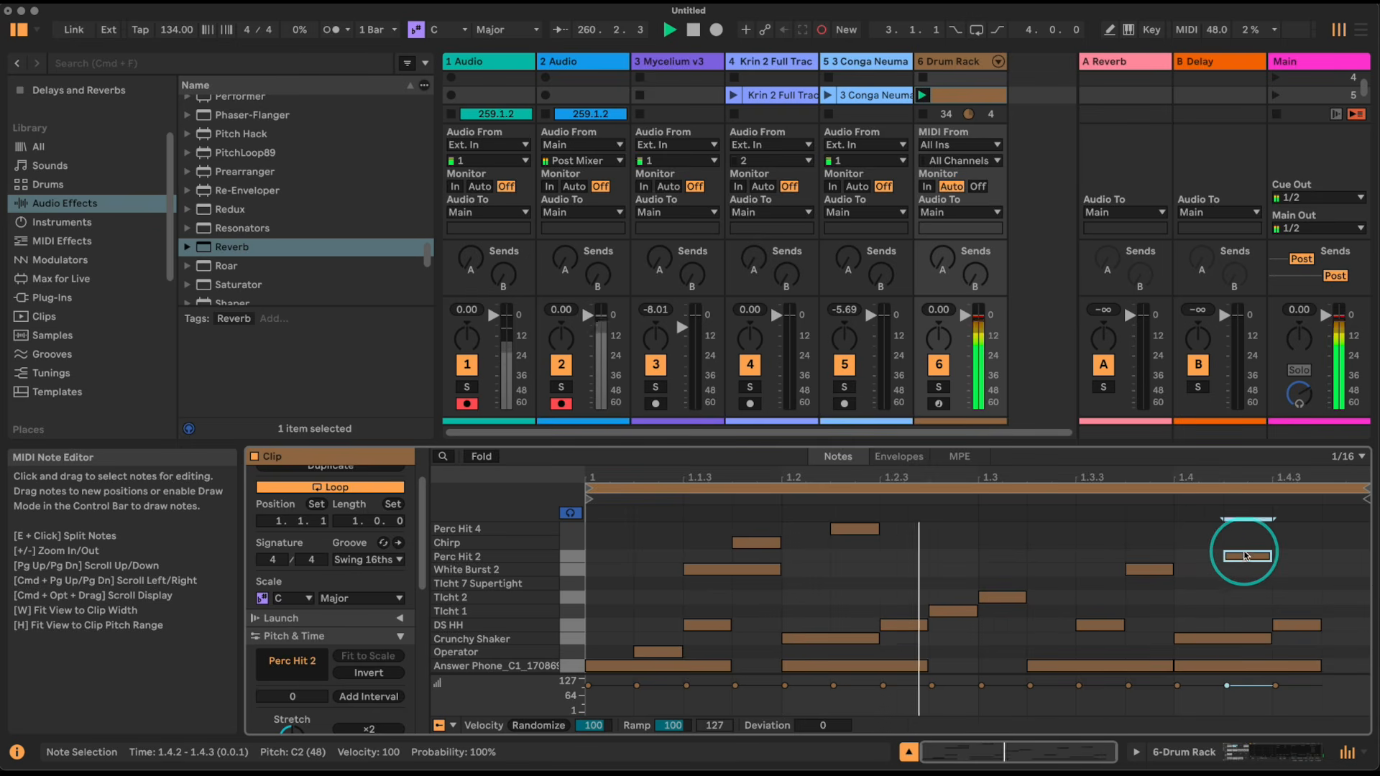
pyautogui.doubleClick(1342, 613)
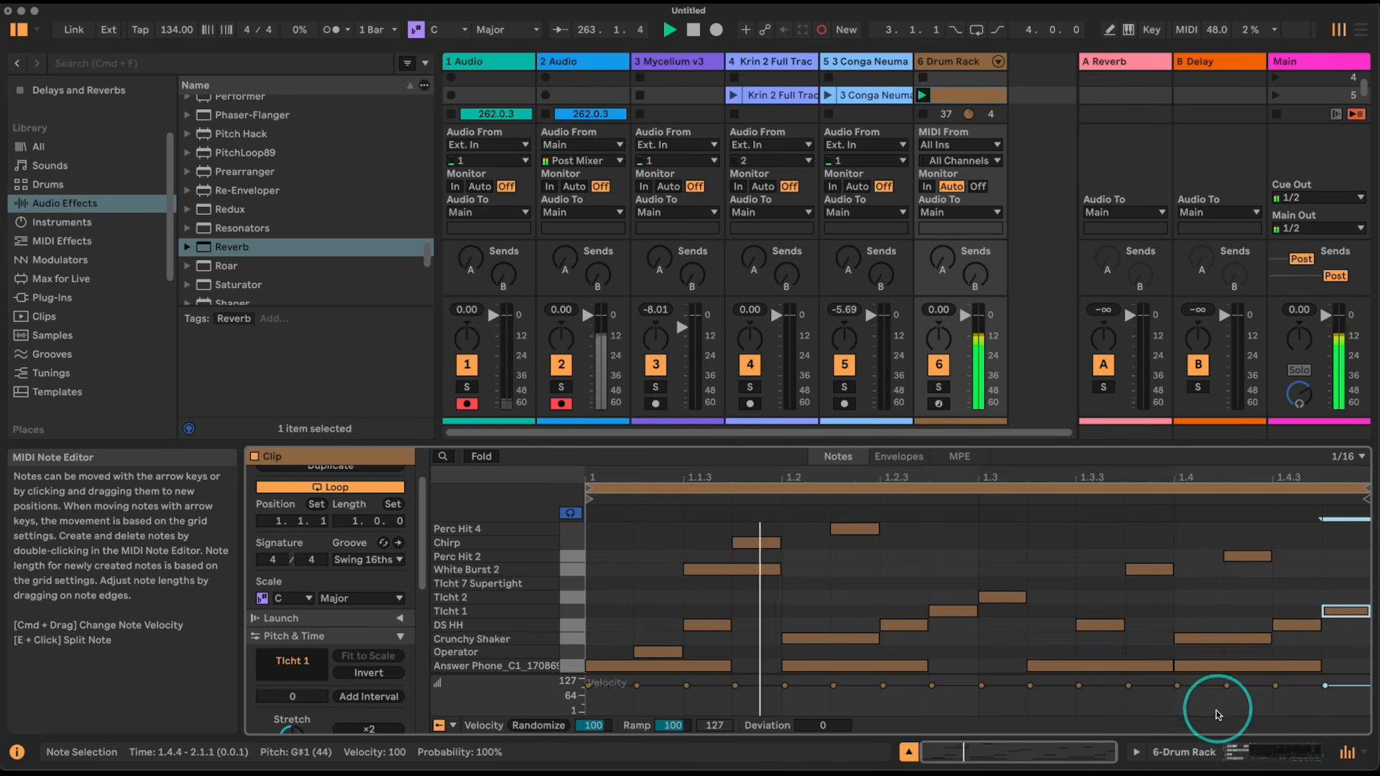
# - Show the Drum Rack's chain list and group the chains from TIcht 1 through Perc Hit 4 into a nested rack
pyautogui.click(1254, 747)
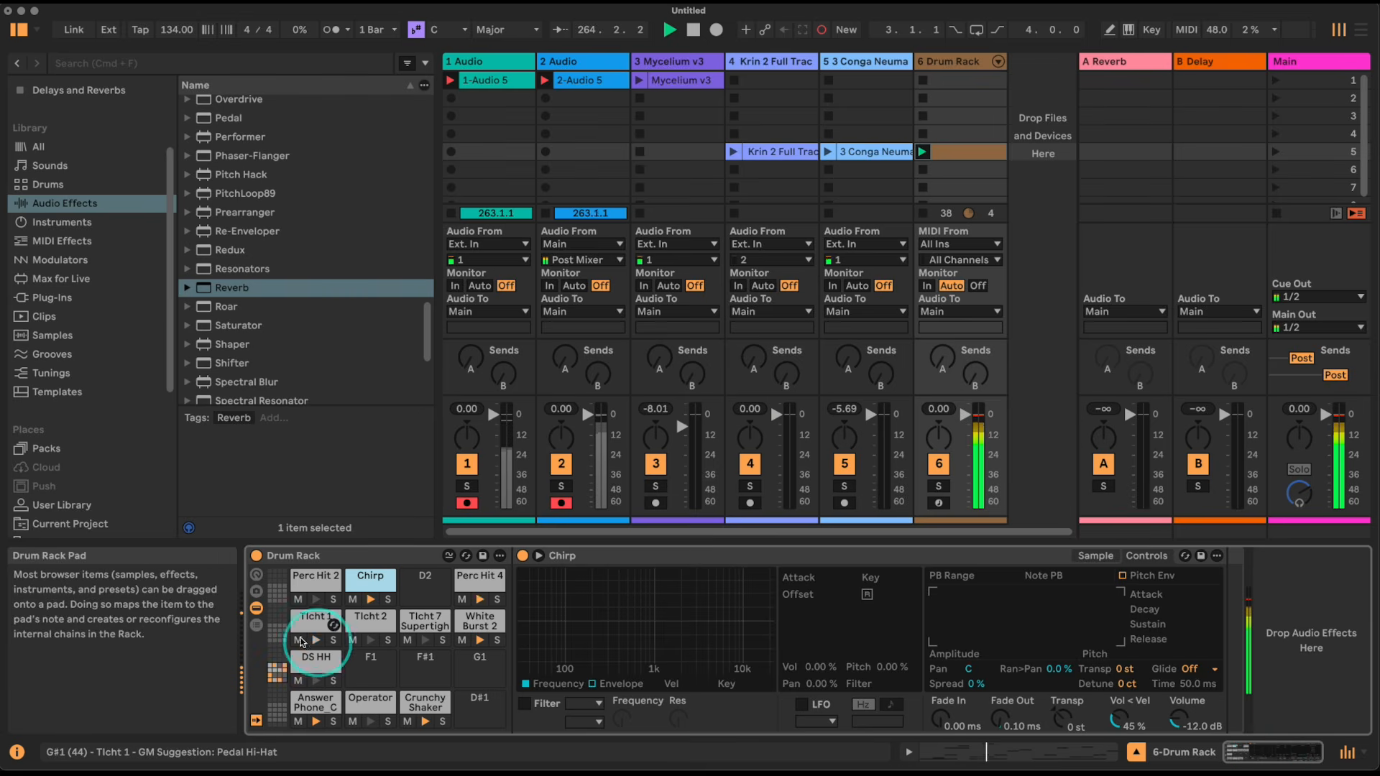
pyautogui.click(259, 631)
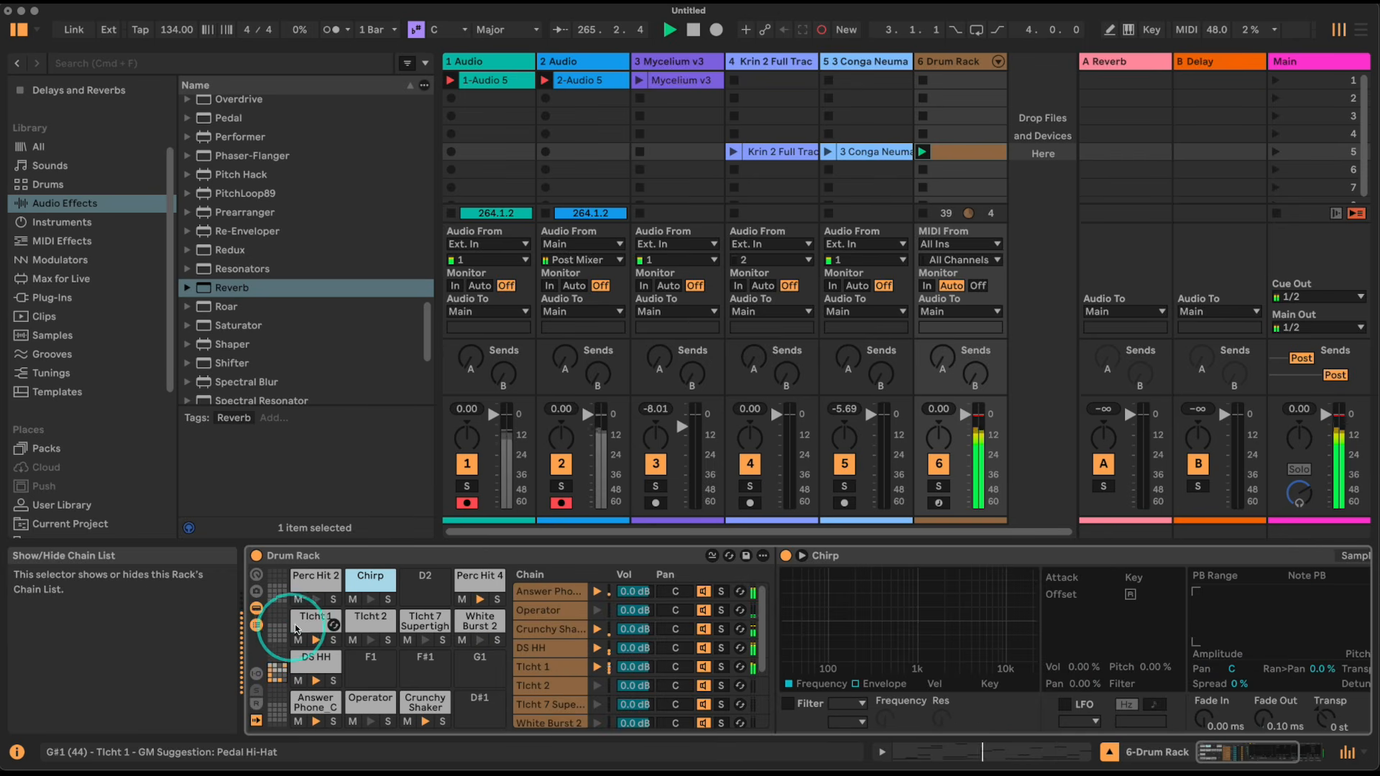
pyautogui.click(315, 620)
pyautogui.moveTo(536, 671); pyautogui.dragTo(546, 698)
pyautogui.scroll(2, 553, 678)
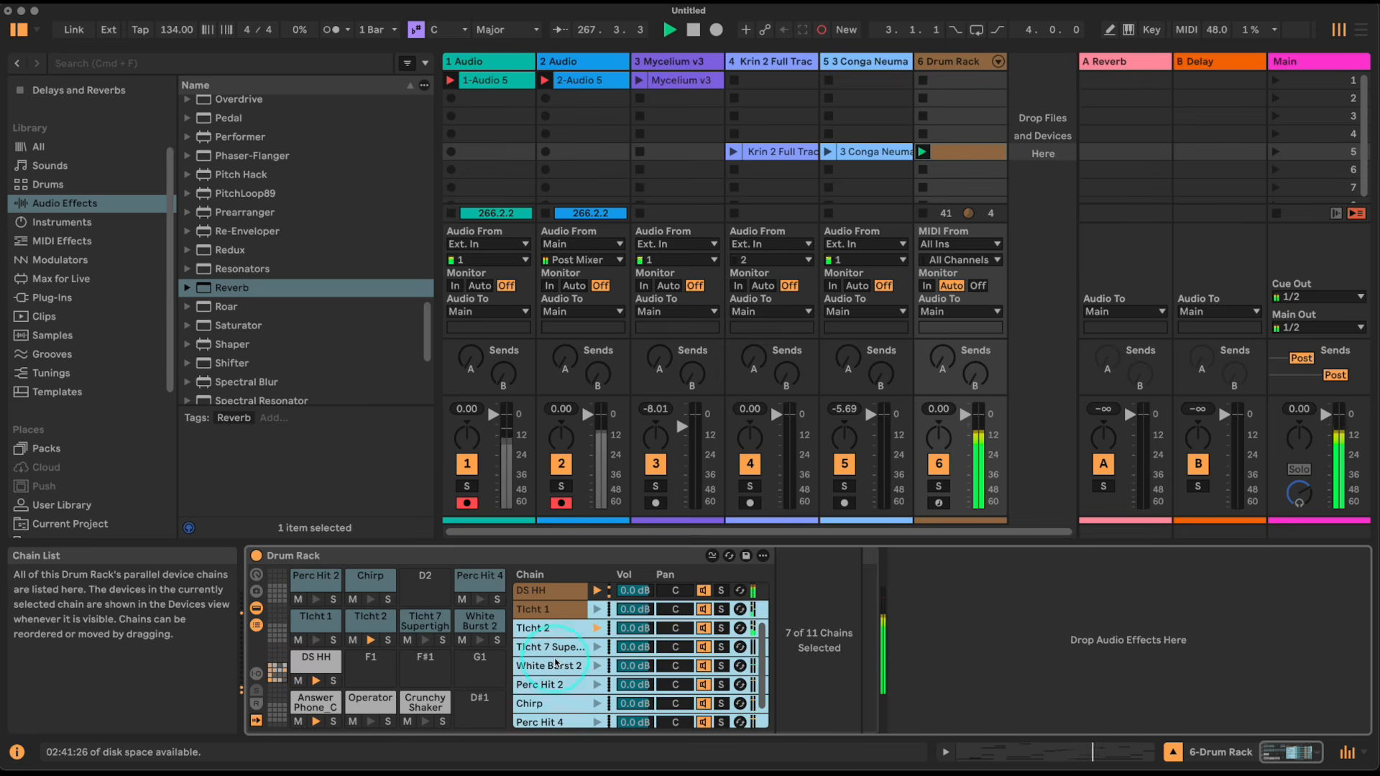
pyautogui.click(556, 618)
pyautogui.scroll(-2, 554, 629)
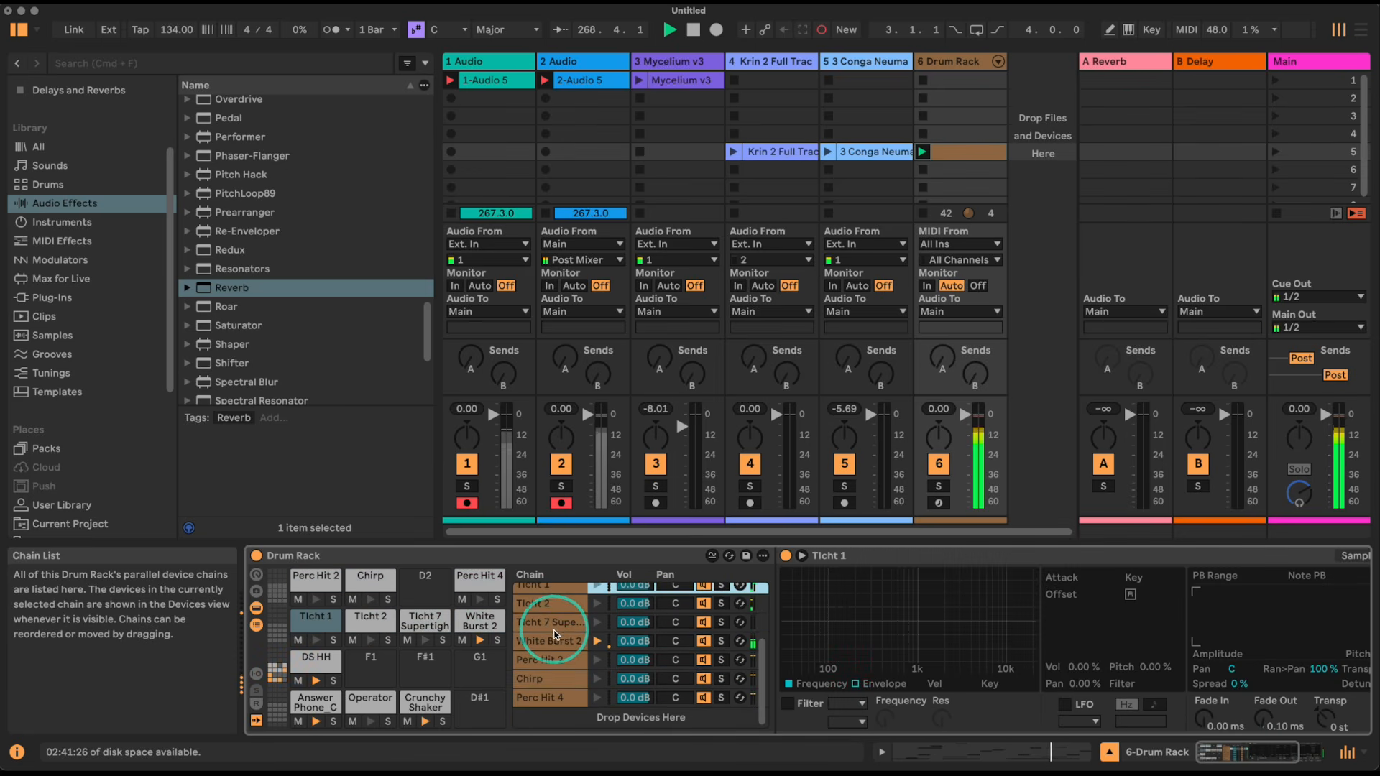
pyautogui.keyDown('shift'); pyautogui.click(543, 713); pyautogui.keyUp('shift')
pyautogui.scroll(2, 539, 647)
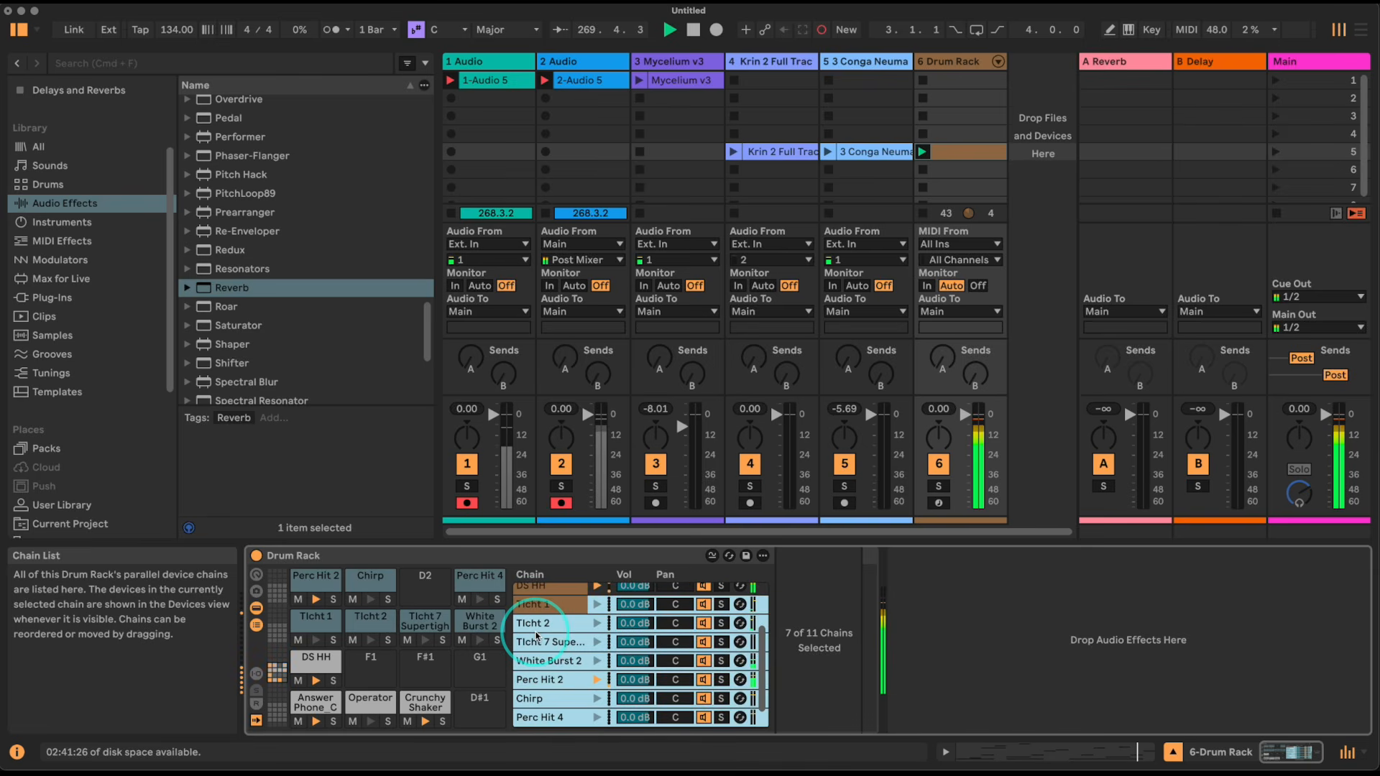
pyautogui.press('super+g')
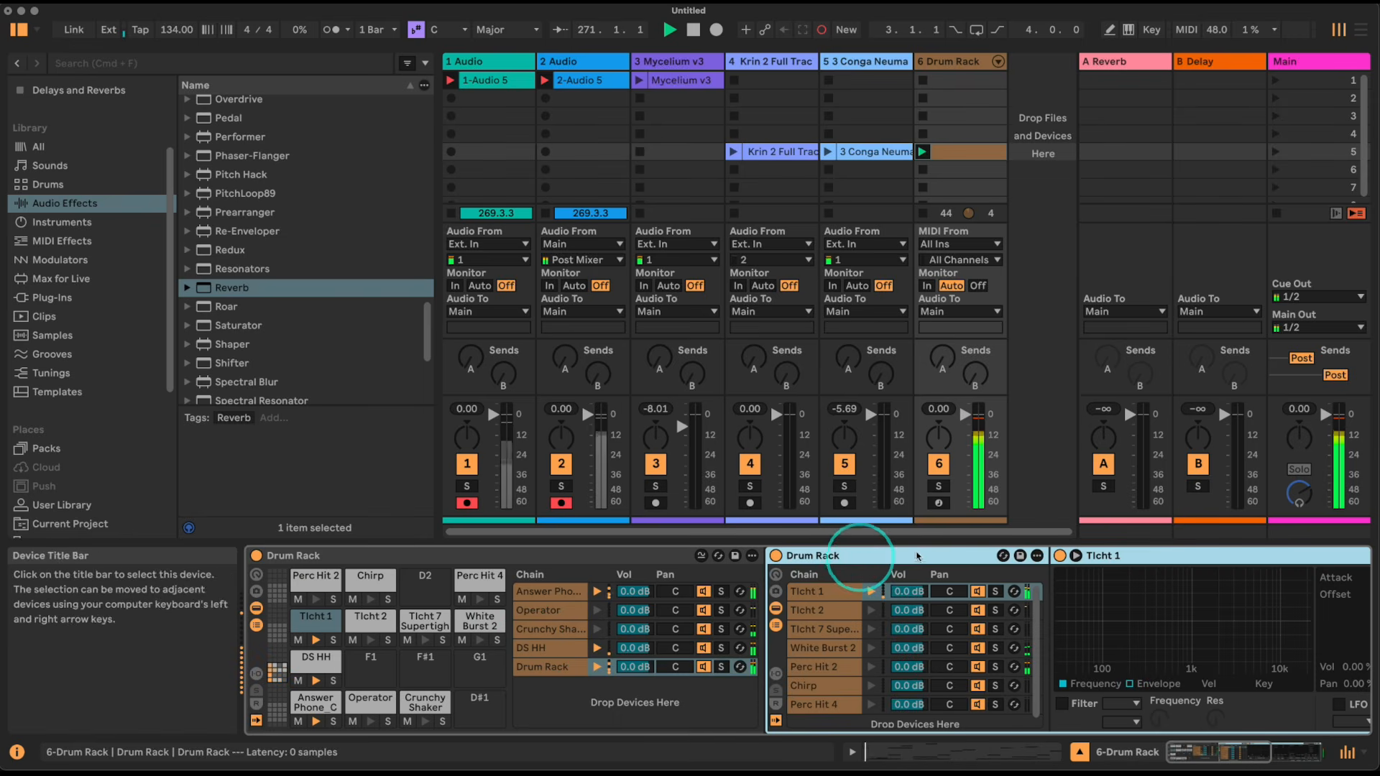
# - Add the OTT preset after the nested Drum Rack, collapse it, and set the nested rack's chain volume to -6.8 dB
pyautogui.moveTo(1203, 746); pyautogui.dragTo(1257, 748)
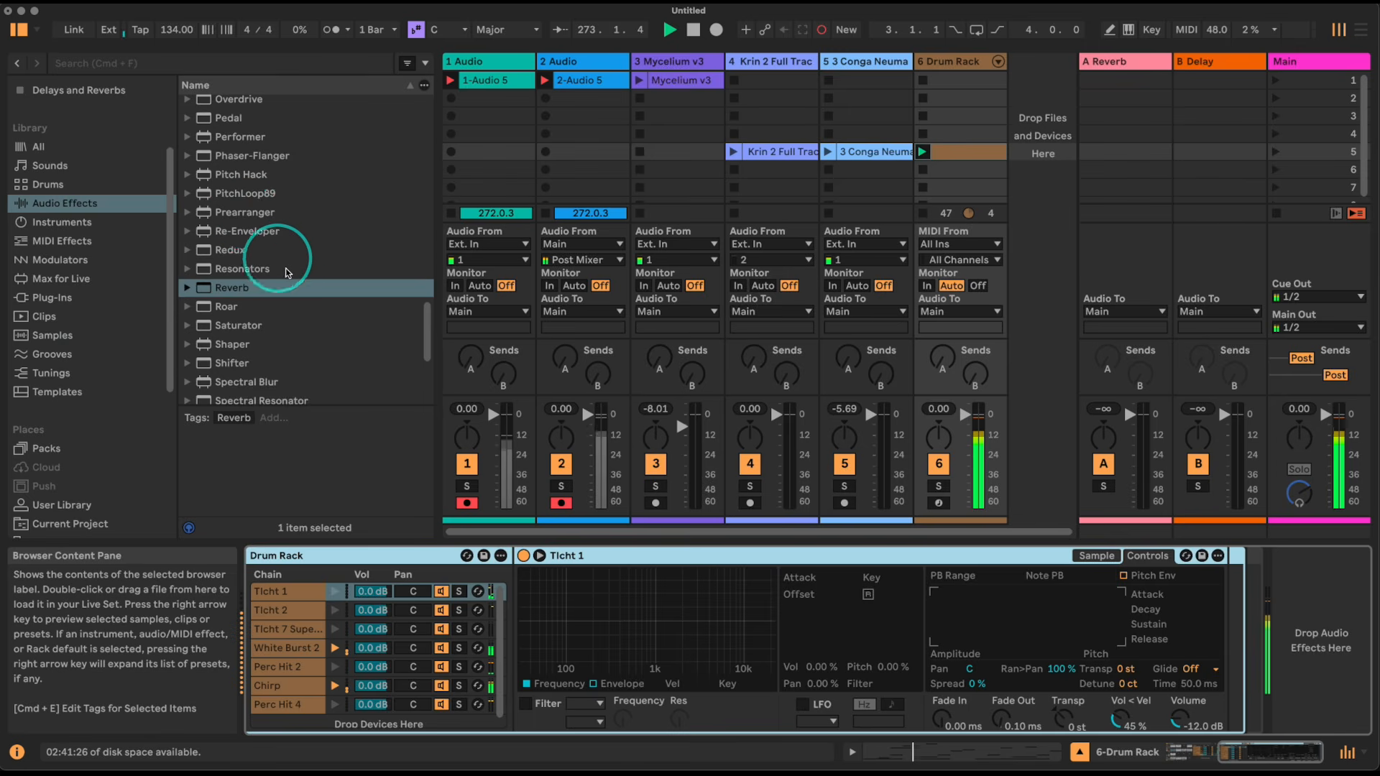
pyautogui.scroll(3, 288, 271)
pyautogui.scroll(5, 280, 270)
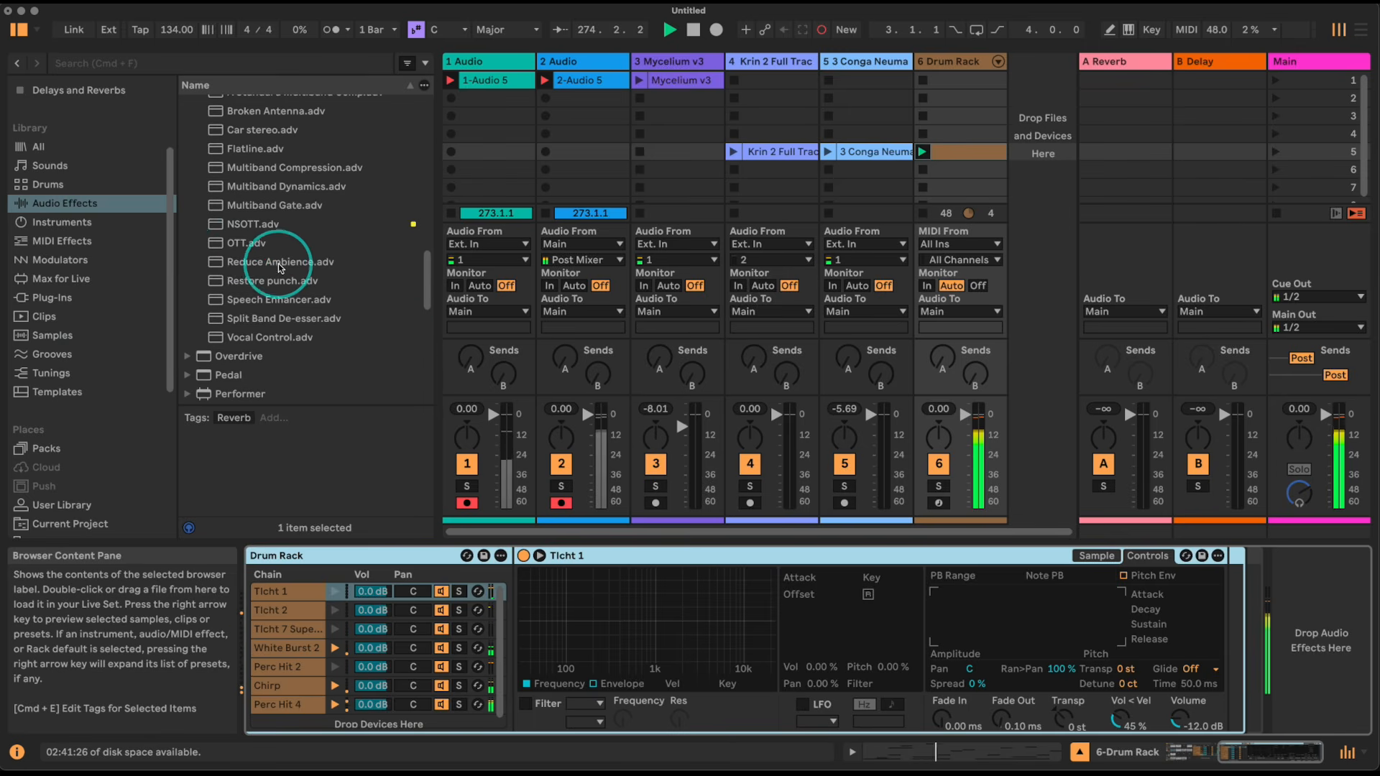
pyautogui.click(241, 243)
pyautogui.moveTo(1168, 446); pyautogui.dragTo(1237, 579)
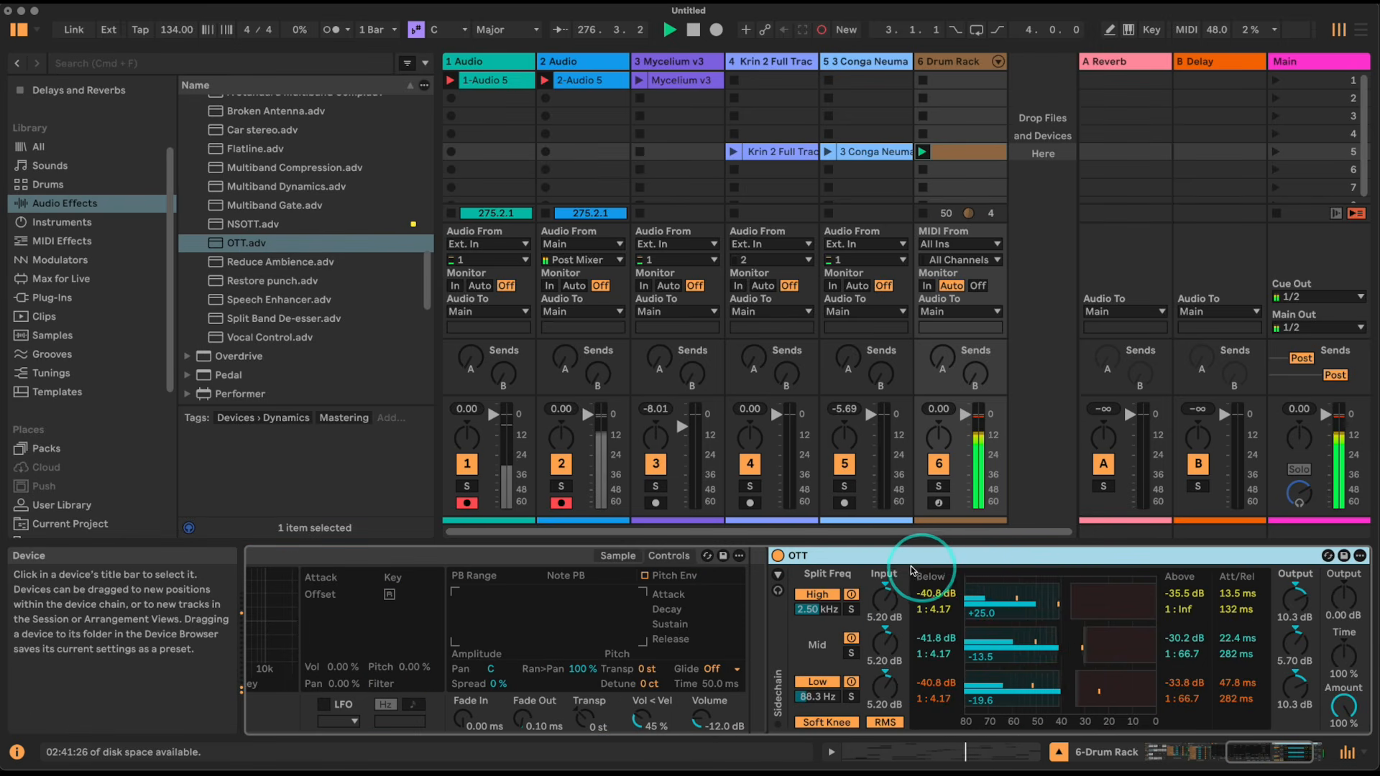
pyautogui.doubleClick(886, 562)
pyautogui.moveTo(1296, 751); pyautogui.dragTo(1228, 752)
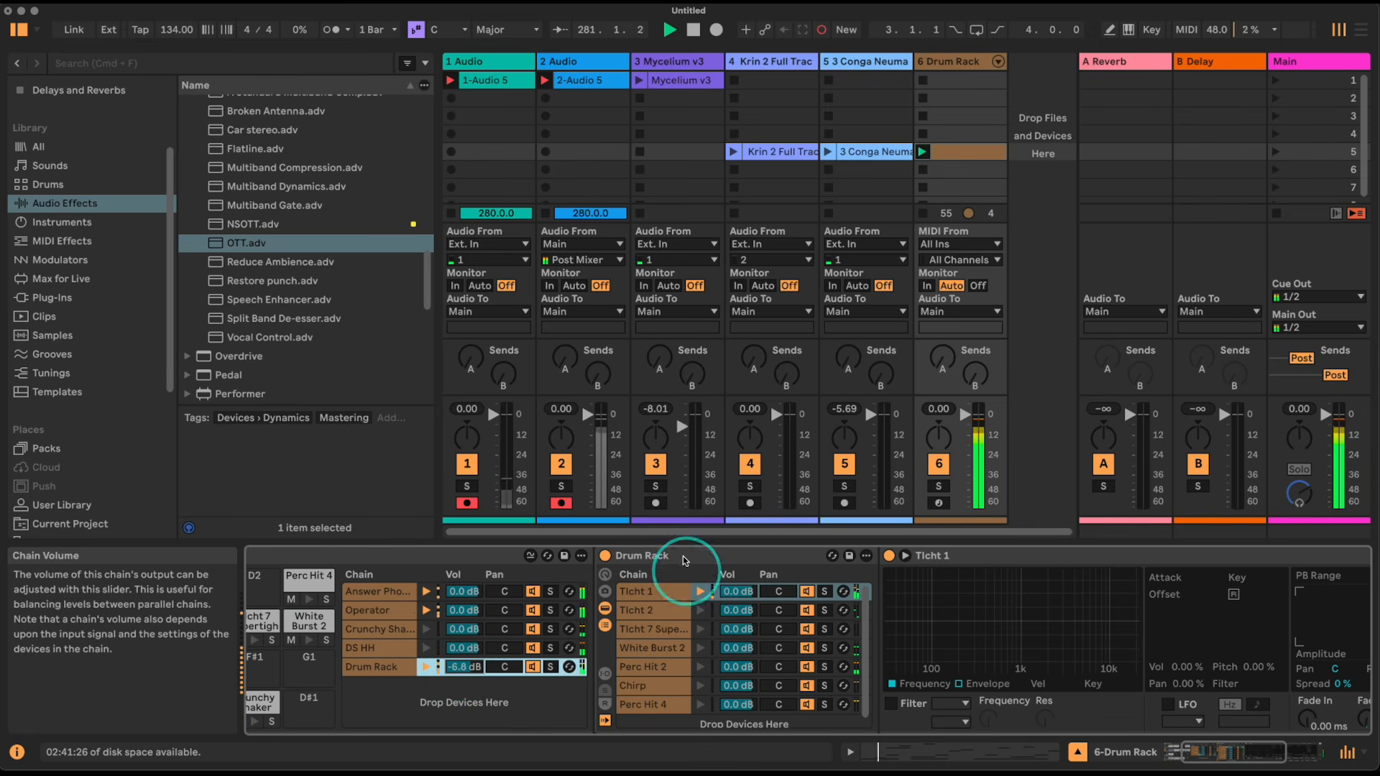
# - Collapse the Operator device in the Operator chain and insert Roar between it and Reverb
pyautogui.click(368, 610)
pyautogui.doubleClick(710, 555)
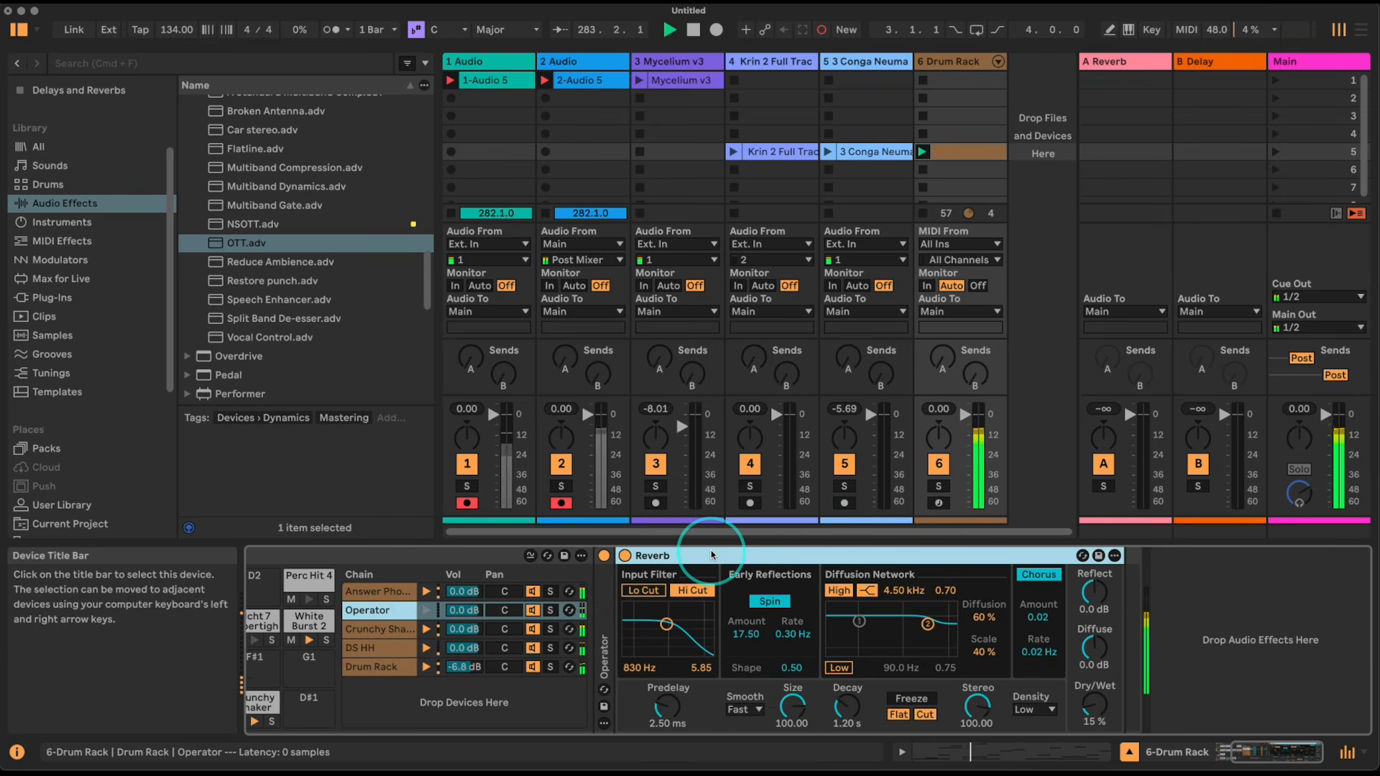
pyautogui.scroll(-3, 301, 312)
pyautogui.scroll(-6, 300, 312)
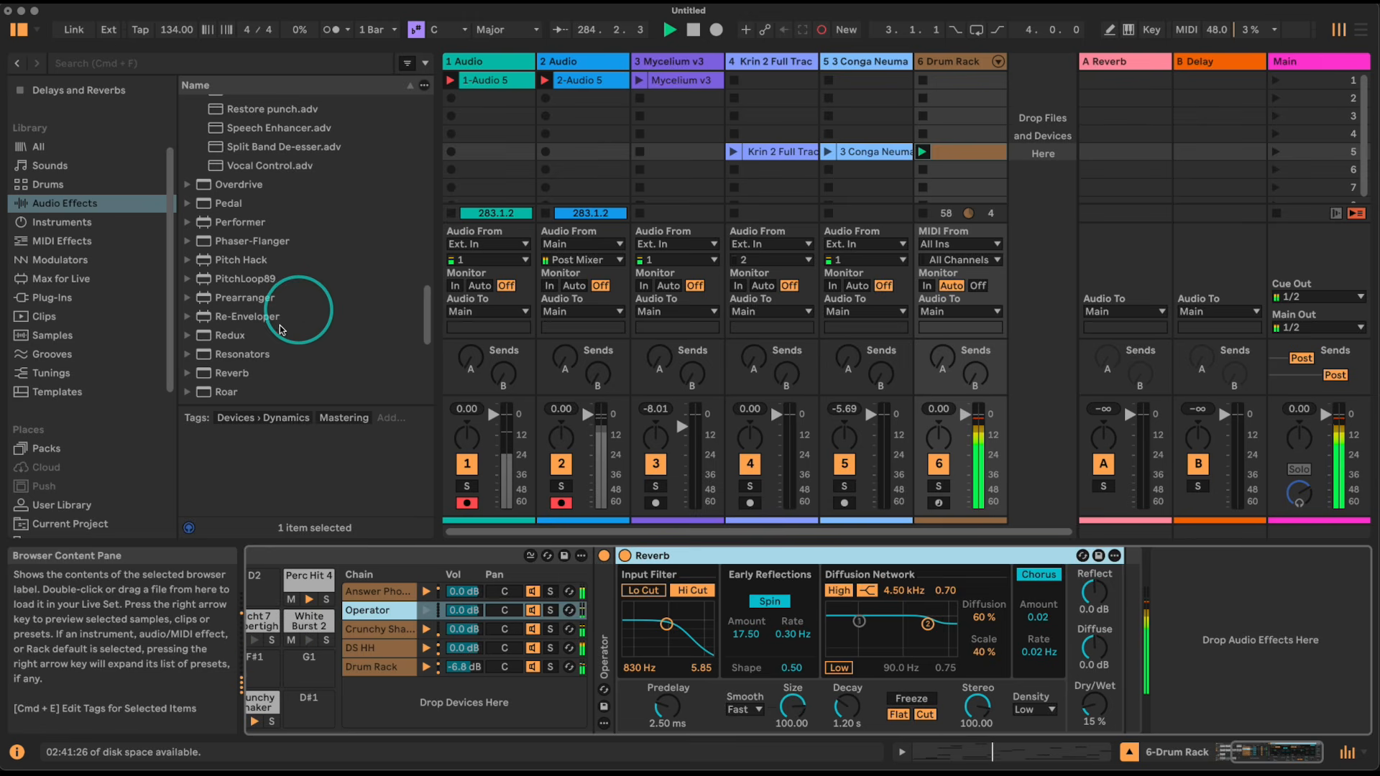
pyautogui.moveTo(224, 391); pyautogui.dragTo(668, 615)
# - Set Roar's Drive to 14 dB and the Operator chain volume to -6.2 dB, and collapse Roar
pyautogui.click(701, 607)
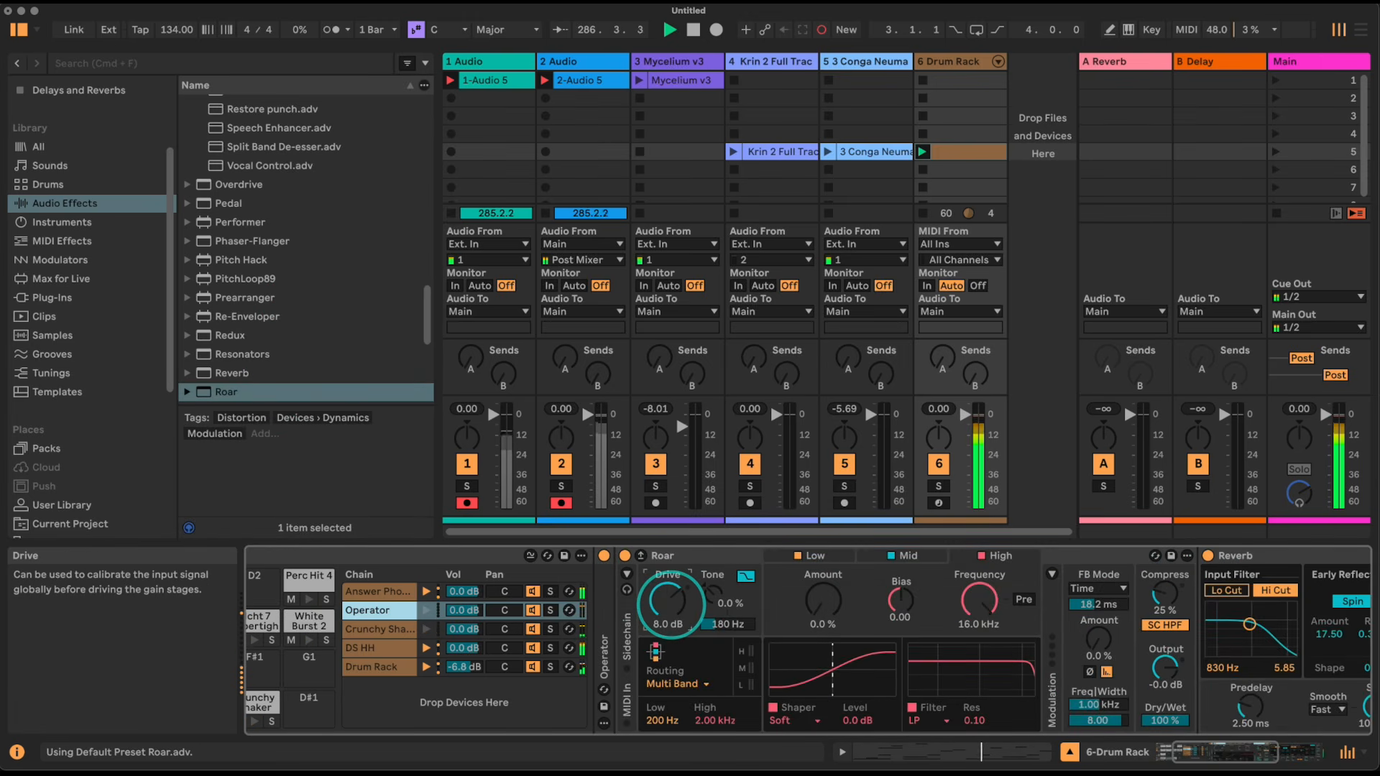
pyautogui.click(911, 555)
pyautogui.moveTo(668, 605); pyautogui.dragTo(668, 594)
pyautogui.click(815, 556)
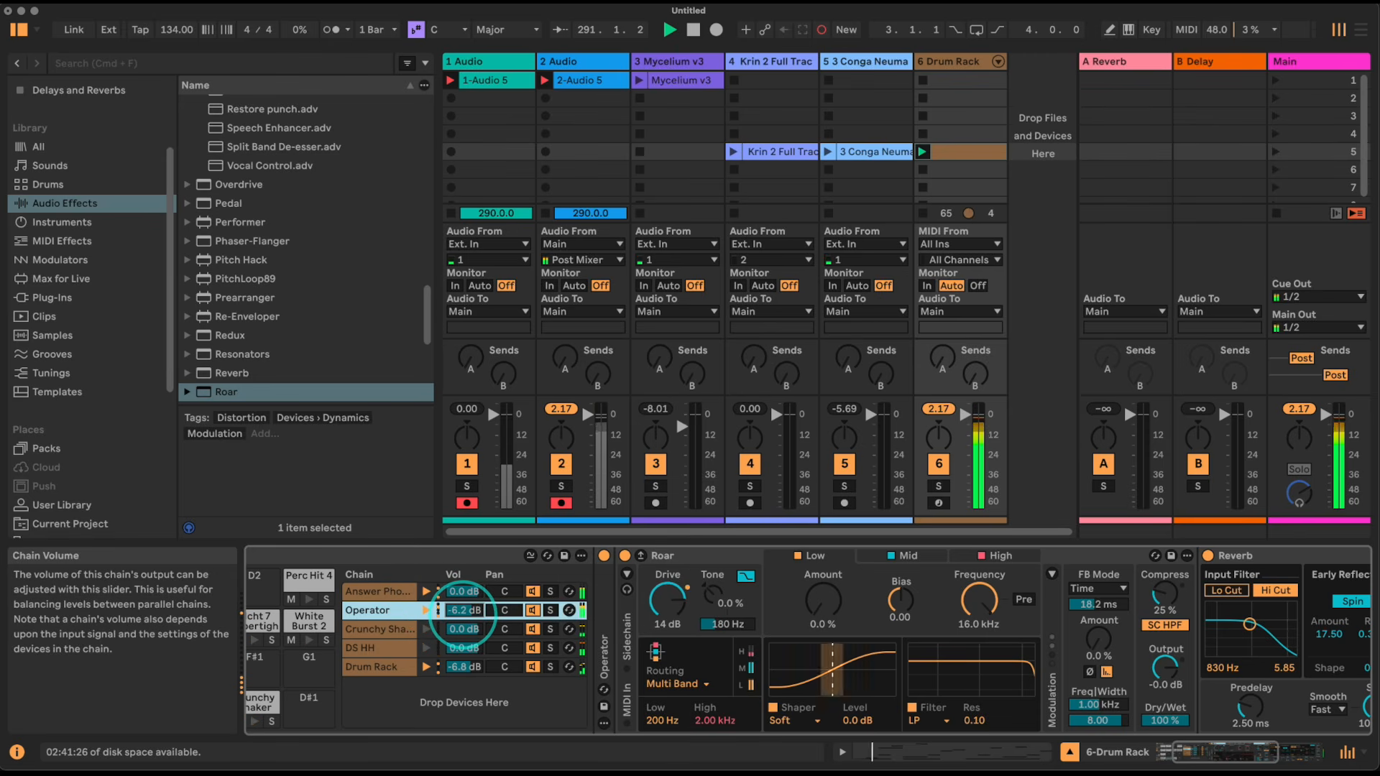
pyautogui.doubleClick(690, 558)
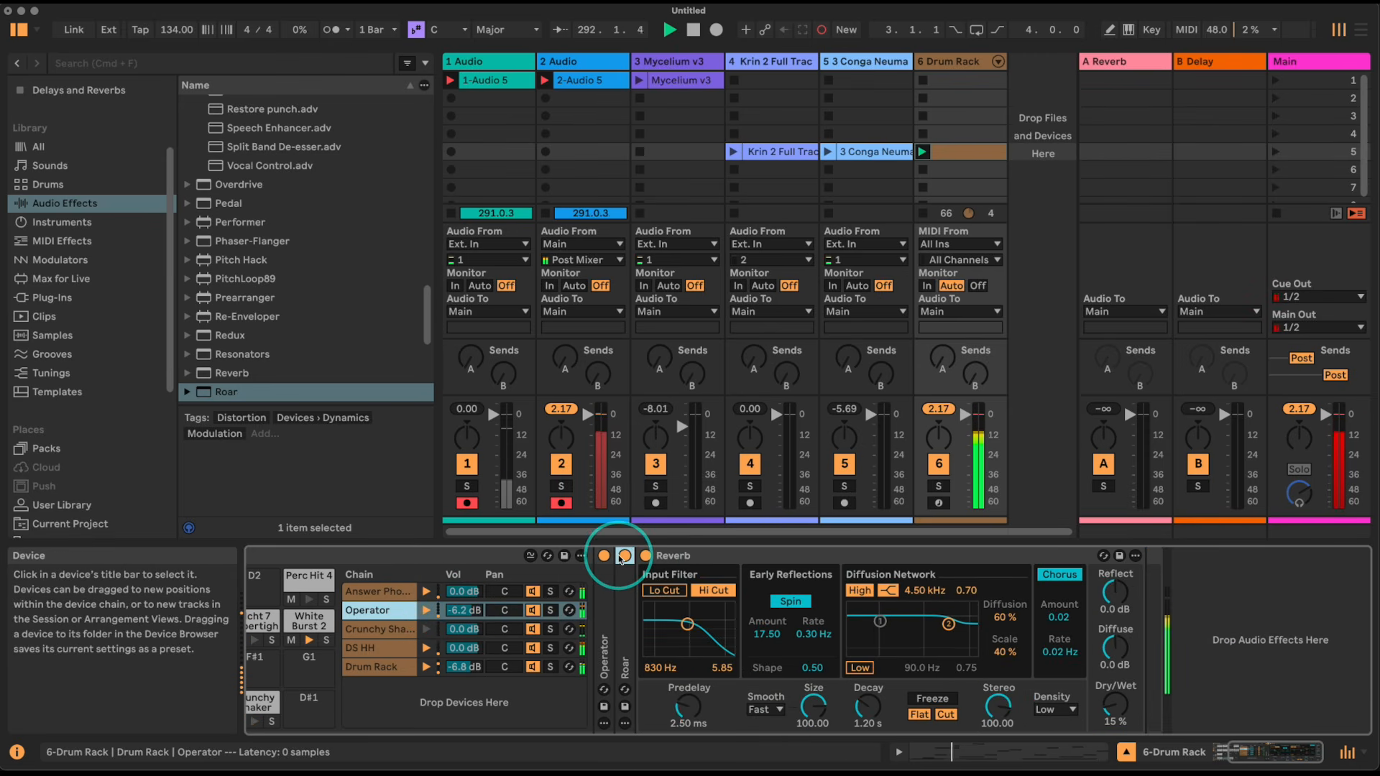
# - Find Drum Buss among the audio effects and add it after the whole Drum Rack on the track
pyautogui.click(96, 198)
pyautogui.scroll(20, 270, 287)
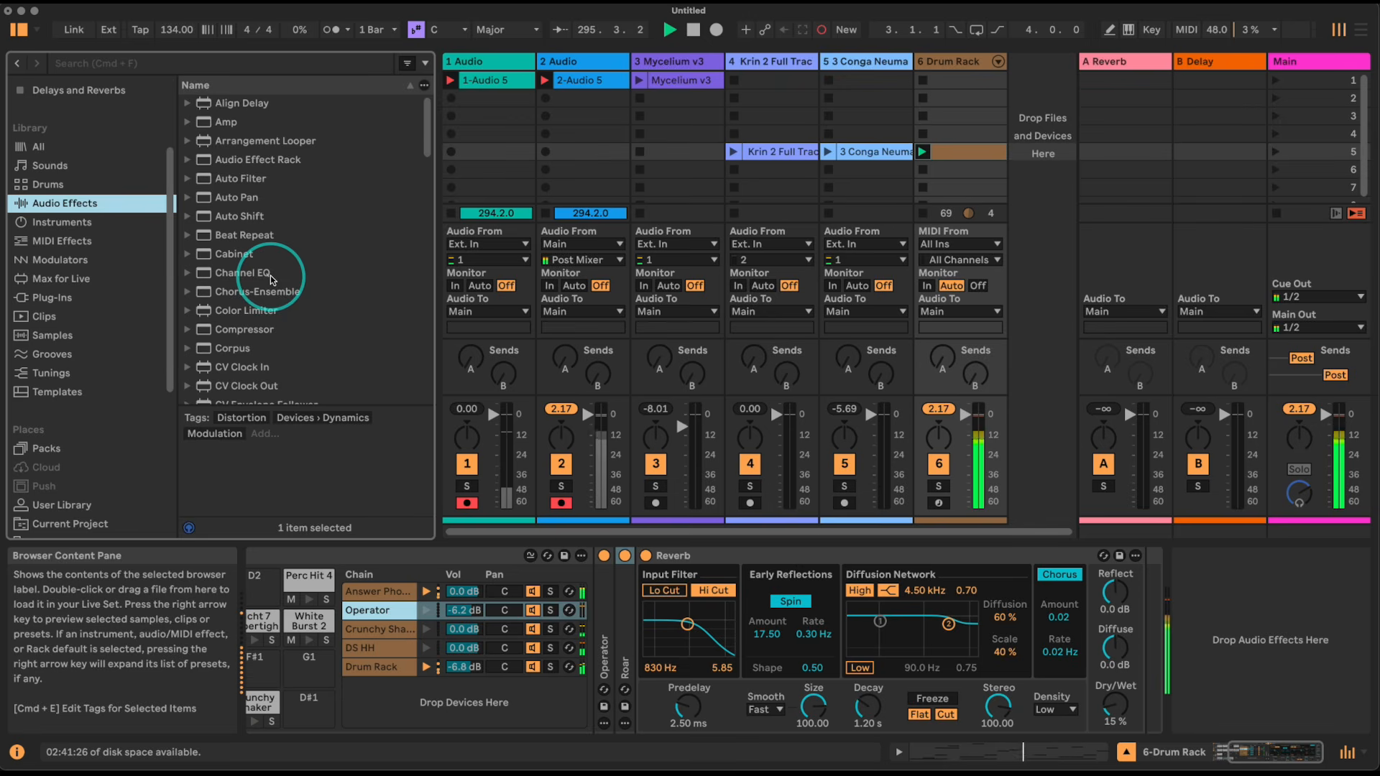
pyautogui.scroll(-5, 240, 368)
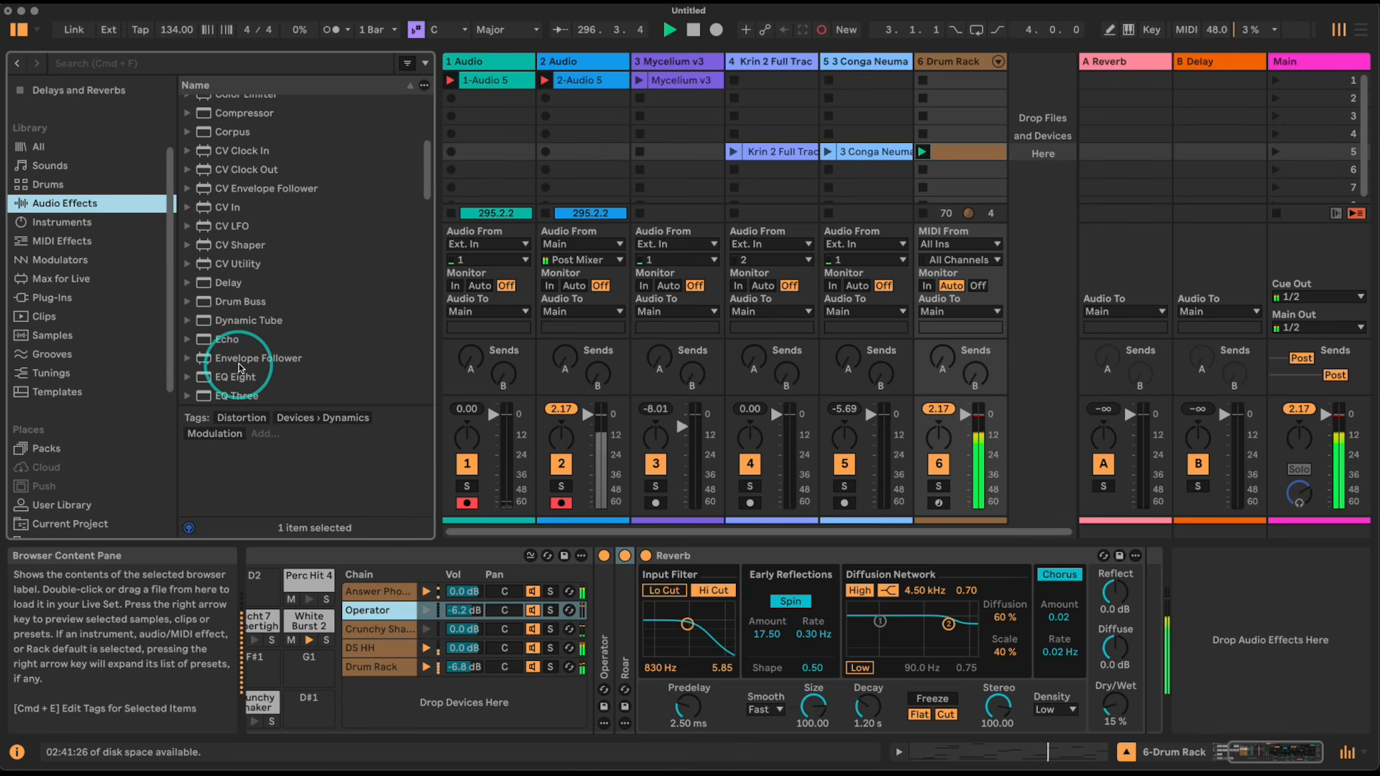
pyautogui.scroll(-2, 241, 338)
pyautogui.moveTo(240, 278); pyautogui.dragTo(1194, 647)
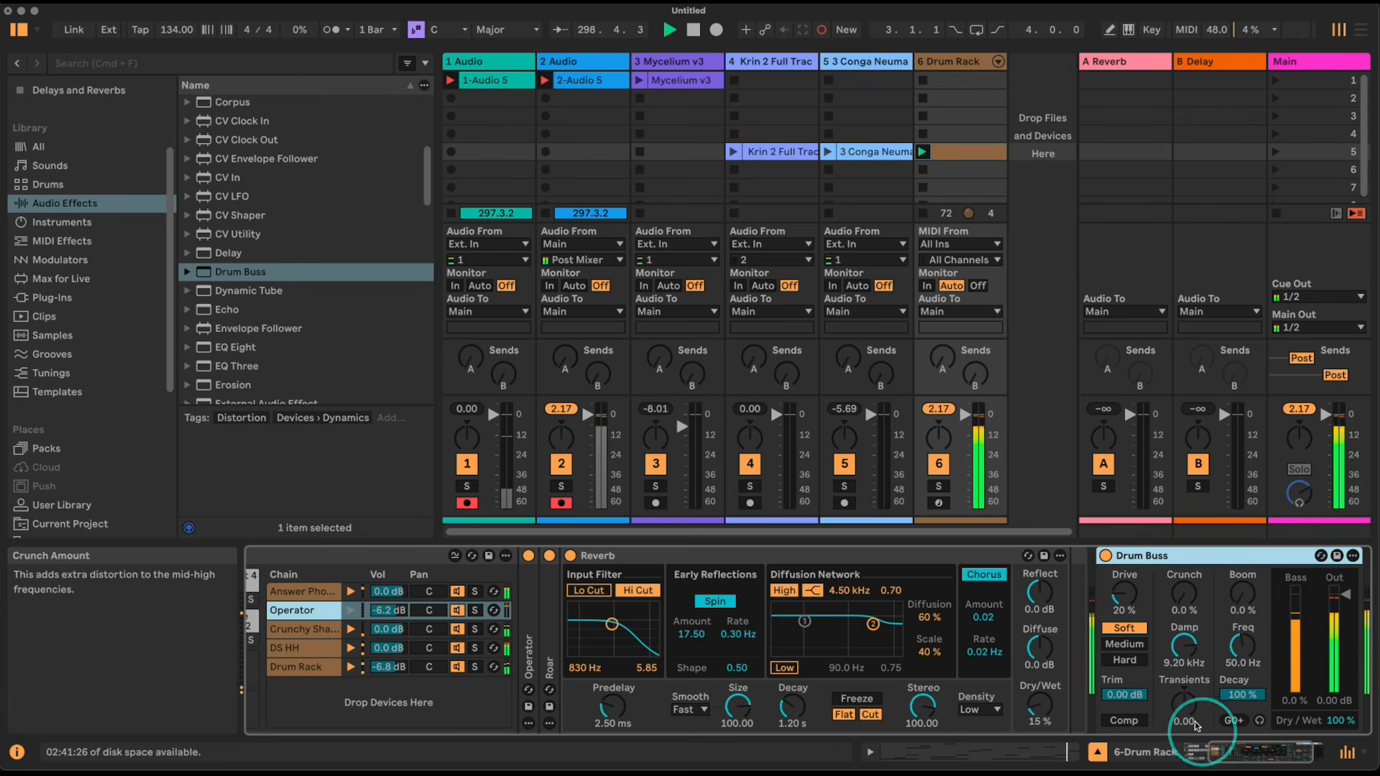
# - Set Drum Buss Transients to 0.33, Dry/Wet to 72%, Boom to 34%, Crunch to 22% and Drive to 23%
pyautogui.moveTo(1185, 703); pyautogui.dragTo(1185, 698)
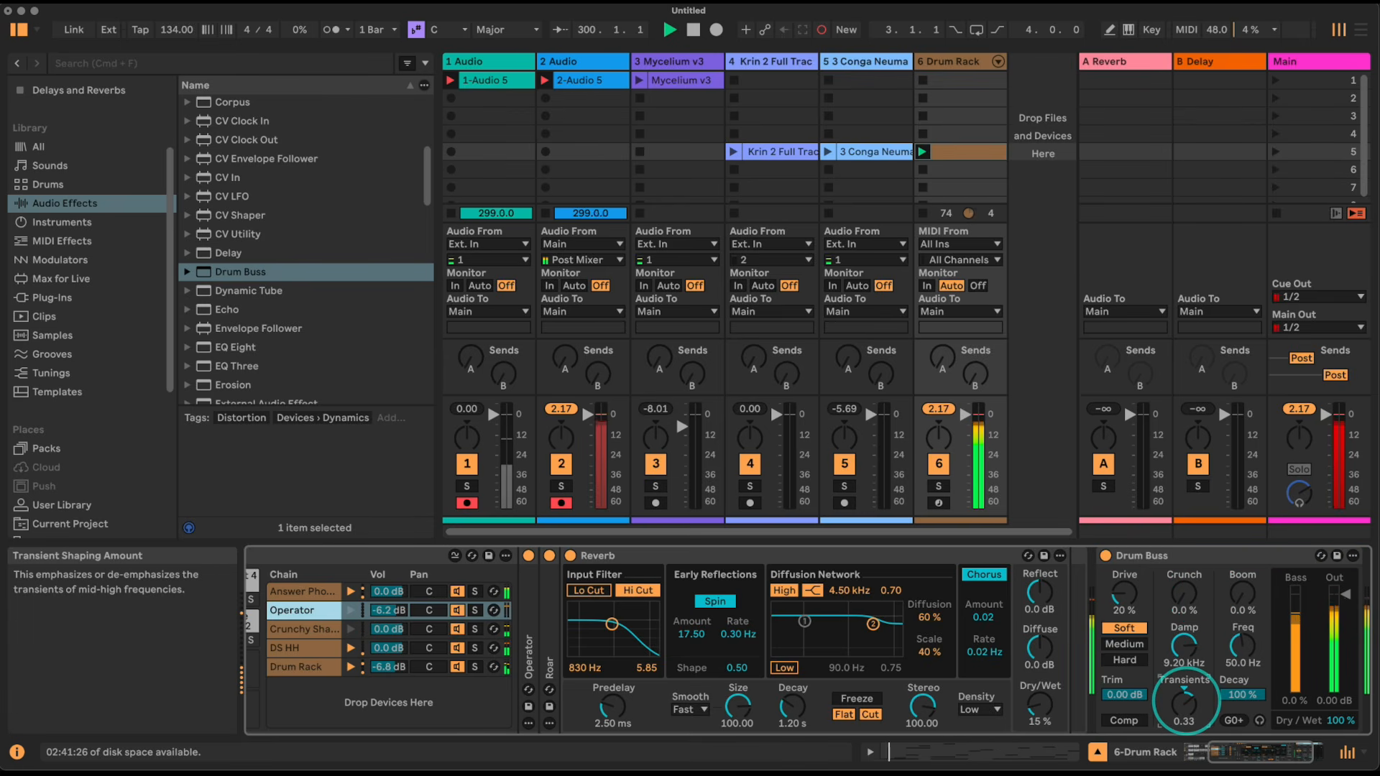
pyautogui.click(1343, 721)
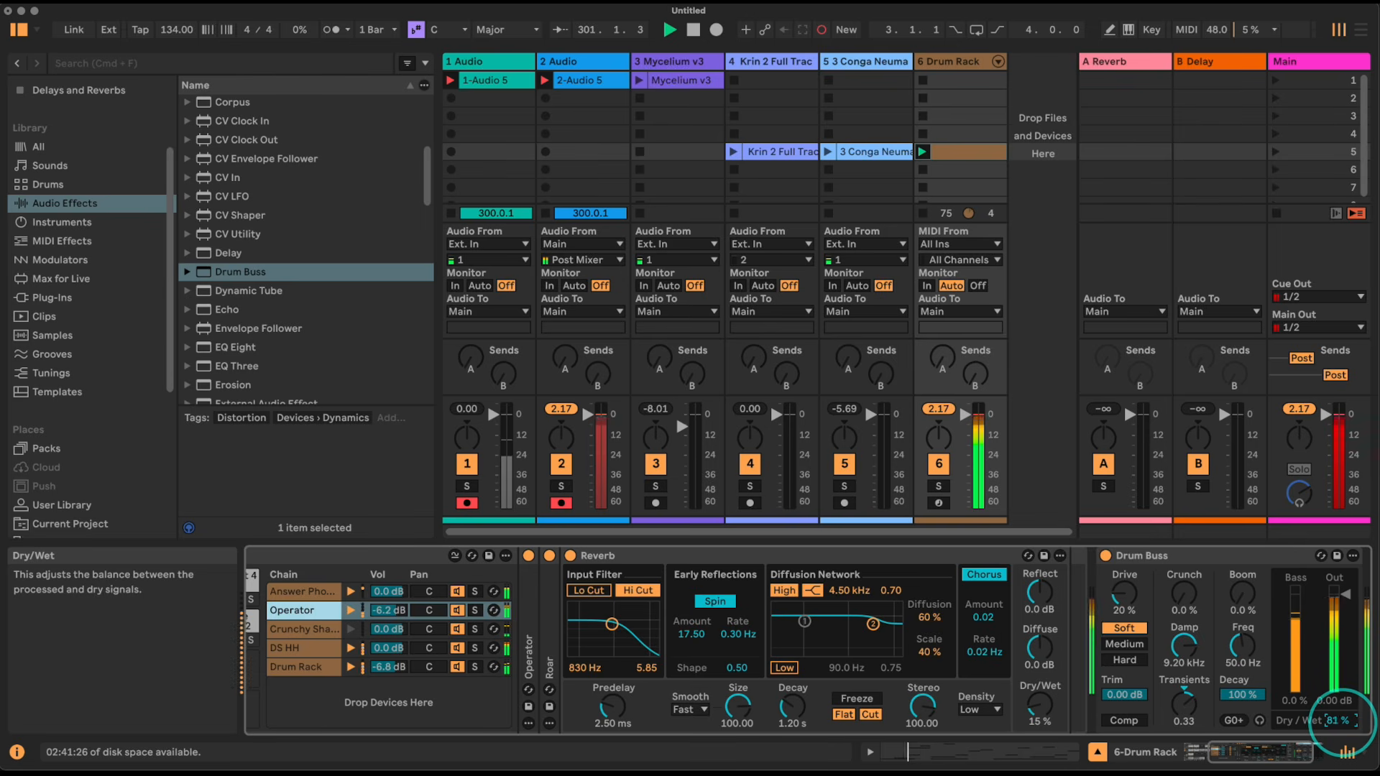
pyautogui.moveTo(1342, 721); pyautogui.dragTo(1343, 723)
pyautogui.moveTo(1243, 594); pyautogui.dragTo(1243, 591)
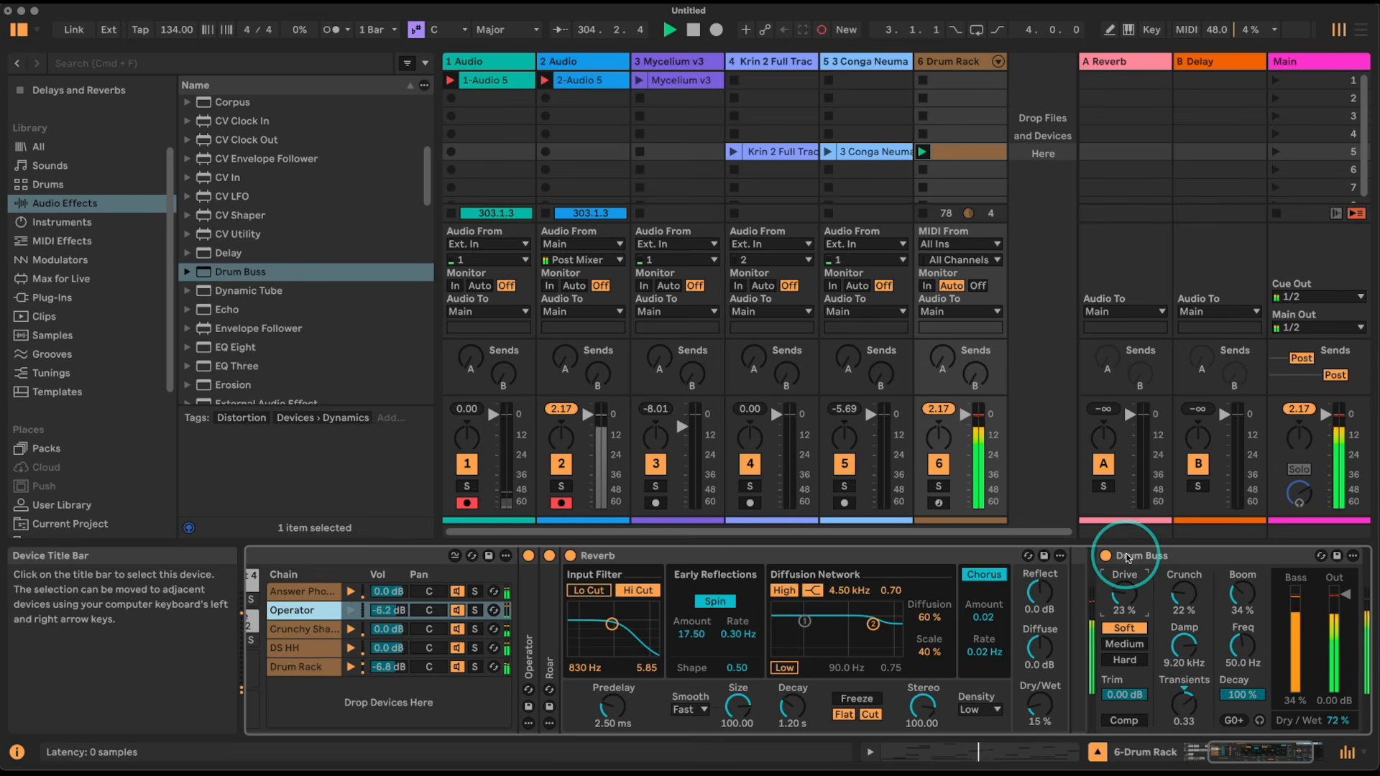
# - Collapse Drum Buss and set the DS HH chain volume in the Drum Rack to -8.4 dB
pyautogui.doubleClick(1136, 556)
pyautogui.click(1235, 751)
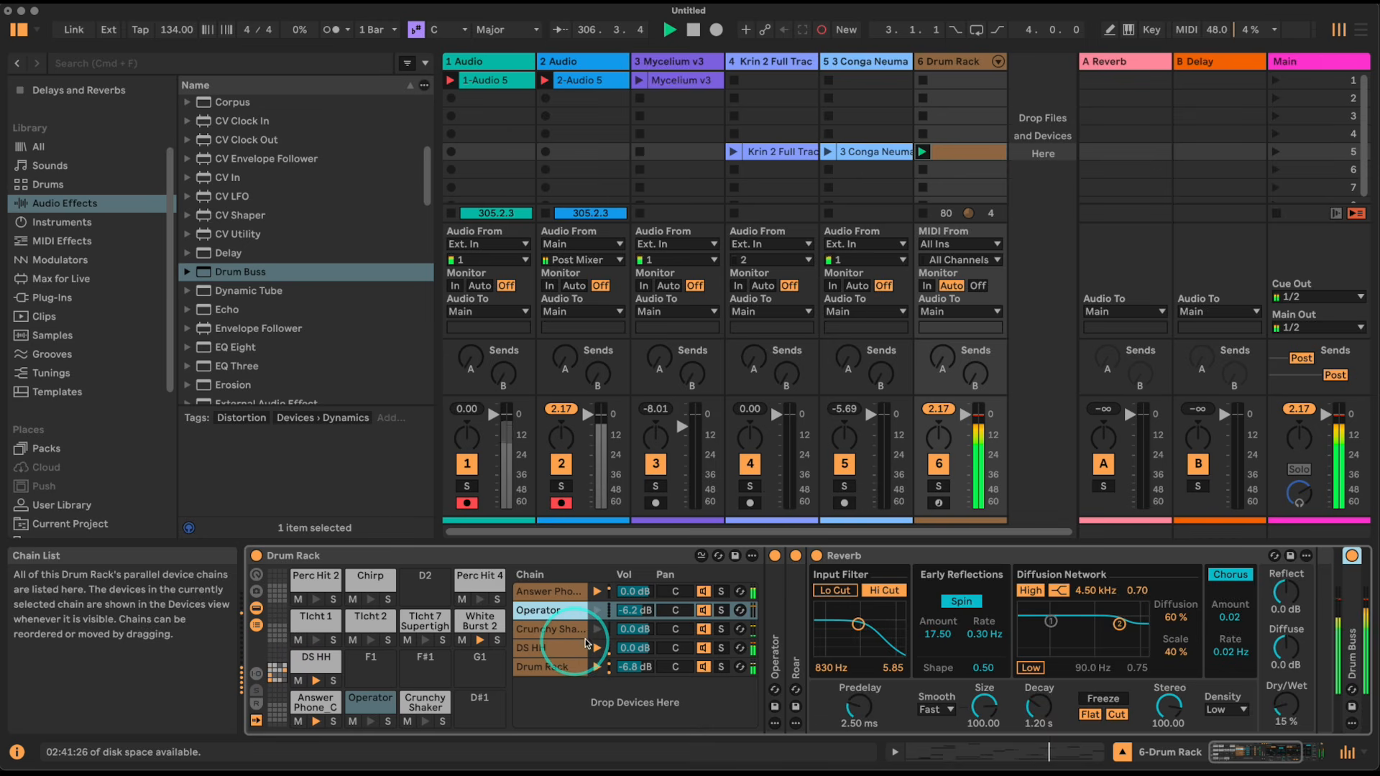
pyautogui.moveTo(630, 650); pyautogui.dragTo(630, 666)
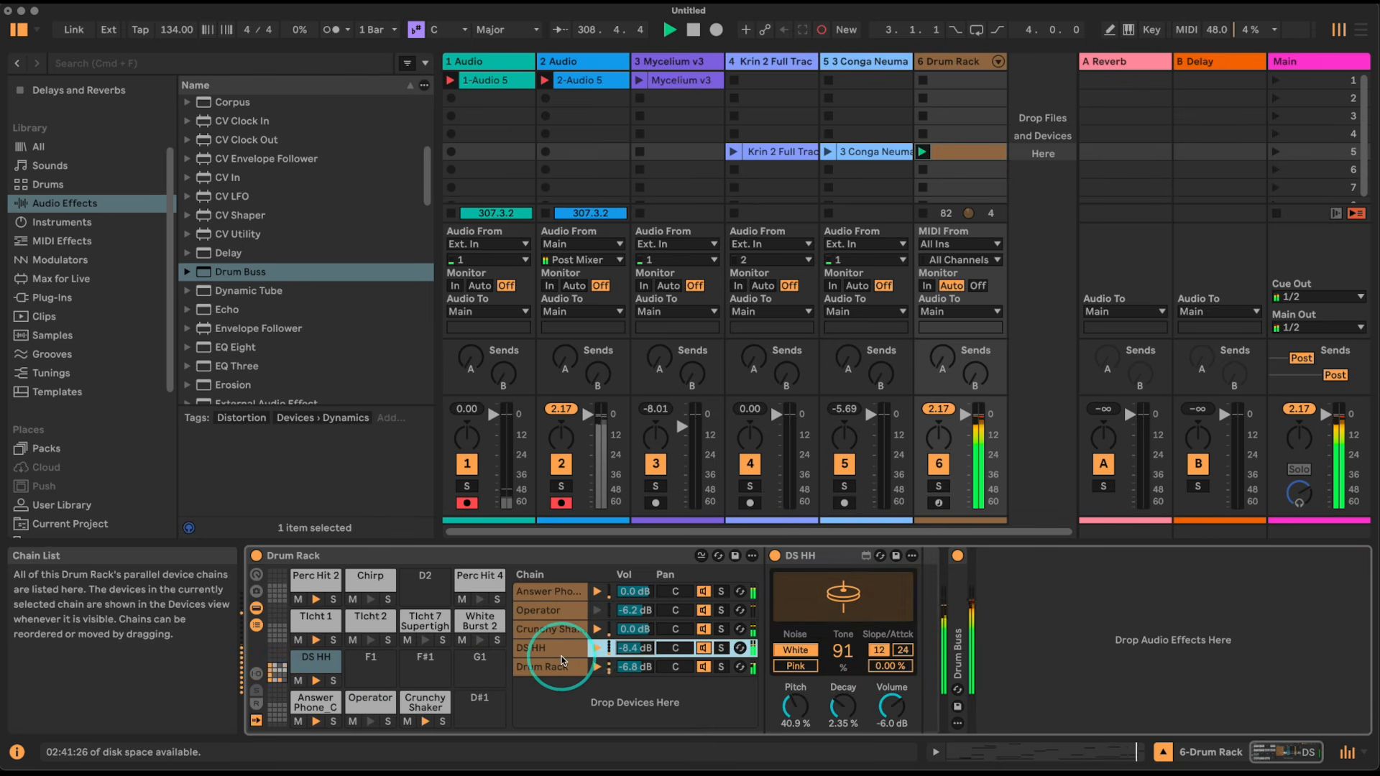
# - Set the White Burst 2 chain volume in the nested Drum Rack to -30.4 dB and collapse that rack
pyautogui.click(562, 667)
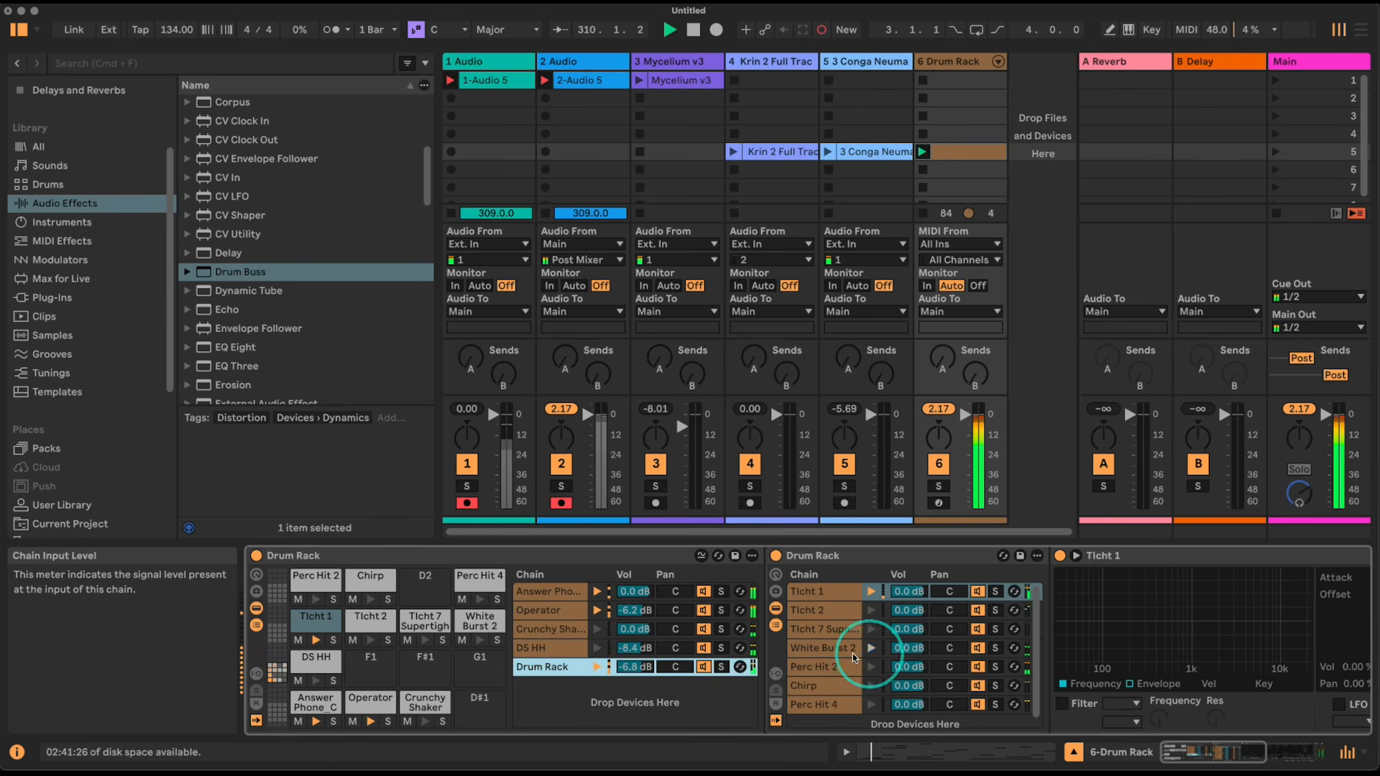
pyautogui.click(913, 648)
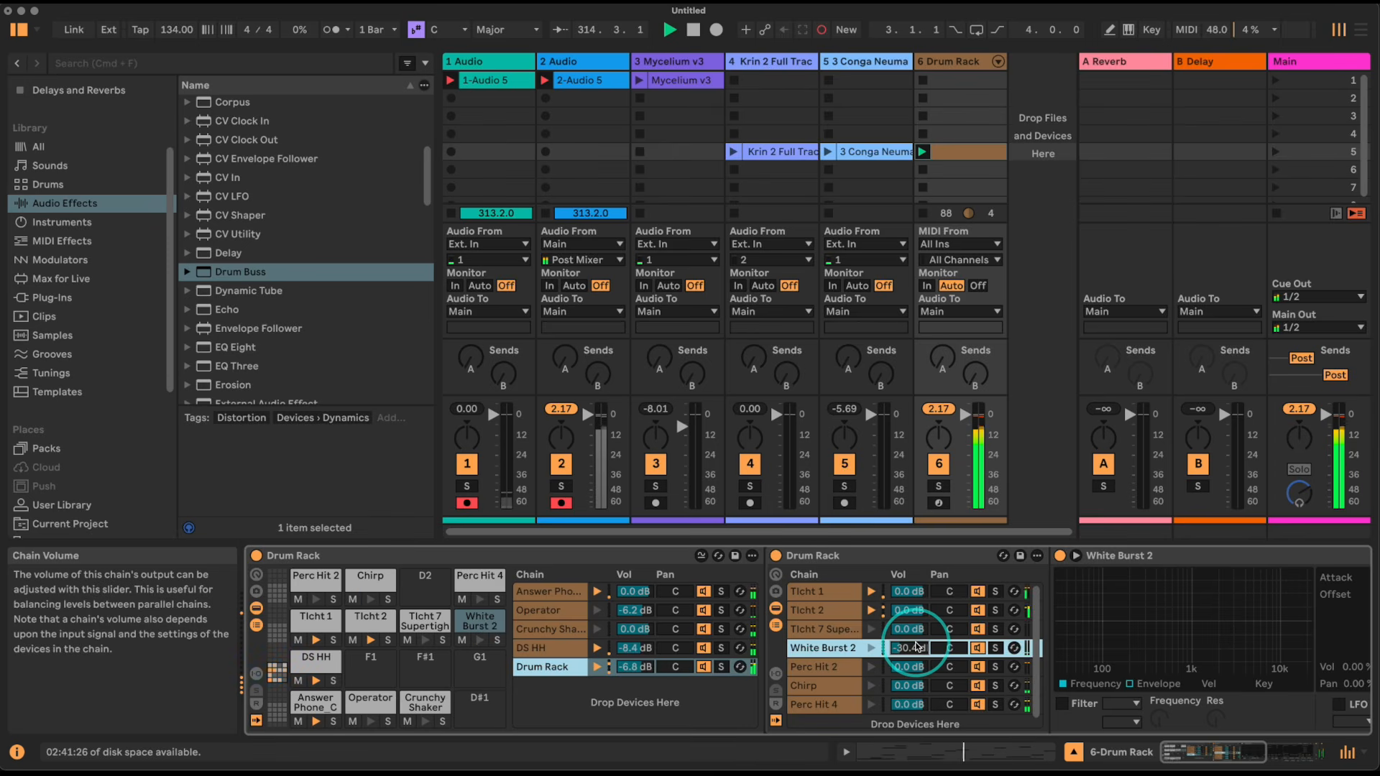
pyautogui.click(823, 552)
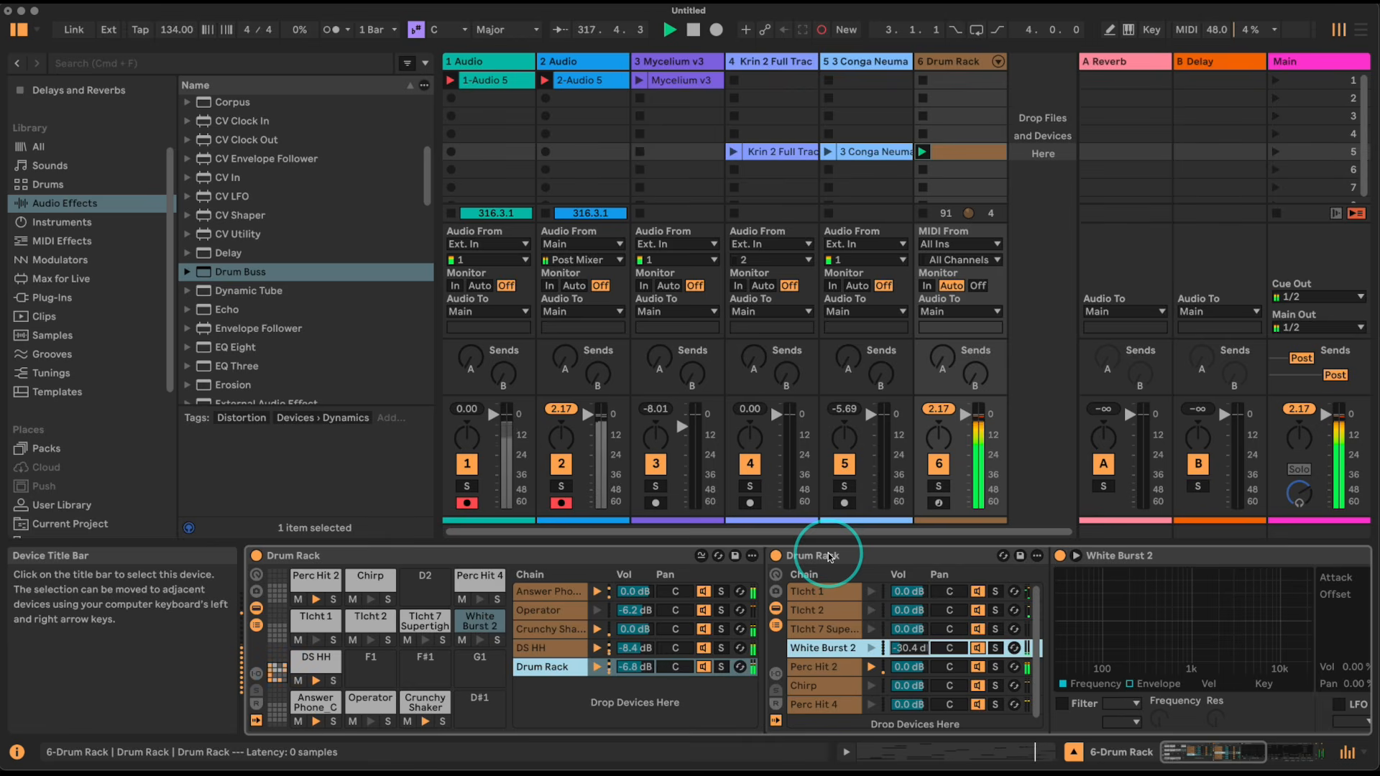
pyautogui.doubleClick(828, 555)
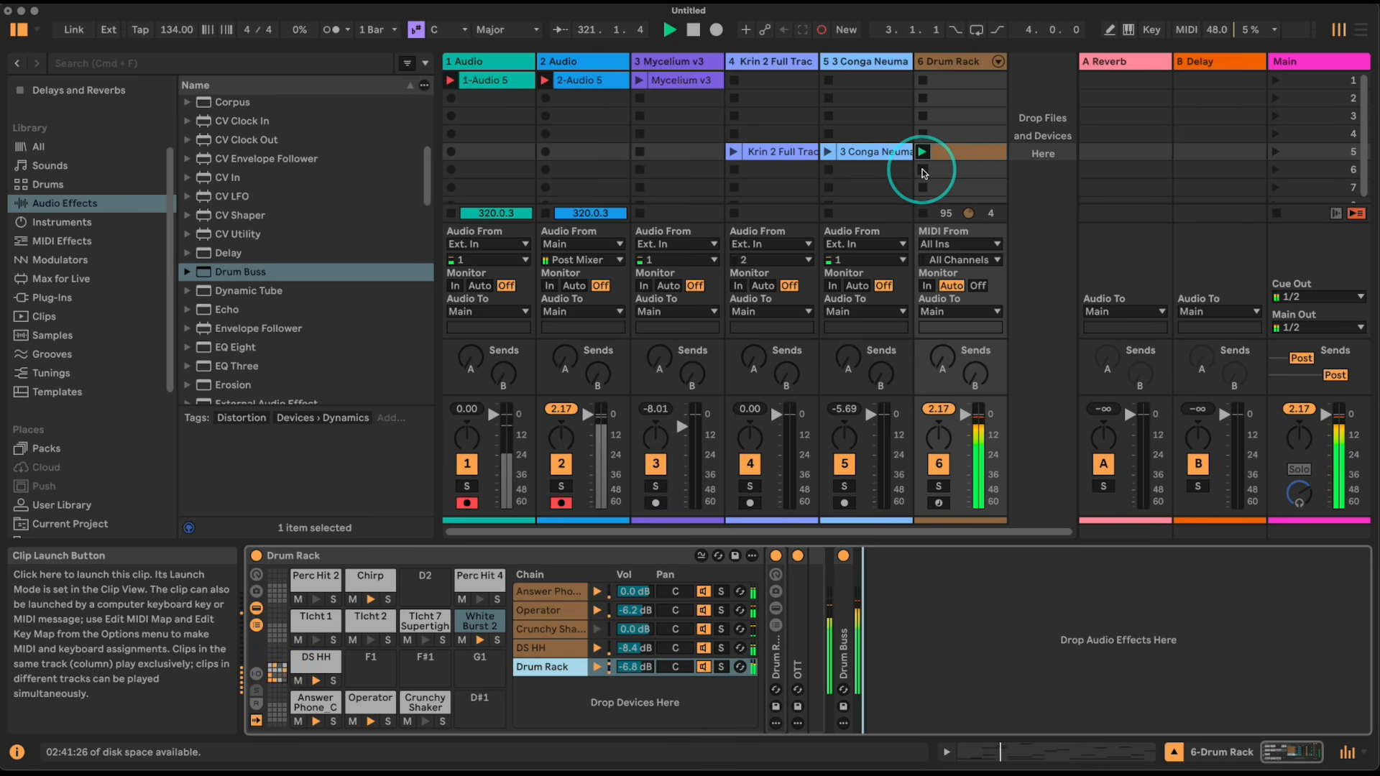
# - Audition the Krin 2 Full Track clip on track 4 and load it into a Simpler on a new MIDI track
pyautogui.click(1053, 179)
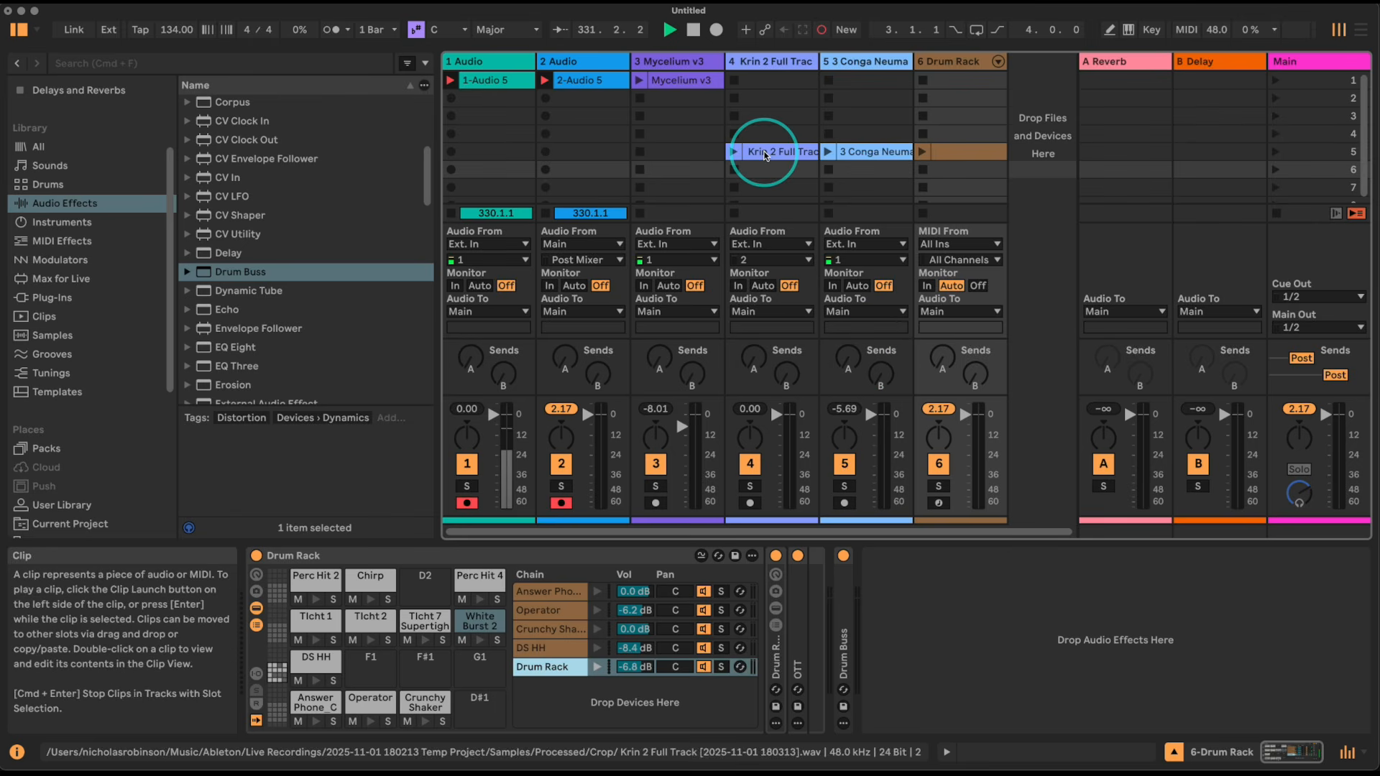
pyautogui.click(734, 152)
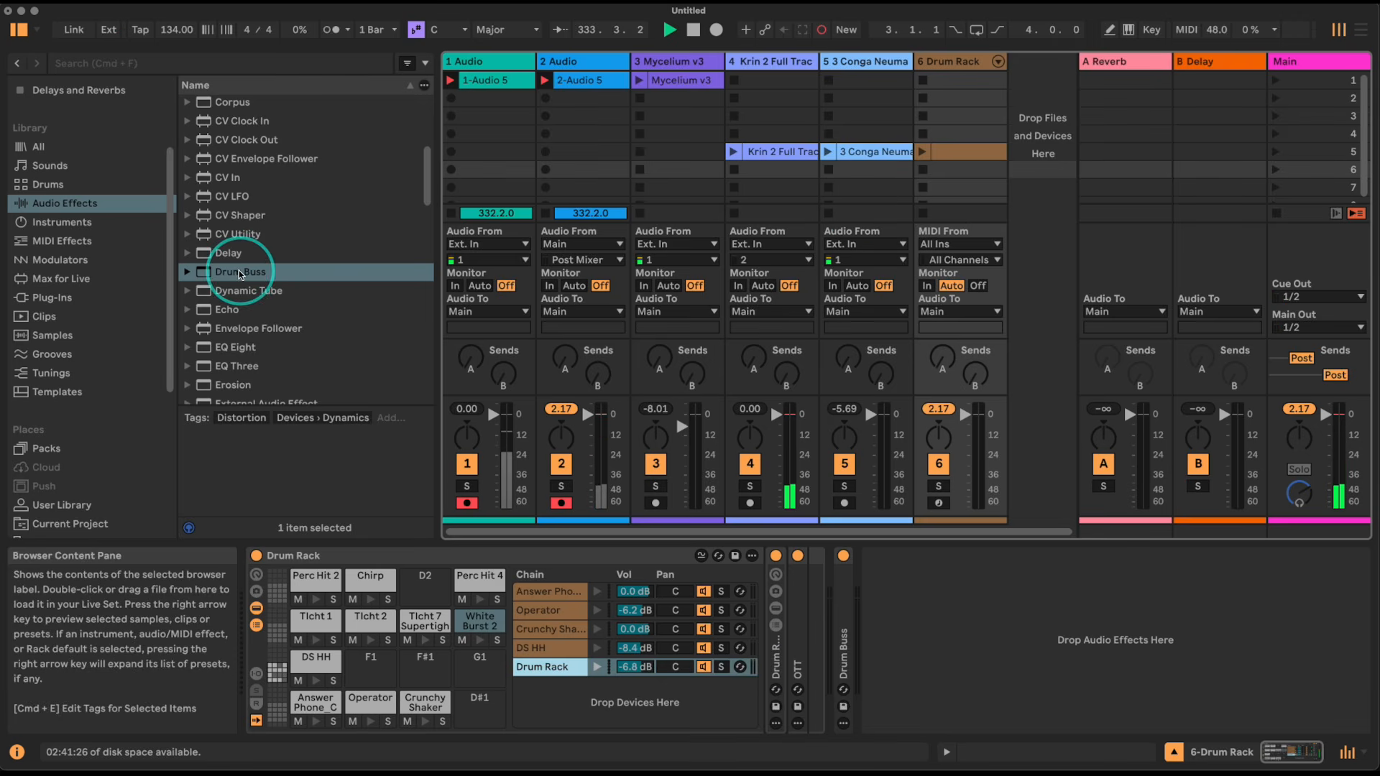
pyautogui.click(92, 224)
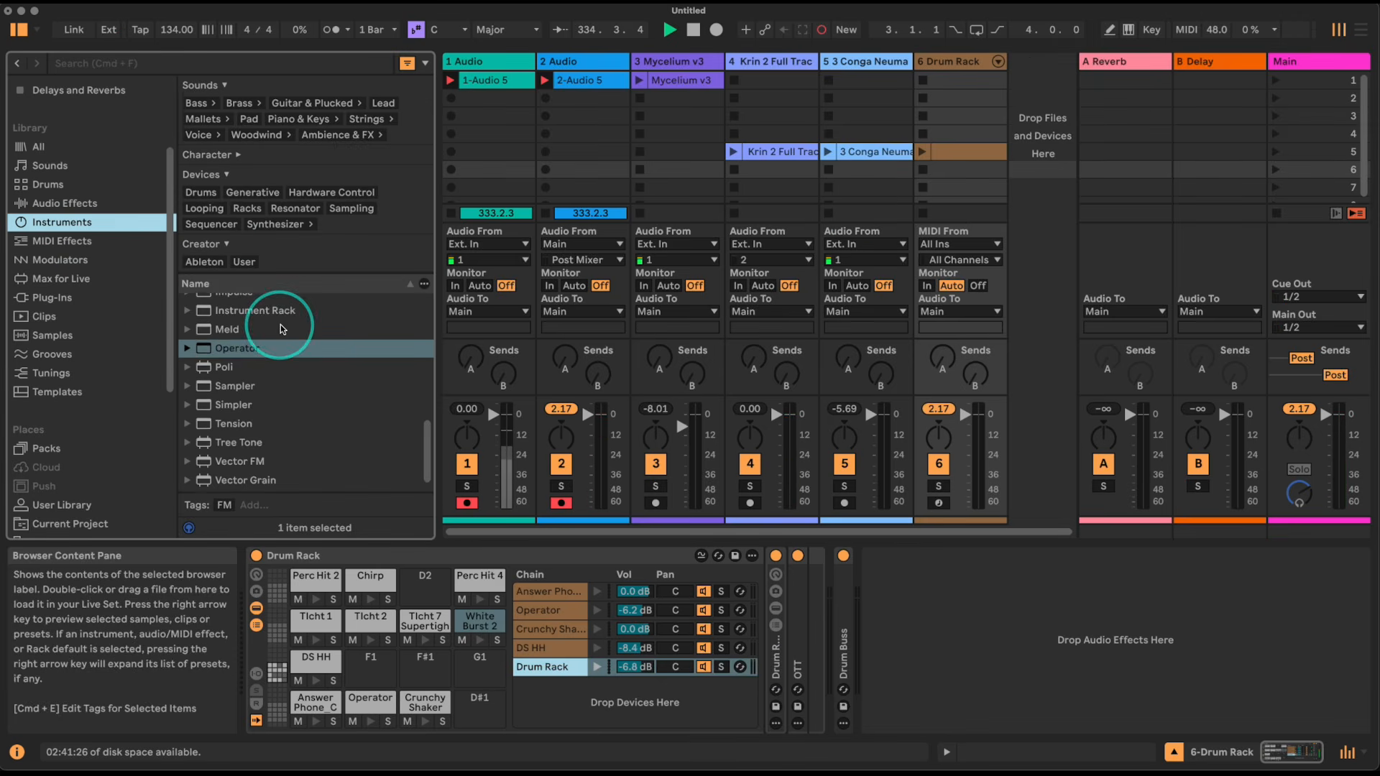
pyautogui.scroll(-1, 302, 374)
pyautogui.moveTo(225, 389); pyautogui.dragTo(1036, 147)
pyautogui.moveTo(773, 158); pyautogui.dragTo(647, 601)
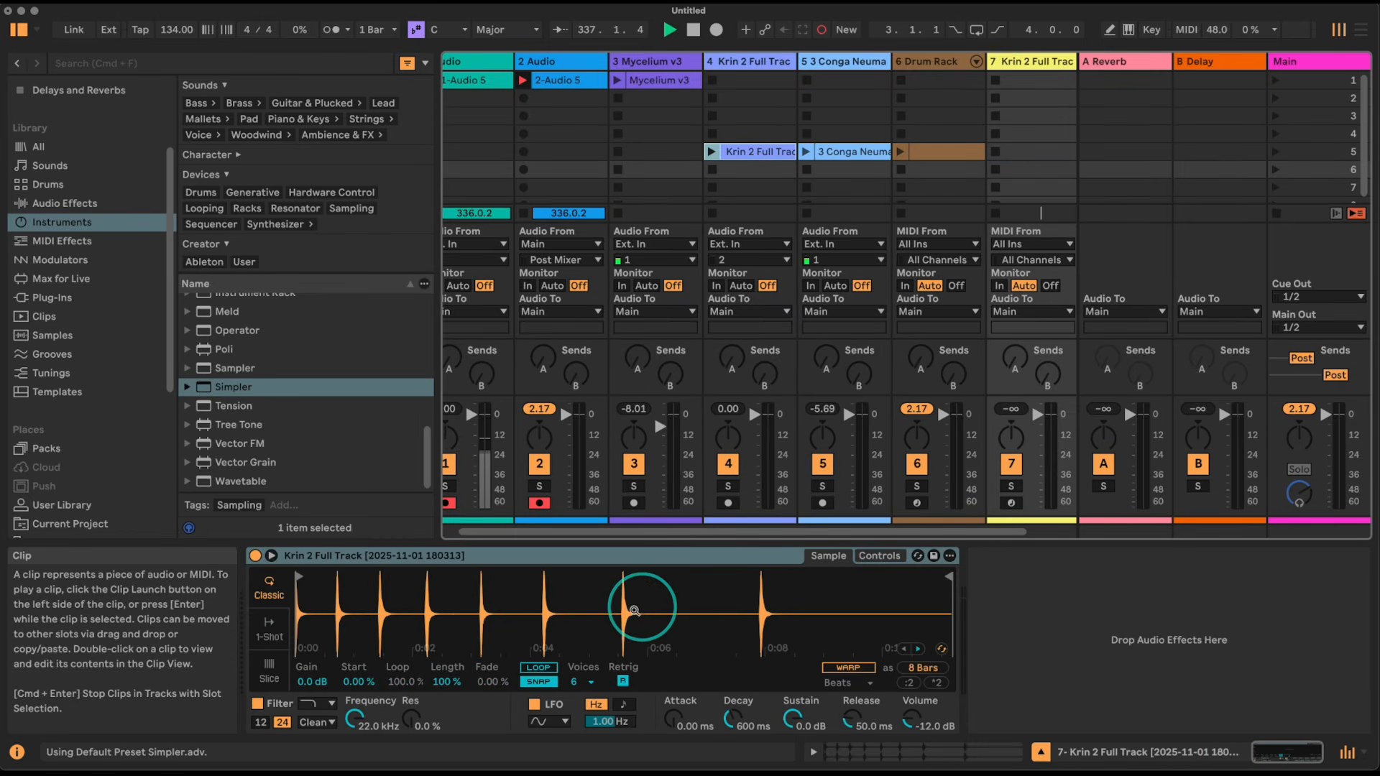
# - Switch Simpler to Slice mode and insert the Rotating Rhythm Generator MIDI effect before it
pyautogui.click(270, 672)
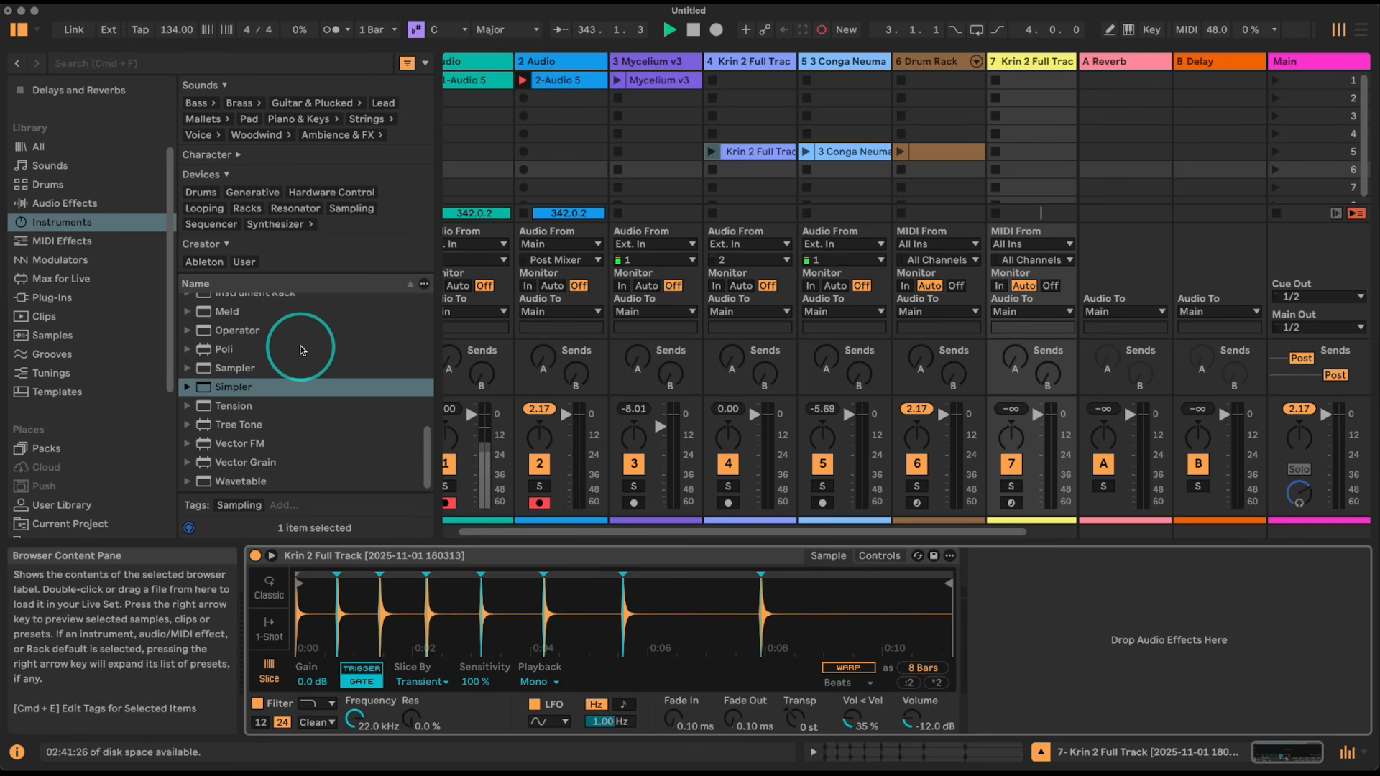
pyautogui.scroll(3, 301, 342)
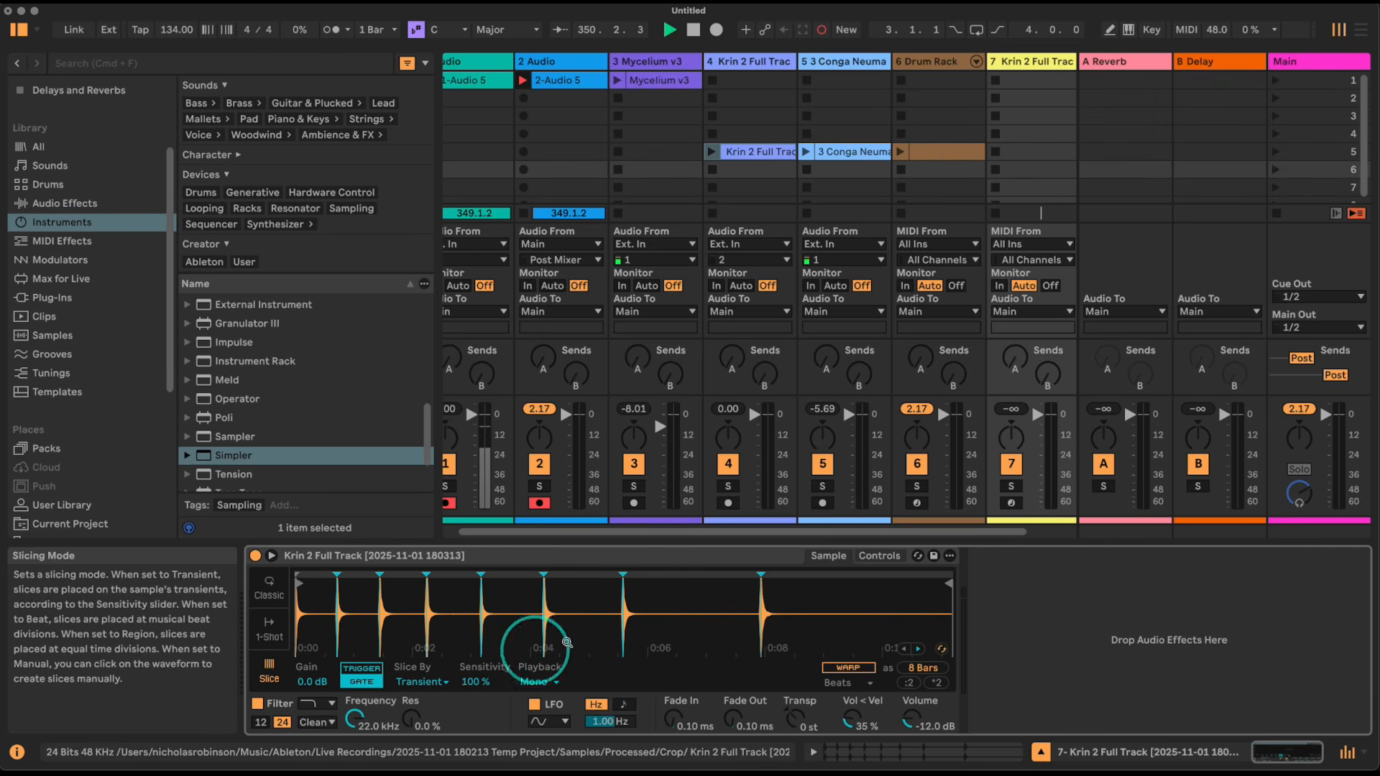
pyautogui.click(126, 245)
pyautogui.scroll(-5, 331, 424)
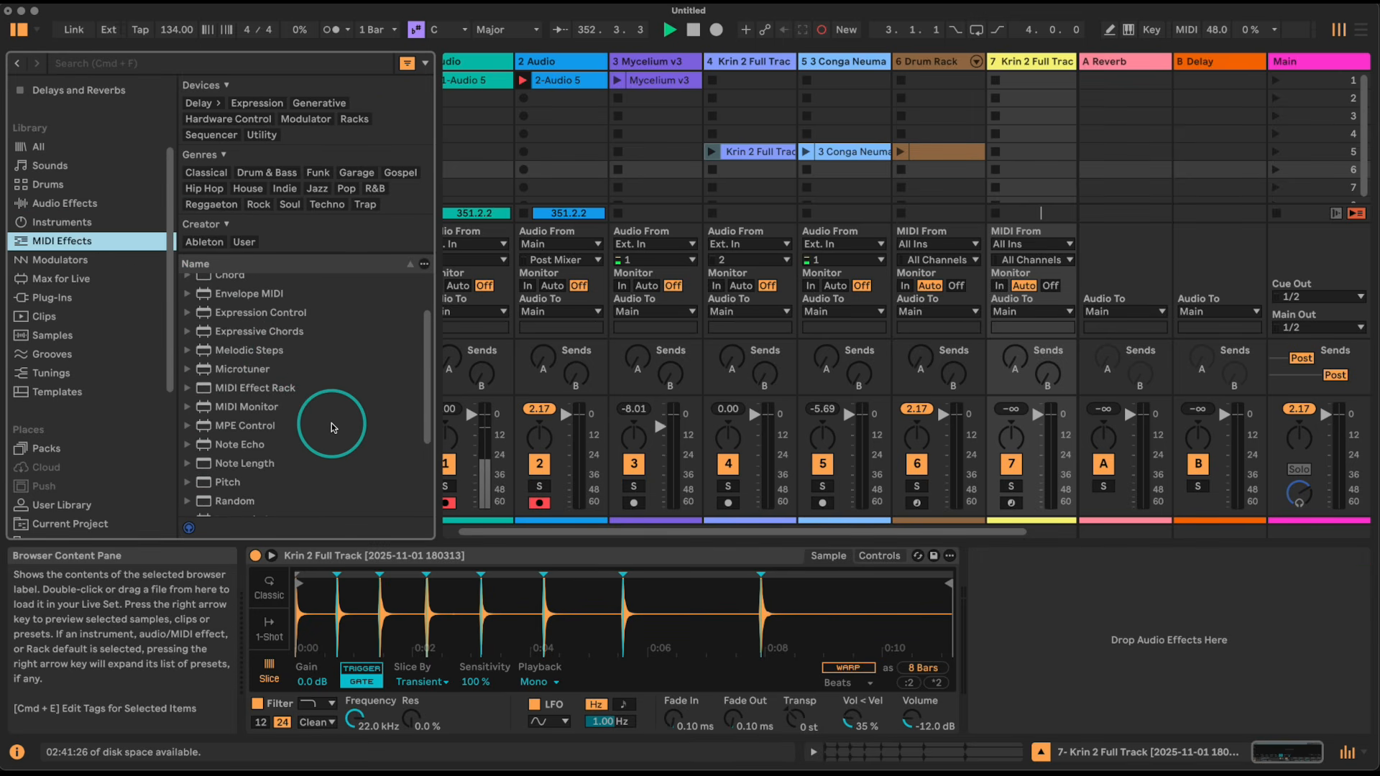
pyautogui.click(263, 434)
pyautogui.moveTo(263, 433); pyautogui.dragTo(245, 575)
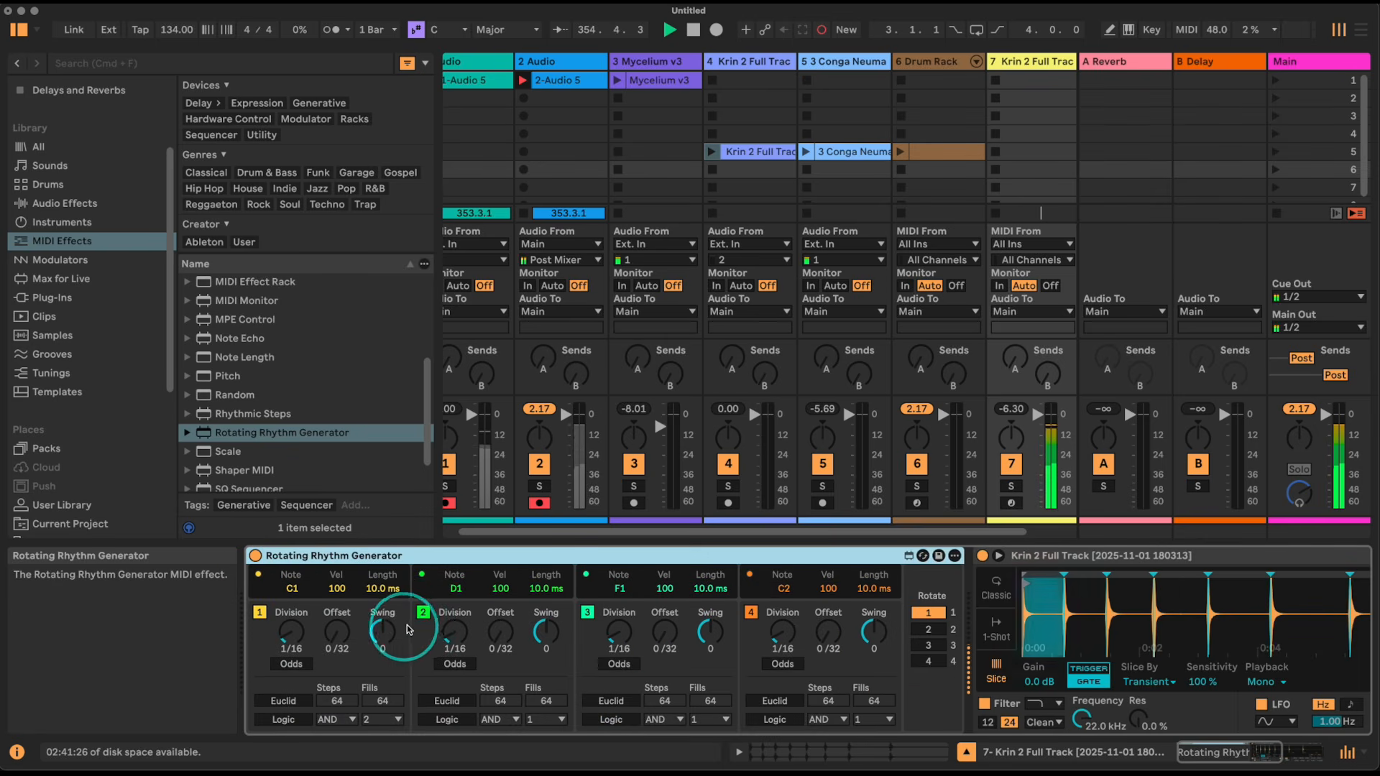
# - Turn off generators 2, 3 and 4 in Rotating Rhythm Generator and set generator 1's note length to 100 ms
pyautogui.click(423, 614)
pyautogui.click(587, 613)
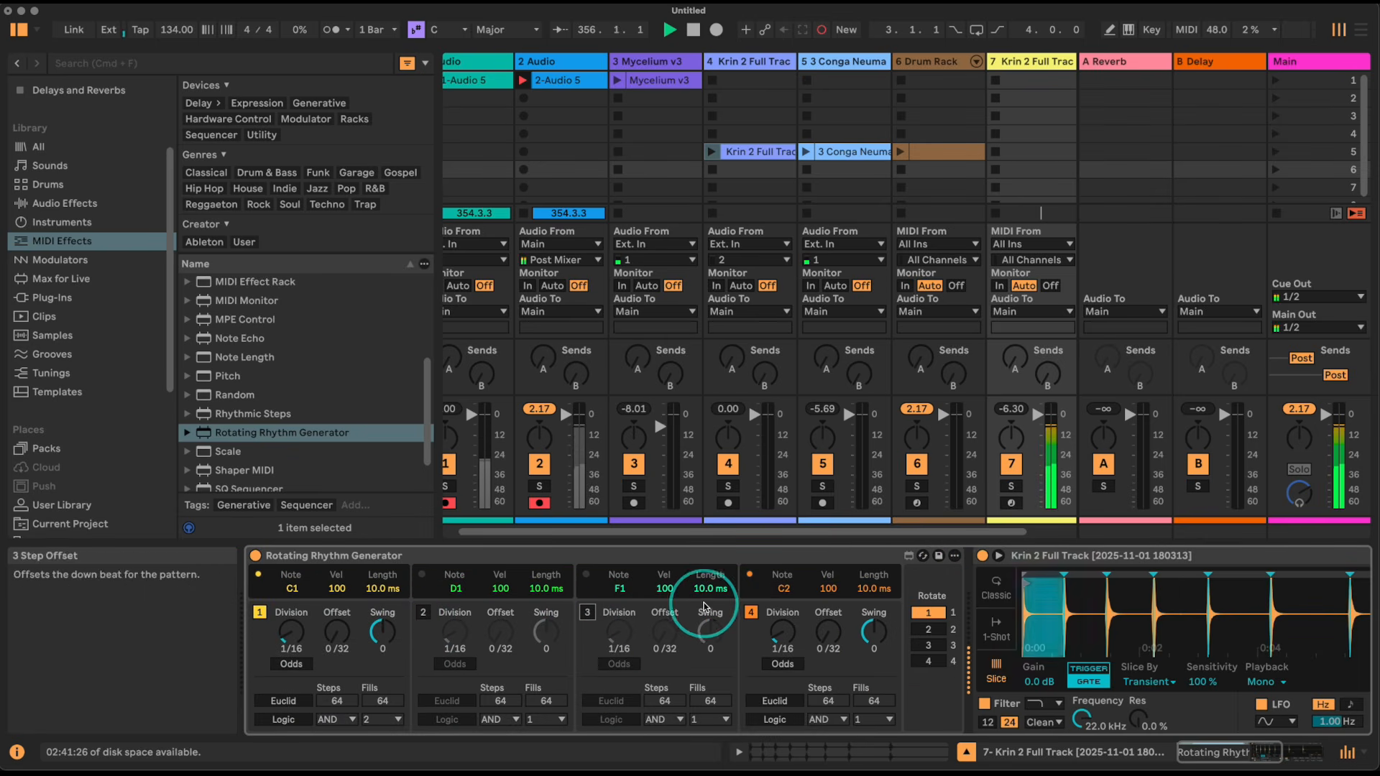
pyautogui.click(758, 612)
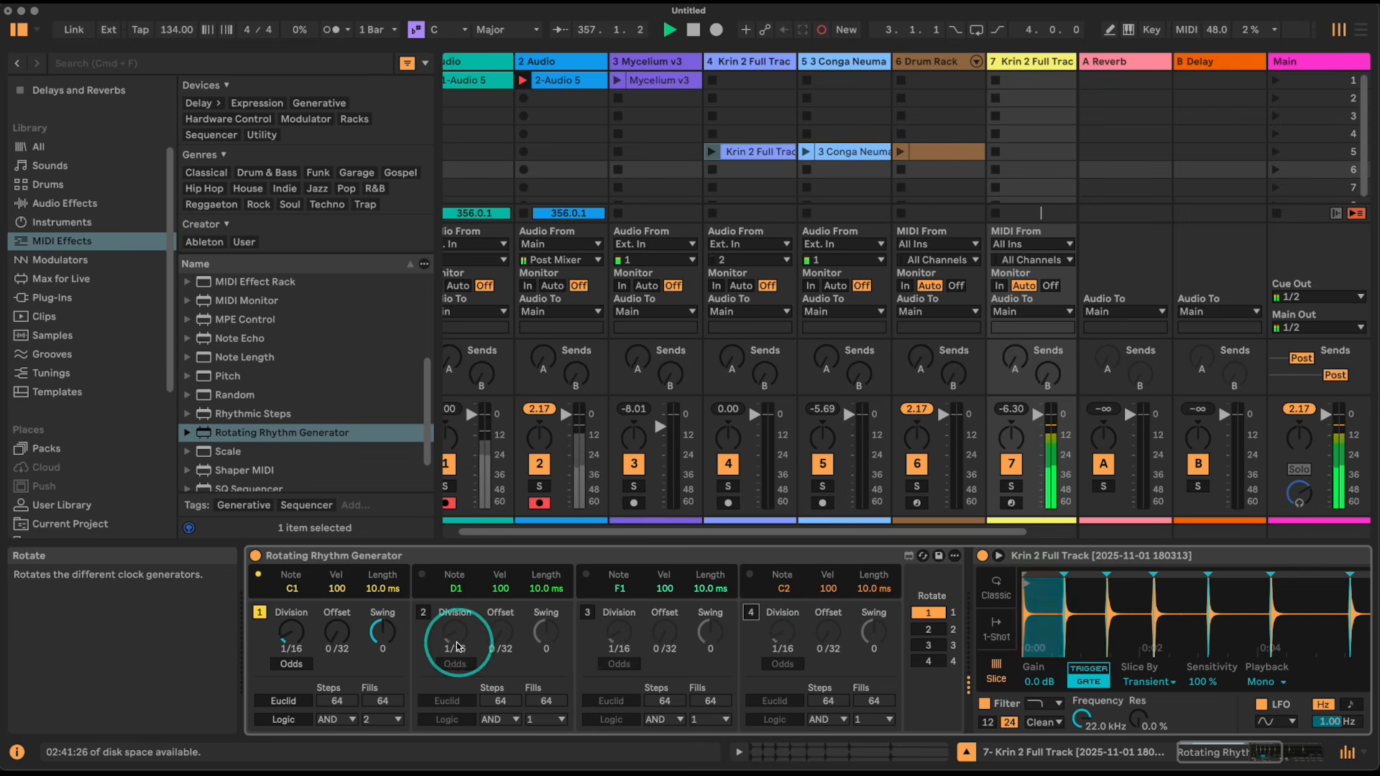
pyautogui.moveTo(380, 588); pyautogui.dragTo(355, 311)
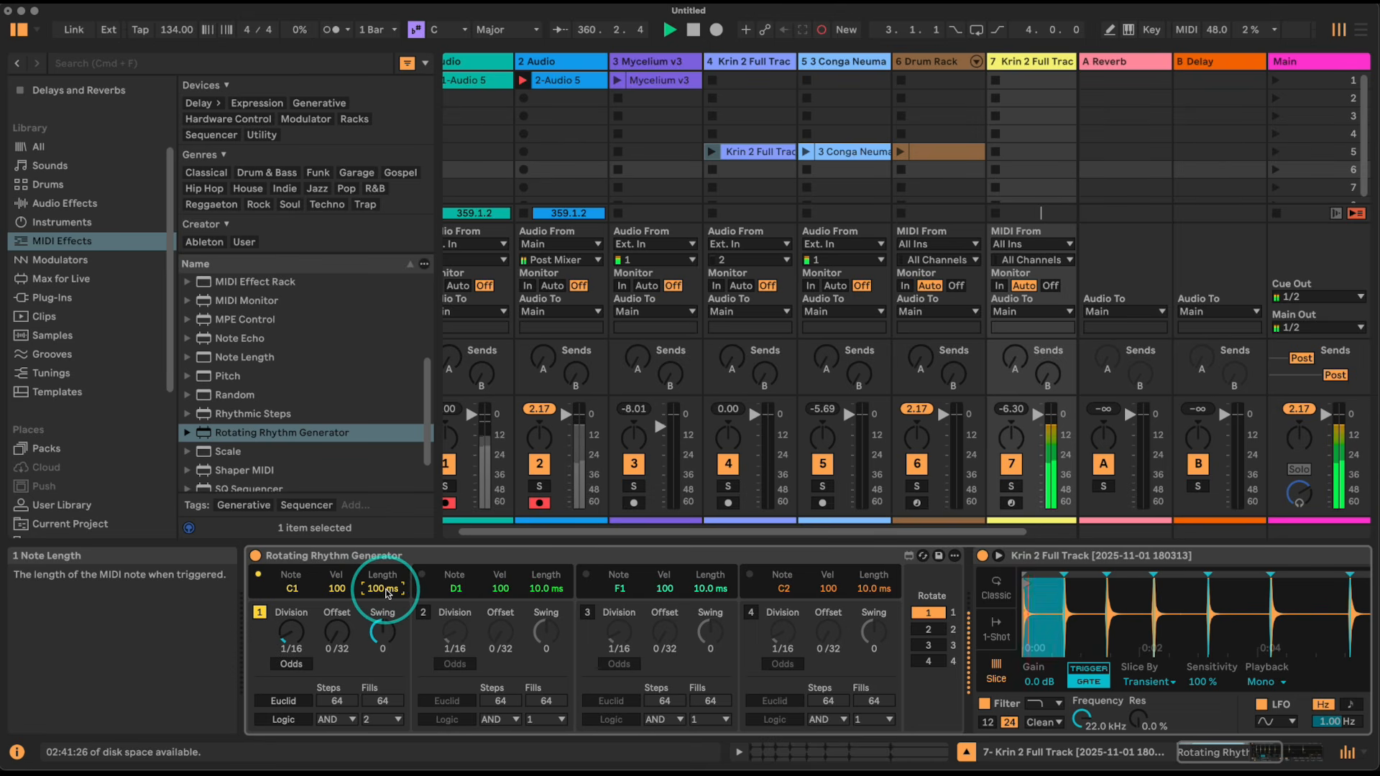
# - Insert Note Length between Rotating Rhythm Generator and Simpler and set its Length to 316 ms
pyautogui.click(241, 358)
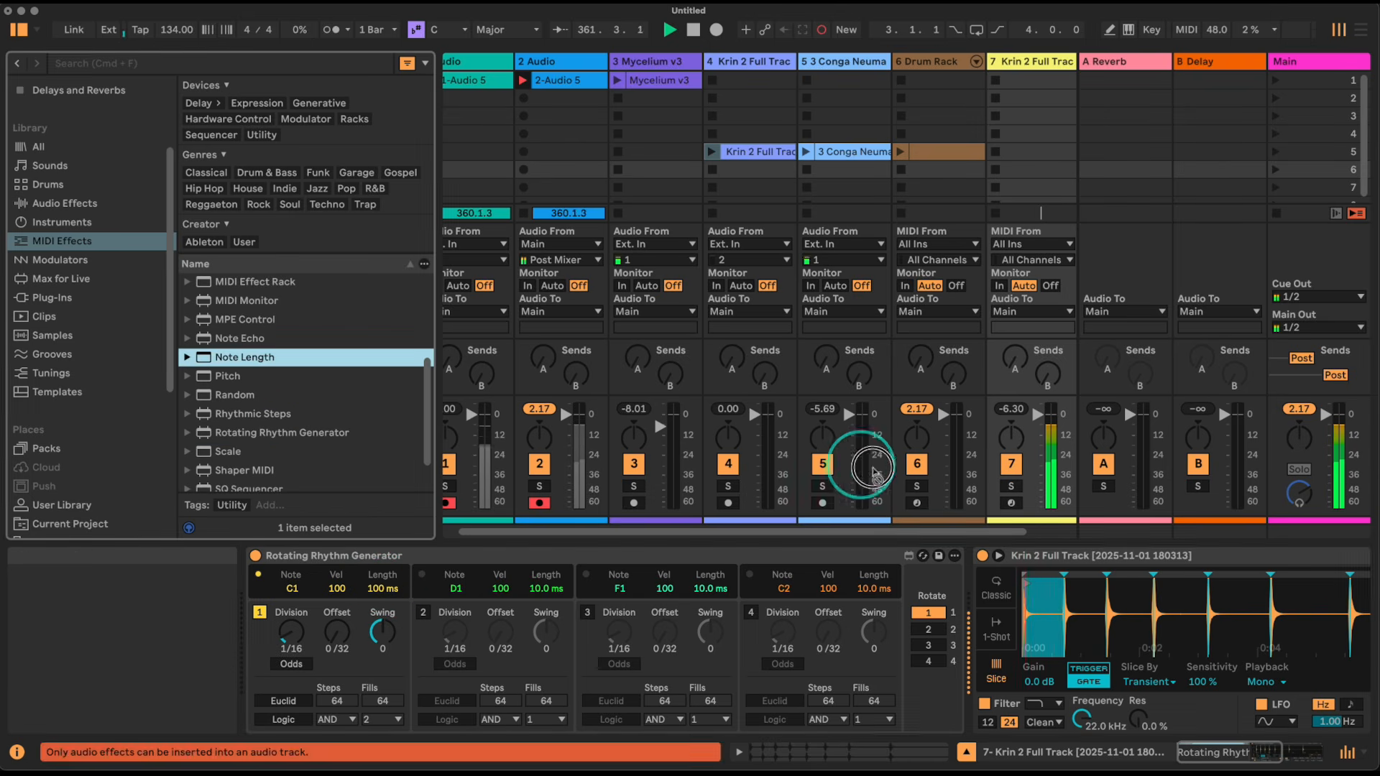
pyautogui.moveTo(974, 576); pyautogui.dragTo(972, 575)
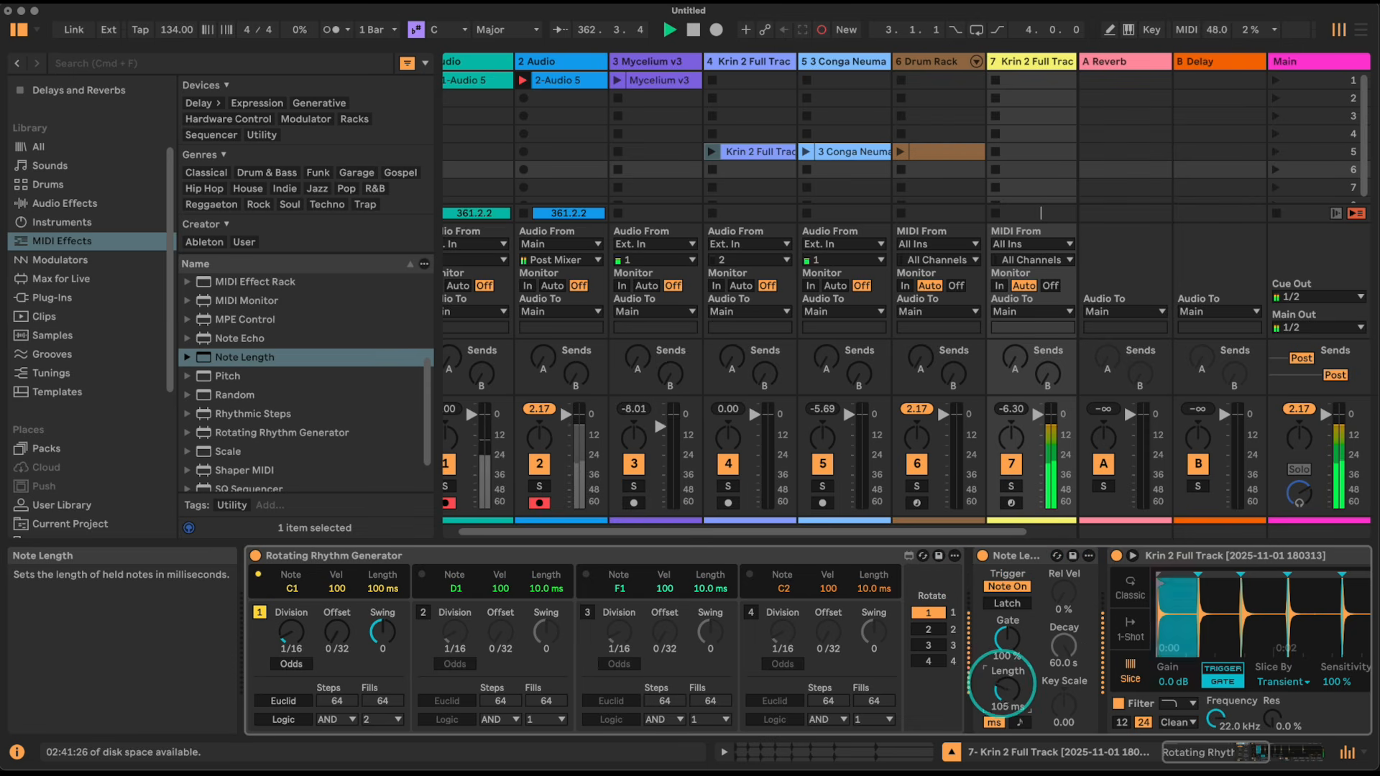
pyautogui.moveTo(1005, 690)
pyautogui.mouseDown()
pyautogui.moveTo(1005, 672)
pyautogui.moveTo(1003, 689)
pyautogui.mouseUp()
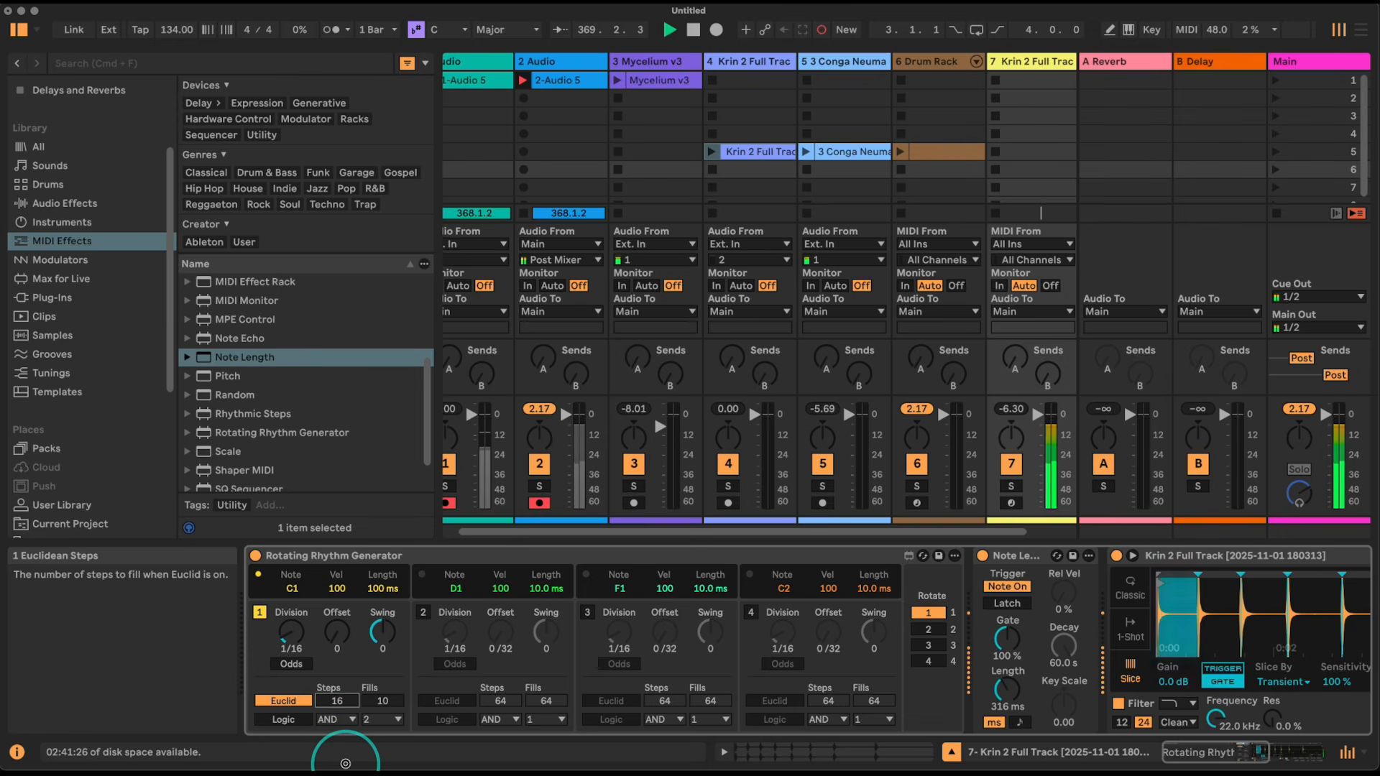
# - Set generator 1's Euclidean pattern to 5 fills over 16 steps
pyautogui.click(382, 703)
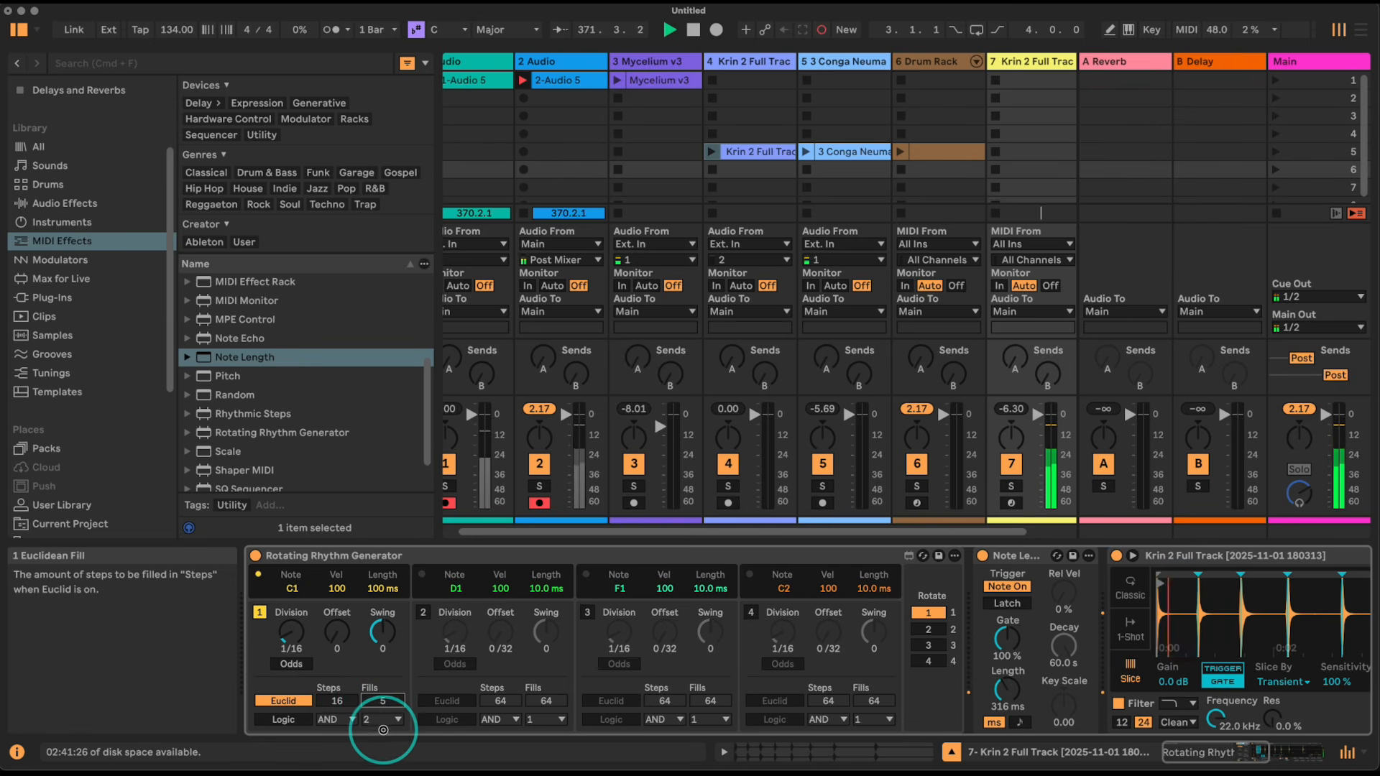
pyautogui.click(384, 698)
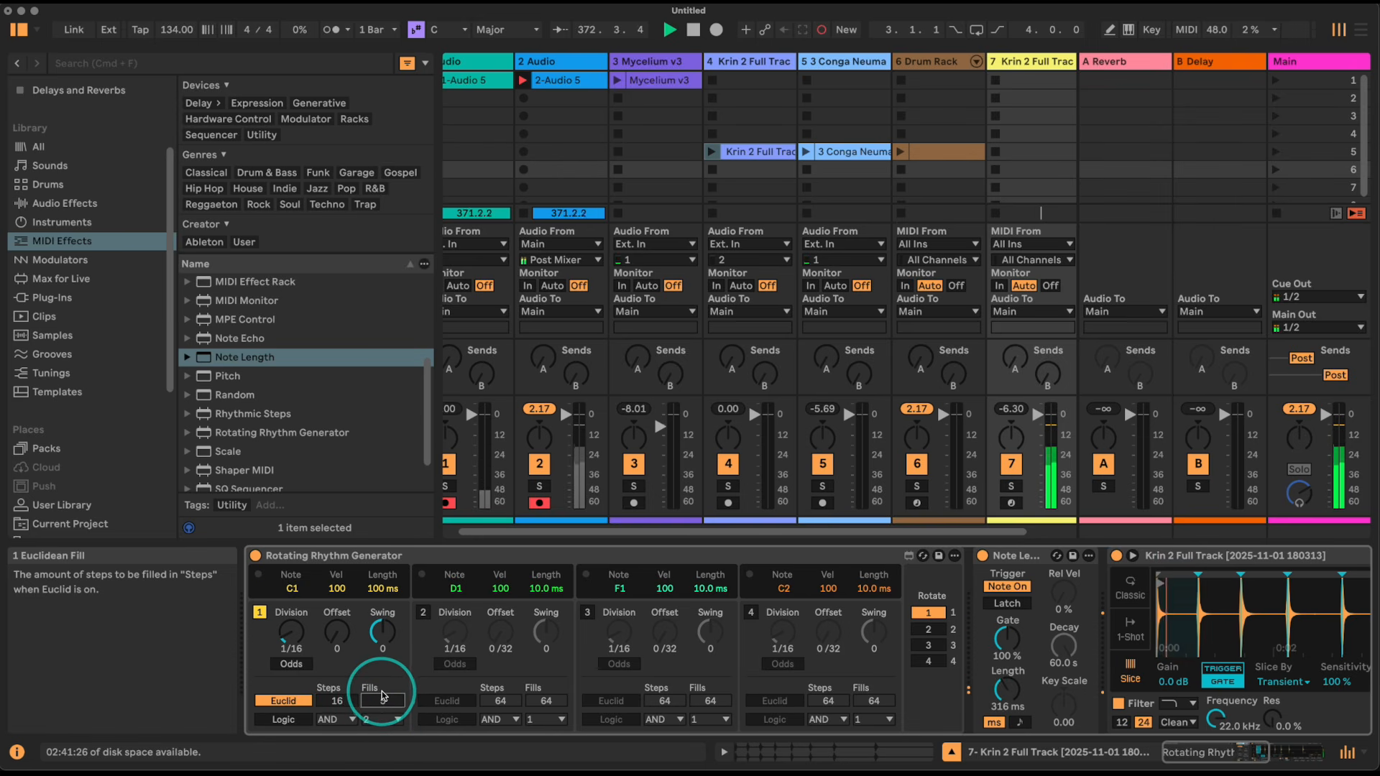
pyautogui.write('5')
pyautogui.press('Return')
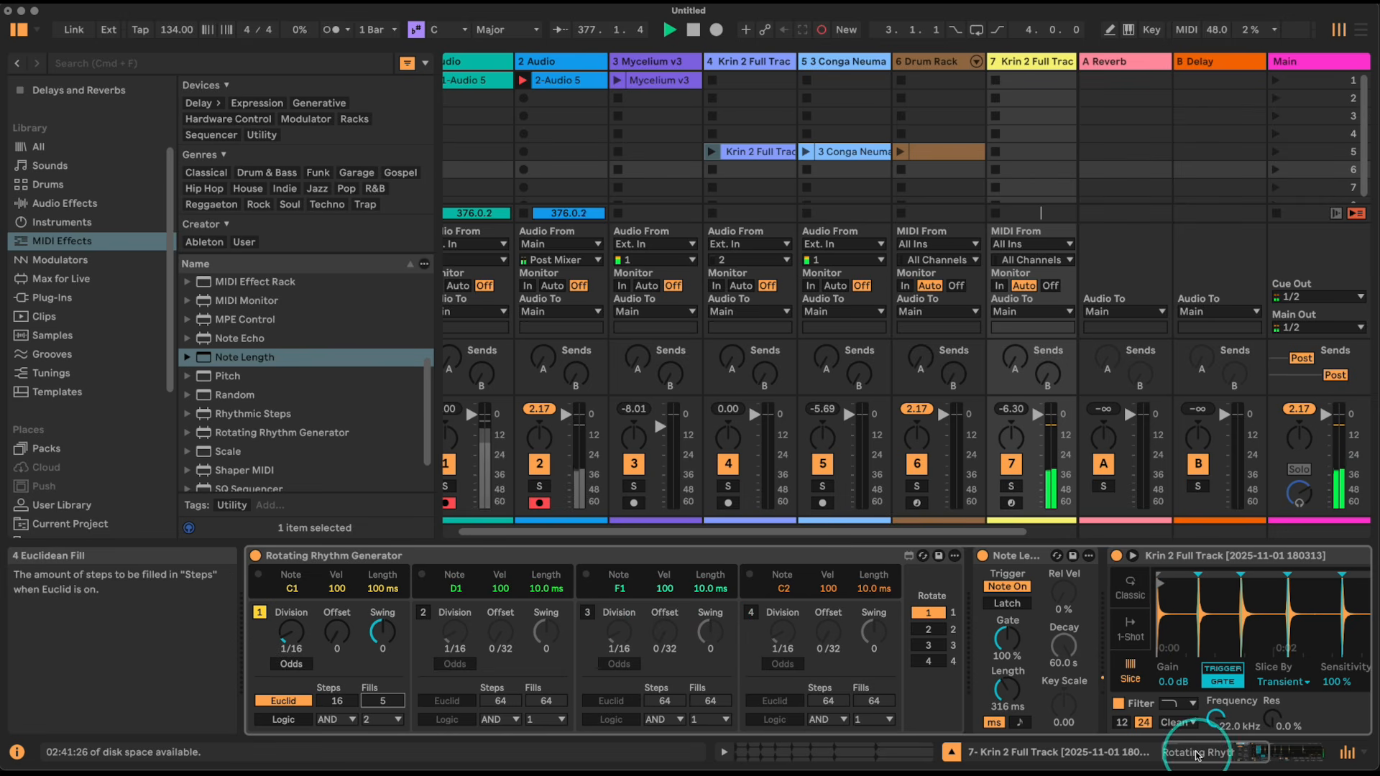
# - Turn on generator 3 and give it a Euclidean pattern of 7 steps with 2 fills
pyautogui.hscroll(2, 363, 606)
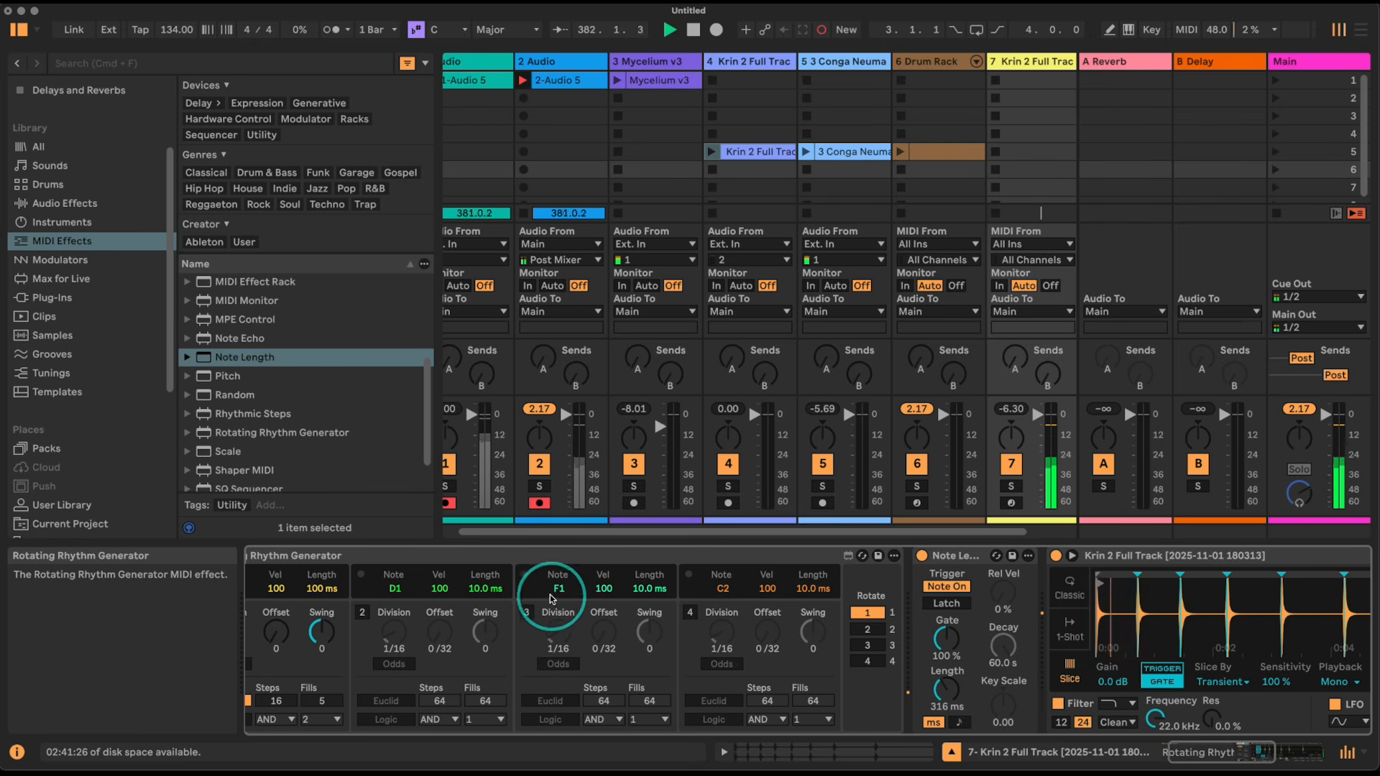
pyautogui.click(527, 614)
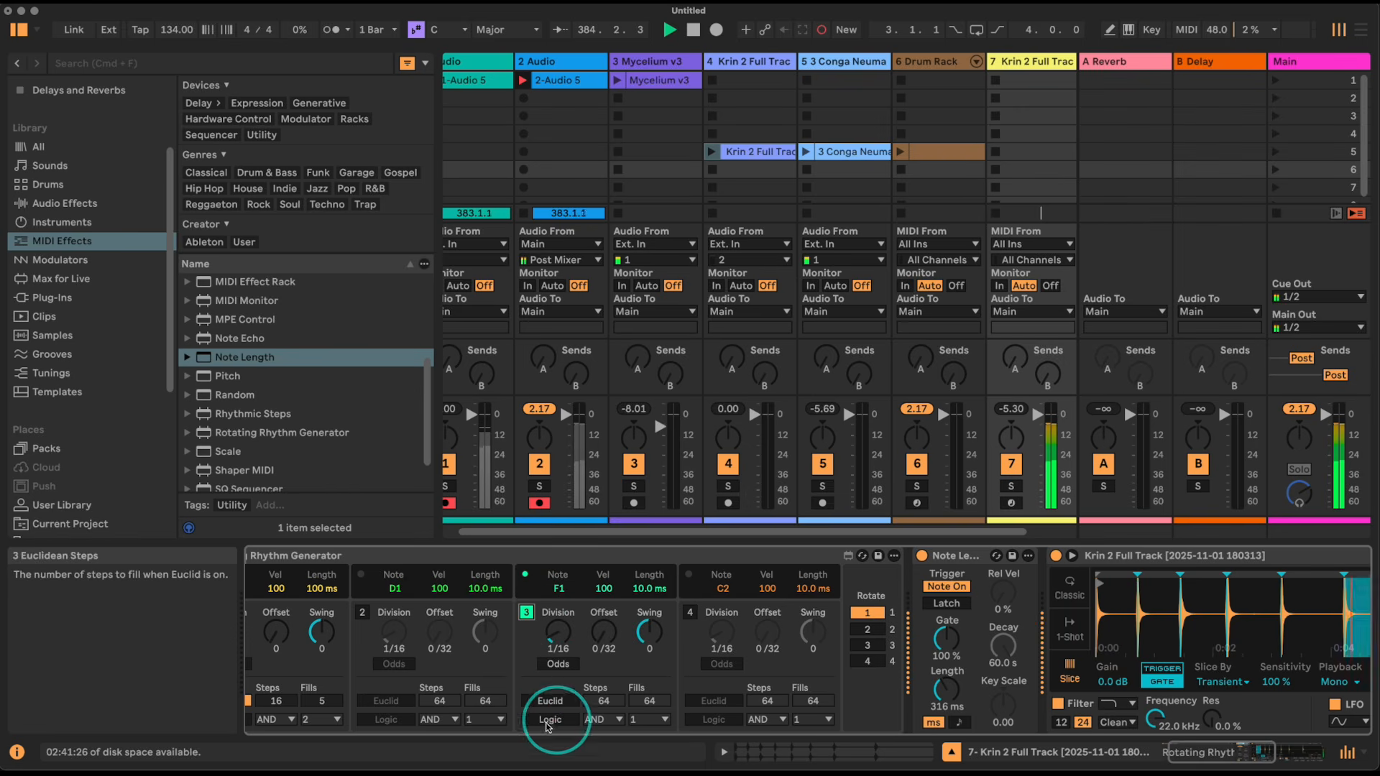
pyautogui.click(555, 701)
pyautogui.moveTo(590, 703); pyautogui.dragTo(612, 765)
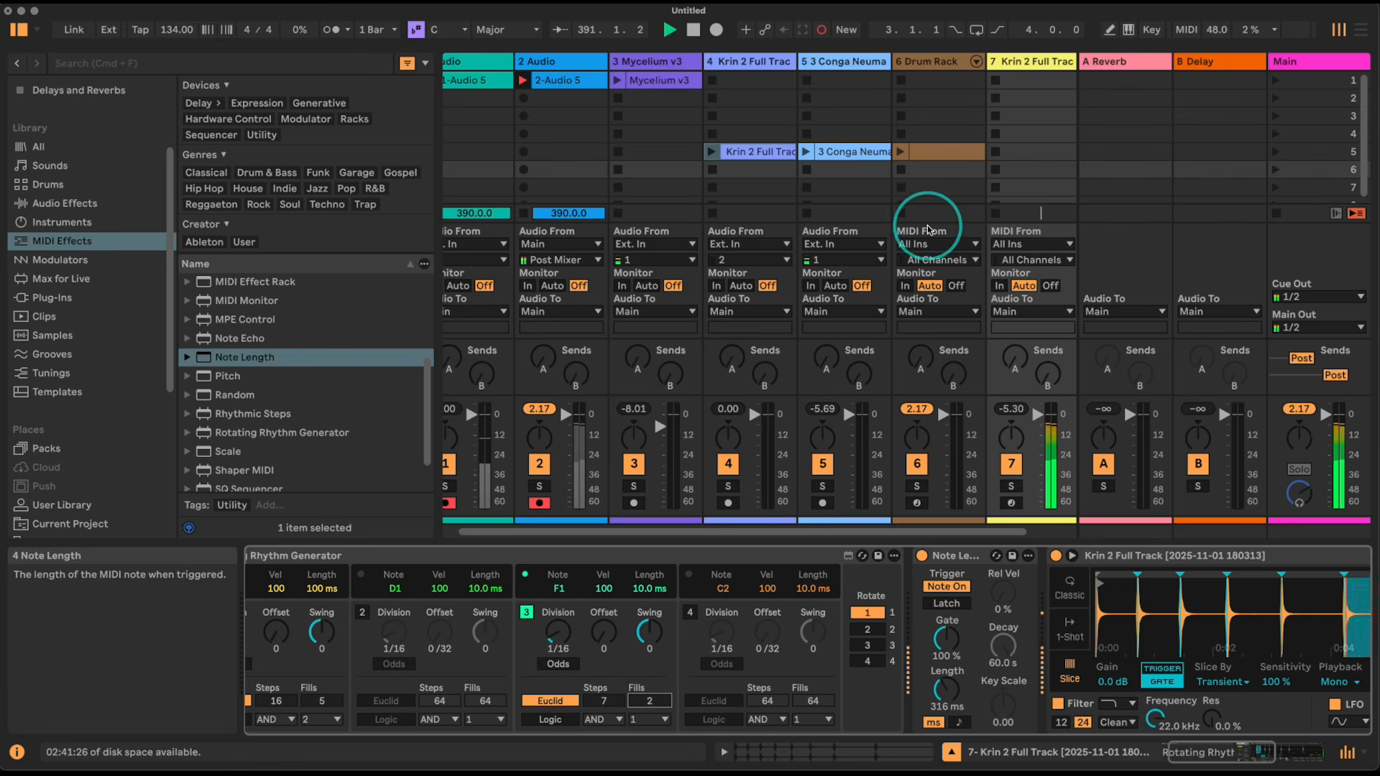
# - Collapse Note Length and Rotating Rhythm Generator, and solo the sliced Simpler track 7
pyautogui.doubleClick(953, 560)
pyautogui.doubleClick(550, 561)
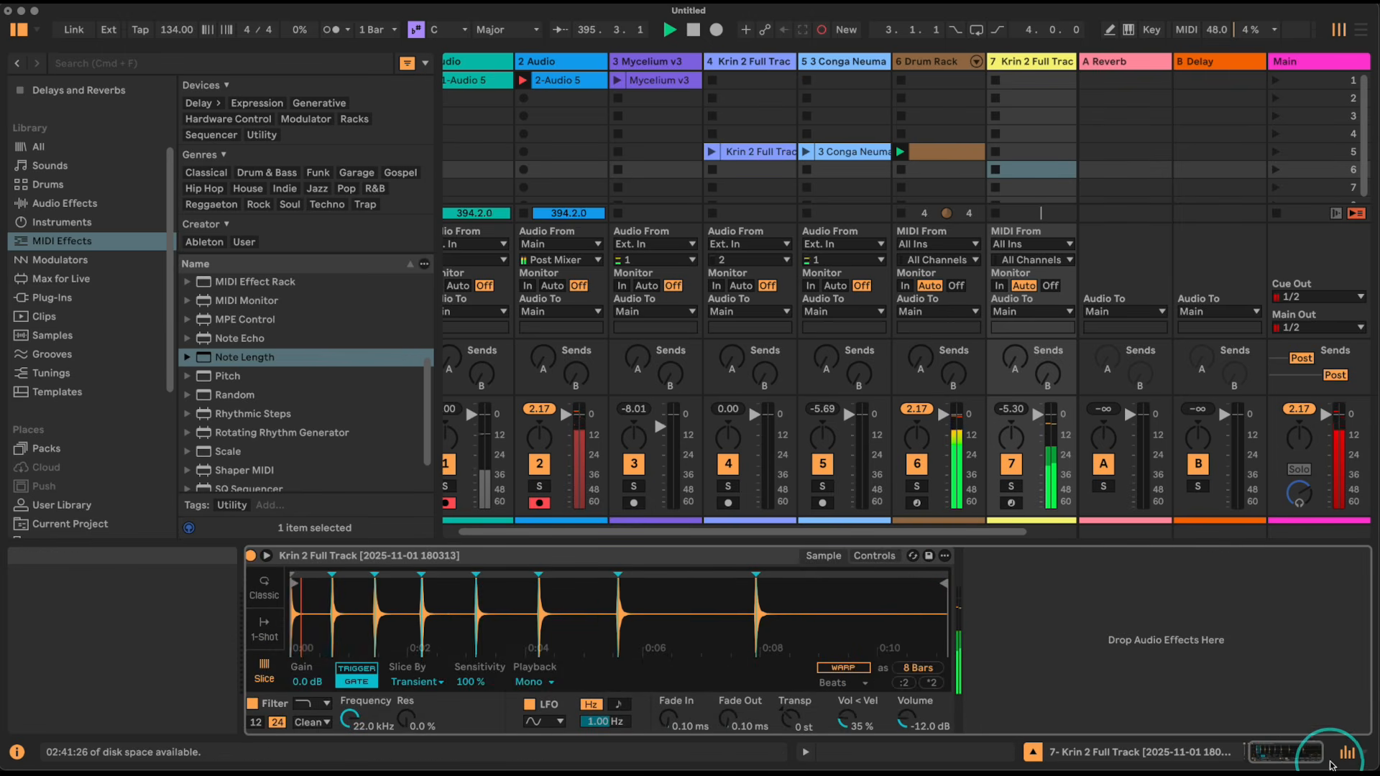
pyautogui.click(1306, 753)
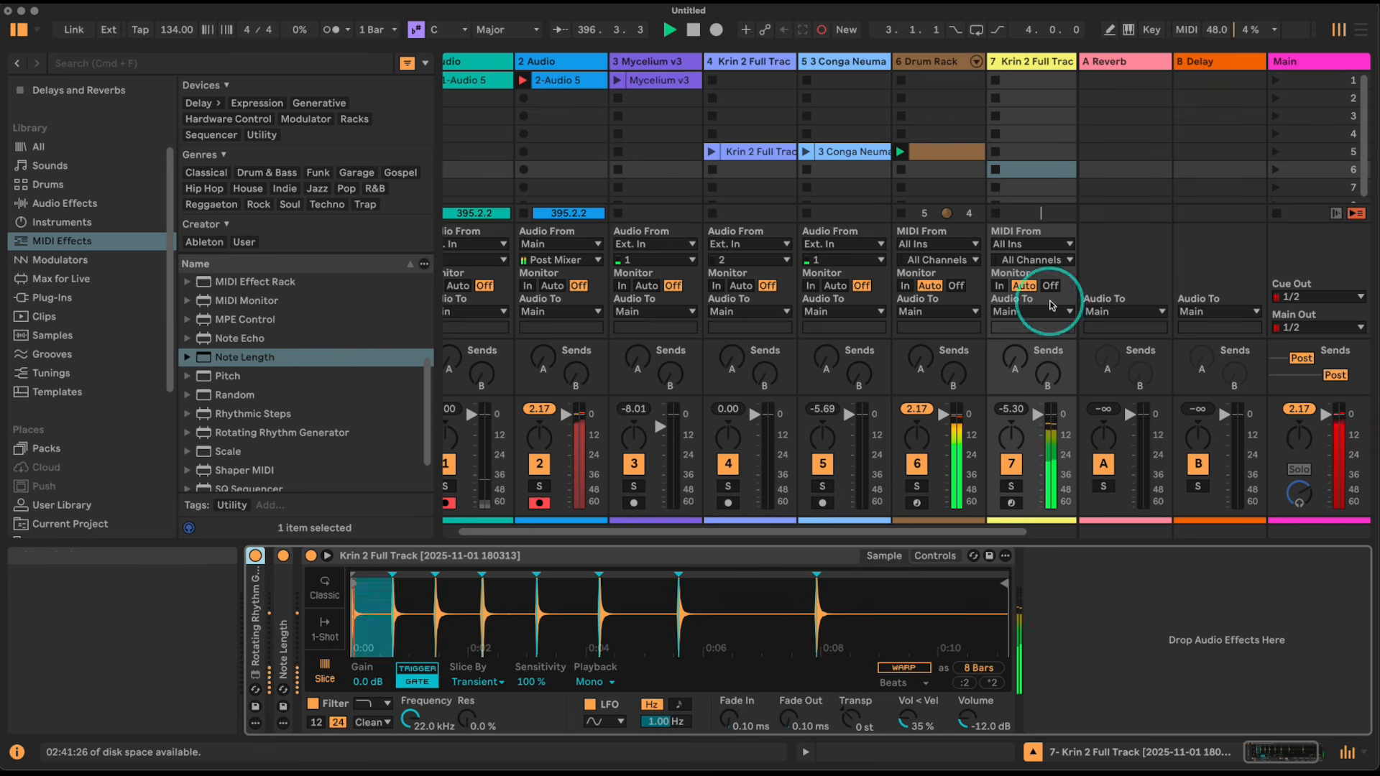
pyautogui.click(1012, 487)
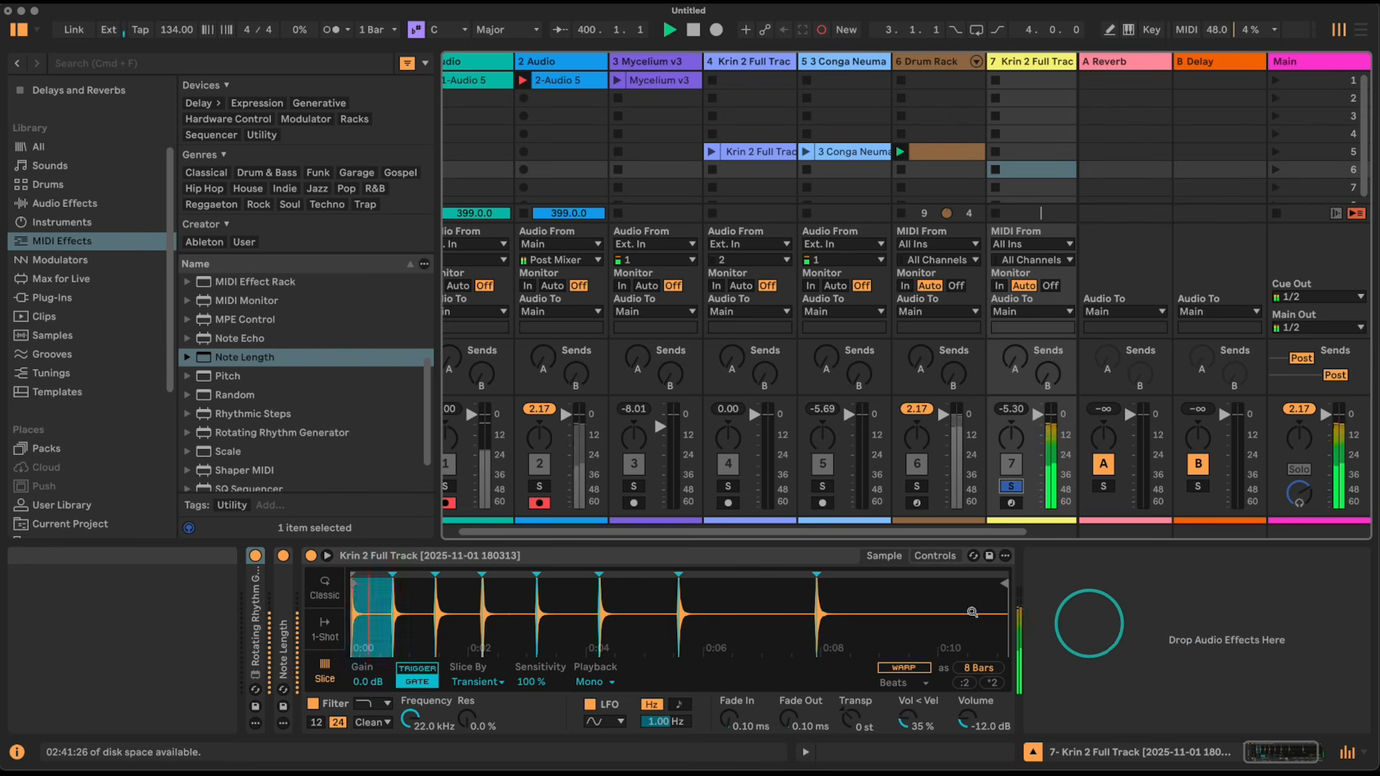
# - Insert Random between Note Length and Simpler, with Choices at 2 and Chance at 30%
pyautogui.click(236, 395)
pyautogui.moveTo(236, 395); pyautogui.dragTo(317, 597)
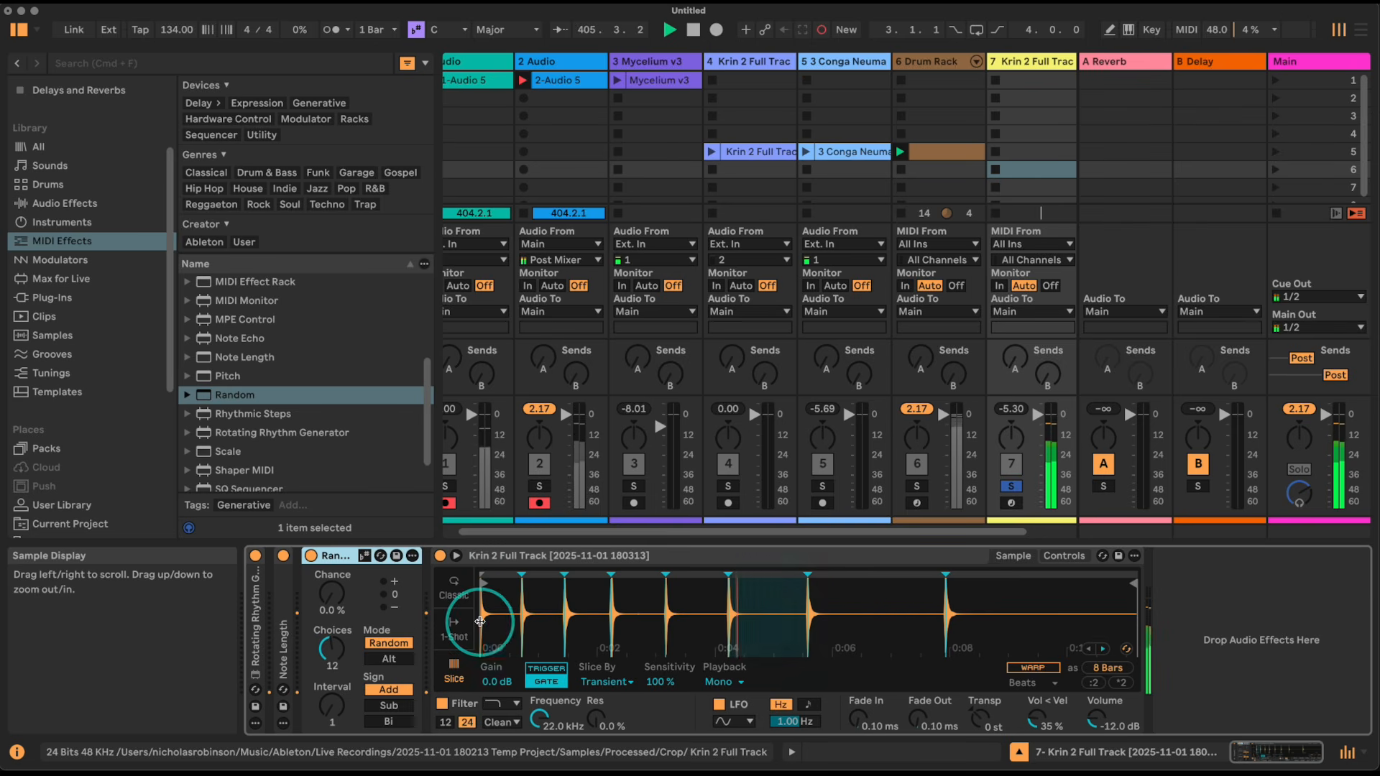
pyautogui.moveTo(331, 641); pyautogui.dragTo(330, 654)
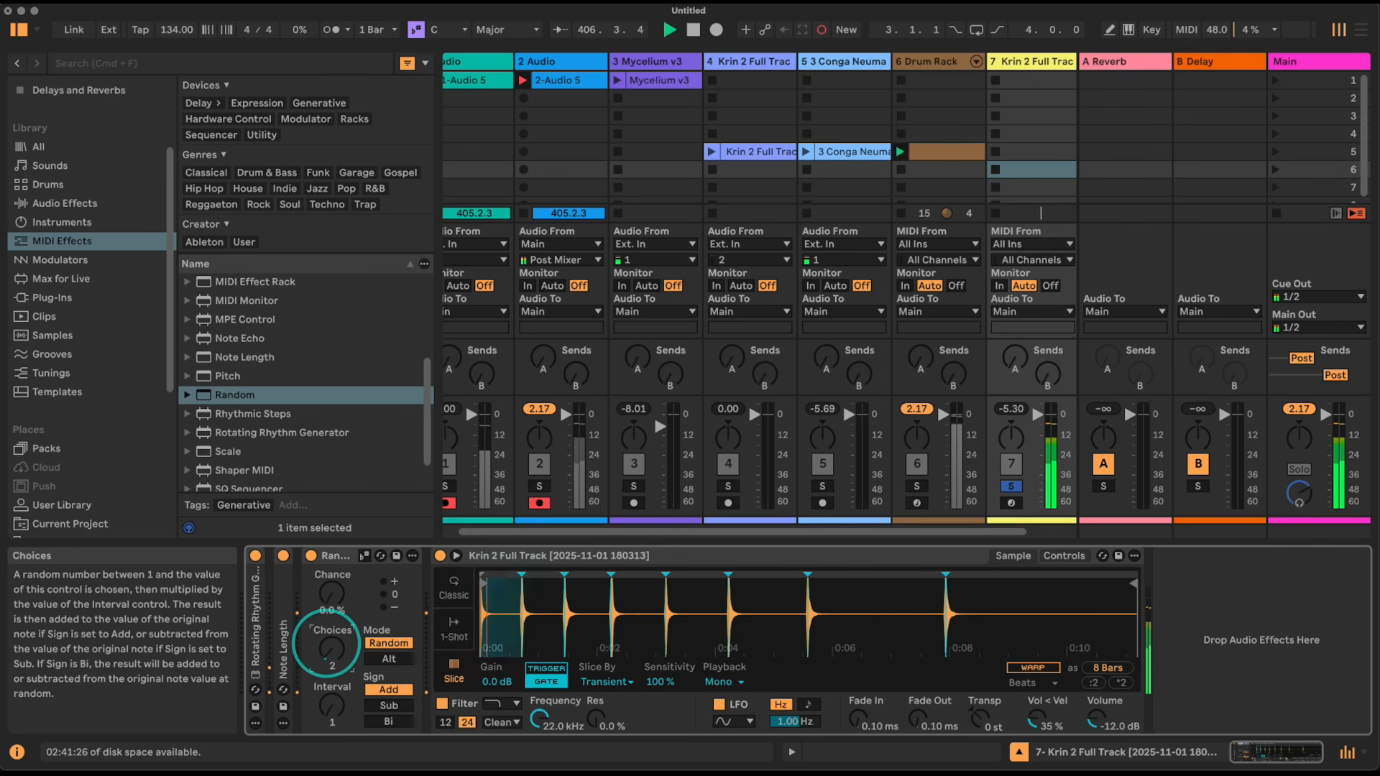
pyautogui.moveTo(331, 594); pyautogui.dragTo(331, 584)
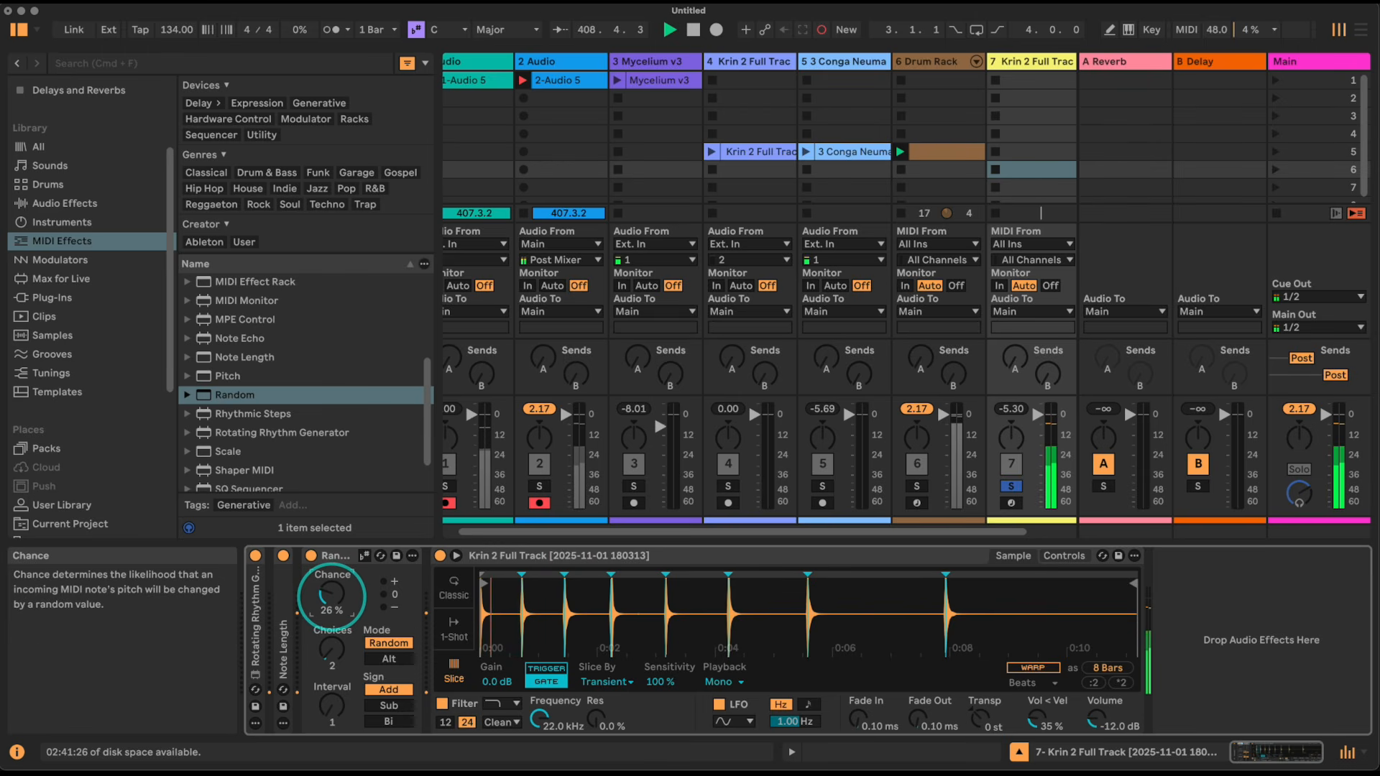
pyautogui.moveTo(331, 596); pyautogui.dragTo(332, 602)
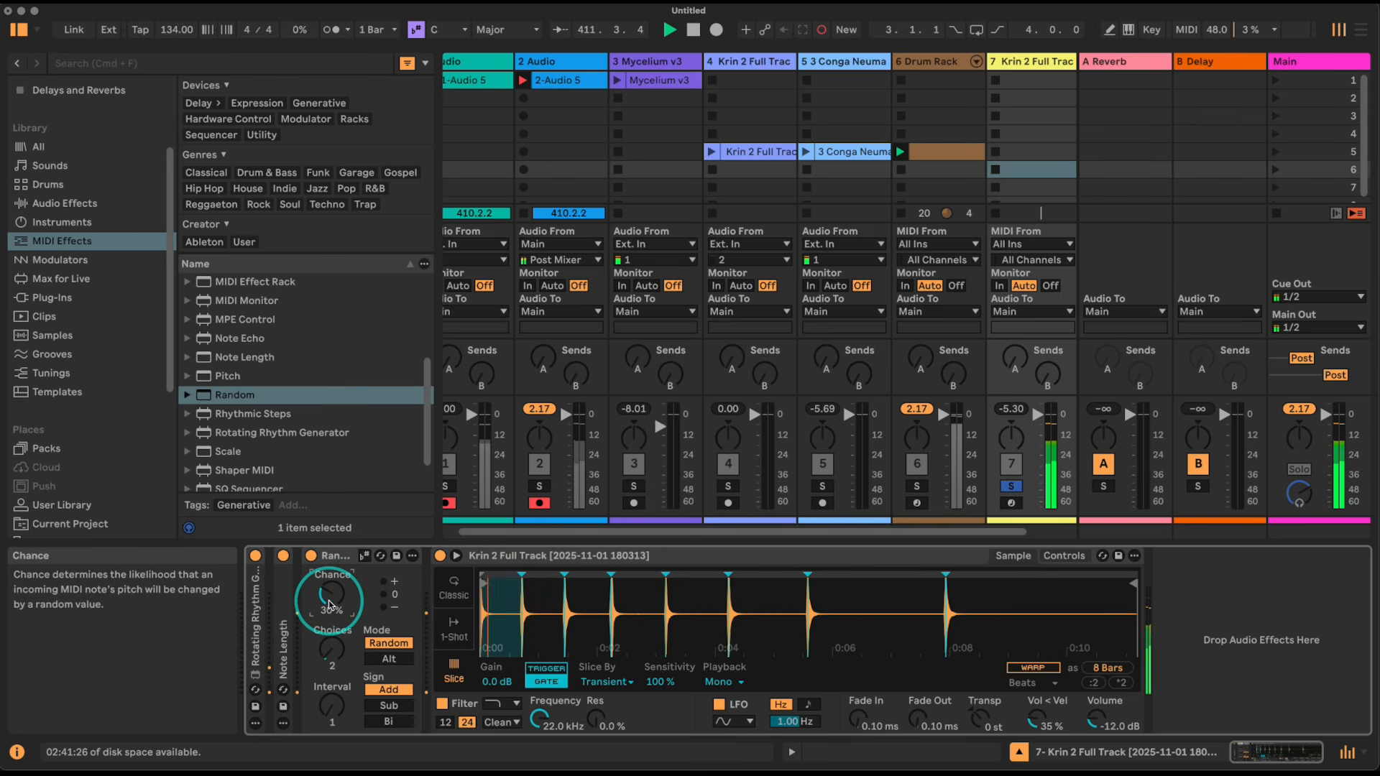
# - Expand Rotating Rhythm Generator and set generator 3's velocity to 54
pyautogui.doubleClick(260, 654)
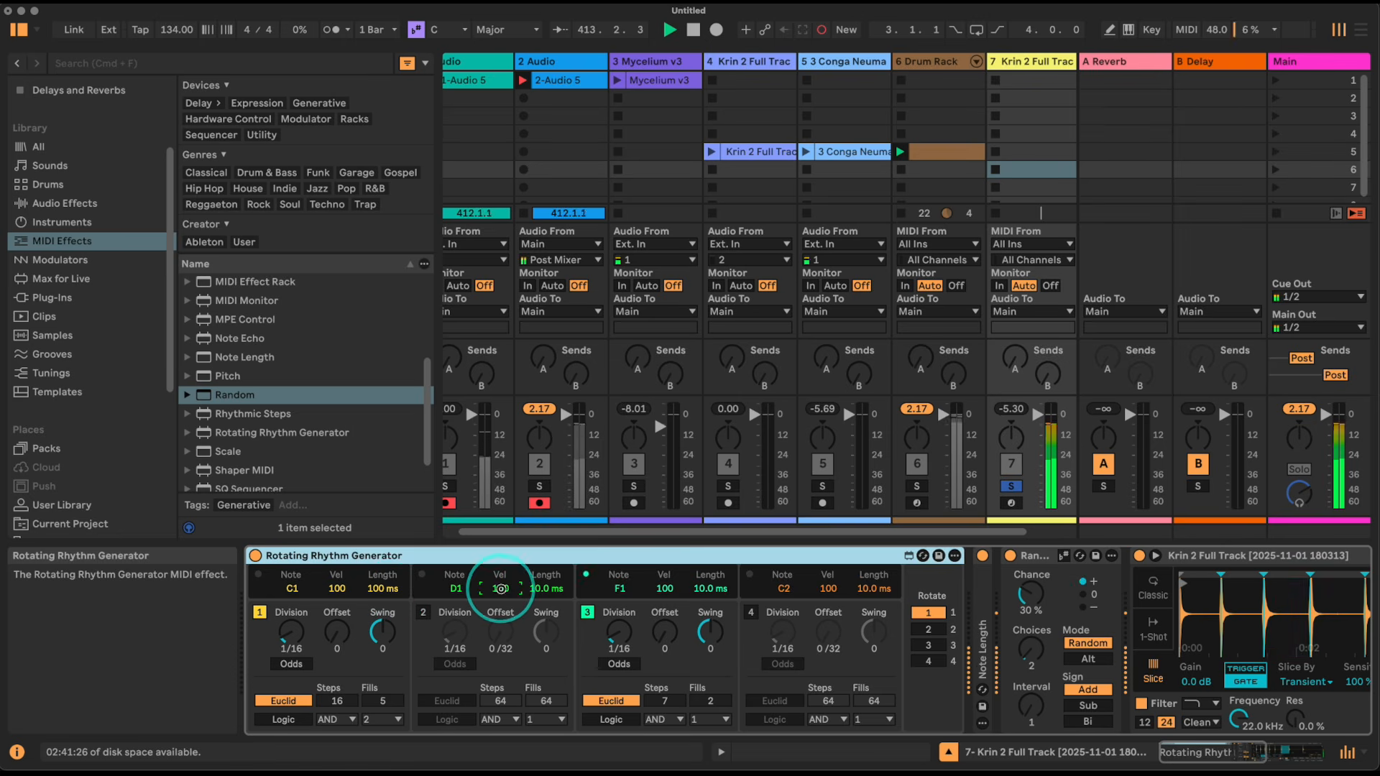
pyautogui.moveTo(665, 590); pyautogui.dragTo(673, 621)
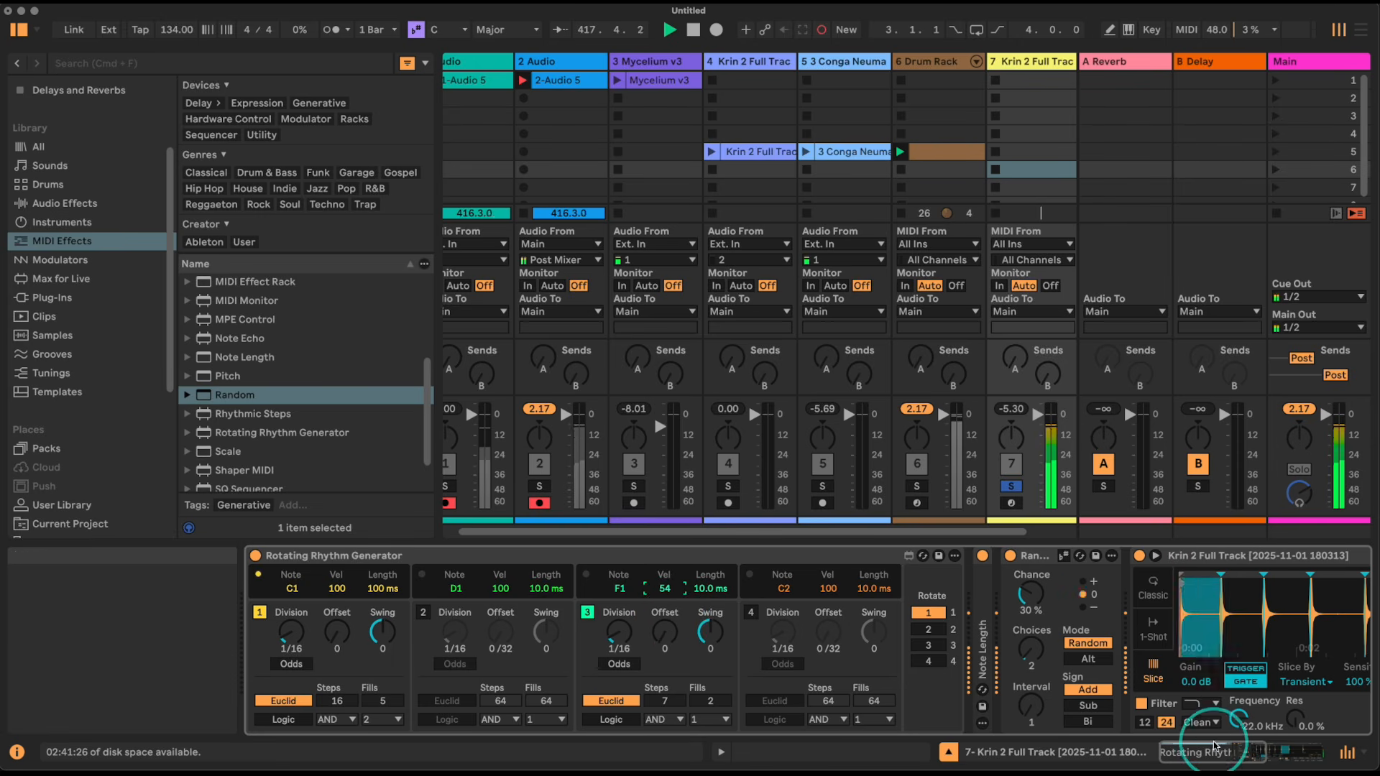
# - Set the sliced Simpler's Vol < Vel modulation to 48% and collapse the device
pyautogui.click(1214, 746)
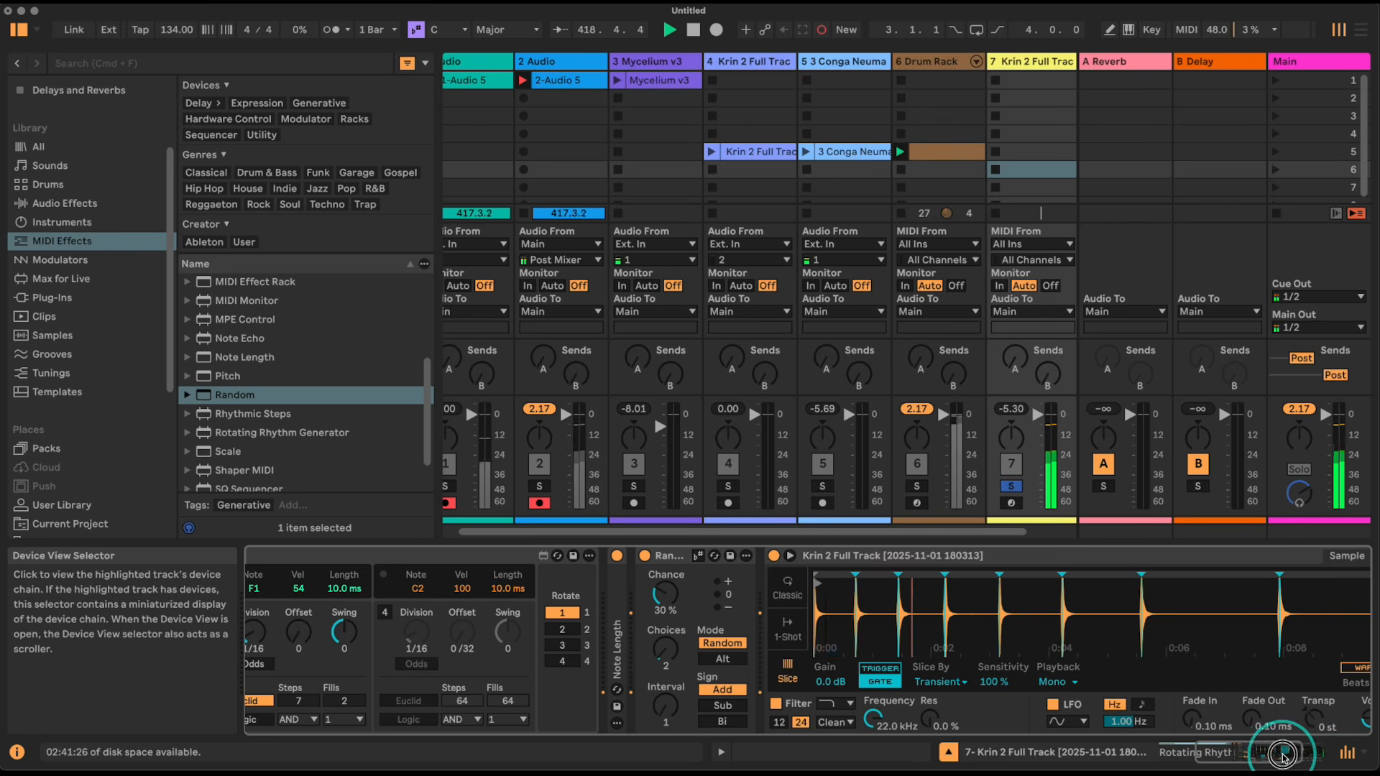
pyautogui.click(1284, 755)
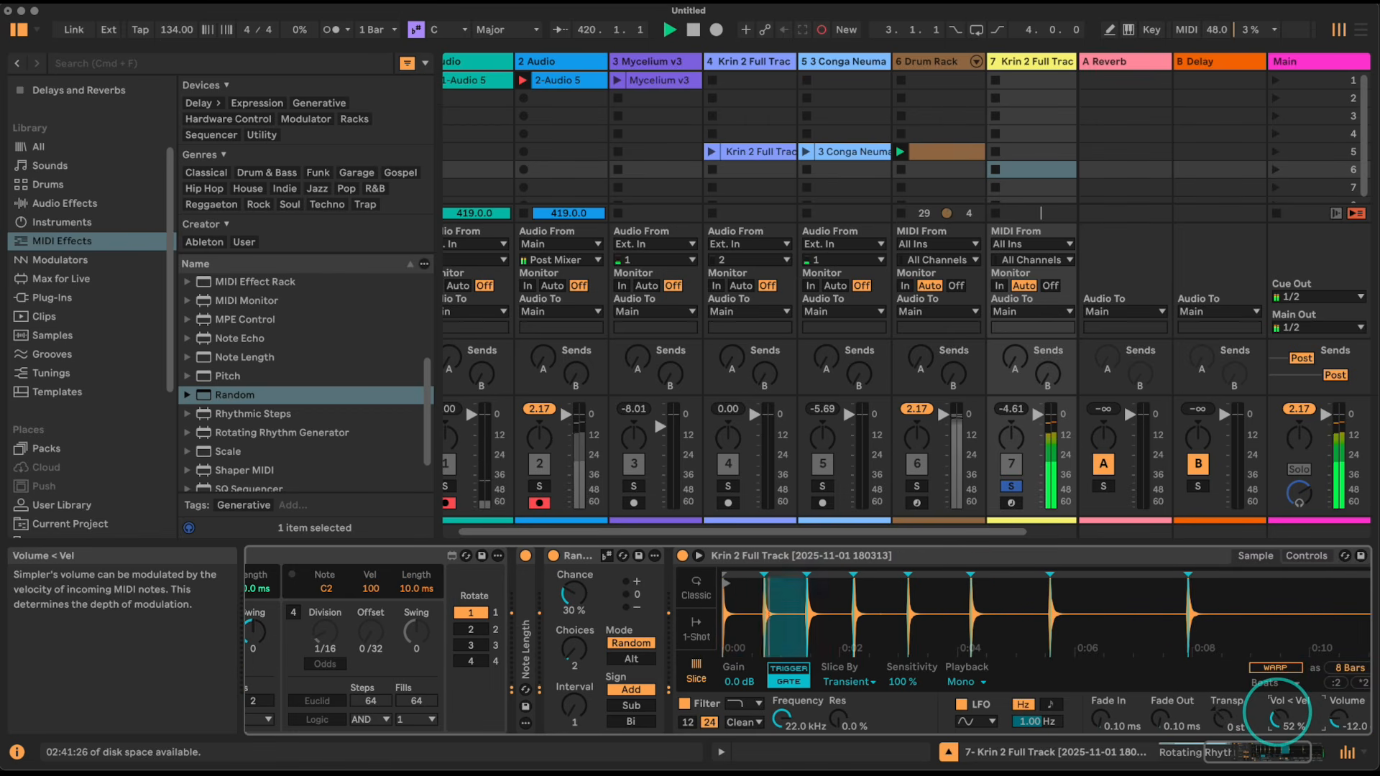
pyautogui.moveTo(1279, 711); pyautogui.dragTo(1341, 759)
pyautogui.doubleClick(665, 557)
pyautogui.click(768, 646)
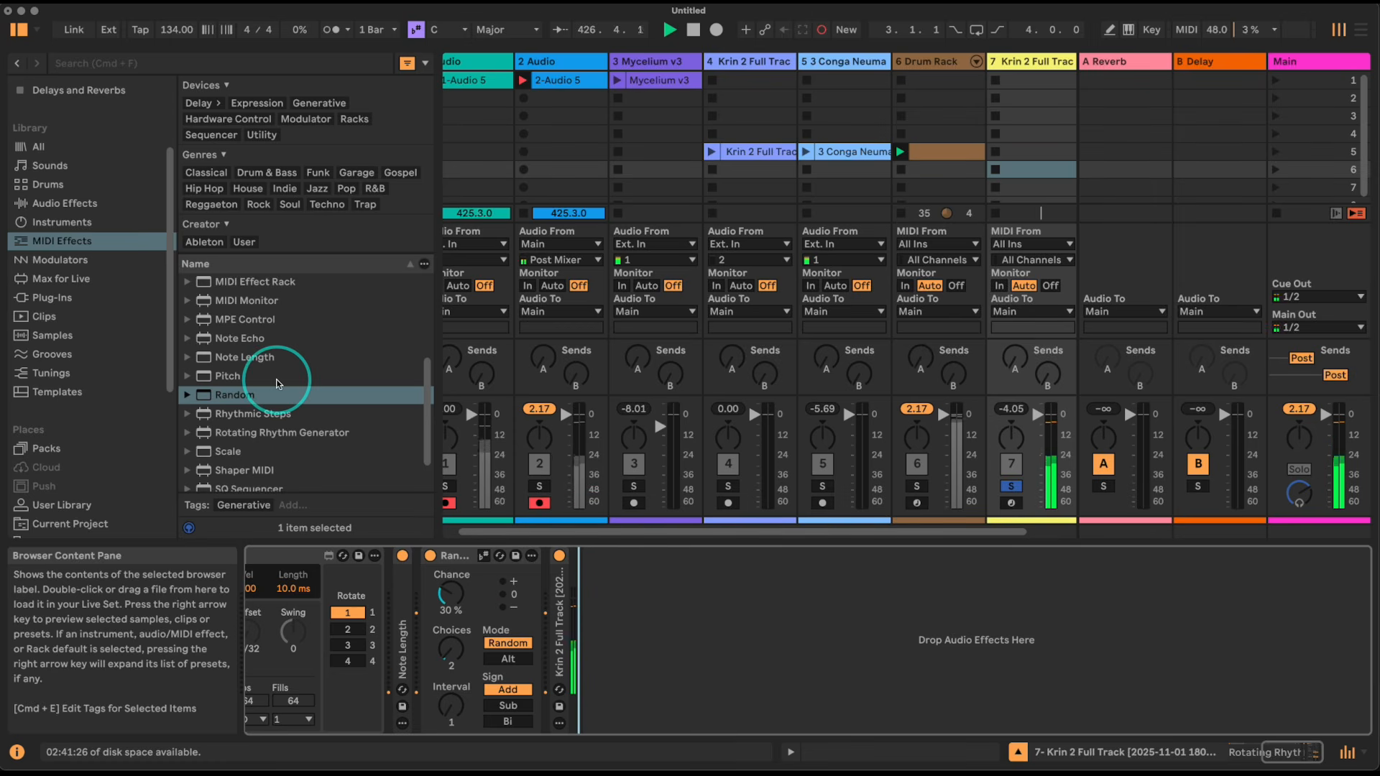
# - Insert the Corpus audio effect after Simpler and set its resonator type to Pipe
pyautogui.scroll(5, 277, 381)
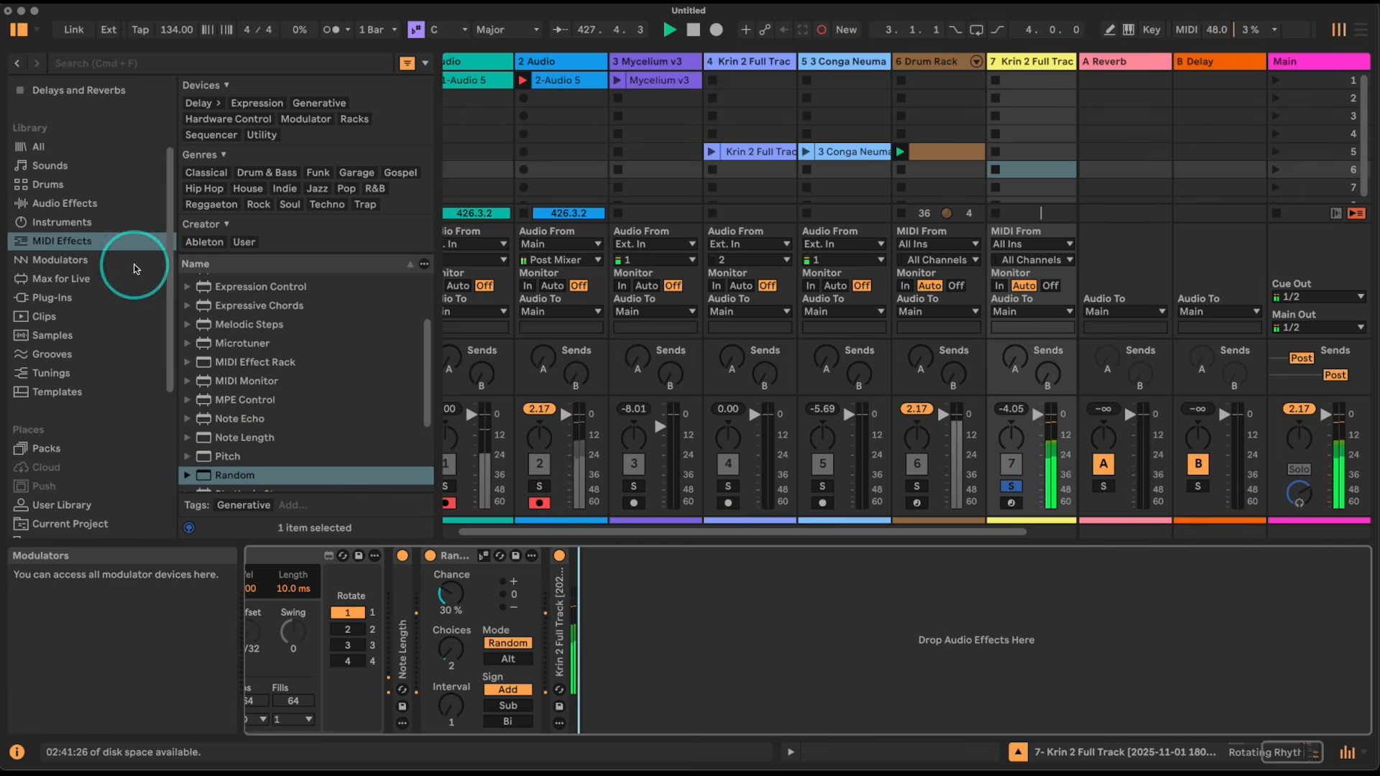
pyautogui.click(106, 204)
pyautogui.scroll(4, 281, 288)
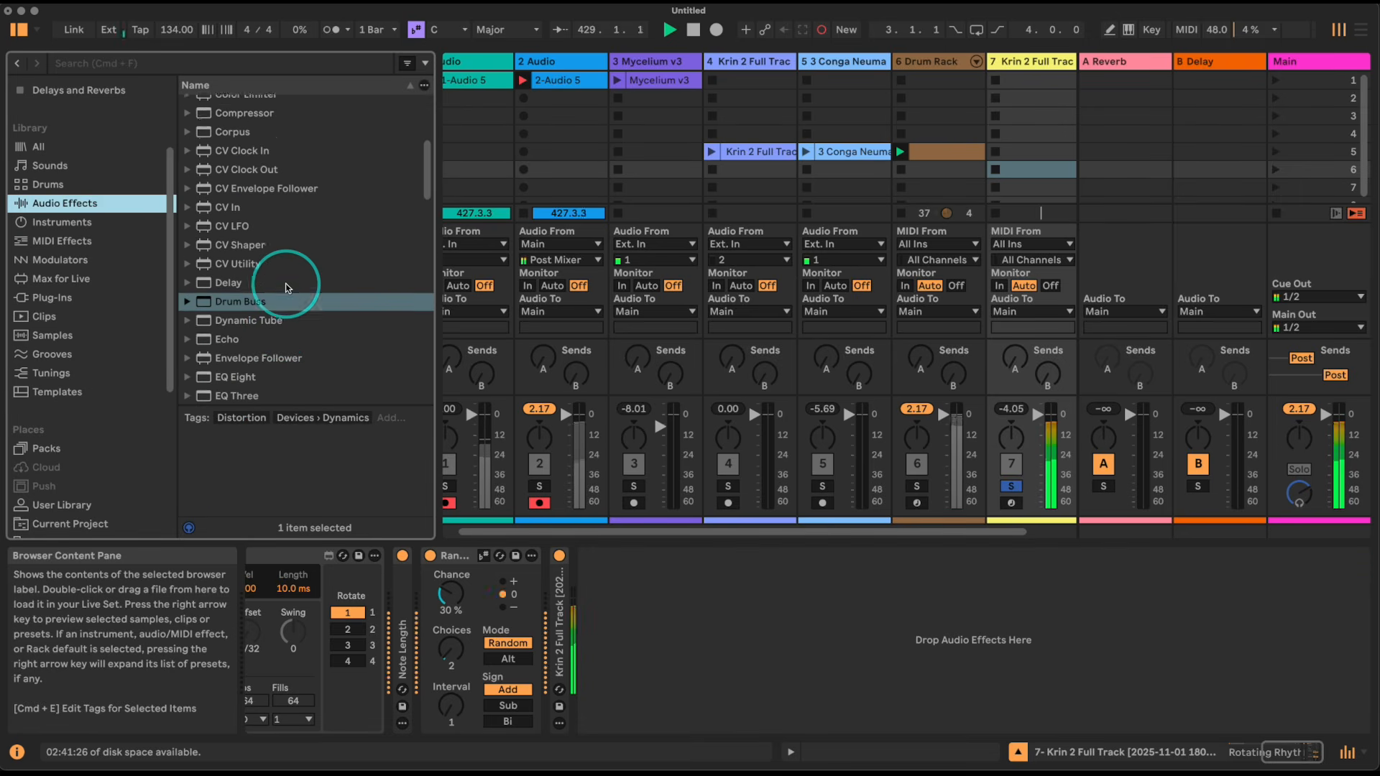
pyautogui.click(233, 173)
pyautogui.moveTo(234, 173); pyautogui.dragTo(575, 582)
pyautogui.click(645, 575)
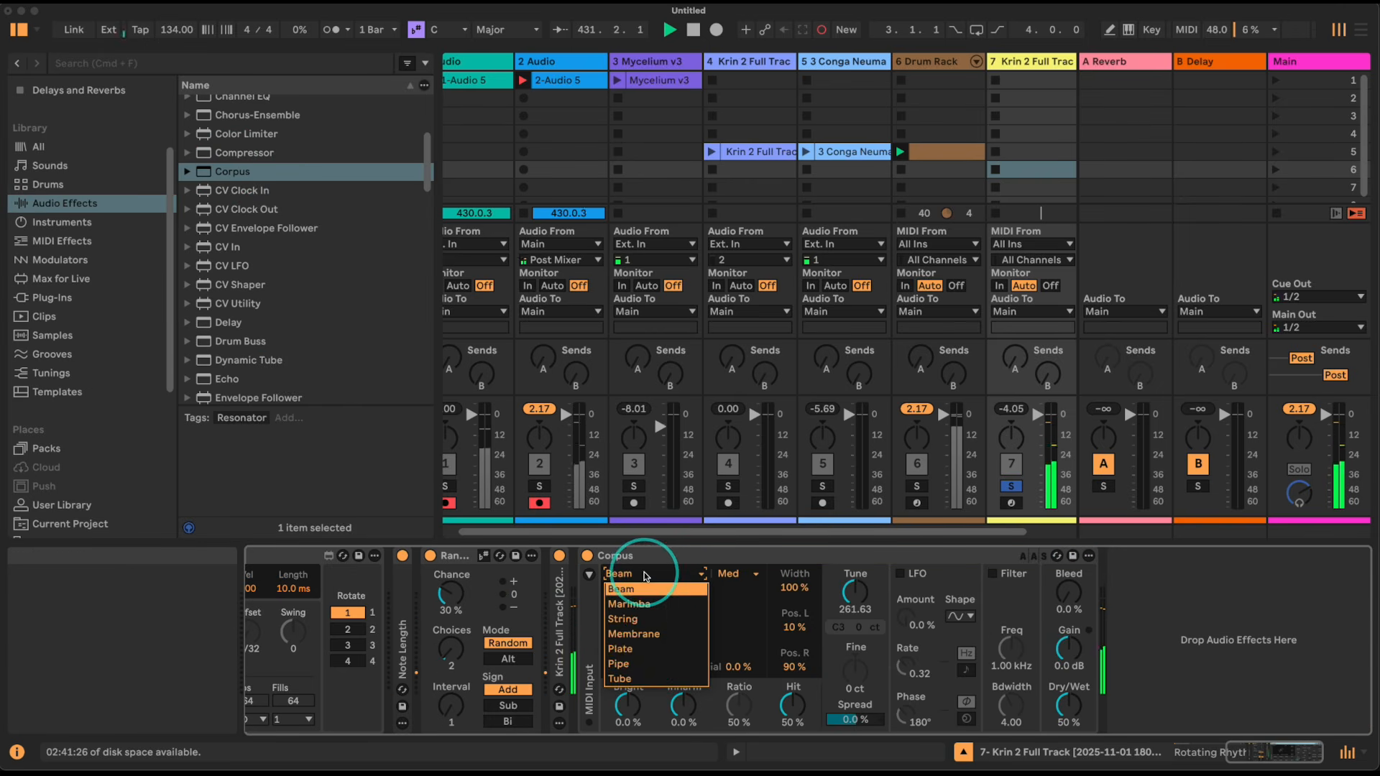
pyautogui.click(653, 663)
# - Set Corpus Tune to 298.55 Hz and Dry/Wet to 48%, and collapse the device
pyautogui.click(860, 596)
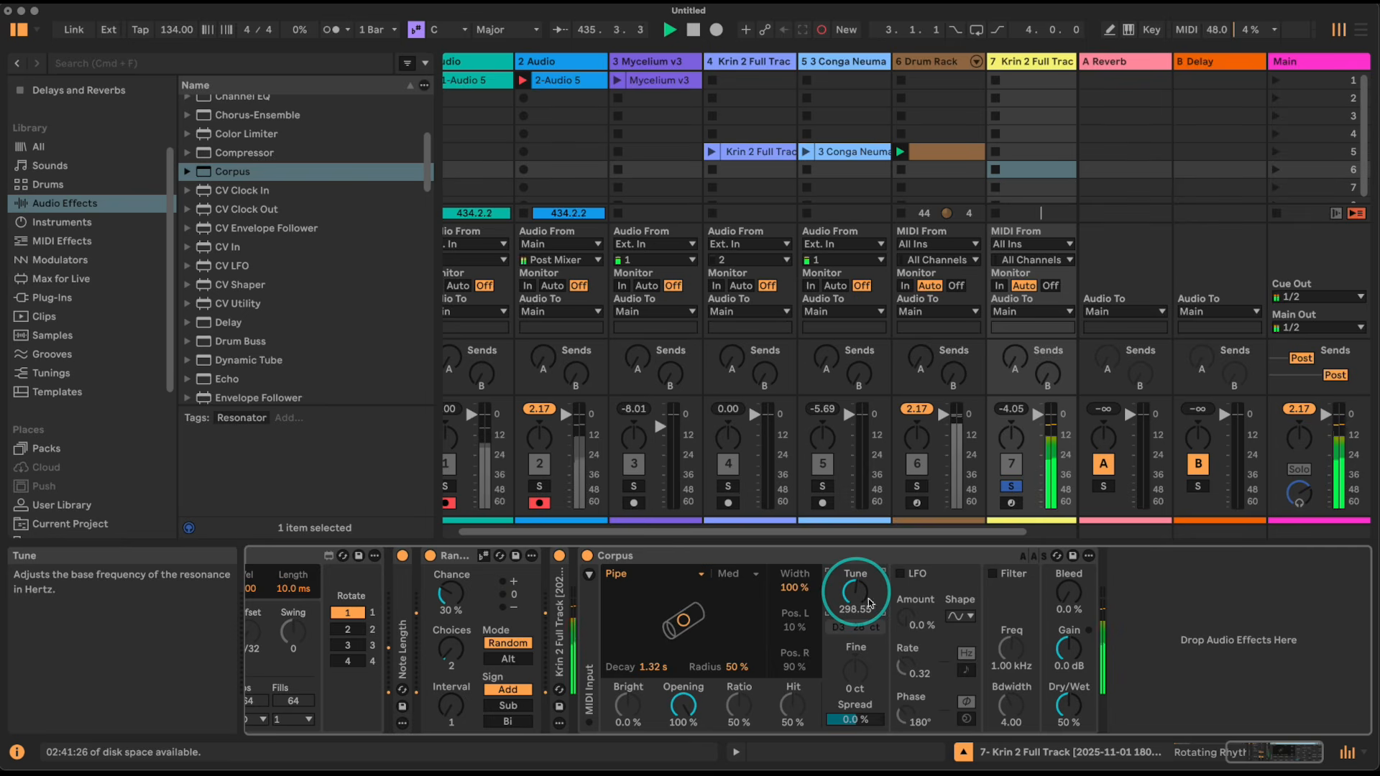
pyautogui.click(1062, 703)
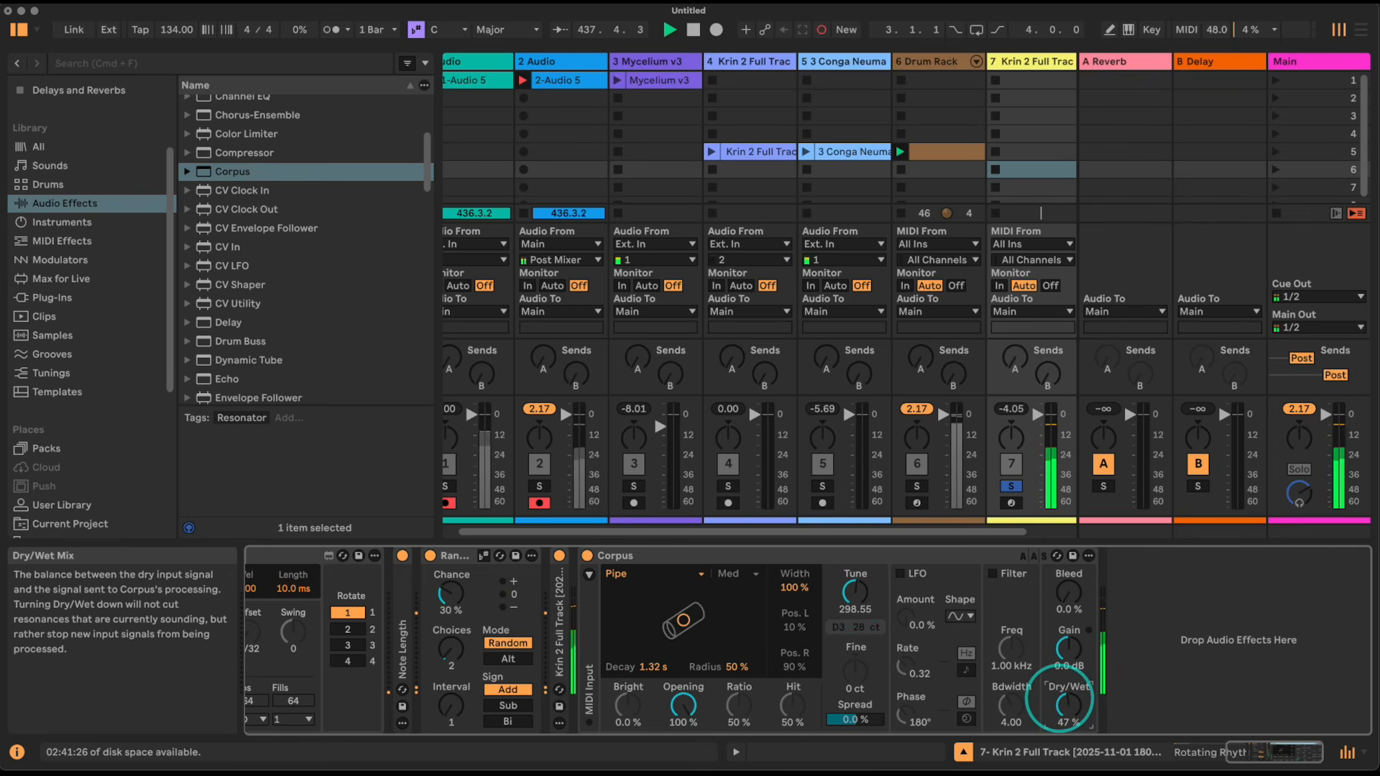
pyautogui.click(654, 667)
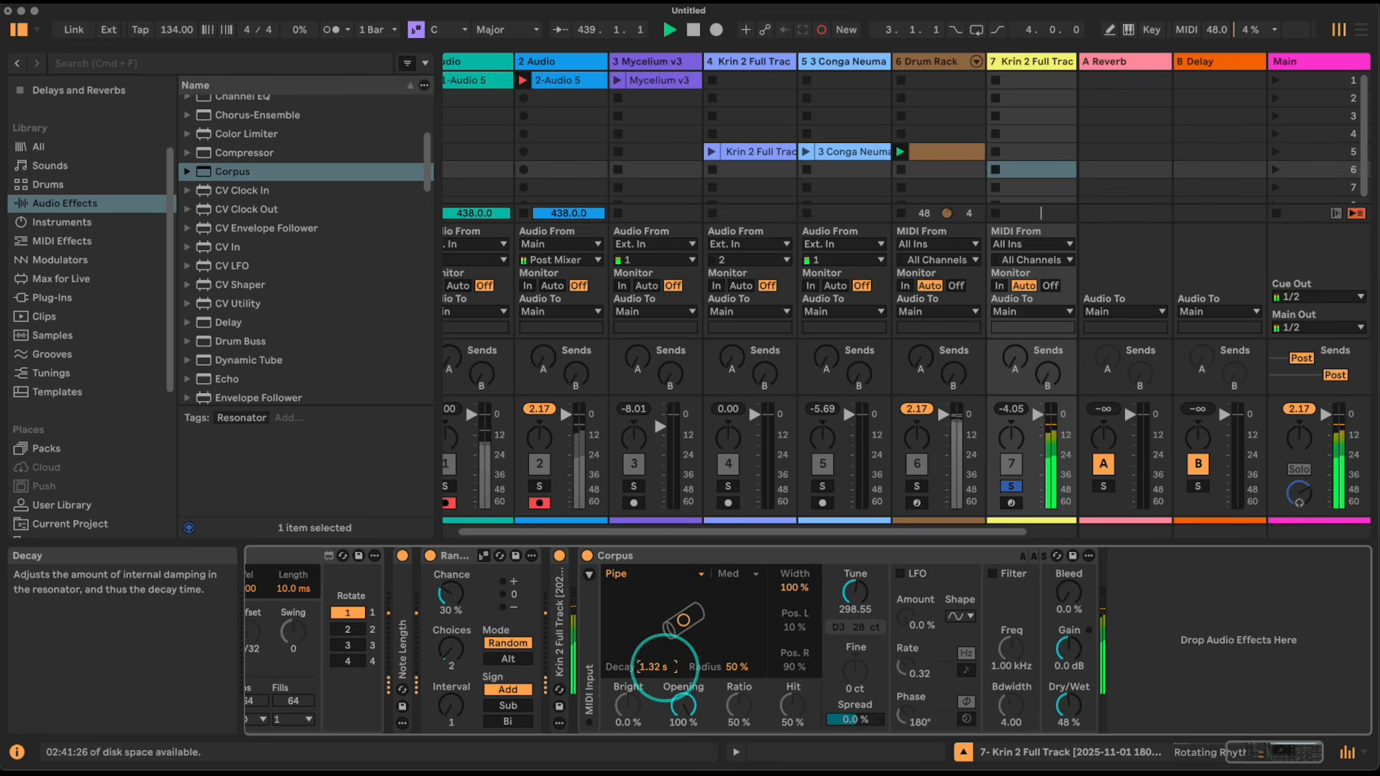
pyautogui.doubleClick(625, 556)
# - Insert Limiter after Corpus with the ceiling at -7.8 dB and Input Gain at 13 dB
pyautogui.scroll(-3, 277, 255)
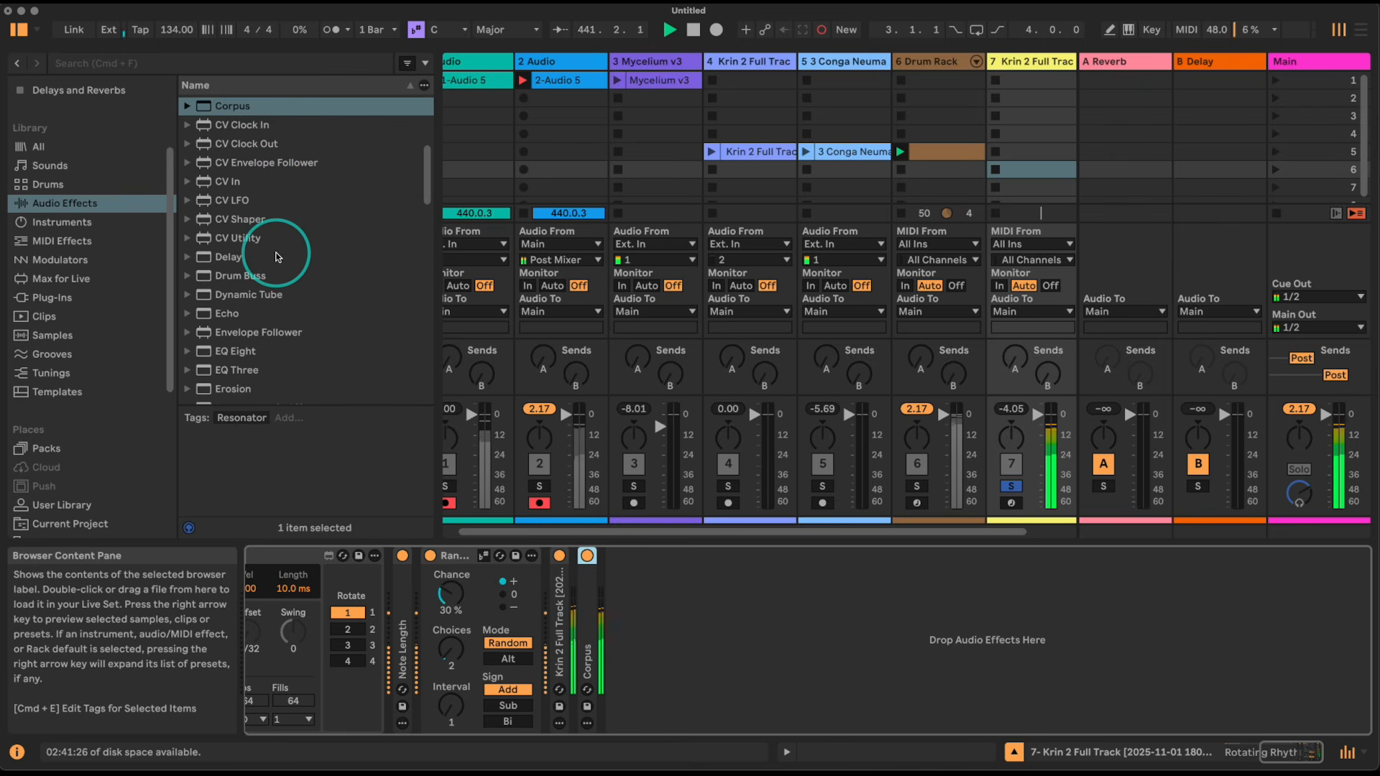
pyautogui.scroll(-2, 277, 255)
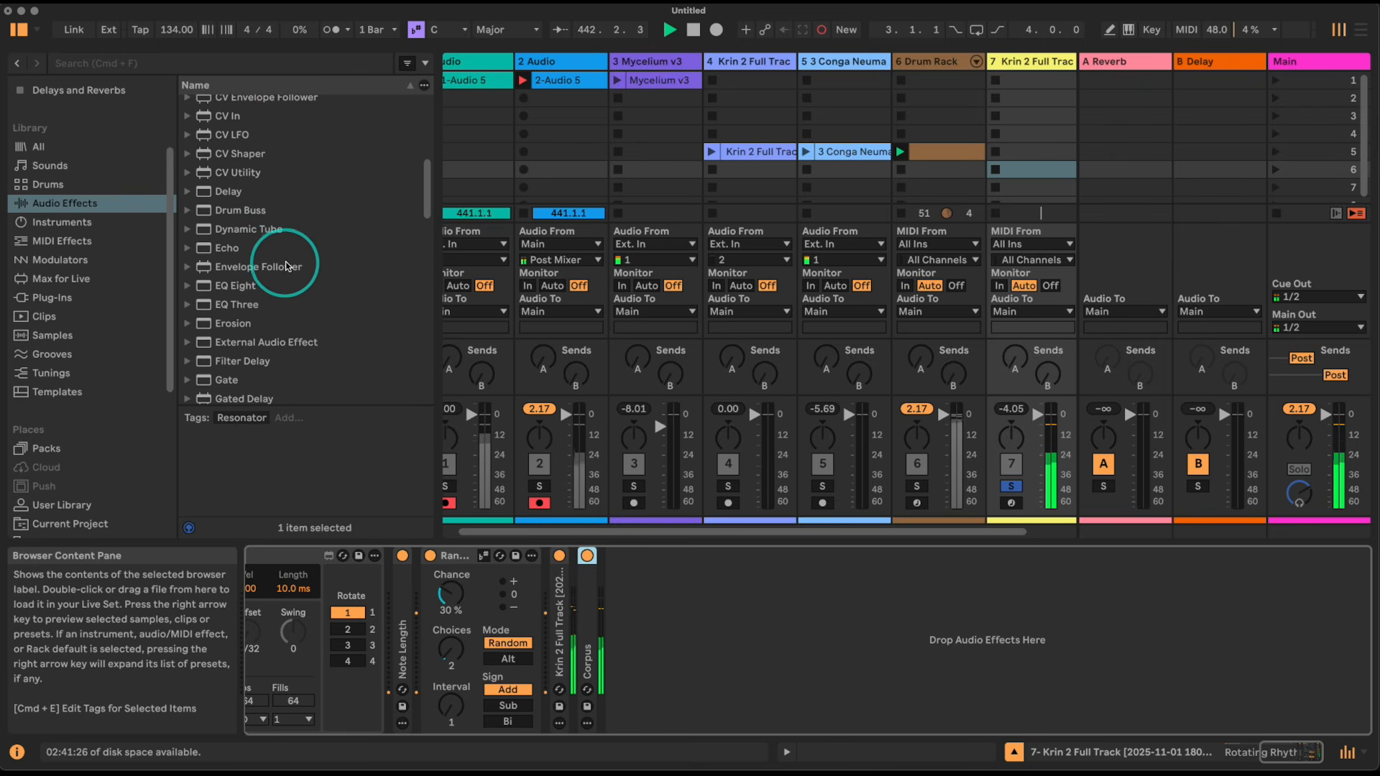
pyautogui.scroll(-5, 285, 282)
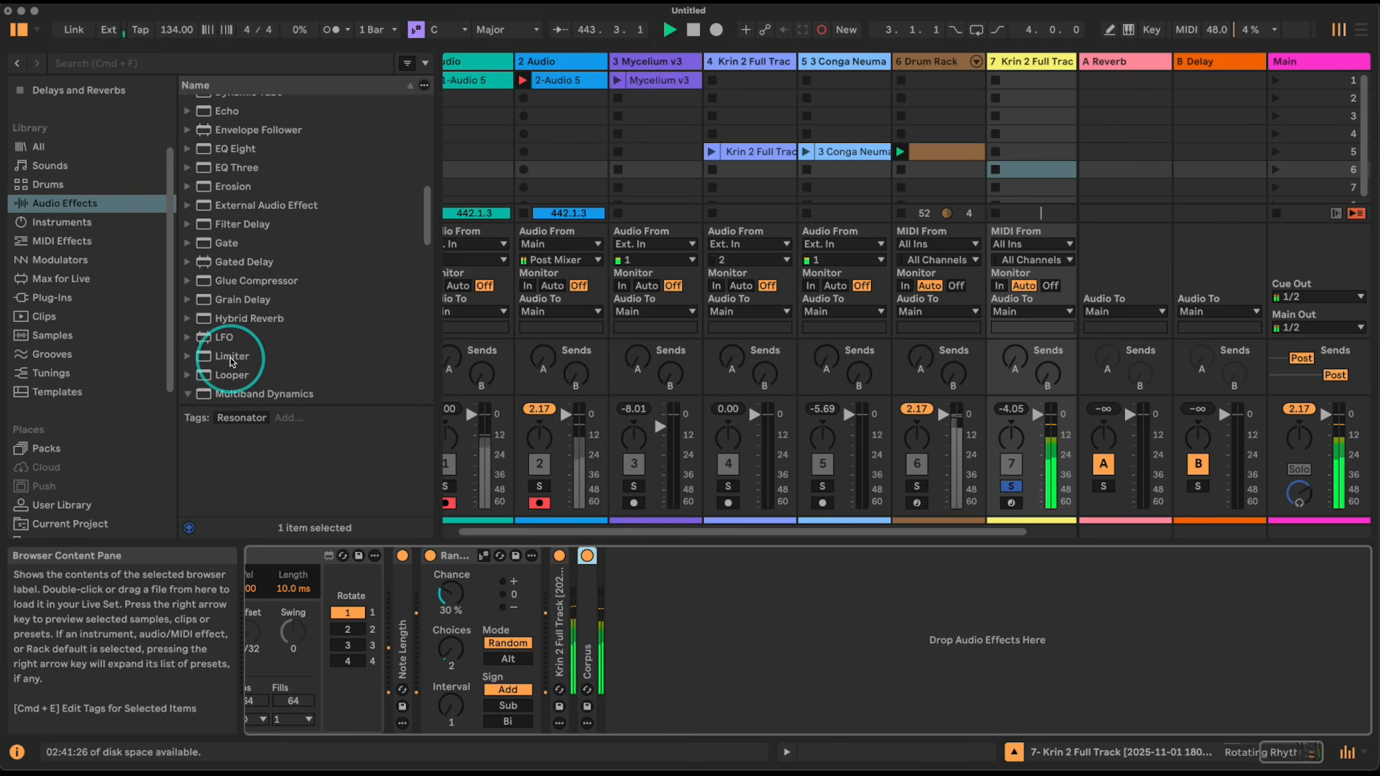
pyautogui.moveTo(231, 361); pyautogui.dragTo(728, 644)
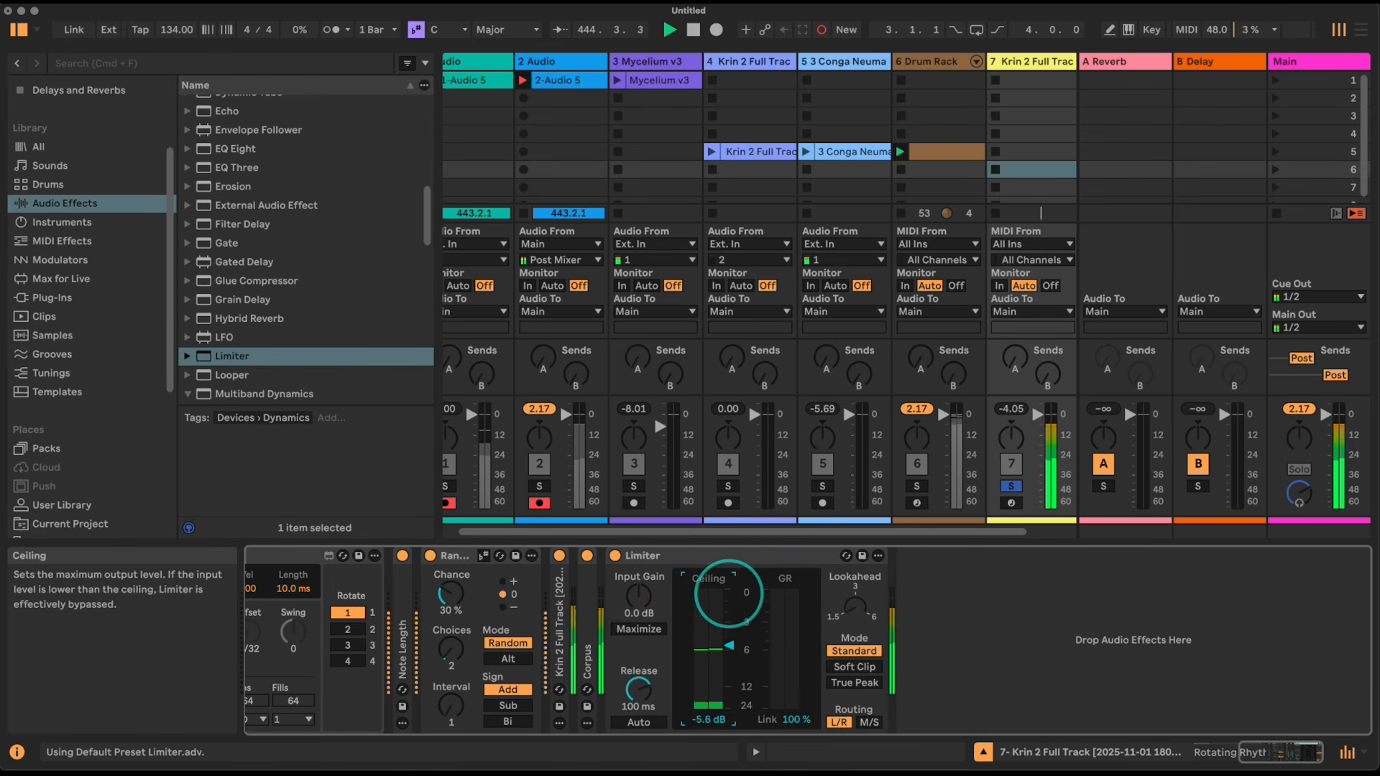
pyautogui.moveTo(638, 595); pyautogui.dragTo(639, 547)
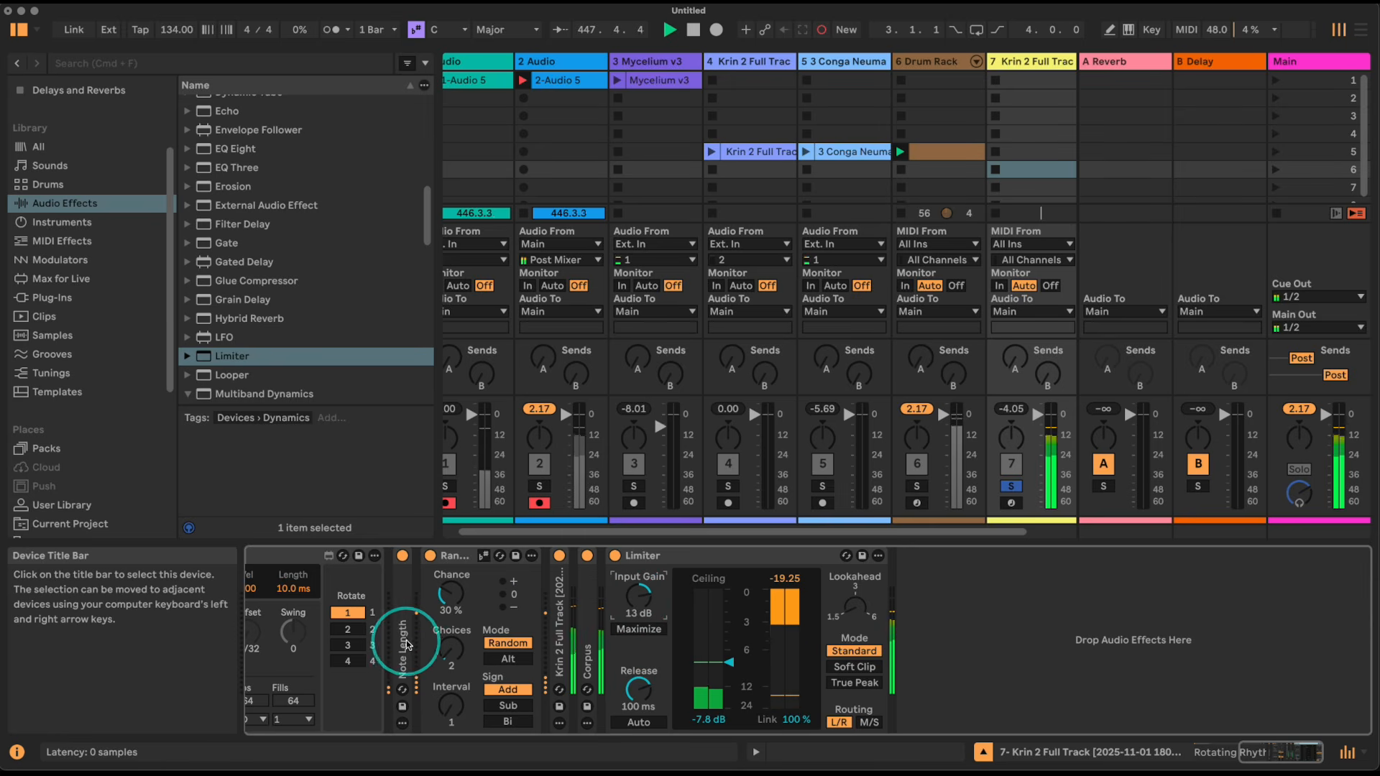
# - Expand Simpler, set its Fade Out to 328 ms, and collapse both Simpler and Limiter
pyautogui.doubleClick(560, 576)
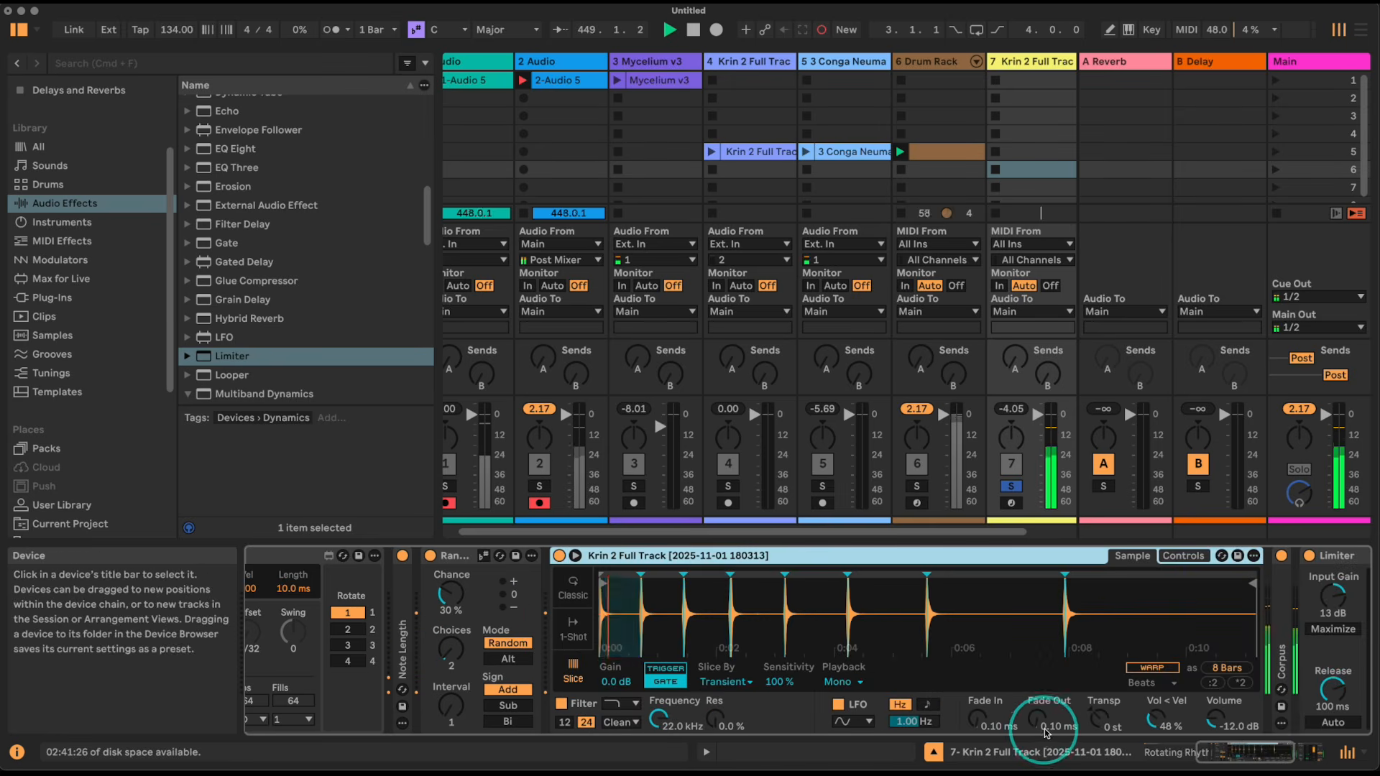
pyautogui.moveTo(1036, 719); pyautogui.dragTo(1036, 713)
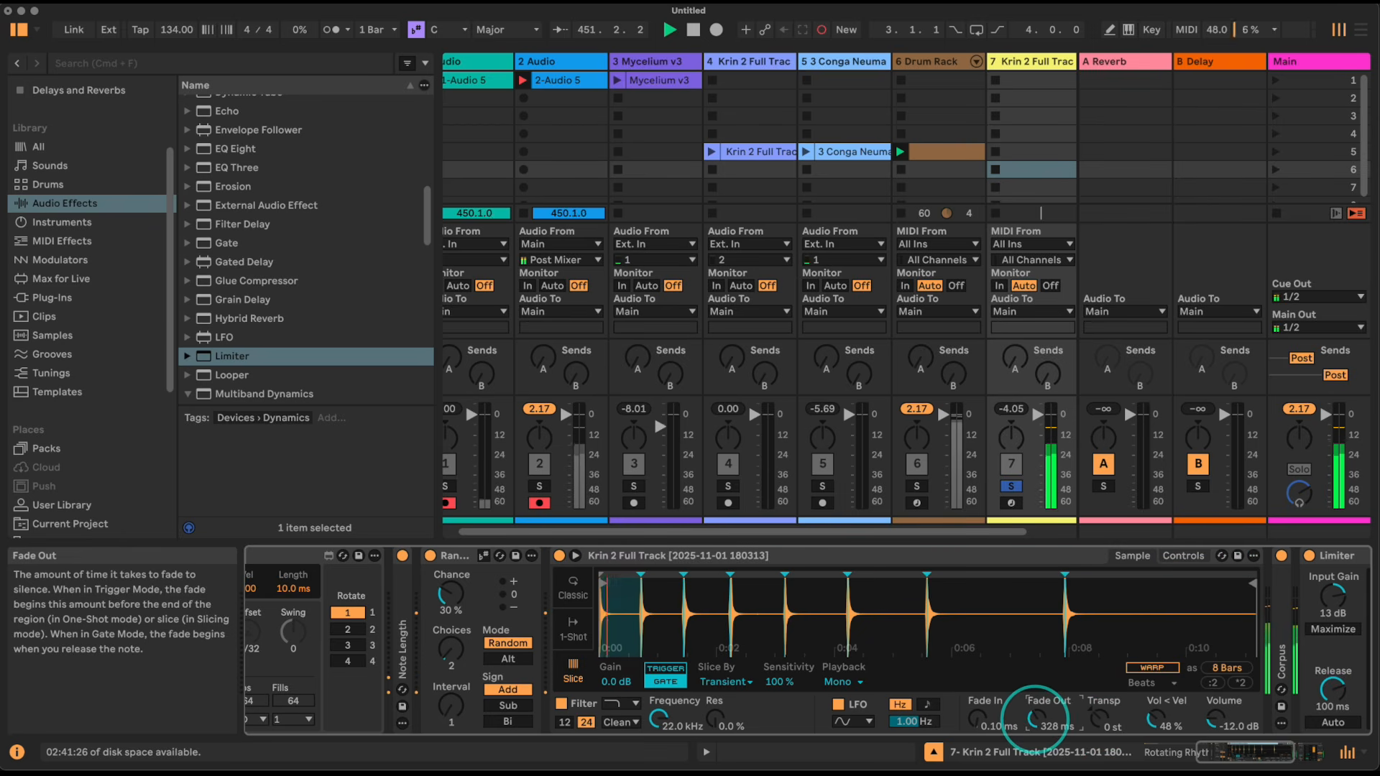
pyautogui.doubleClick(721, 555)
pyautogui.doubleClick(719, 557)
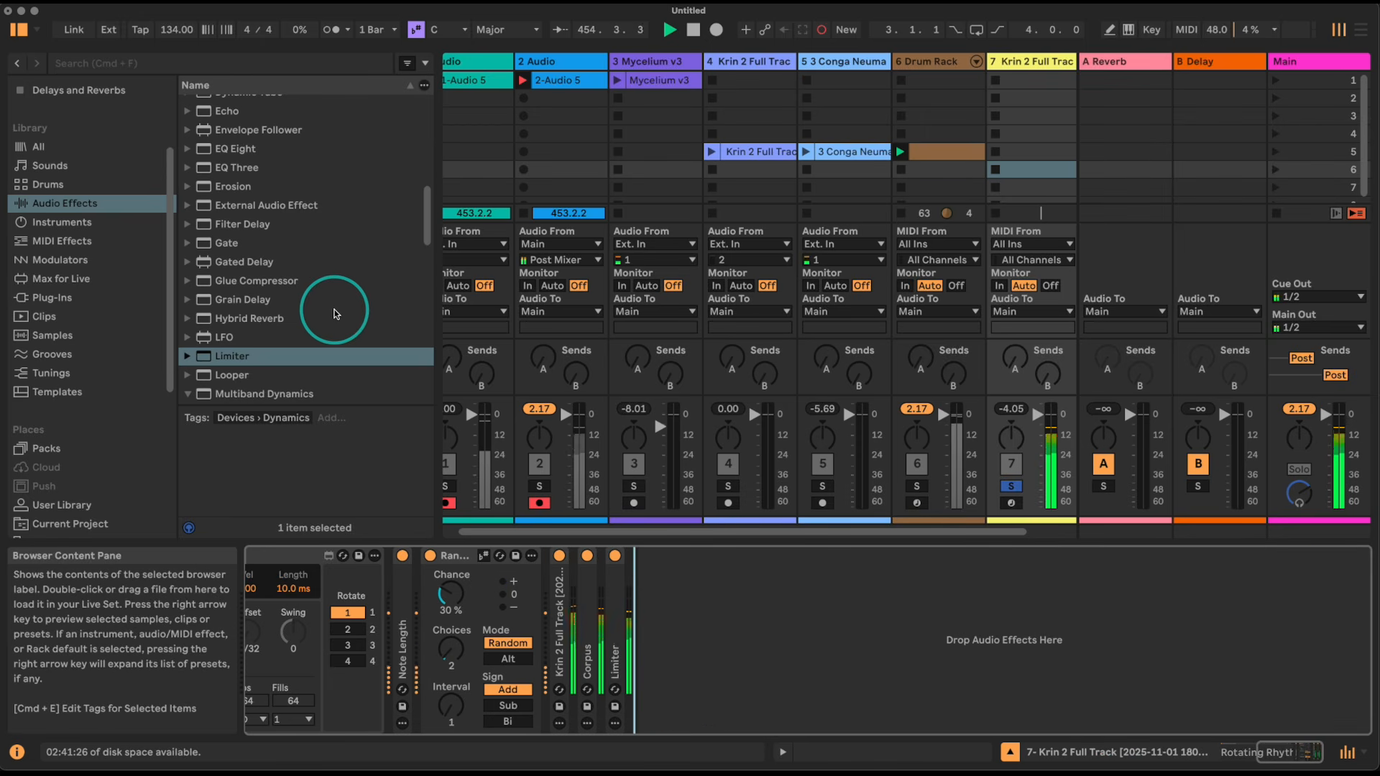
# - Try the OTT preset of Multiband Dynamics after Limiter and delete it from the chain
pyautogui.scroll(5, 335, 314)
pyautogui.scroll(-15, 336, 314)
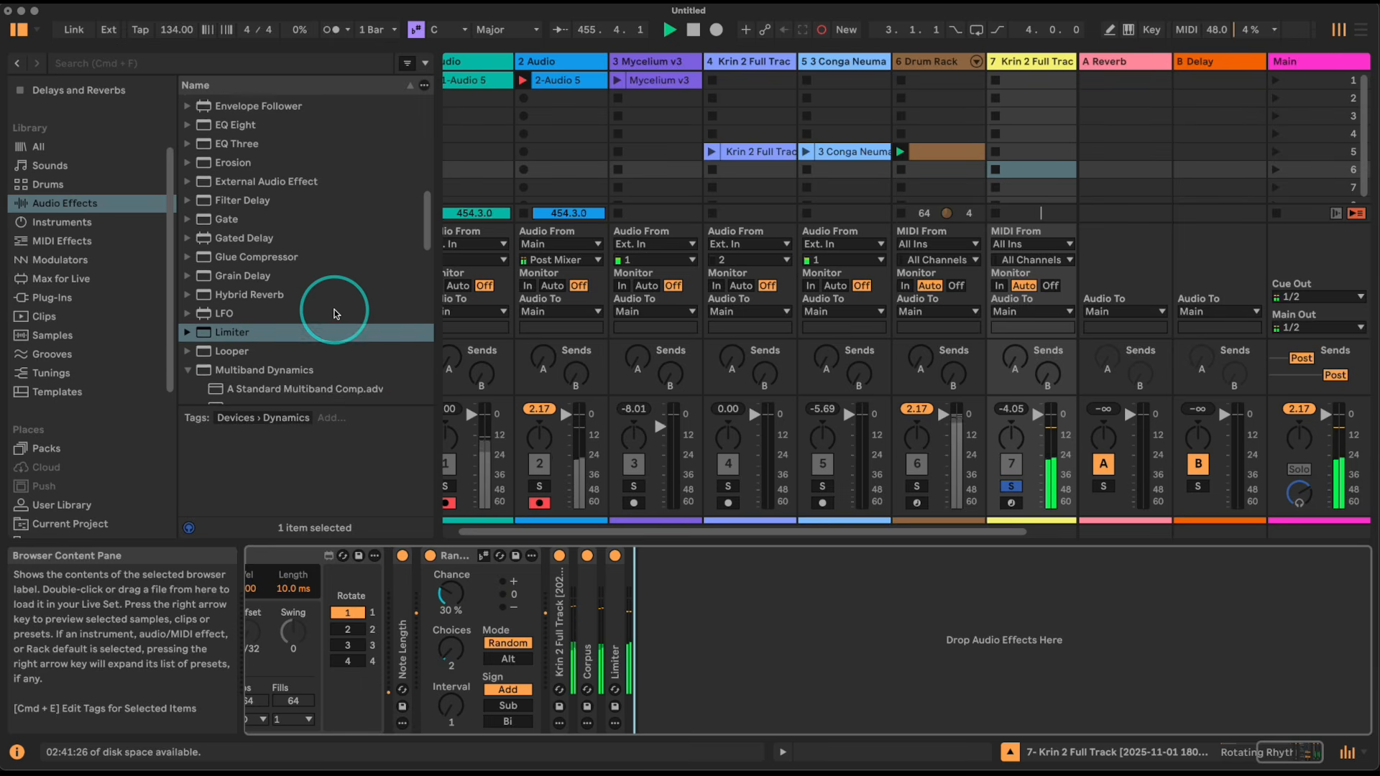
pyautogui.moveTo(247, 368); pyautogui.dragTo(755, 640)
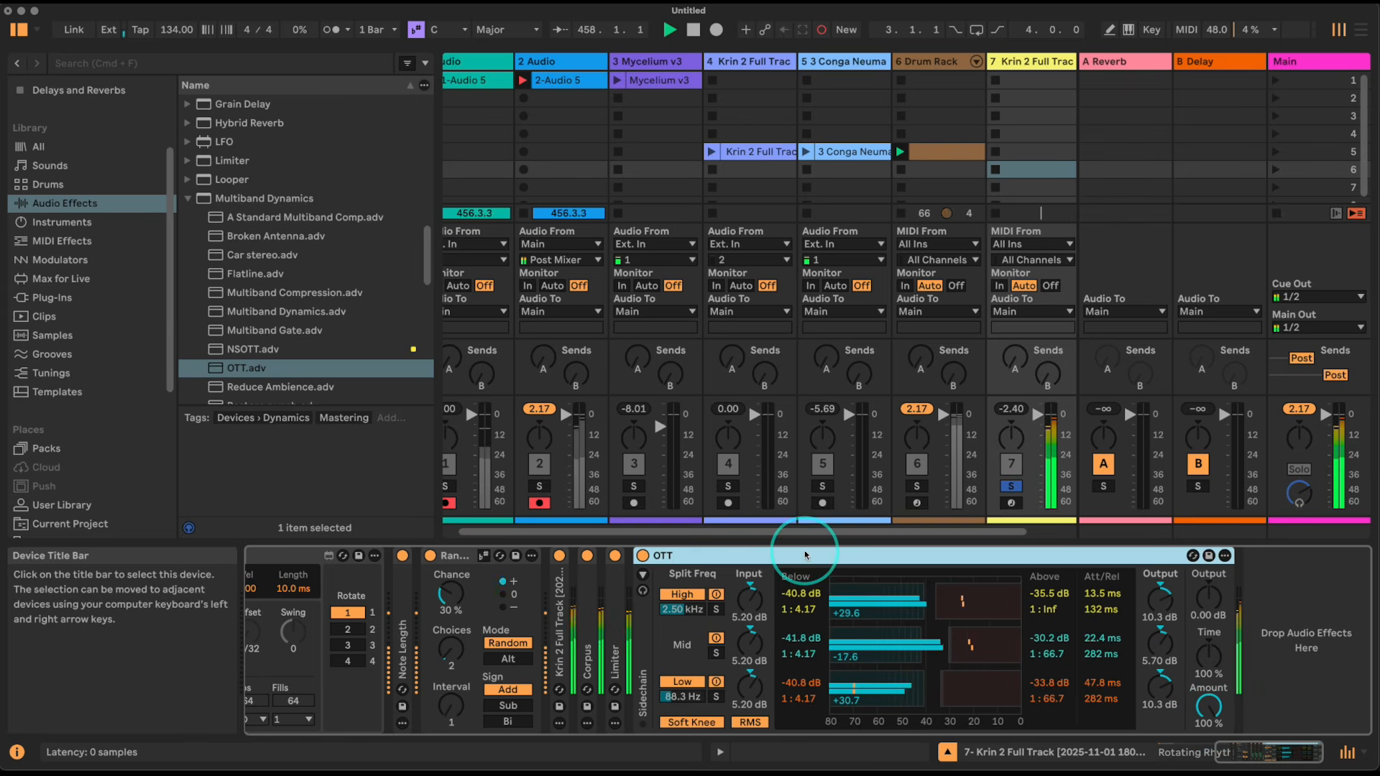
pyautogui.press('Delete')
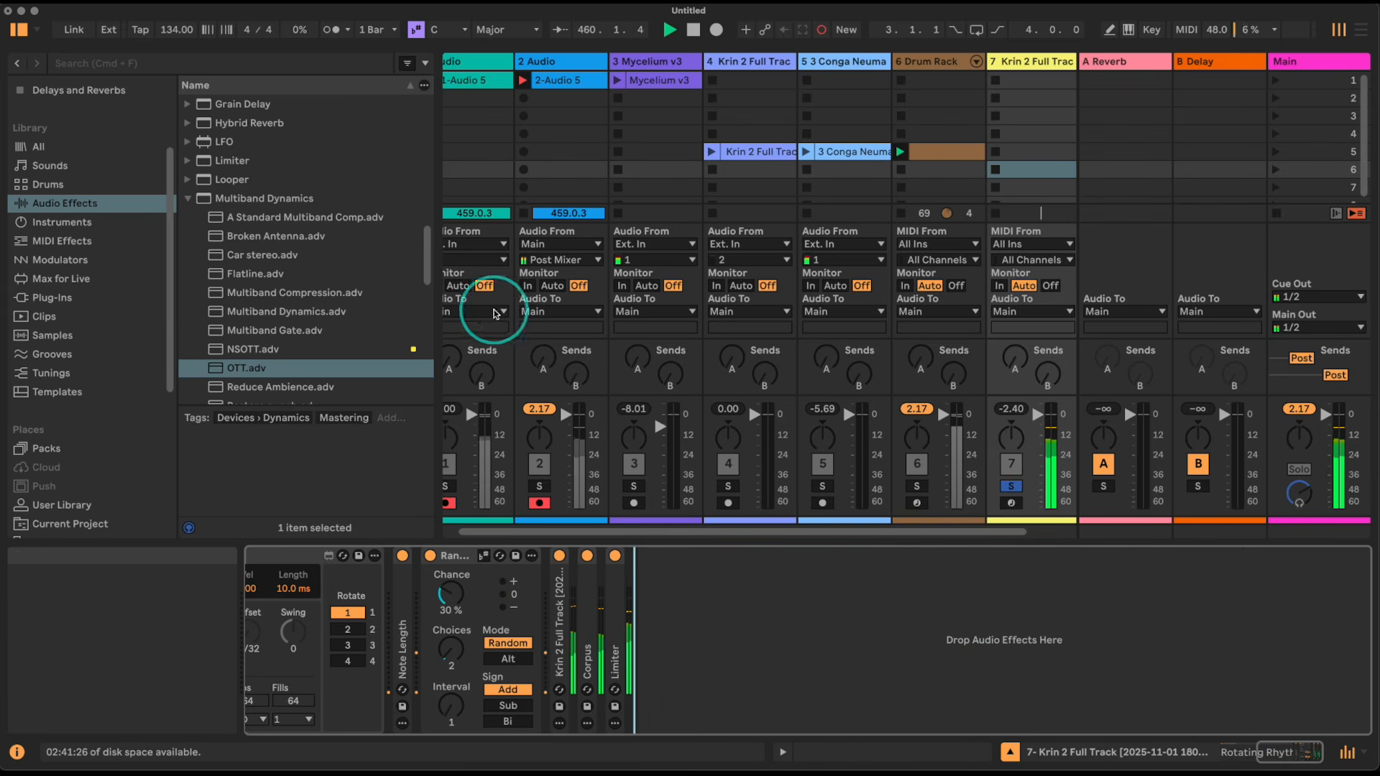
# - Insert Drum Buss after Limiter, set Transients to -0.62, and collapse the device
pyautogui.scroll(6, 305, 277)
pyautogui.moveTo(248, 184); pyautogui.dragTo(721, 724)
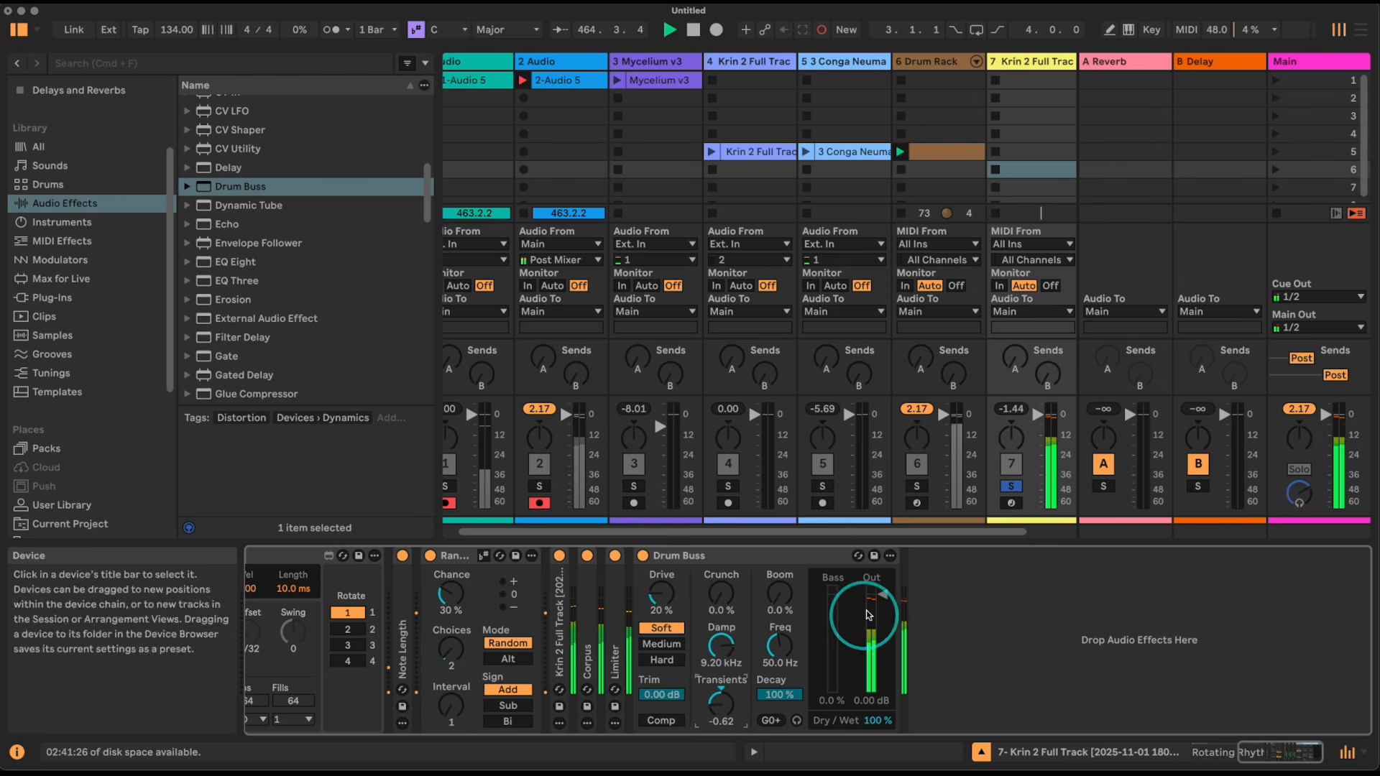
pyautogui.doubleClick(725, 557)
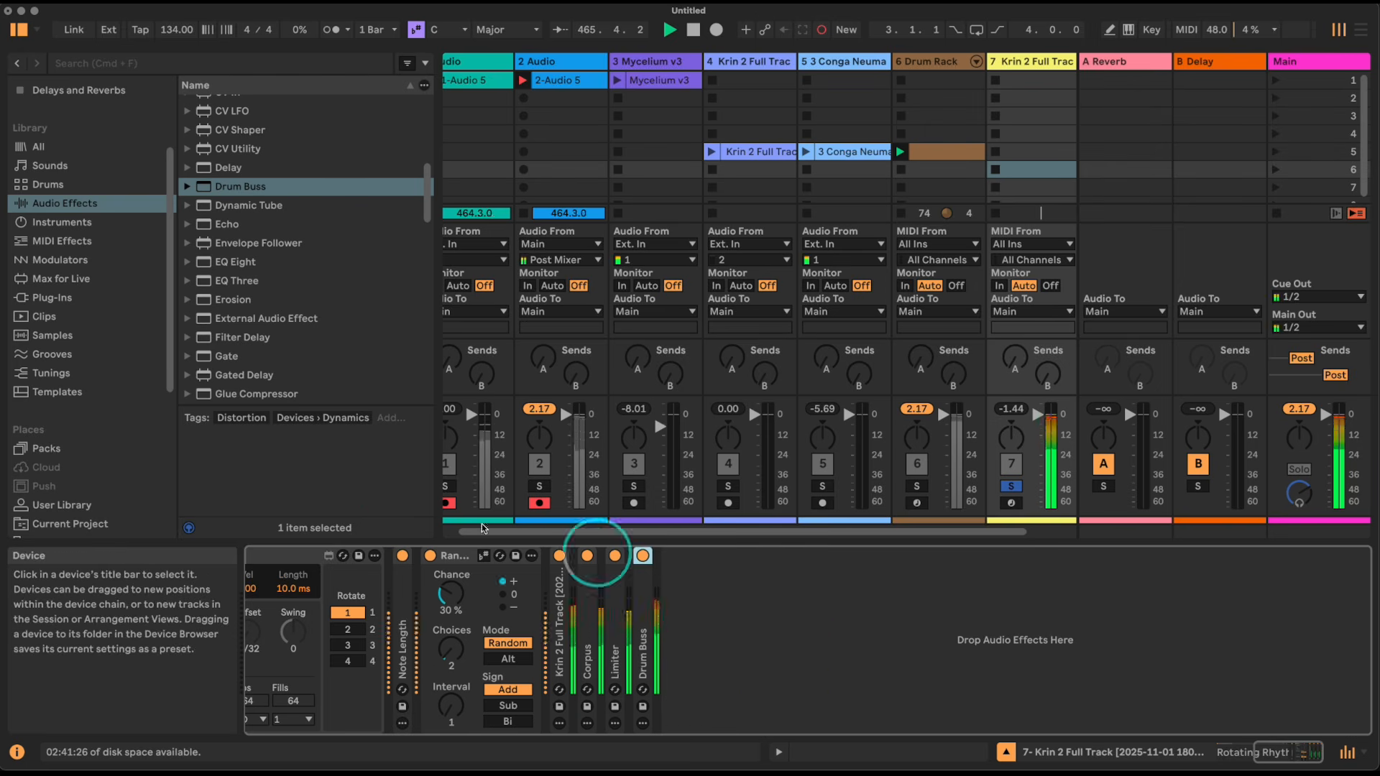
# - Insert Reverb after Drum Buss and set its Dry/Wet to 100%
pyautogui.scroll(-4, 285, 324)
pyautogui.scroll(-3, 286, 324)
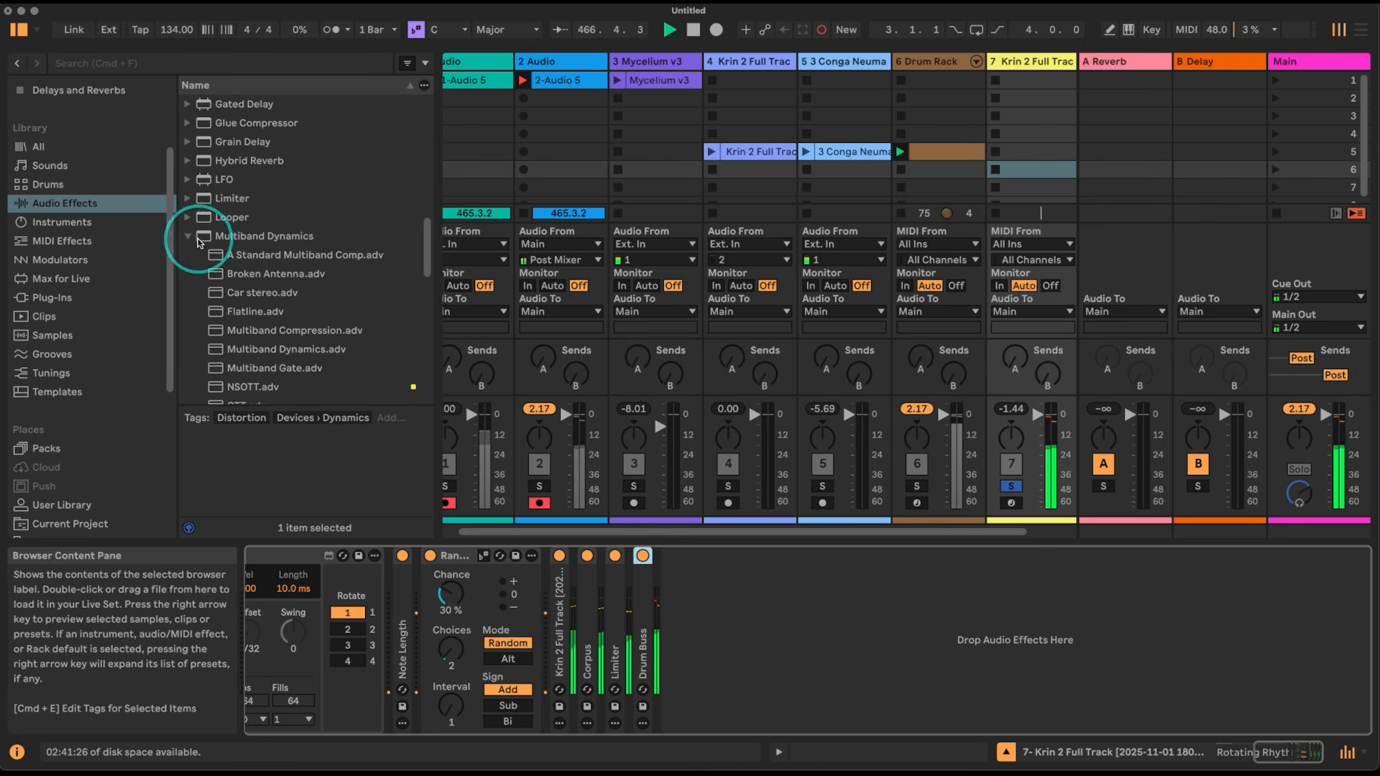
pyautogui.click(188, 236)
pyautogui.scroll(-4, 278, 297)
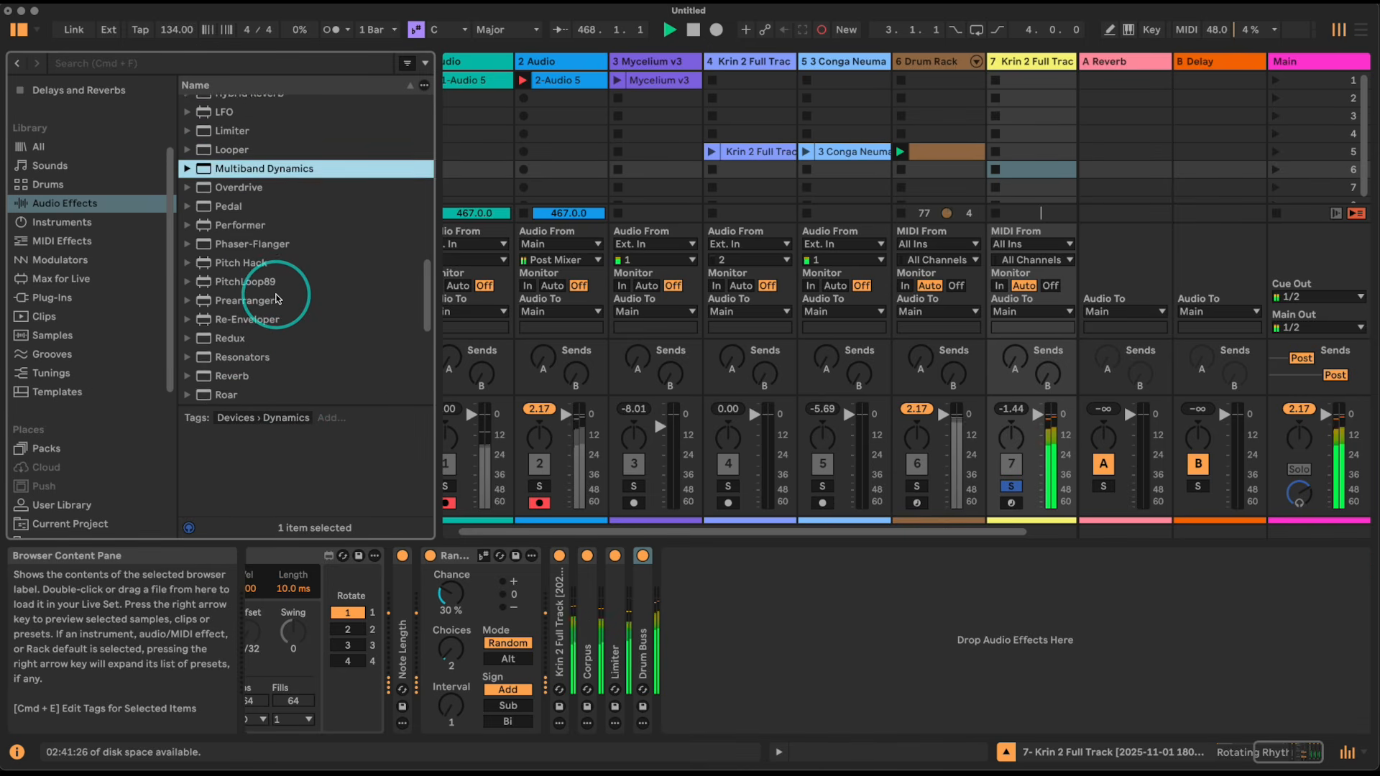
pyautogui.moveTo(217, 321); pyautogui.dragTo(689, 581)
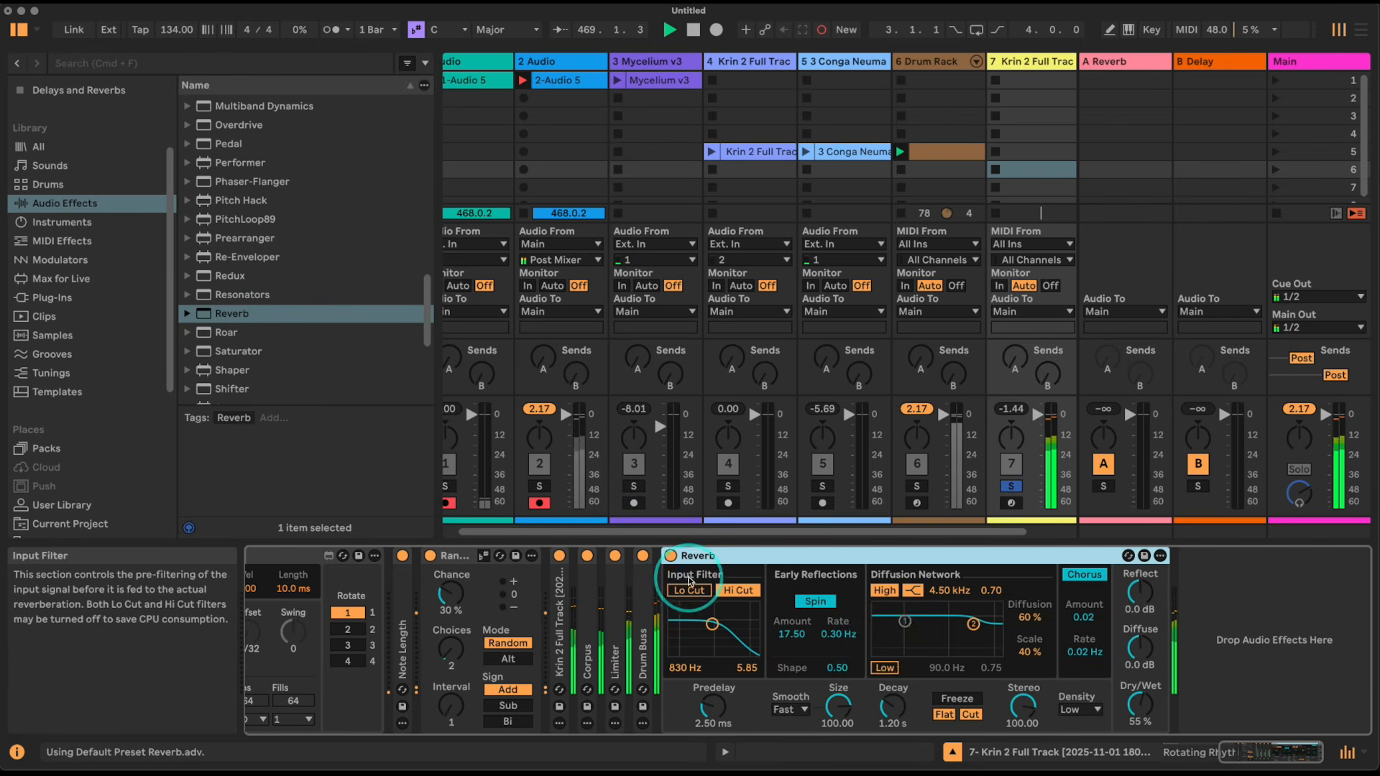
pyautogui.moveTo(1141, 705); pyautogui.dragTo(1141, 727)
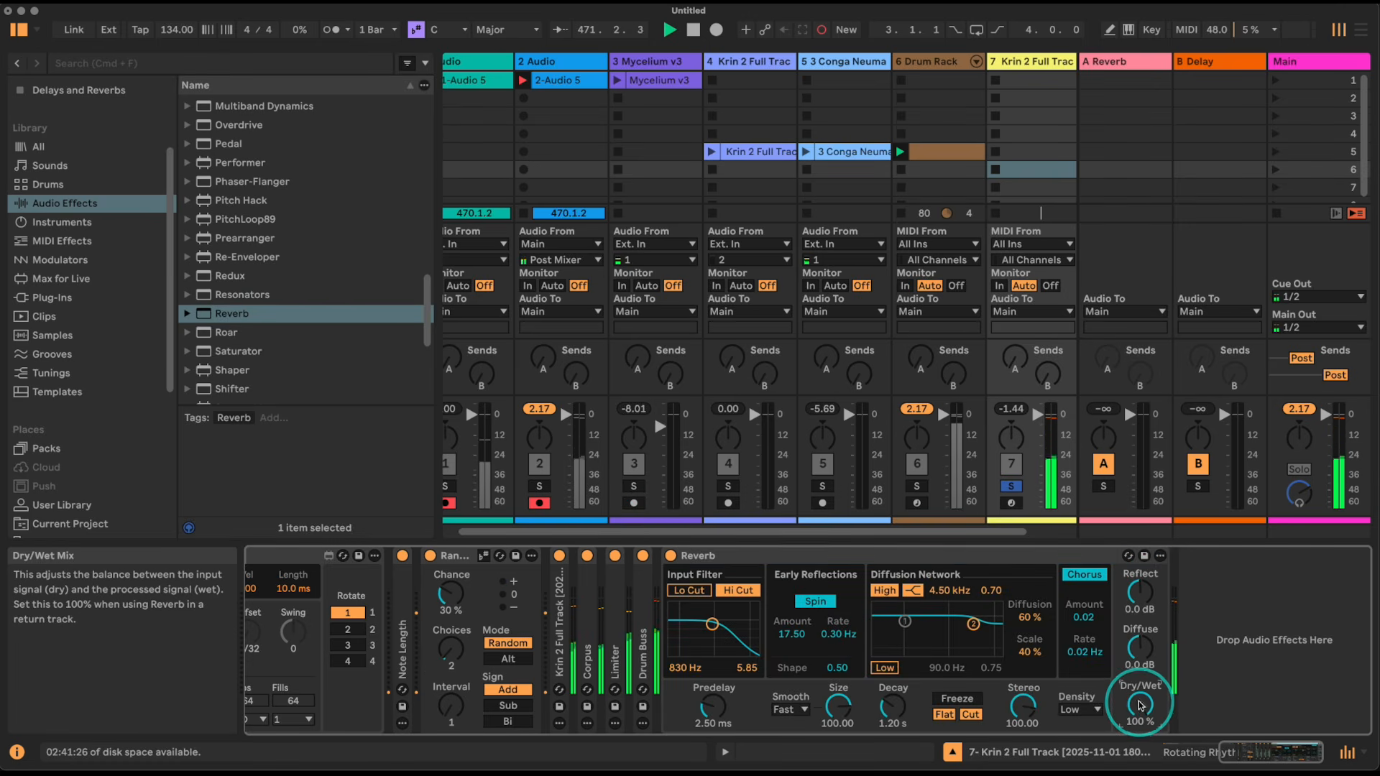
# - Group Reverb into an Audio Effect Rack, show its chain list, and create a second empty chain
pyautogui.click(773, 557)
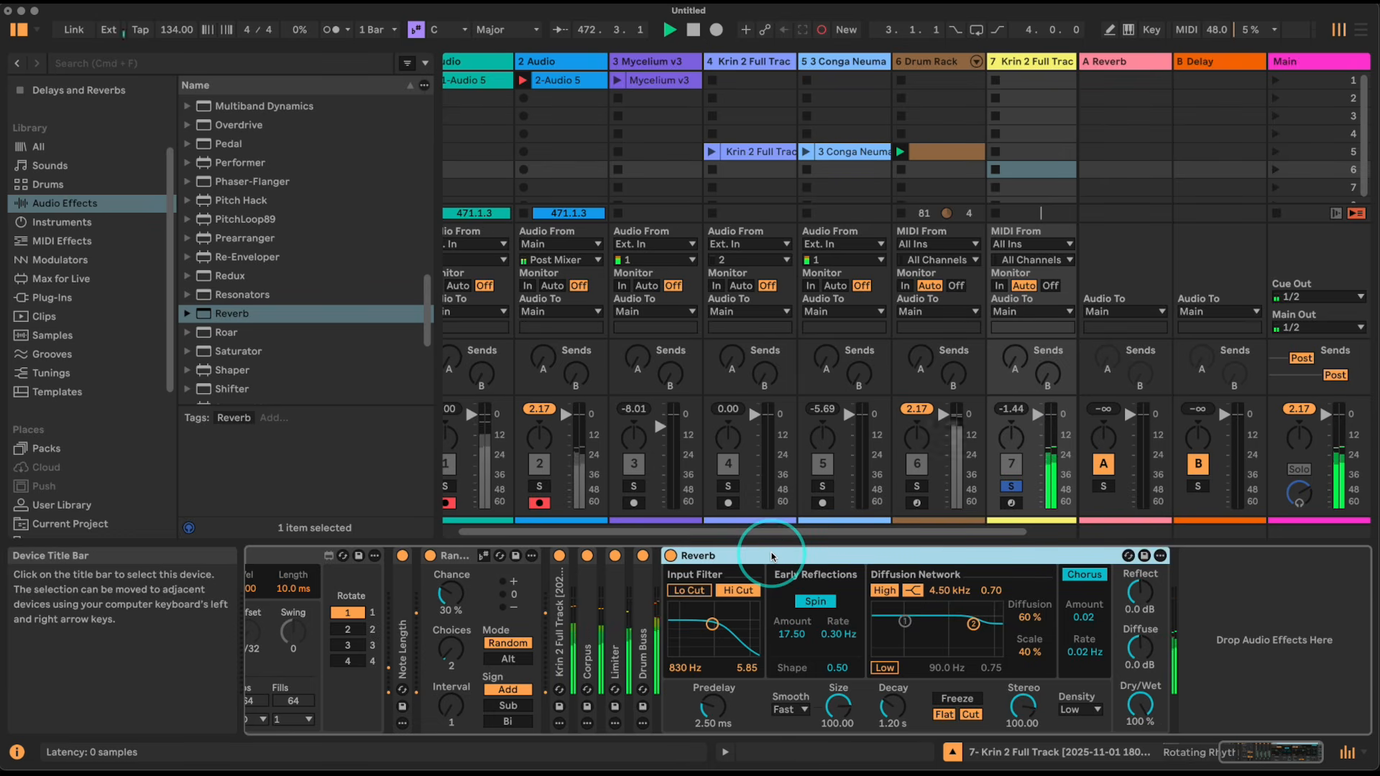
pyautogui.press('super+g')
pyautogui.click(672, 627)
pyautogui.click(672, 626)
pyautogui.rightClick(739, 674)
pyautogui.click(756, 682)
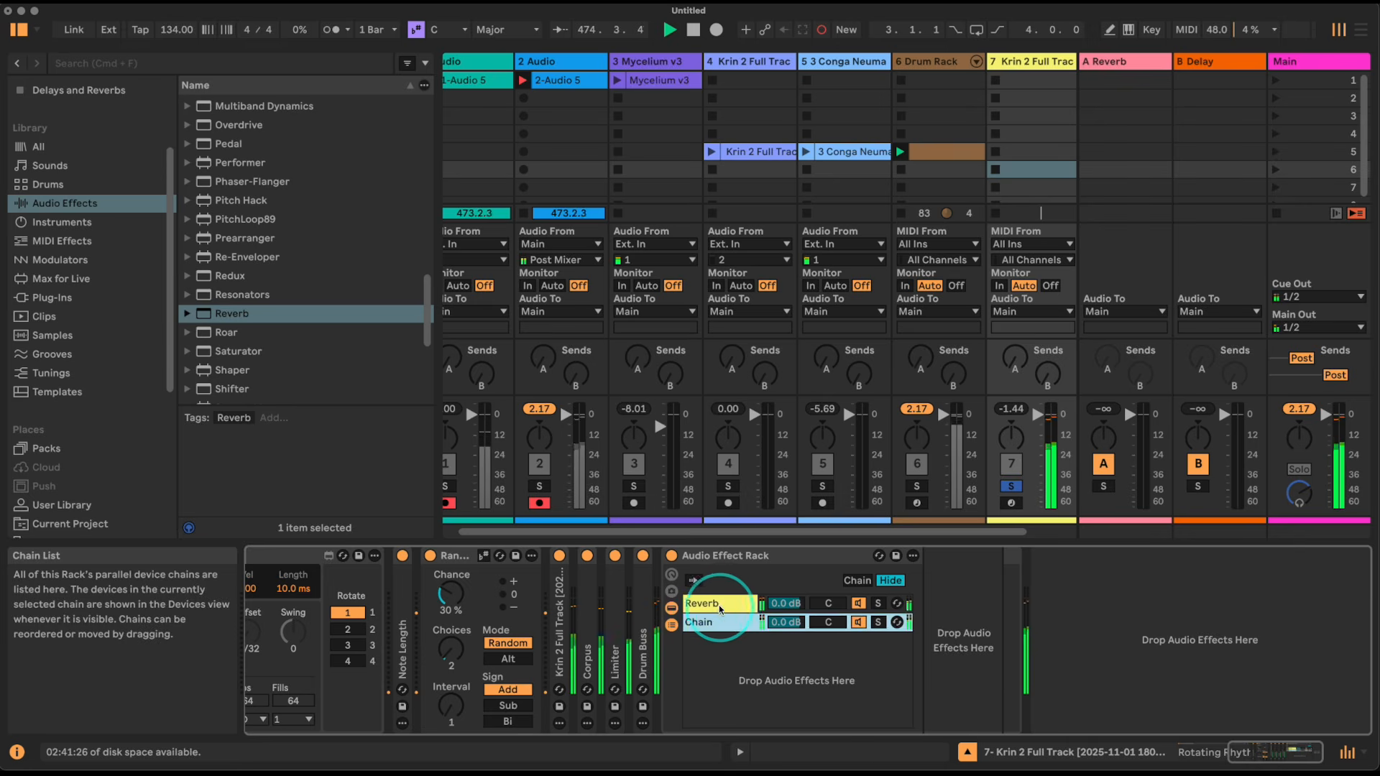
# - Open the rack's Reverb chain and insert Compressor after the Reverb
pyautogui.click(721, 605)
pyautogui.moveTo(1284, 752); pyautogui.dragTo(1307, 752)
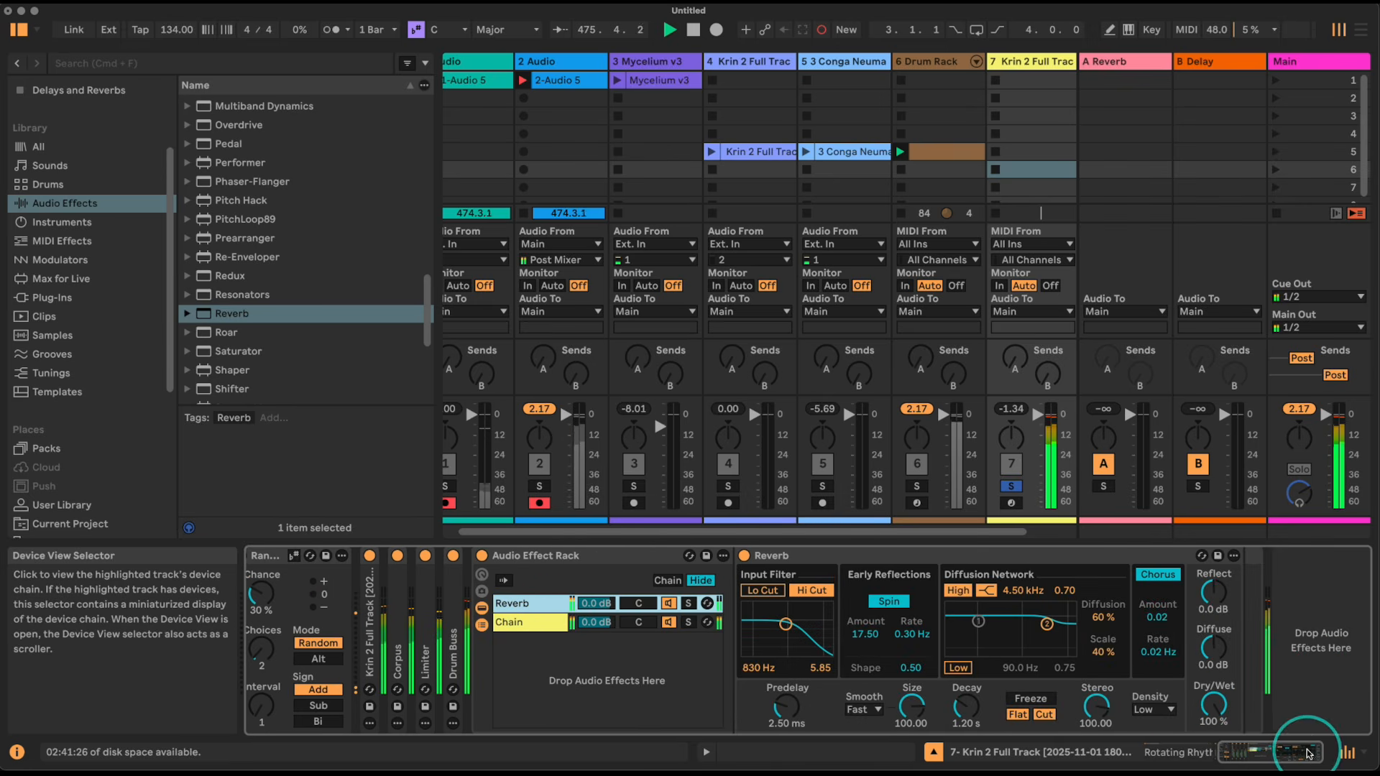
pyautogui.scroll(10, 293, 277)
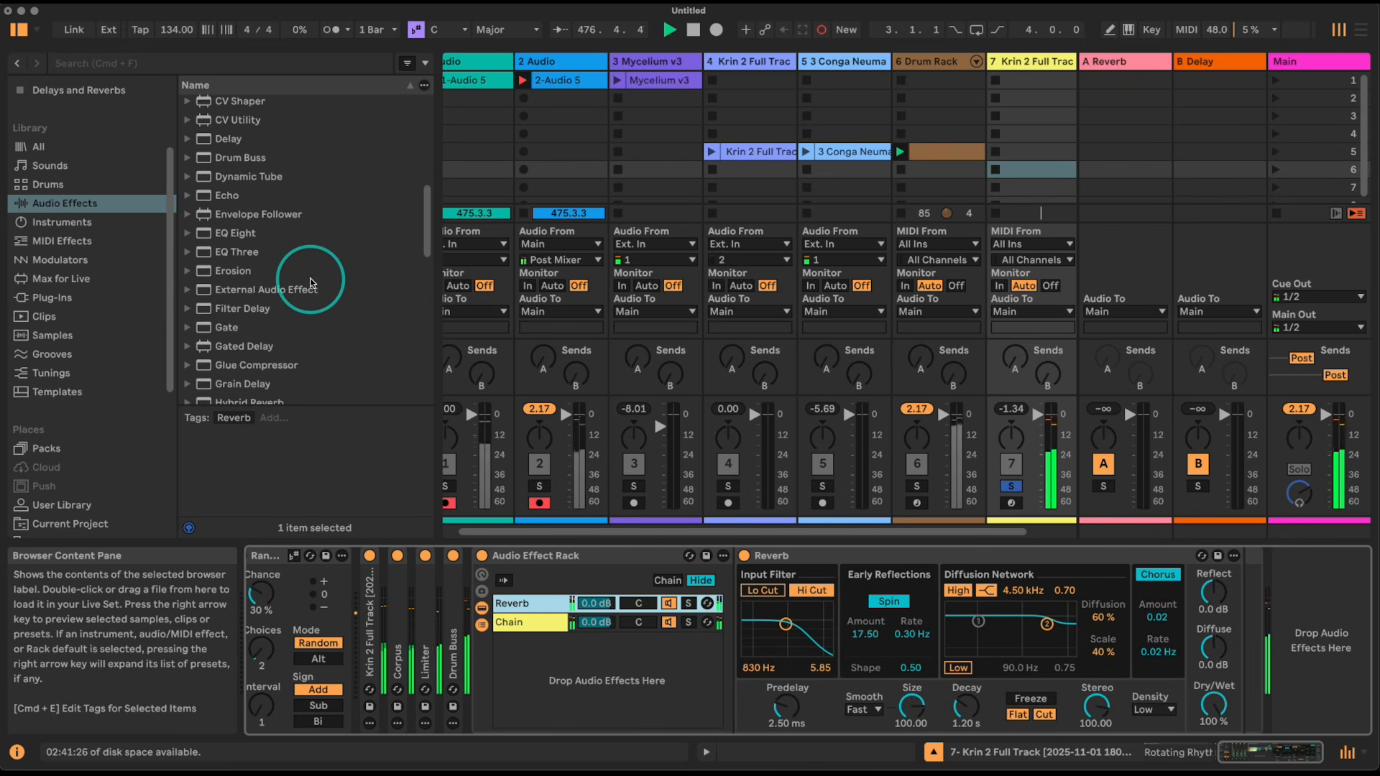
pyautogui.moveTo(223, 127); pyautogui.dragTo(1238, 579)
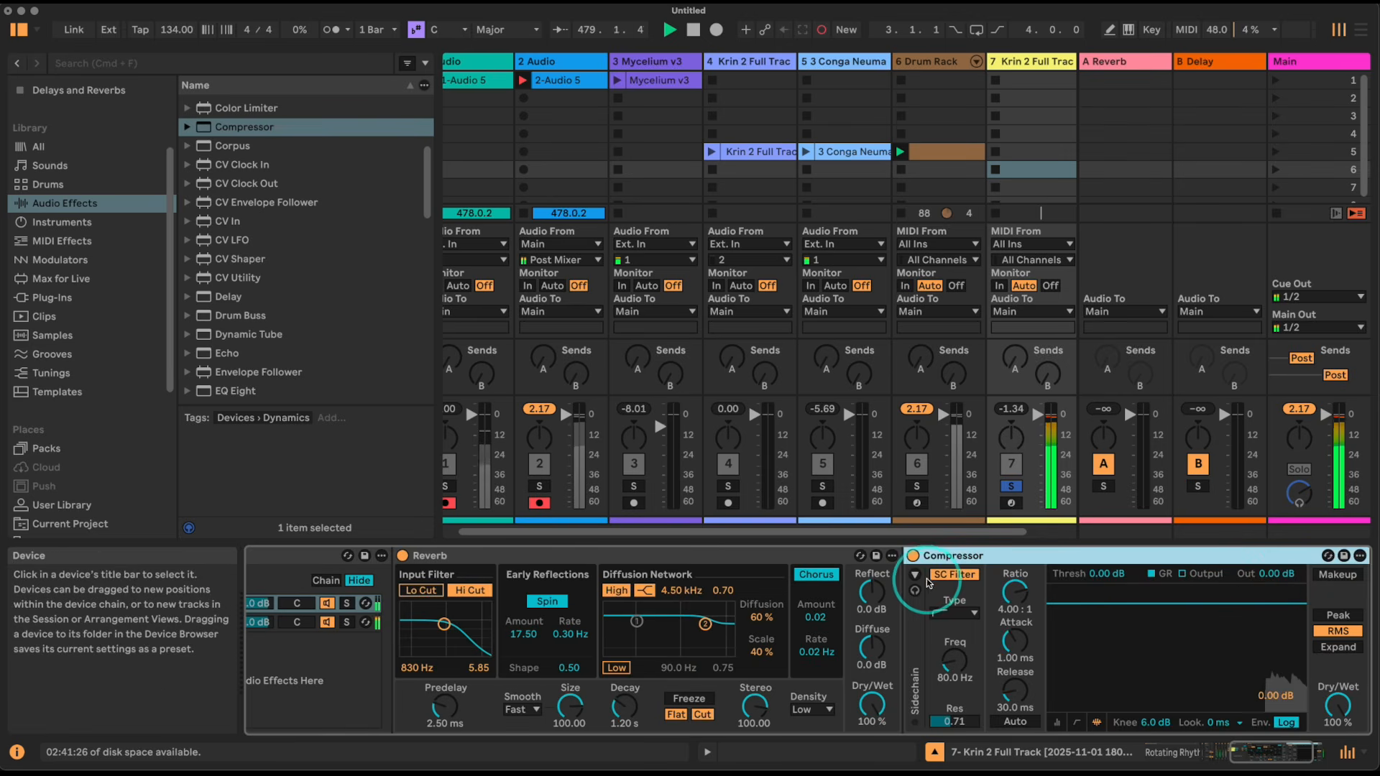
# - Enable Compressor's external sidechain from track 7, tapped at Audio Effect Rack | Chain | Post FX
pyautogui.click(964, 579)
pyautogui.click(970, 613)
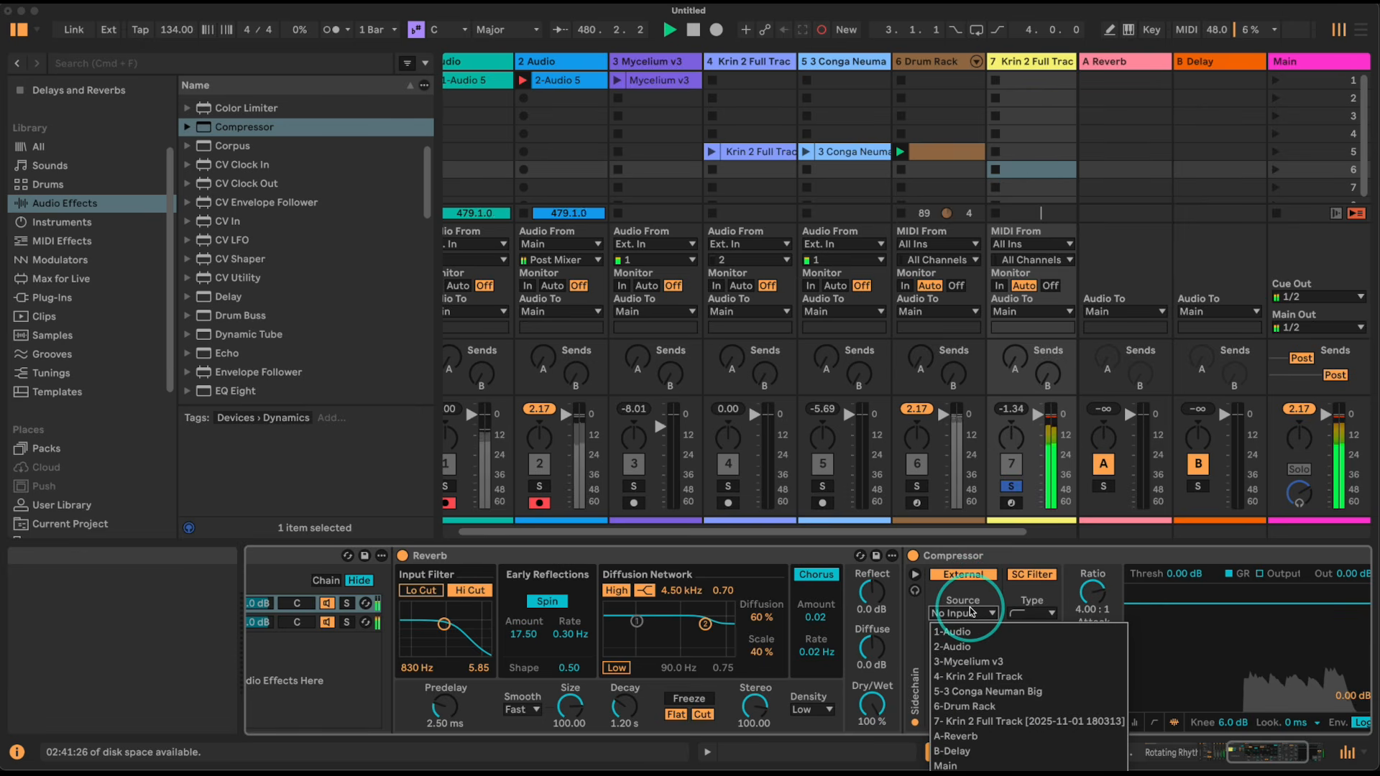
pyautogui.click(963, 722)
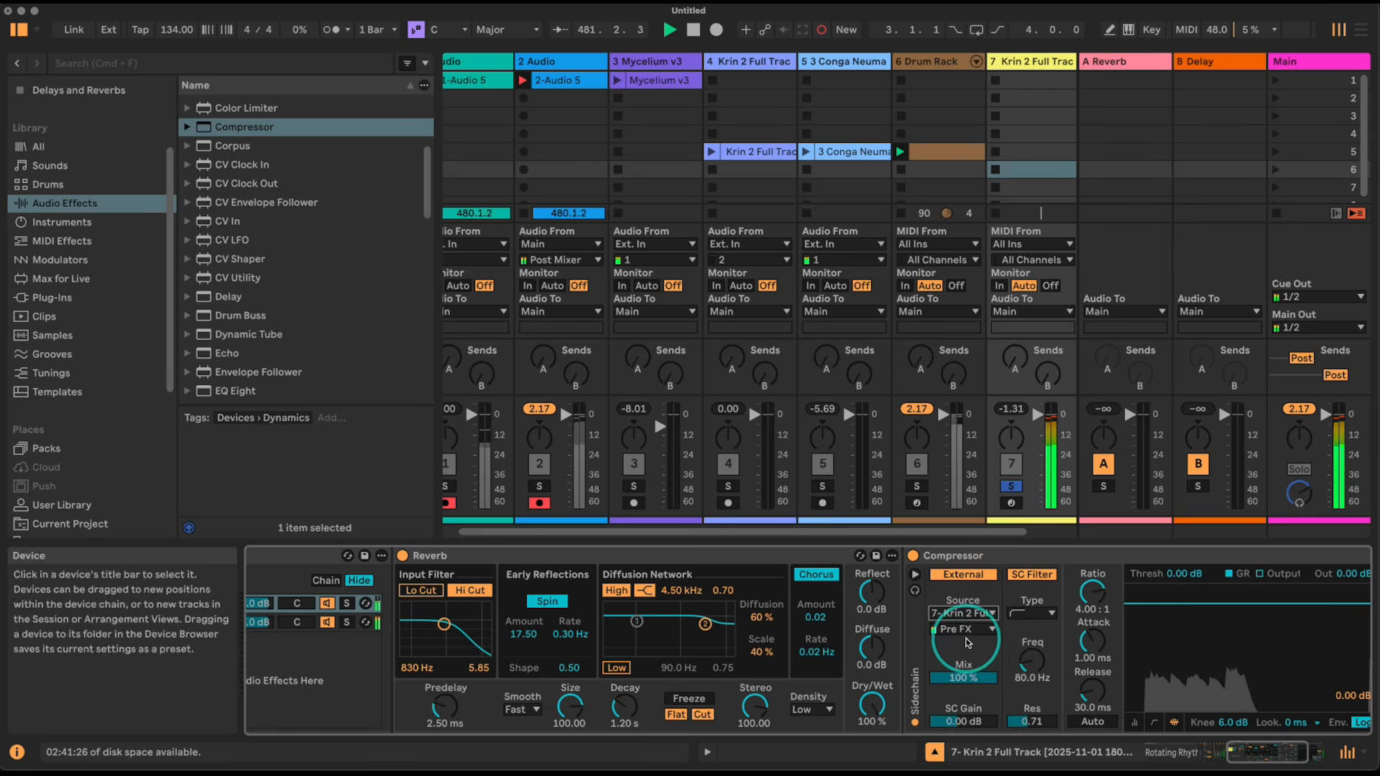
pyautogui.click(970, 630)
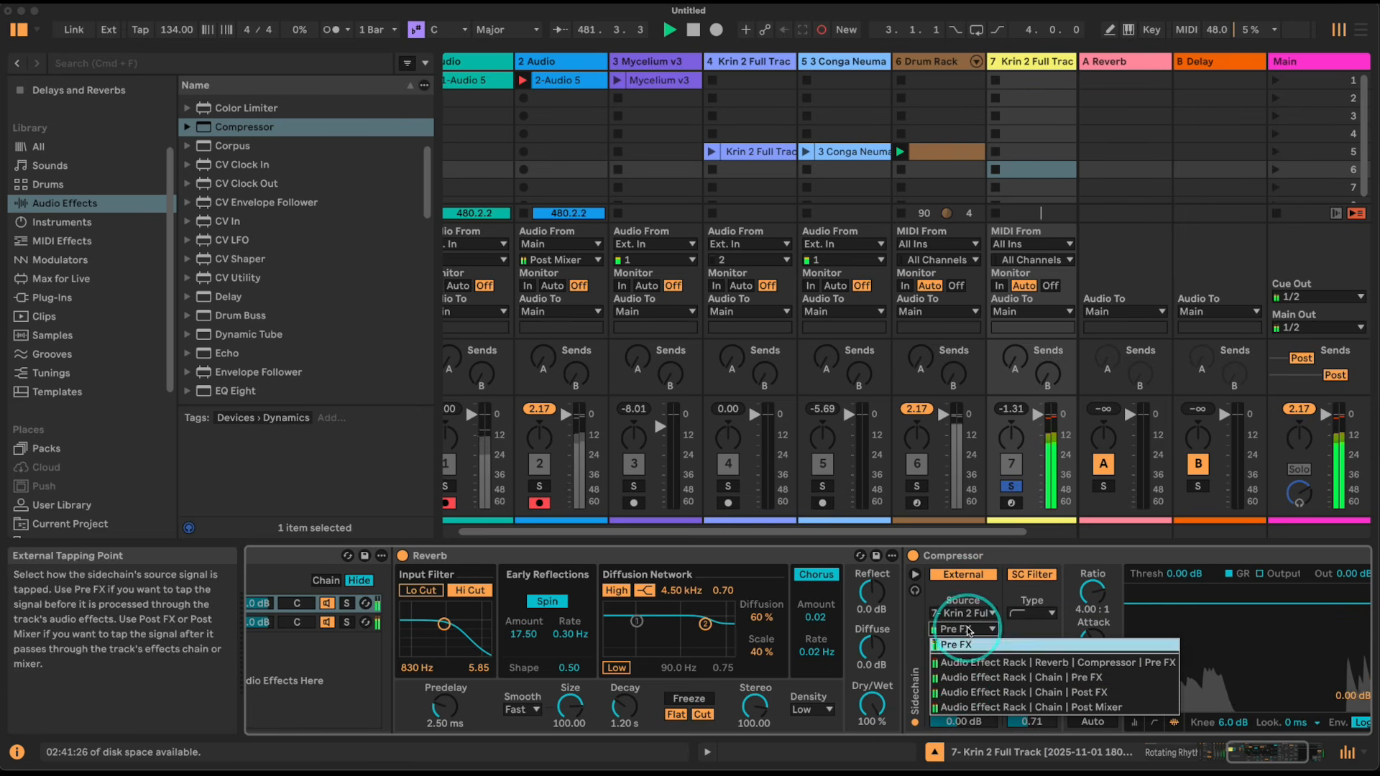
pyautogui.click(977, 691)
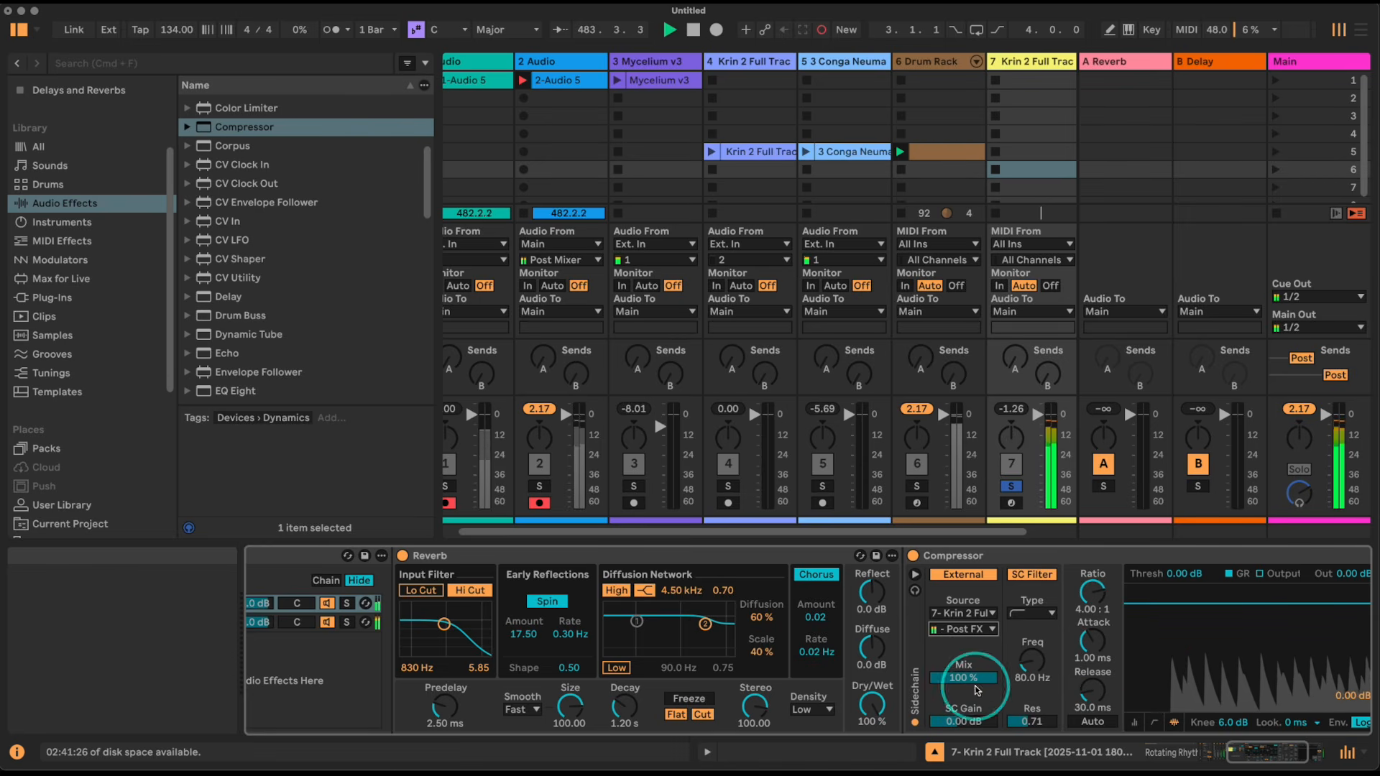
# - Set the Compressor's threshold to -33.1 dB and lower the rack's Reverb chain volume to -12 dB
pyautogui.moveTo(1171, 575); pyautogui.dragTo(1176, 584)
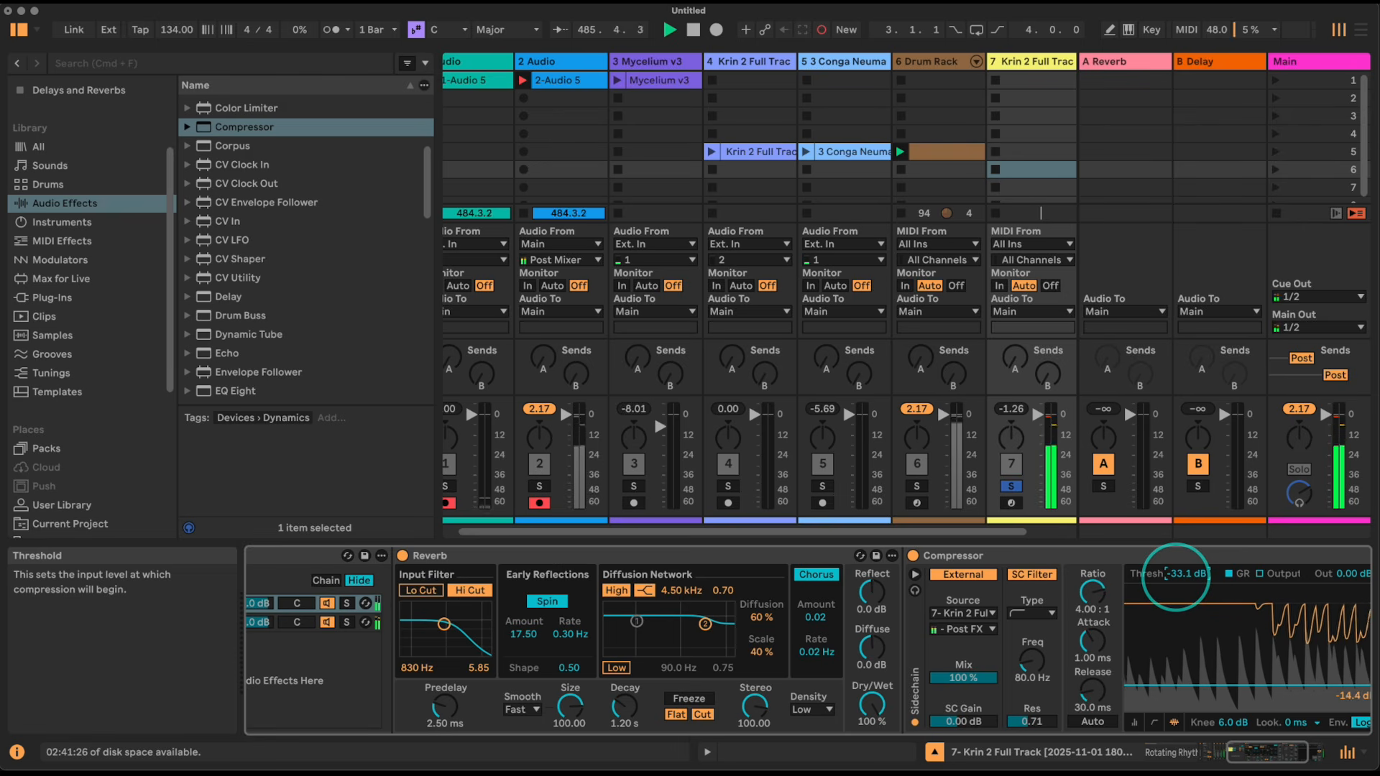
pyautogui.moveTo(1281, 755)
pyautogui.mouseDown()
pyautogui.moveTo(1220, 756)
pyautogui.moveTo(1273, 754)
pyautogui.mouseUp()
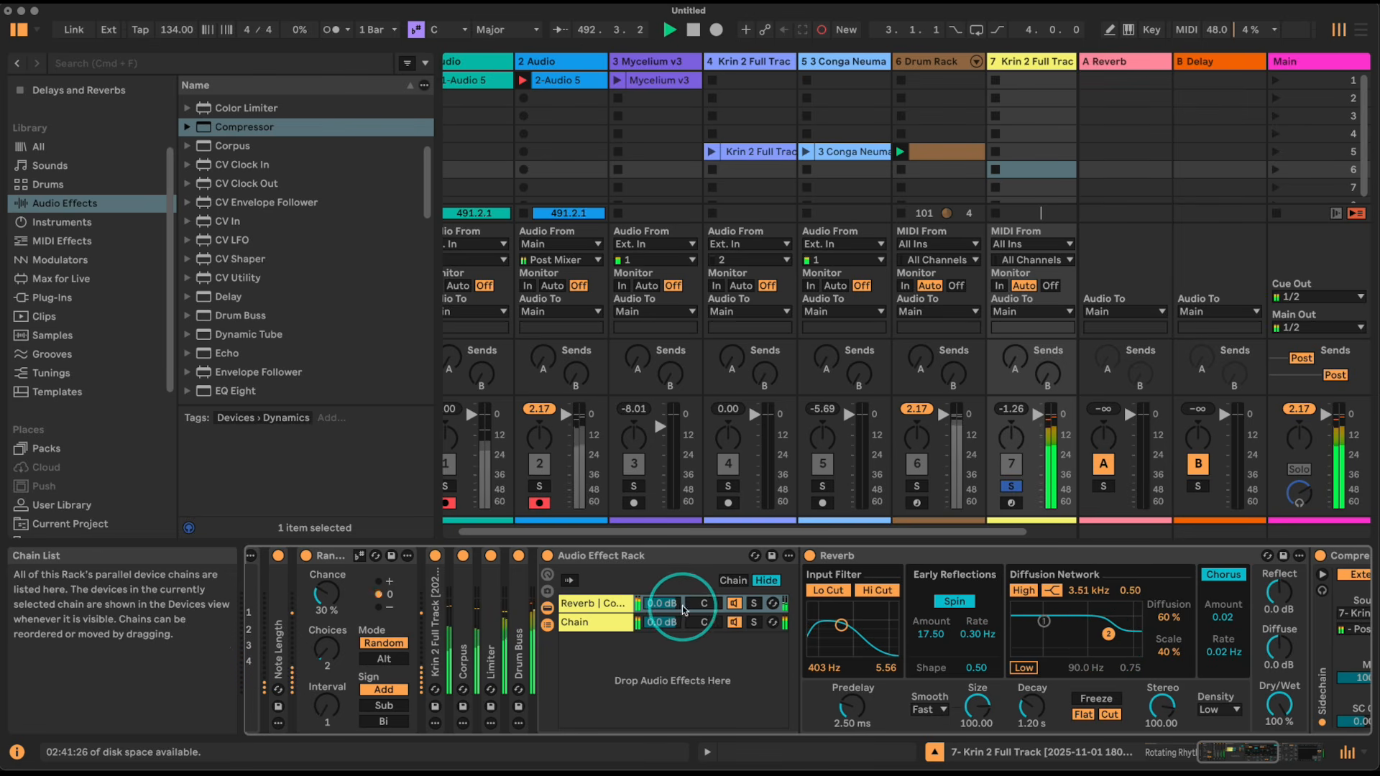
pyautogui.moveTo(654, 604); pyautogui.dragTo(652, 626)
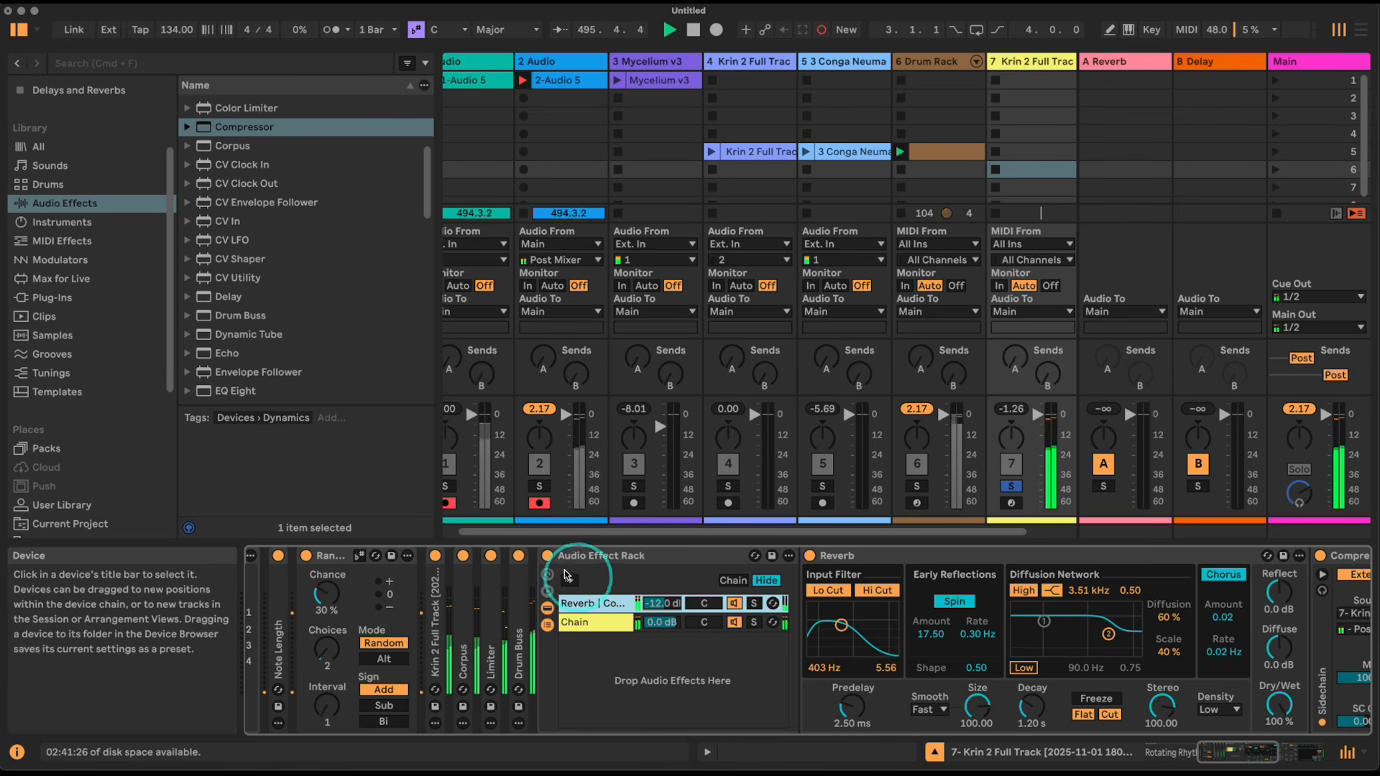
# - Bypass and re-enable the Audio Effect Rack to compare the sound, and collapse the rack
pyautogui.click(549, 557)
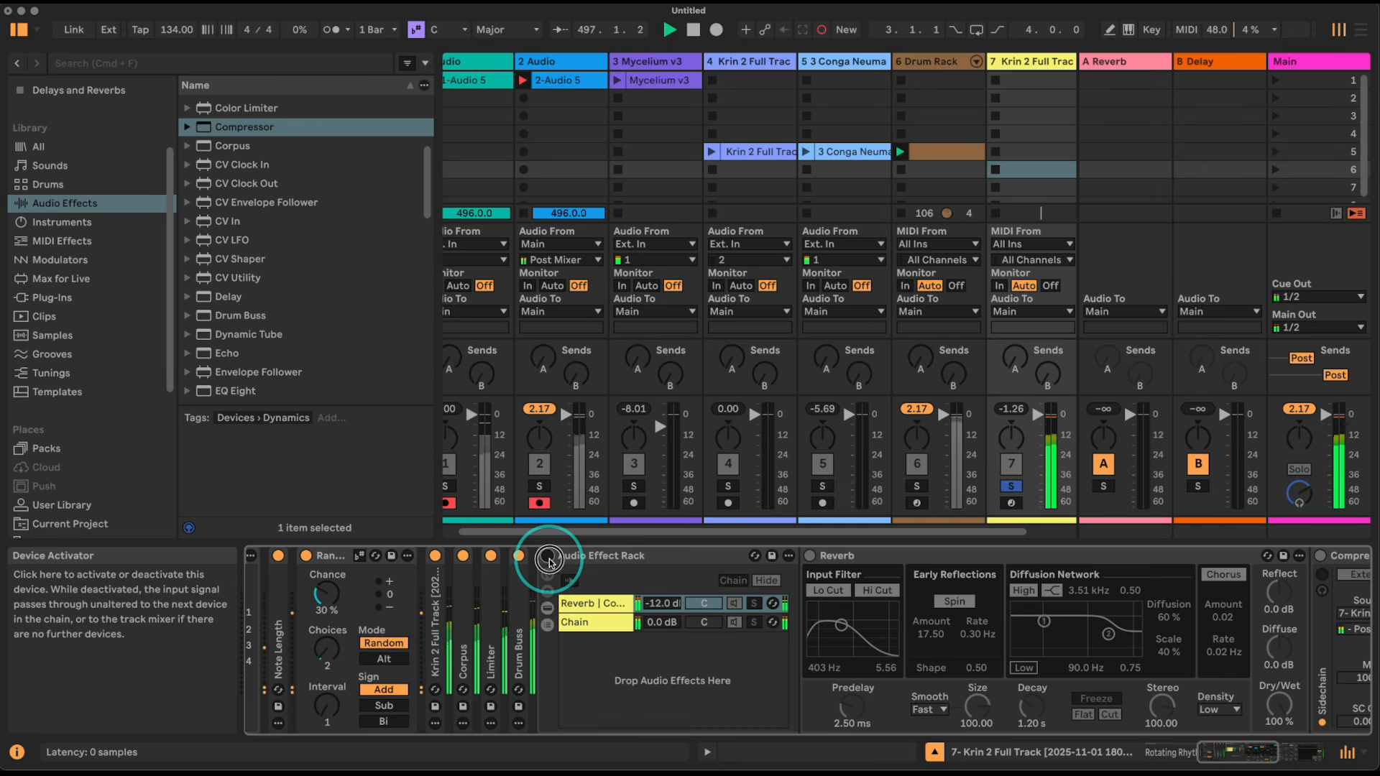
pyautogui.click(548, 558)
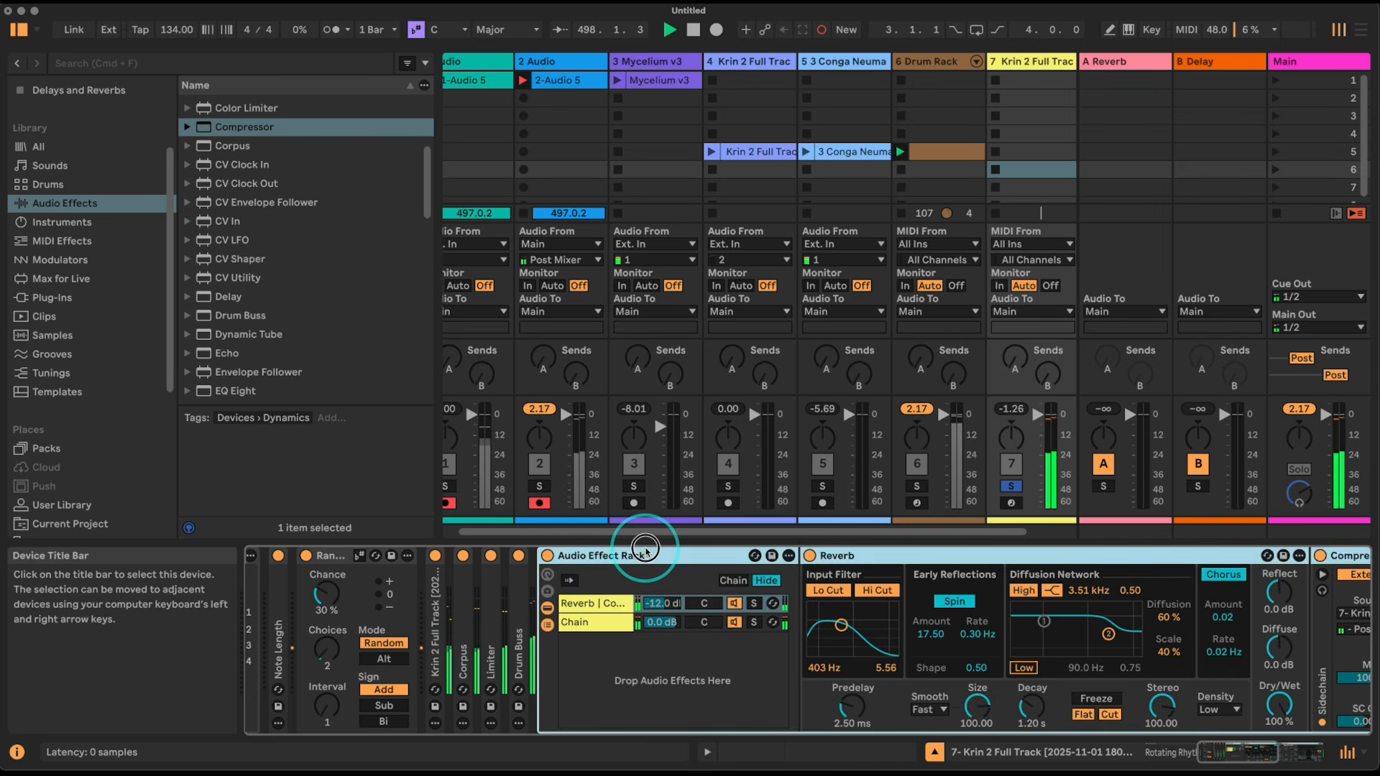
pyautogui.doubleClick(647, 555)
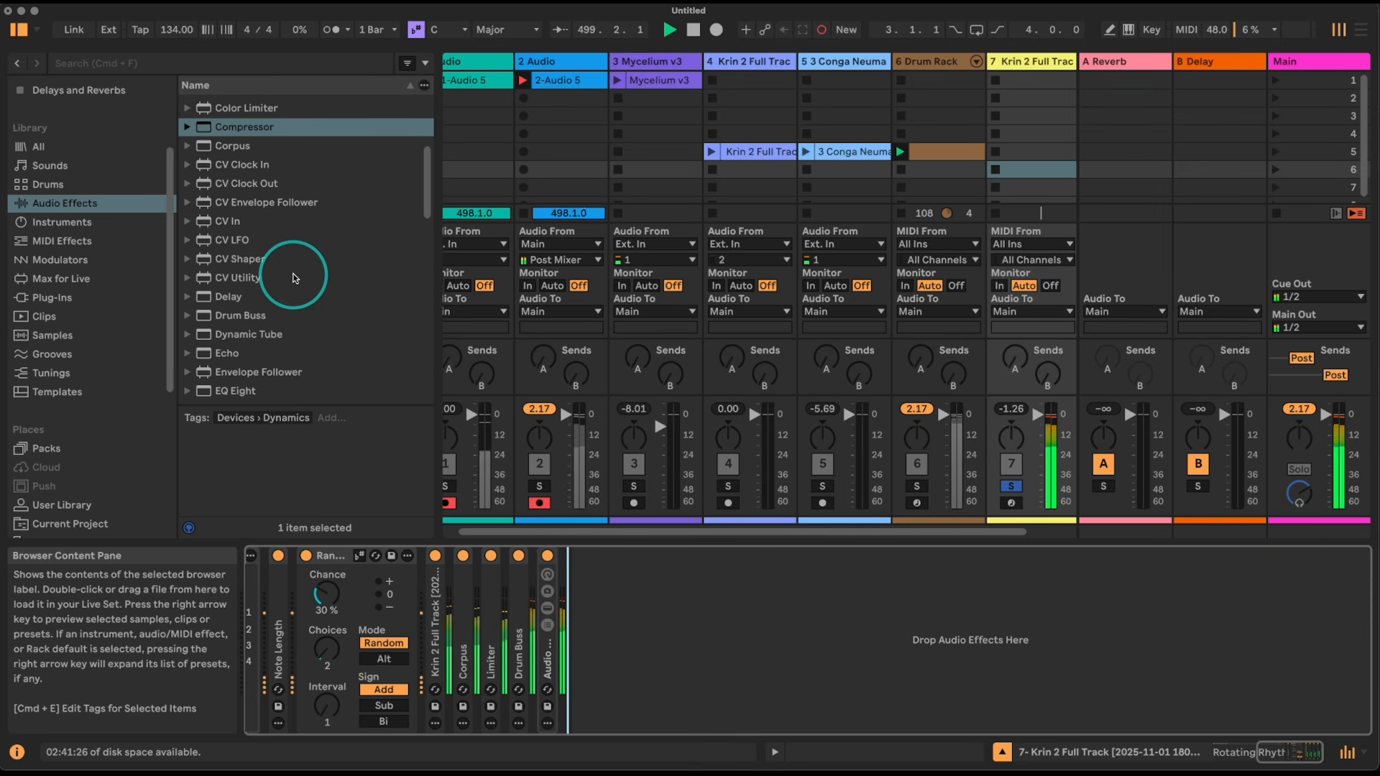
# - Insert a Compressor after the Audio Effect Rack and expand its sidechain section
pyautogui.scroll(3, 293, 273)
pyautogui.moveTo(245, 179); pyautogui.dragTo(656, 616)
pyautogui.click(579, 575)
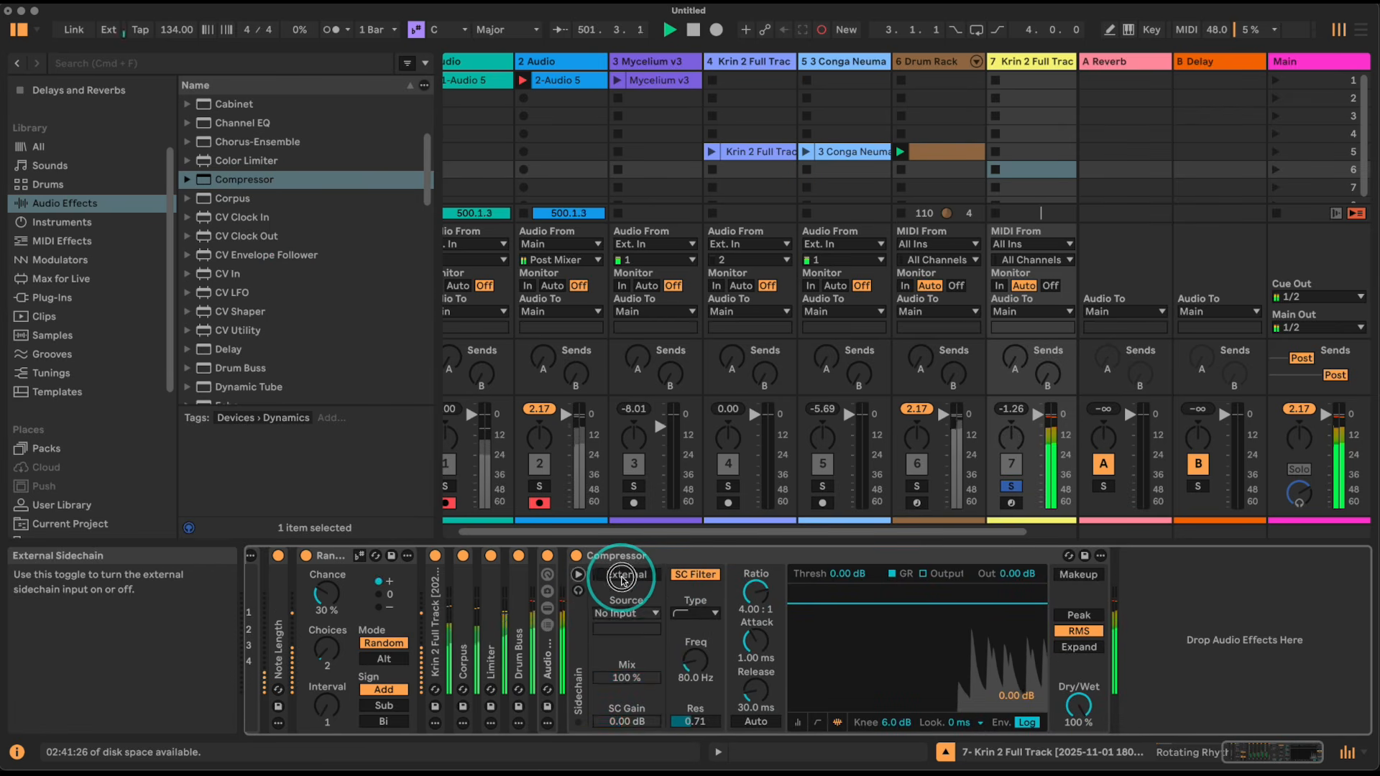
# - Sidechain the new Compressor from 6-Drum Rack, tapped at the Answer Phone C1 pad's Post FX signal
pyautogui.click(636, 613)
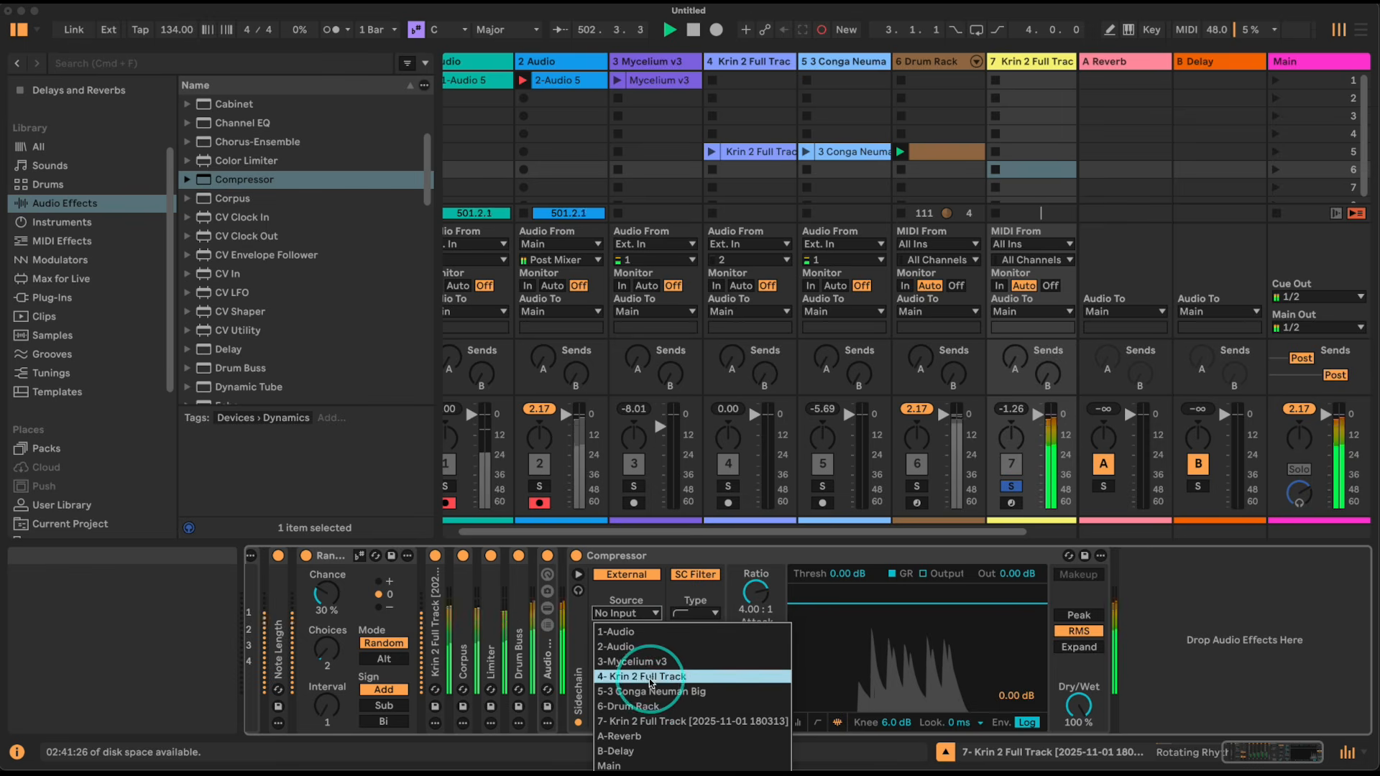
pyautogui.click(647, 707)
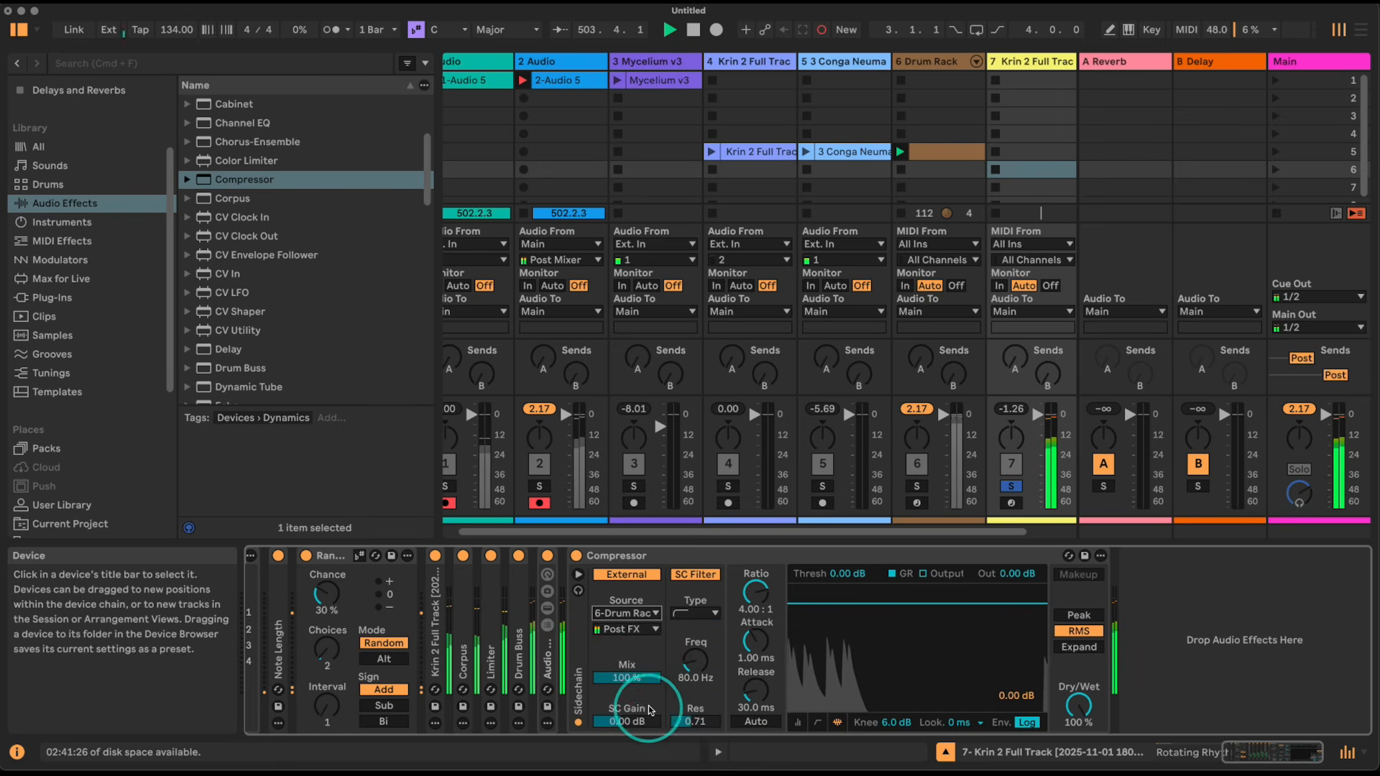
pyautogui.click(624, 629)
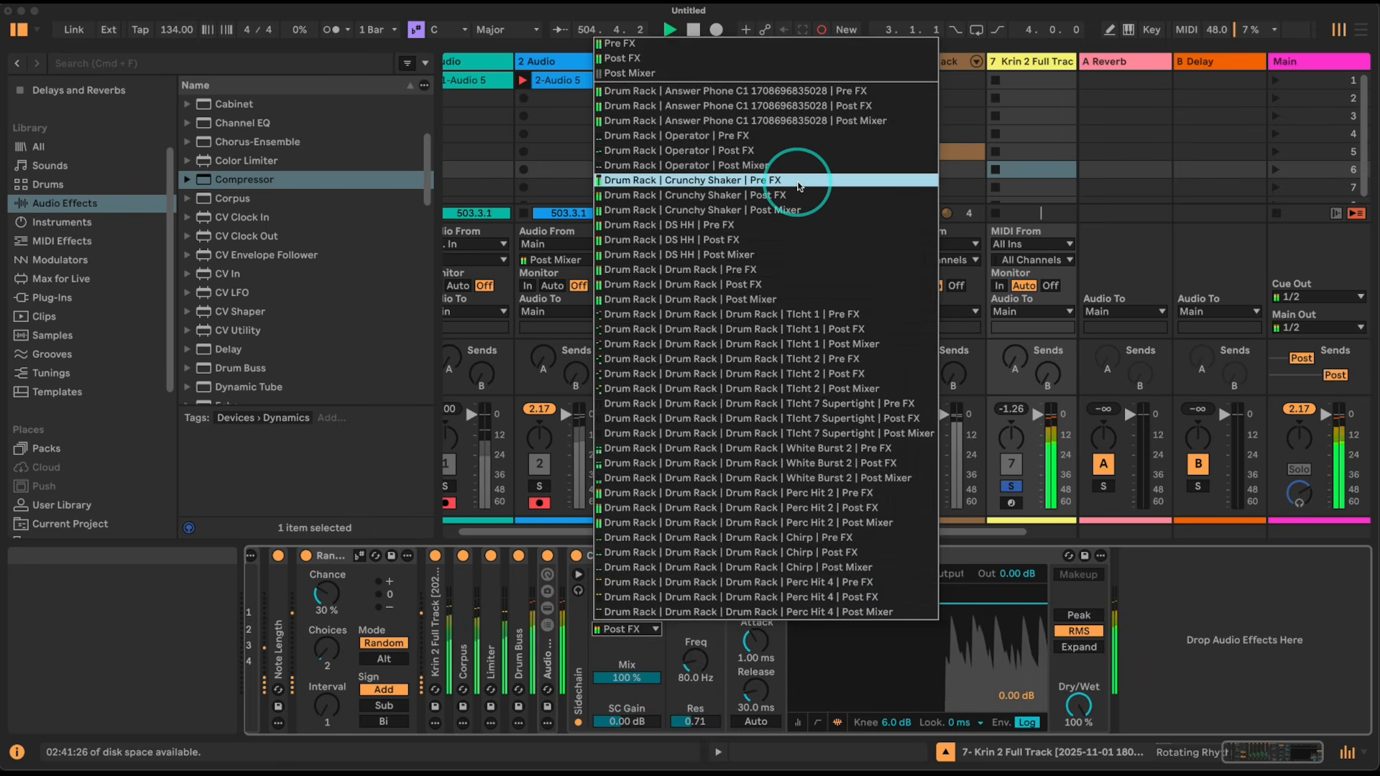
pyautogui.click(808, 104)
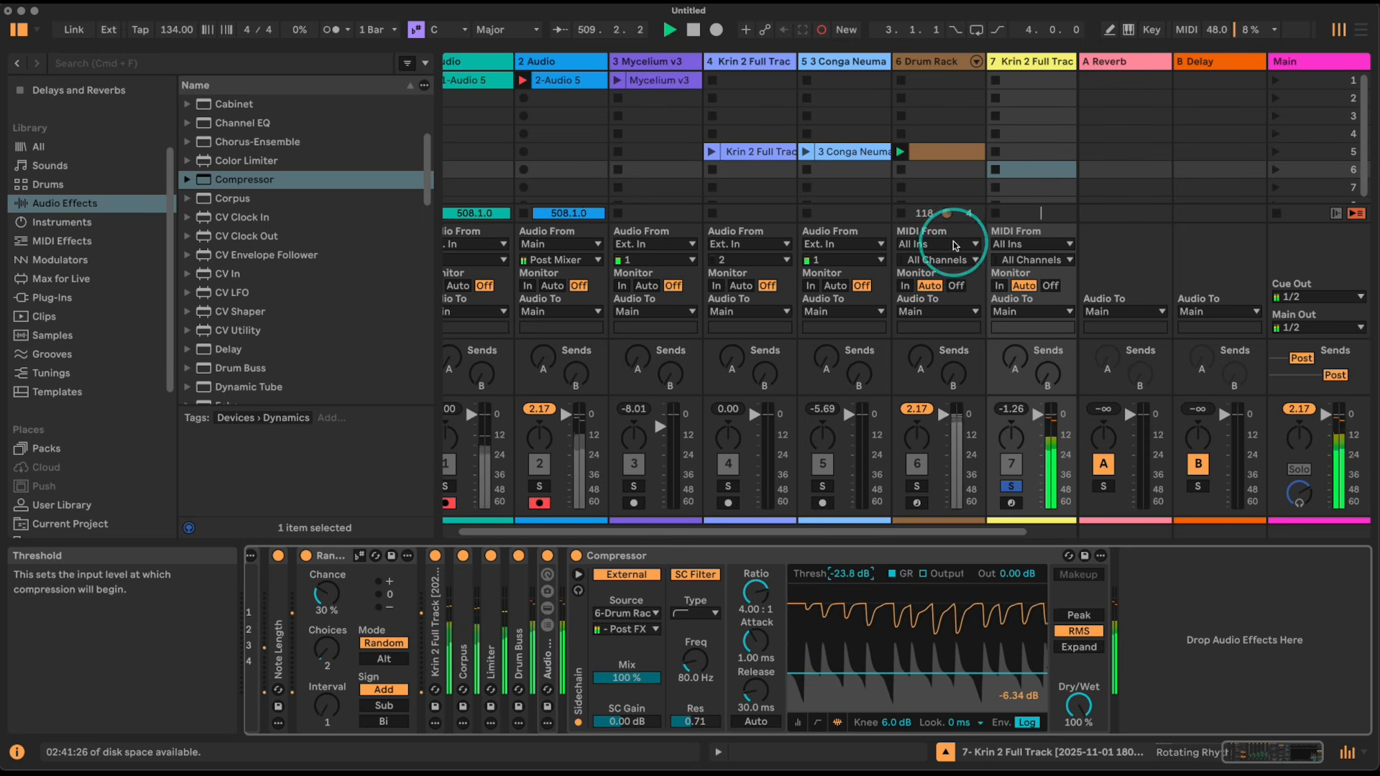
# - Unsolo track 7 and insert Roar after the last Compressor
pyautogui.click(1010, 485)
pyautogui.click(1219, 645)
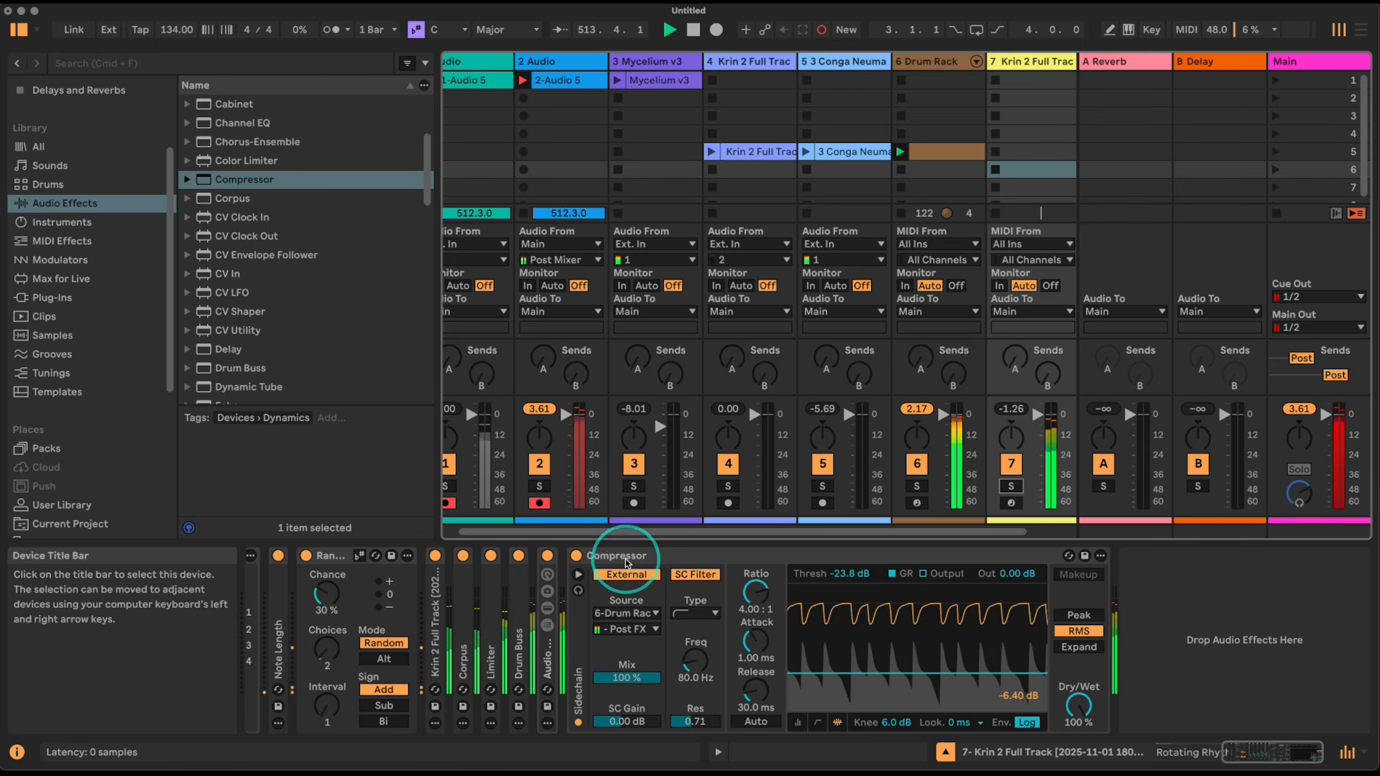
pyautogui.scroll(-10, 308, 302)
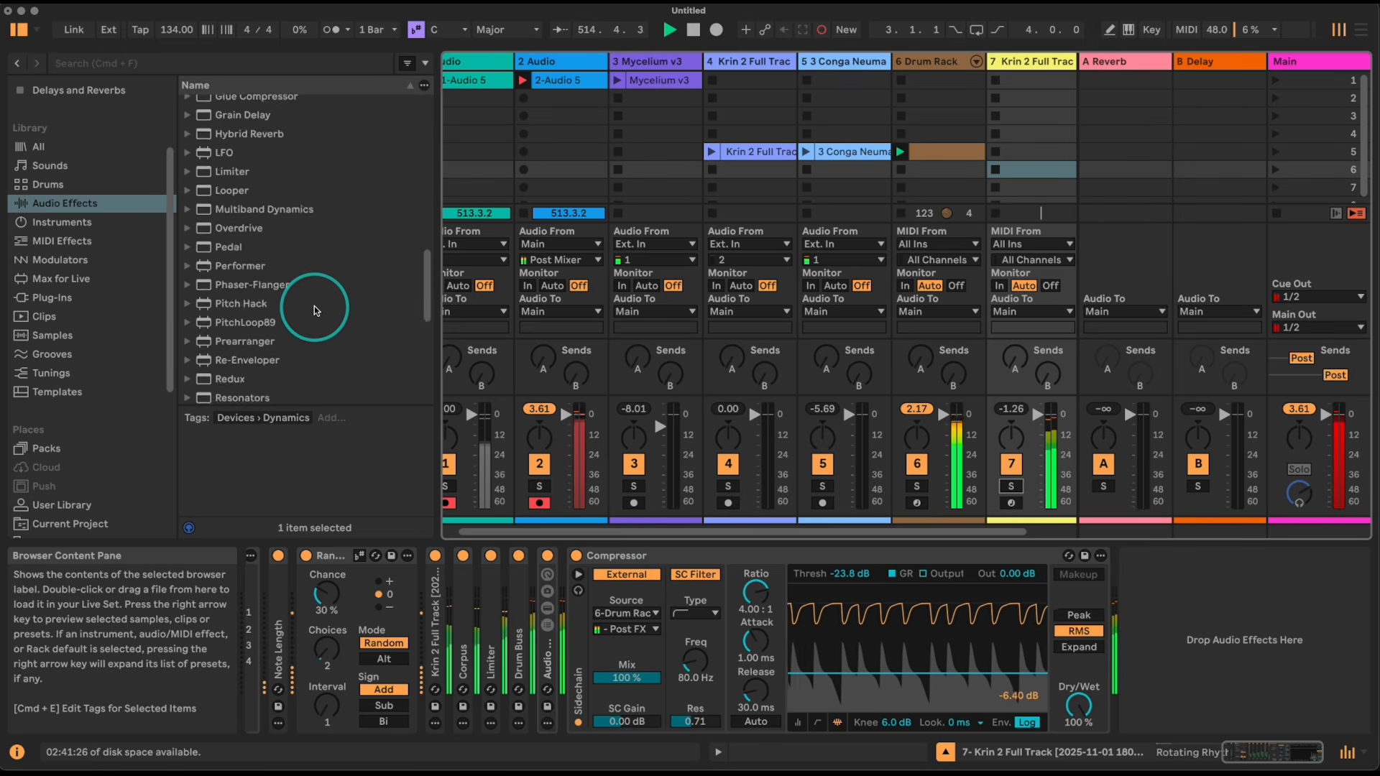
pyautogui.moveTo(215, 324); pyautogui.dragTo(1221, 635)
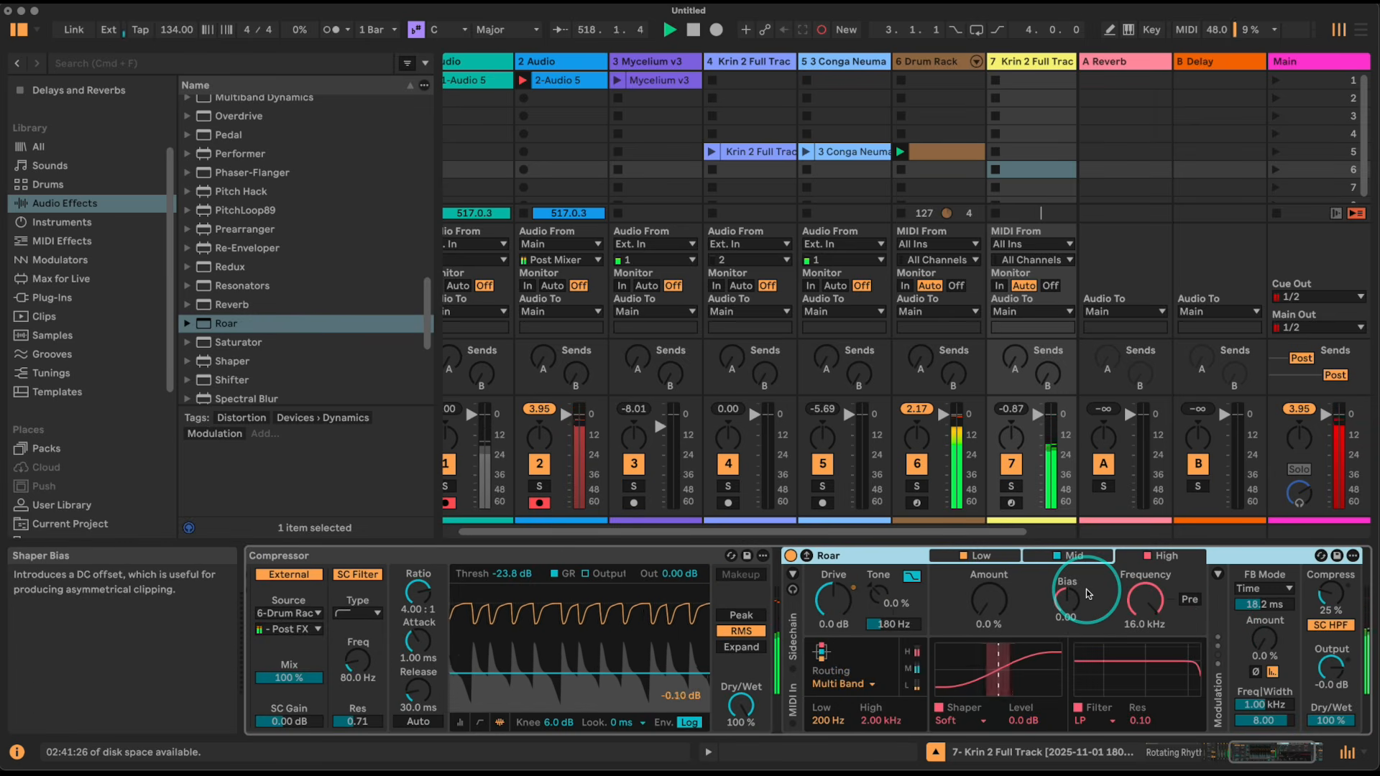
# - Set Roar's routing to Single, its Drive to 6.9 dB and its Compress amount to 63%
pyautogui.moveTo(838, 600); pyautogui.dragTo(838, 592)
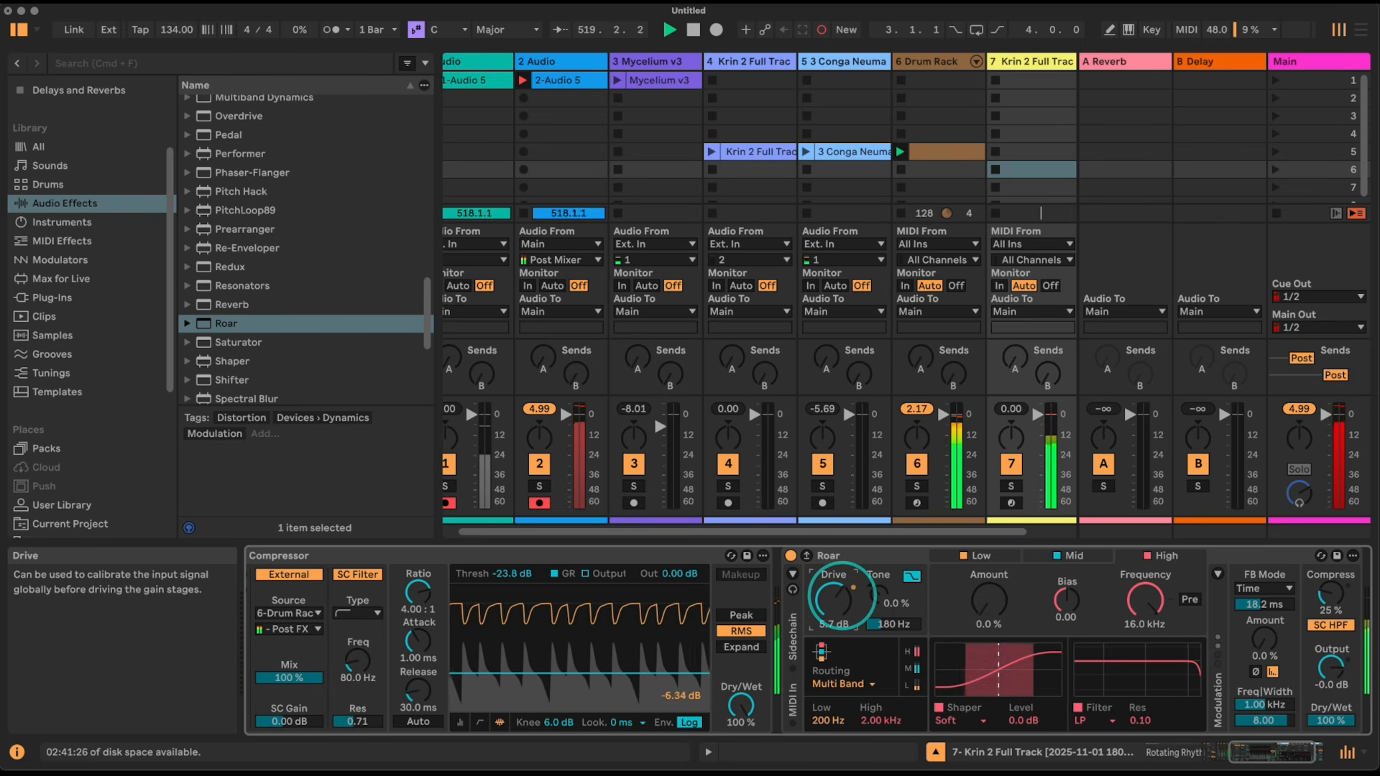
pyautogui.moveTo(1331, 594); pyautogui.dragTo(1331, 586)
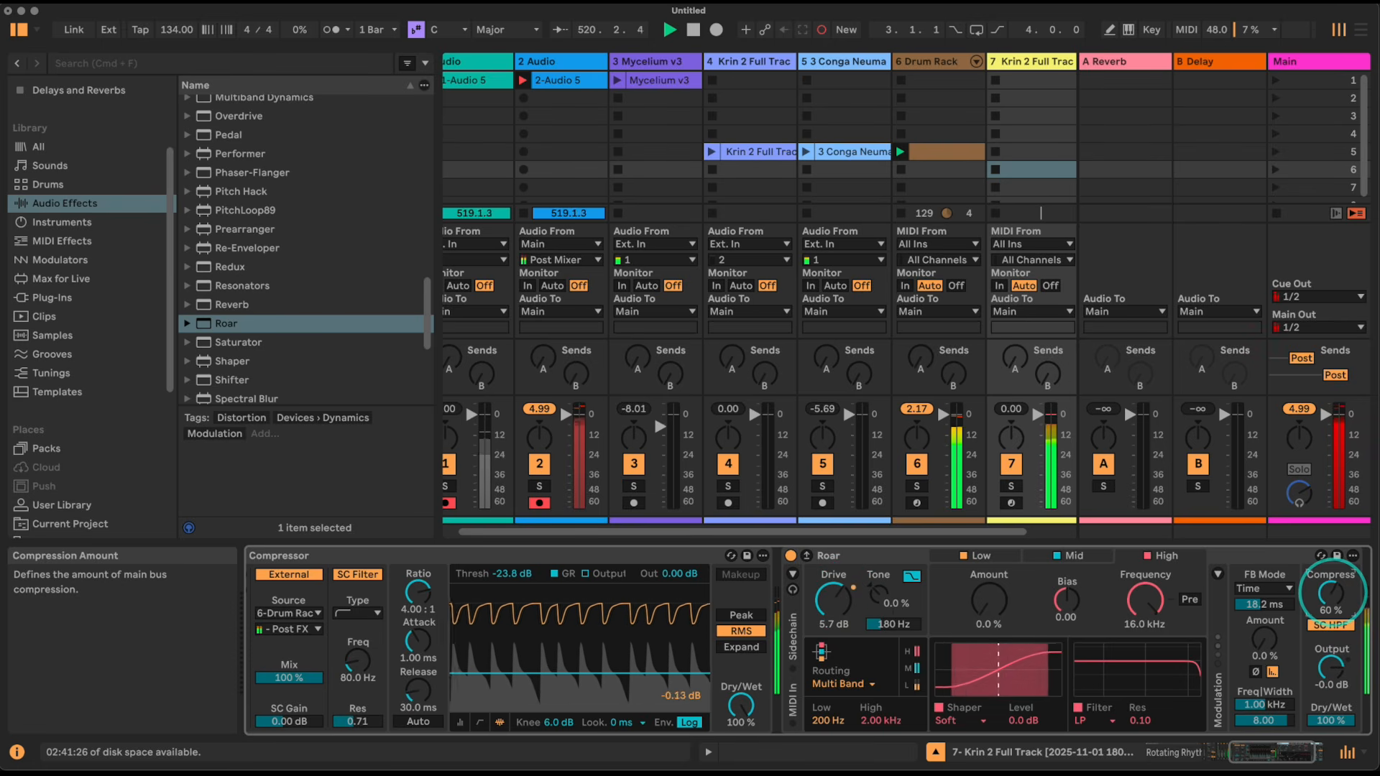
pyautogui.click(818, 679)
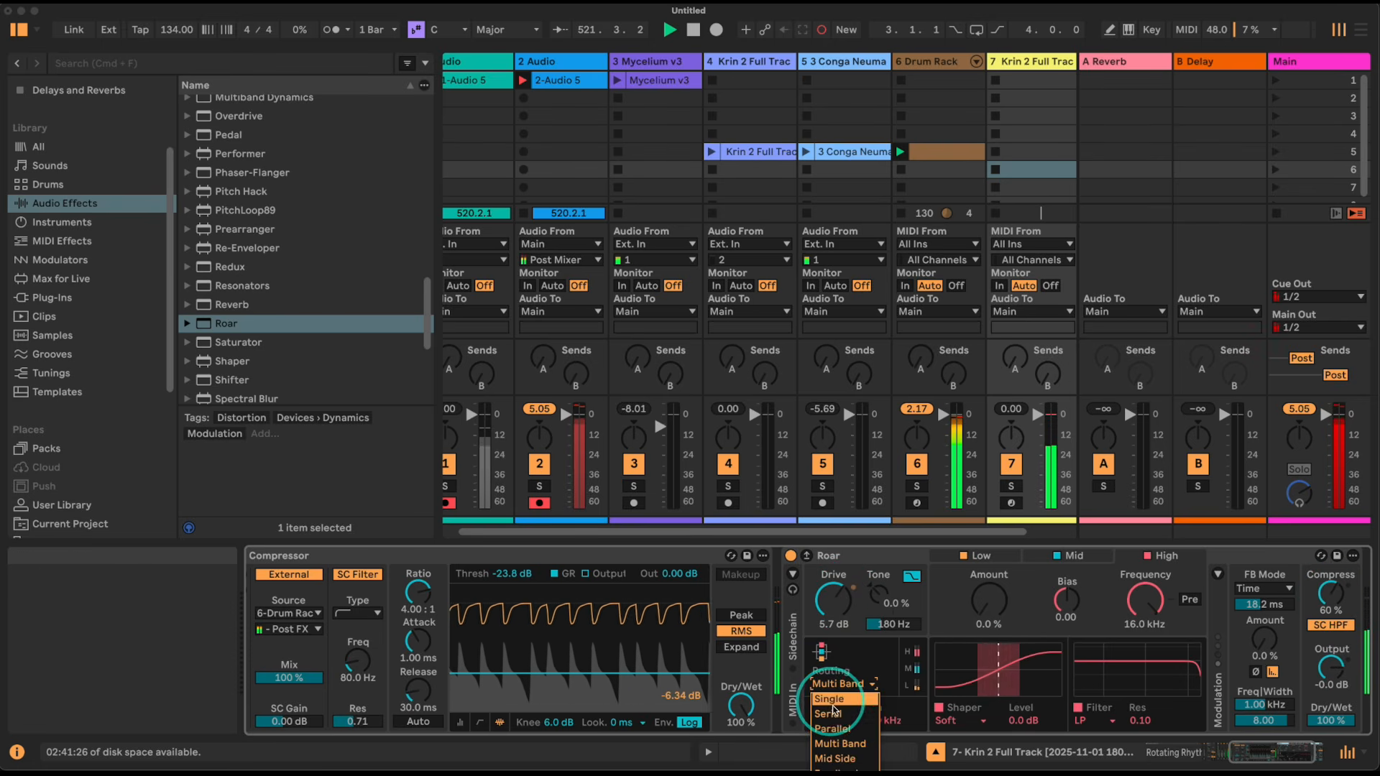
pyautogui.click(836, 714)
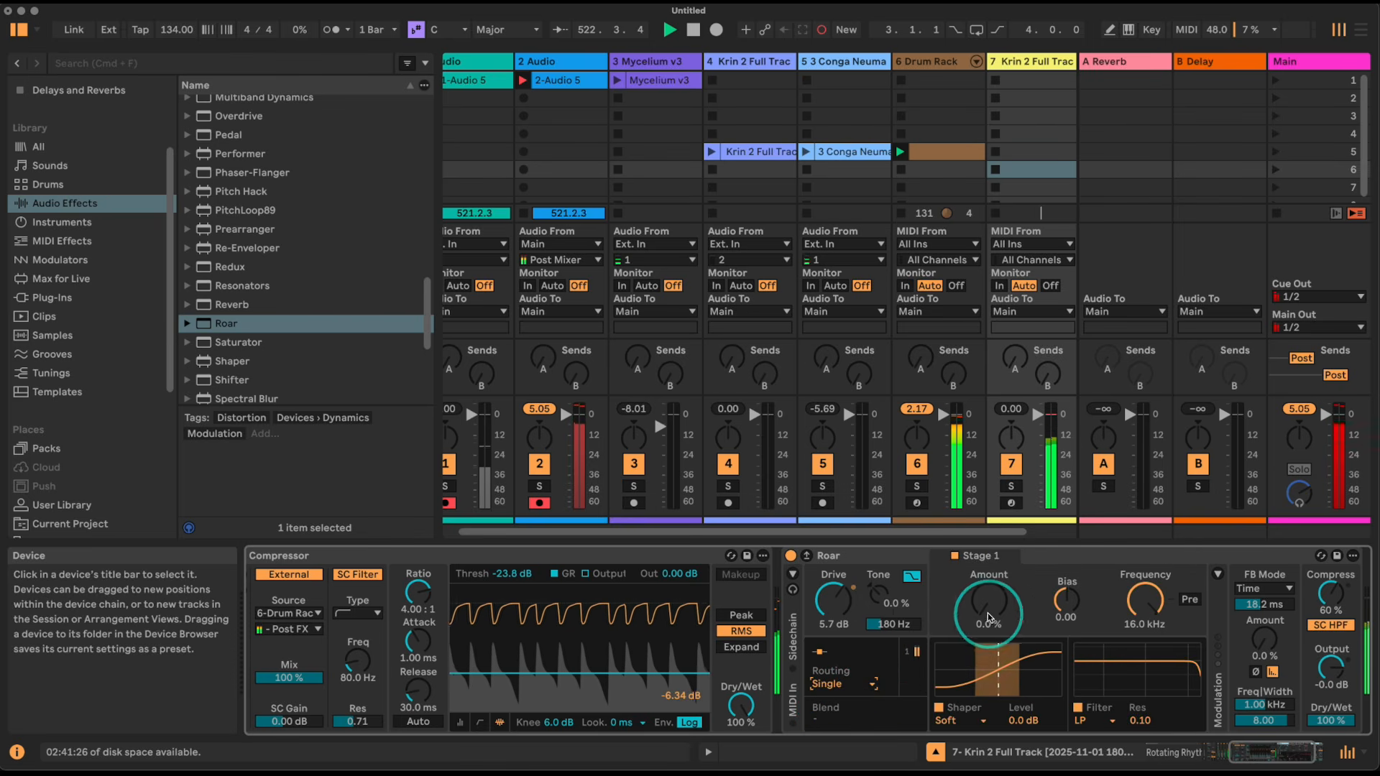
pyautogui.moveTo(851, 607); pyautogui.dragTo(850, 598)
pyautogui.moveTo(1331, 595); pyautogui.dragTo(1331, 591)
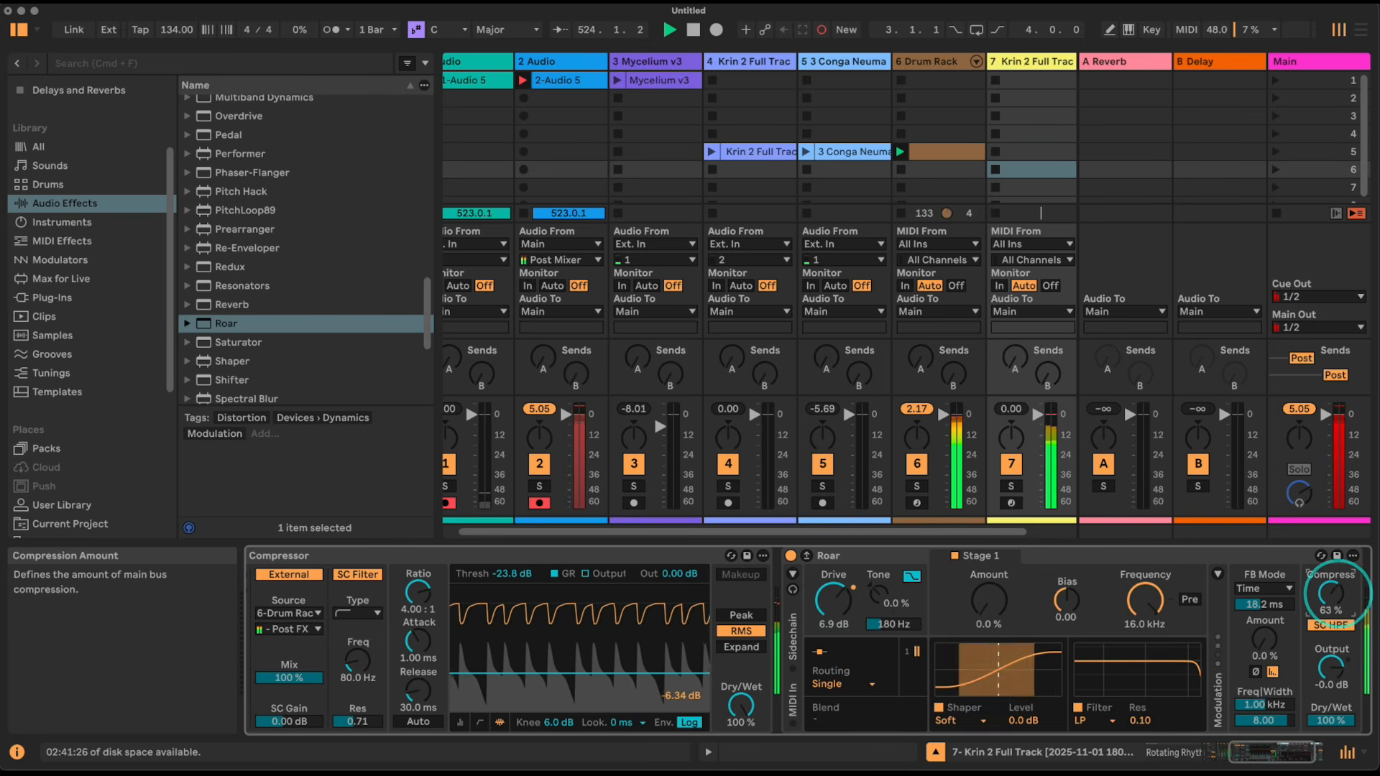
# - Collapse Roar and the Compressor before it, and bring up the Rotating Rhythm Generator at the start of the device chain
pyautogui.doubleClick(866, 556)
pyautogui.click(1303, 760)
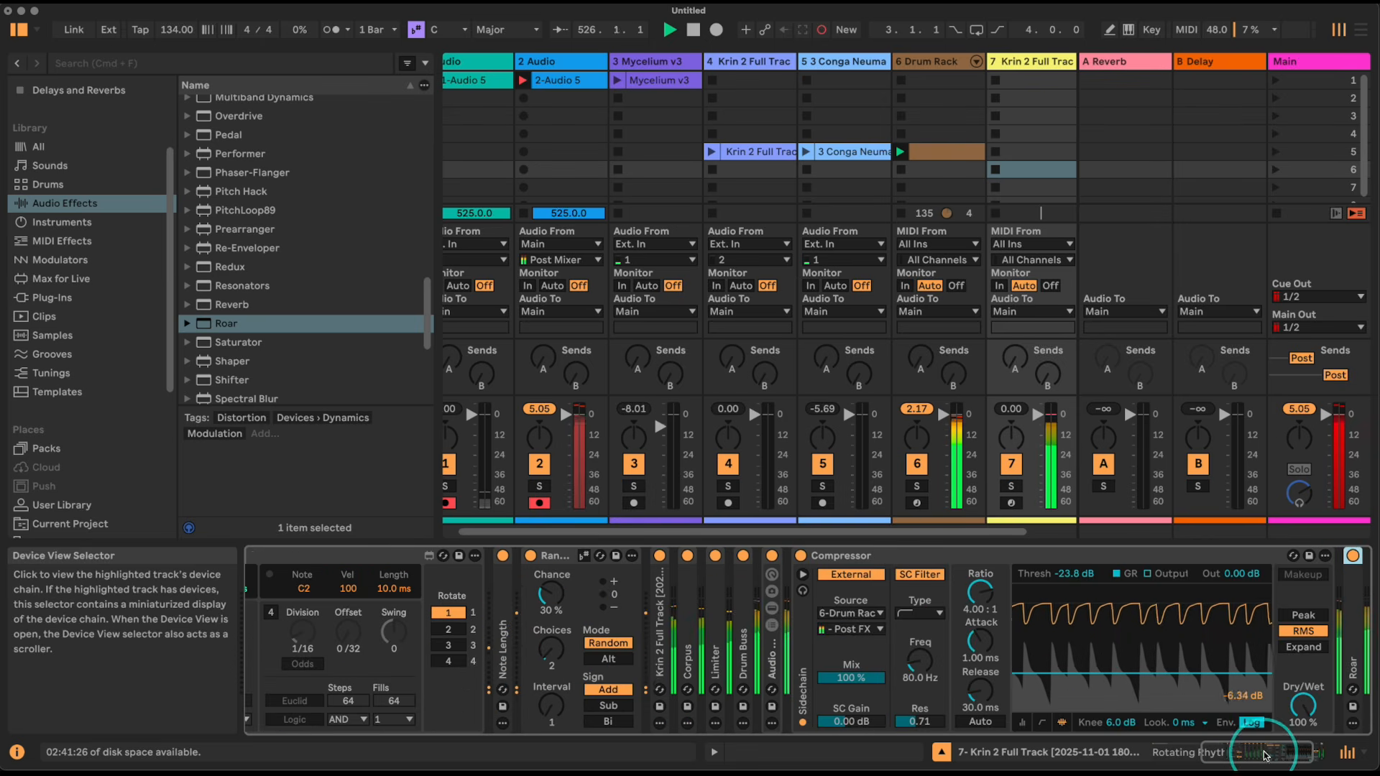
pyautogui.doubleClick(939, 556)
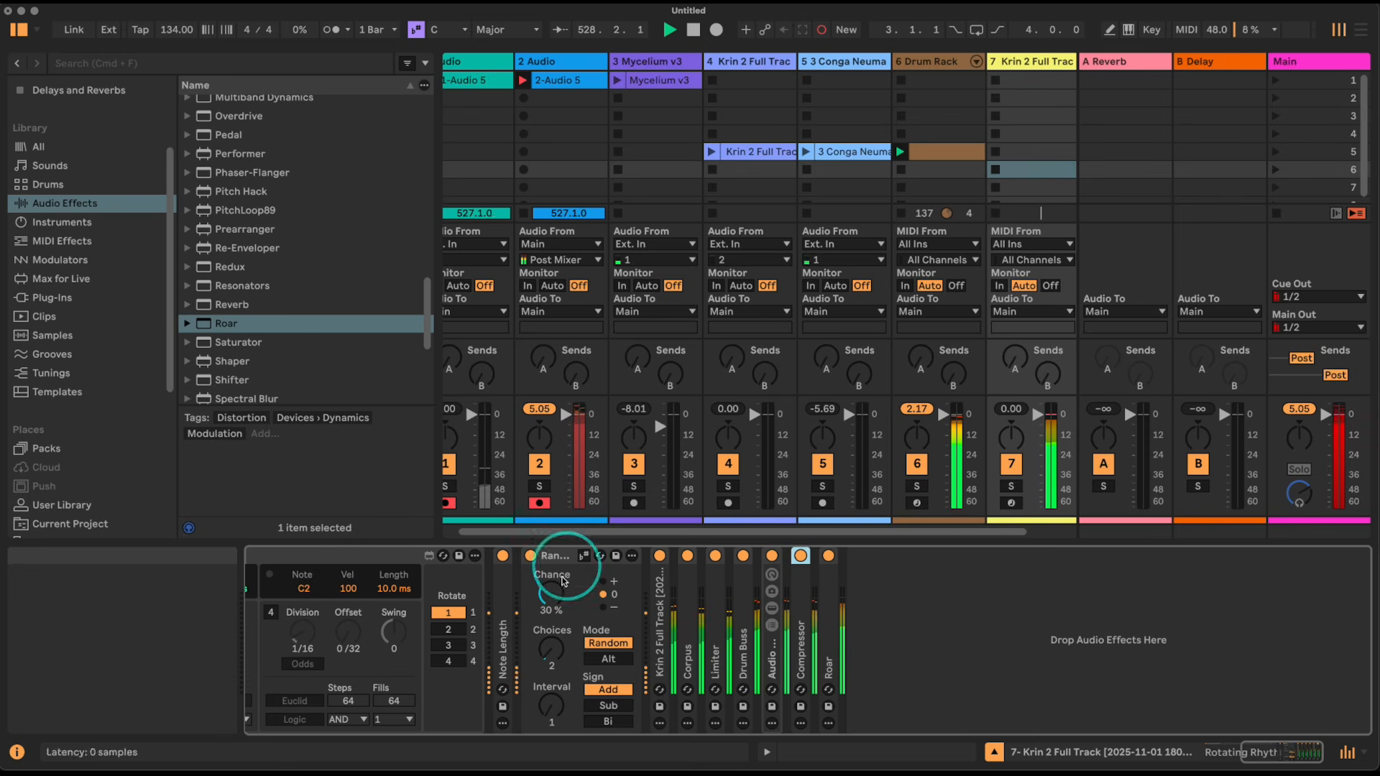
pyautogui.click(1257, 759)
pyautogui.moveTo(1256, 759); pyautogui.dragTo(1226, 759)
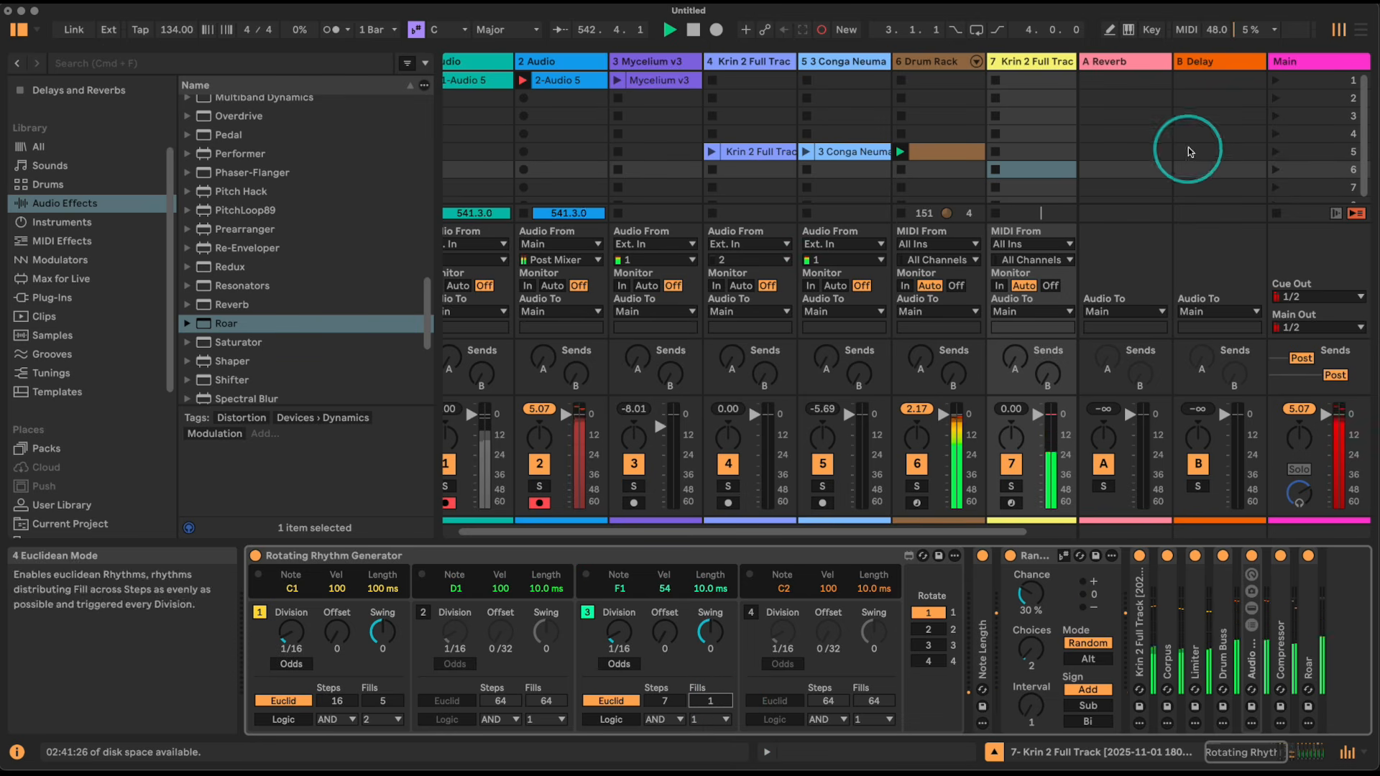
# - Create an empty MIDI clip in slot 5 of track 7 and turn off its looping
pyautogui.click(1028, 150)
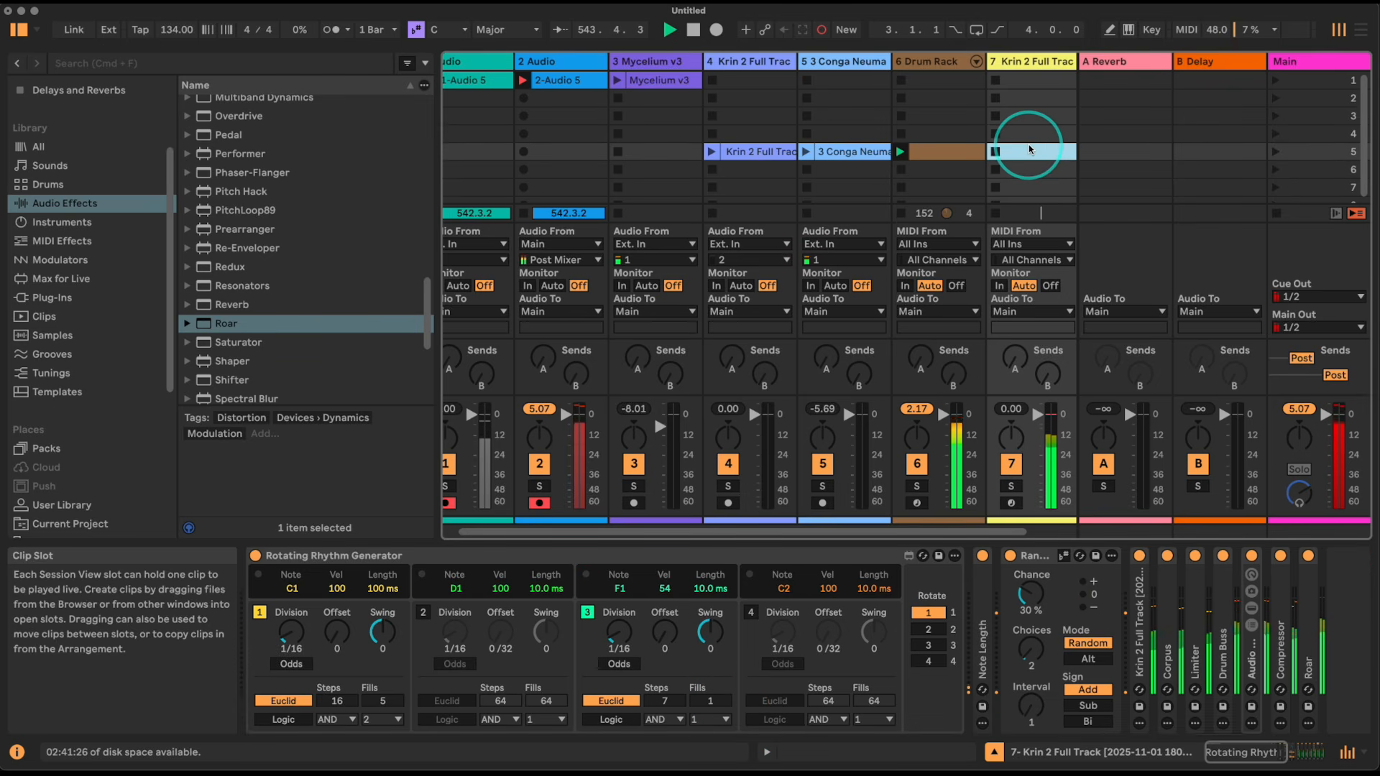
pyautogui.doubleClick(1028, 149)
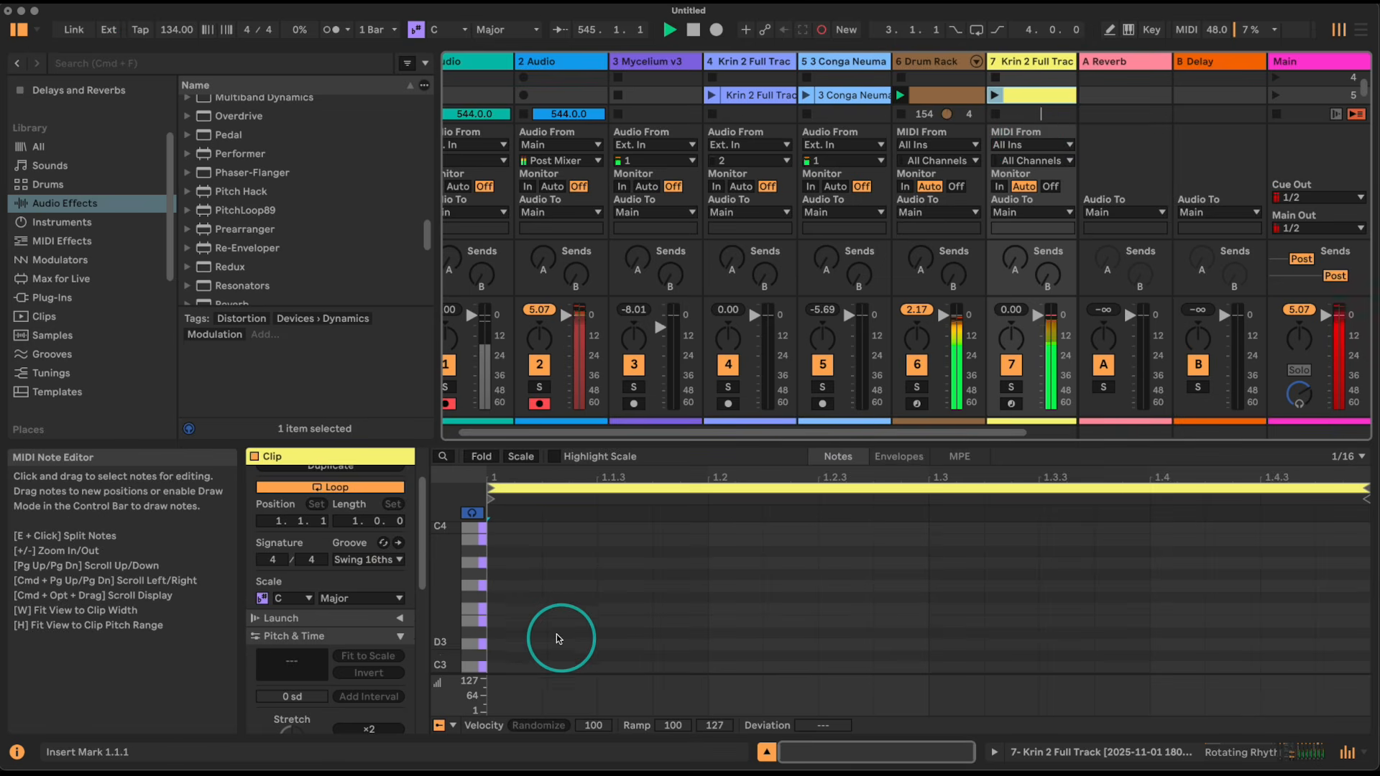
pyautogui.click(332, 491)
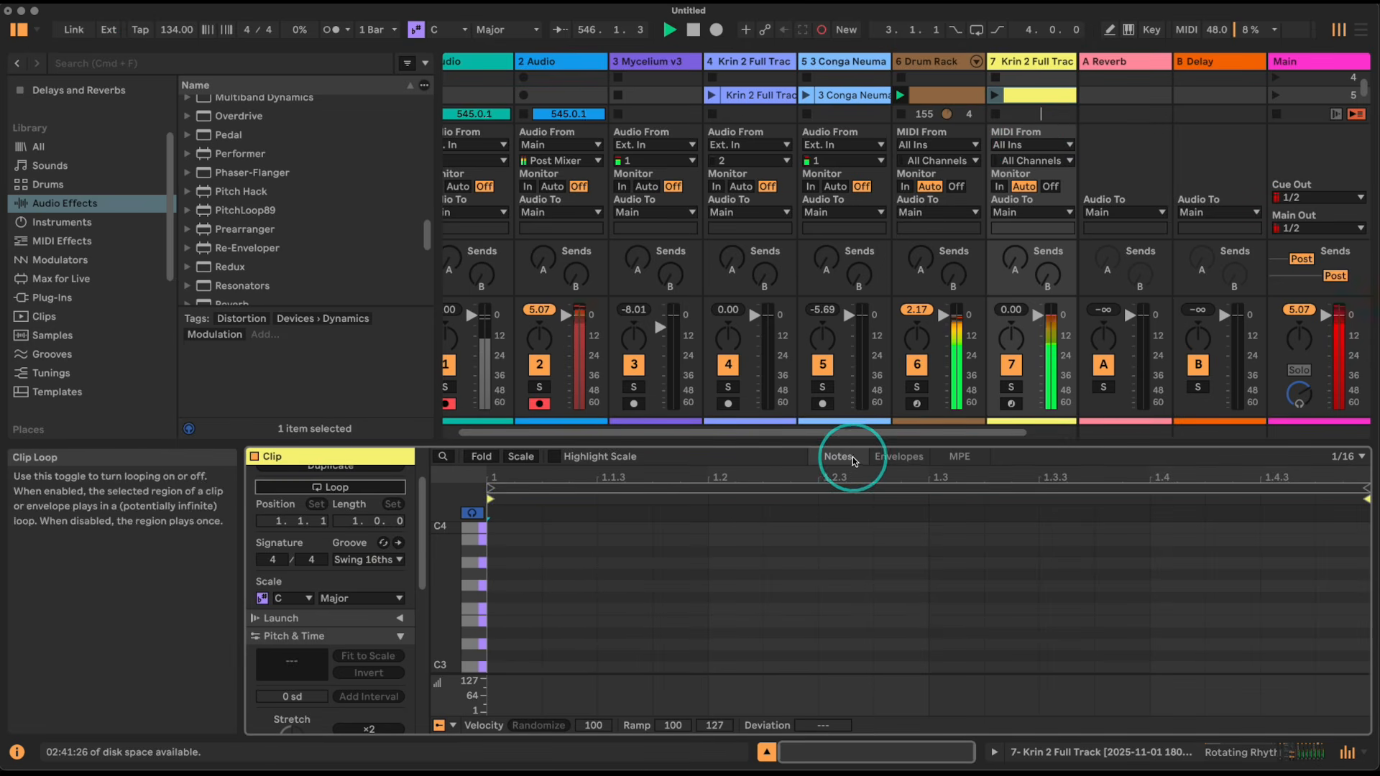
# - Add a flat, low Fill envelope for the Rotating Rhythm Generator to the clip and reduce the clip view's height
pyautogui.click(896, 459)
pyautogui.click(489, 709)
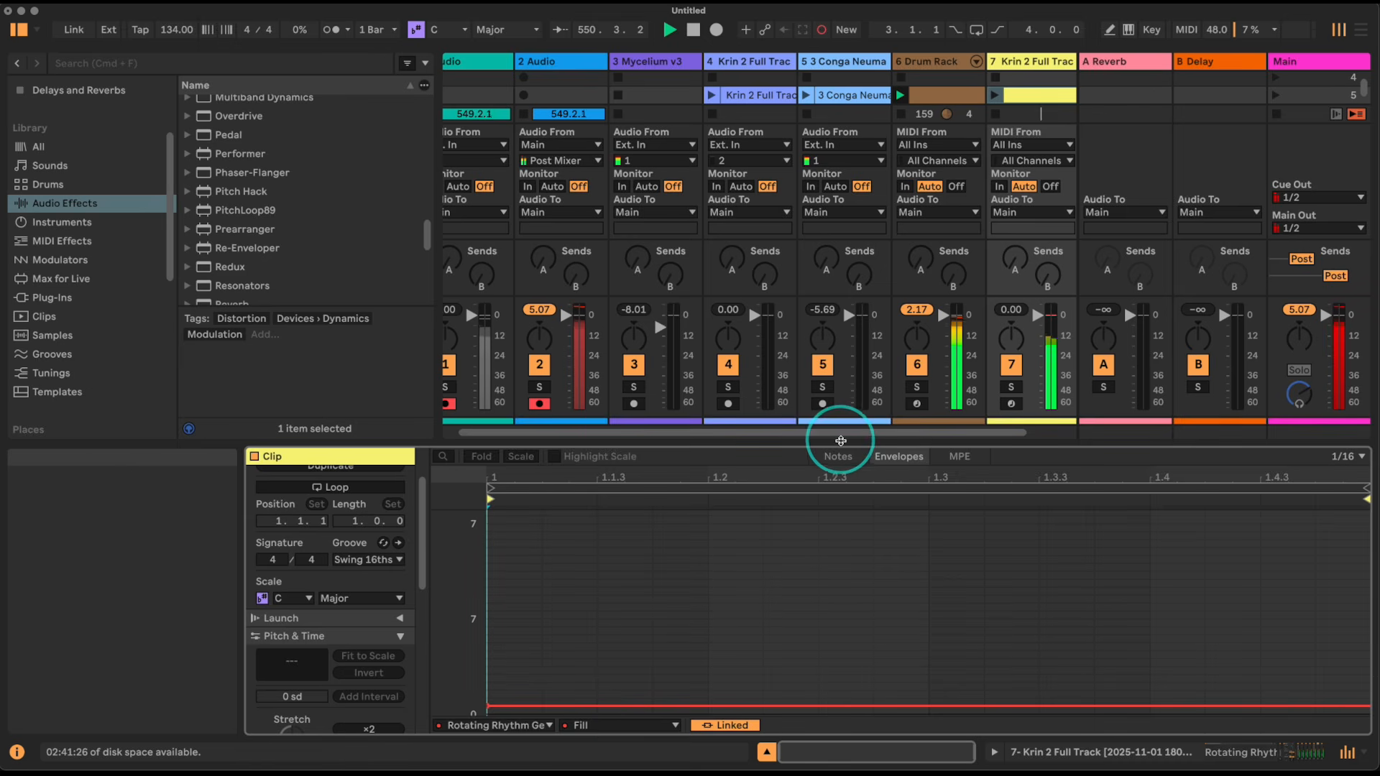
pyautogui.moveTo(838, 441); pyautogui.dragTo(832, 504)
# - Rename the new clip on track 7 as Fill 1
pyautogui.click(1038, 106)
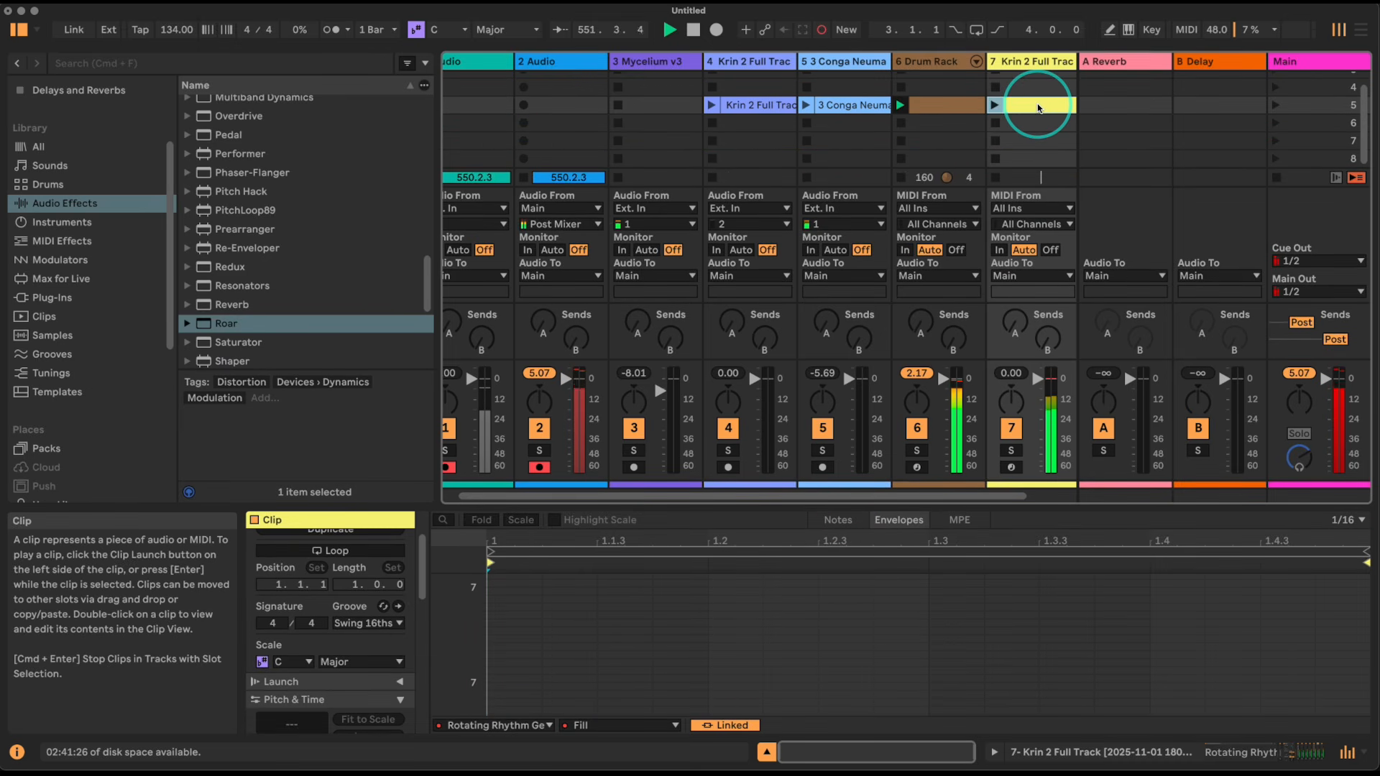
pyautogui.press('super+r')
pyautogui.write('Fill 1')
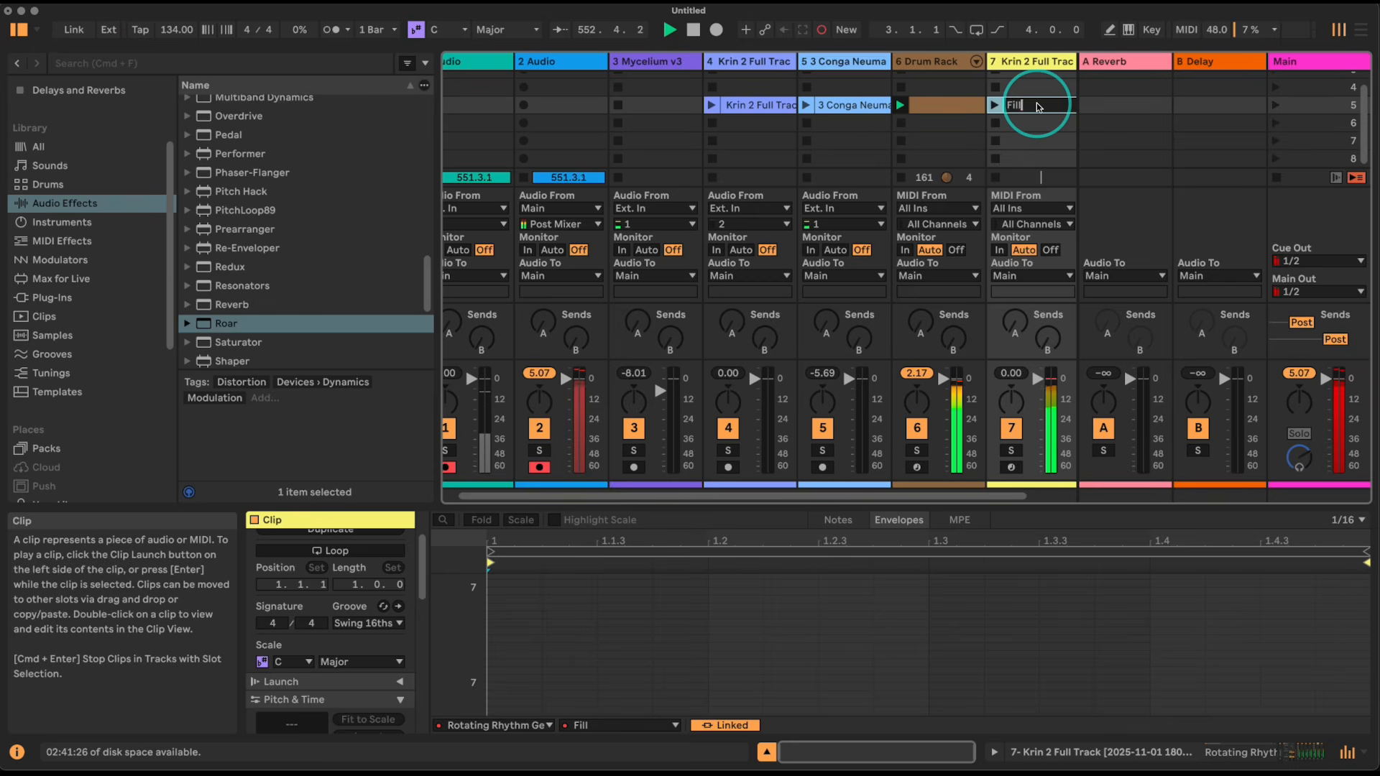
pyautogui.click(1038, 124)
# - Duplicate the Fill 1 clip into slot 6 of track 7 and delete the extra track 8
pyautogui.moveTo(1040, 105); pyautogui.dragTo(962, 123)
pyautogui.moveTo(1042, 75); pyautogui.dragTo(1042, 74)
pyautogui.click(1039, 67)
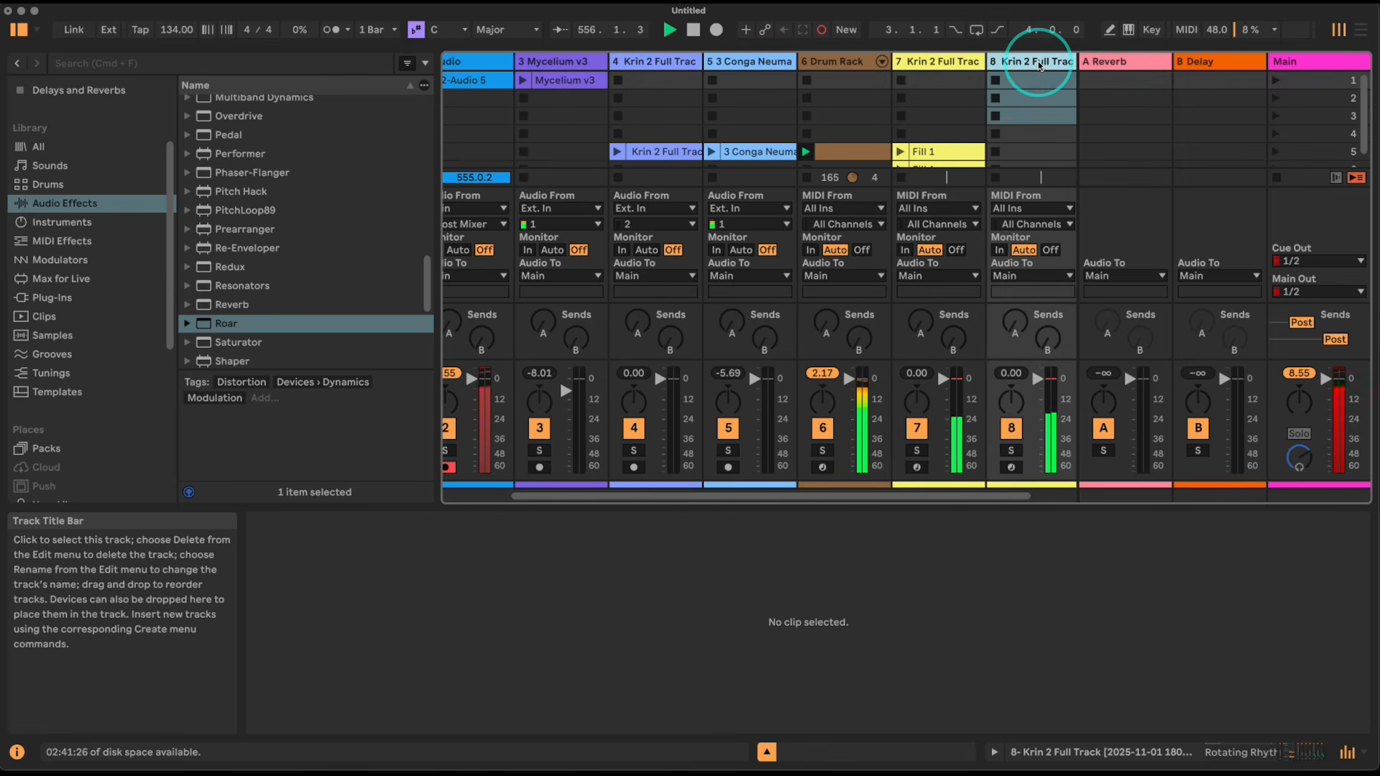
pyautogui.press('Delete')
# - Raise the Rotating Rhythm Generator's Fill envelope to 2 in the copied clip in slot 6
pyautogui.scroll(-2, 962, 126)
pyautogui.click(962, 141)
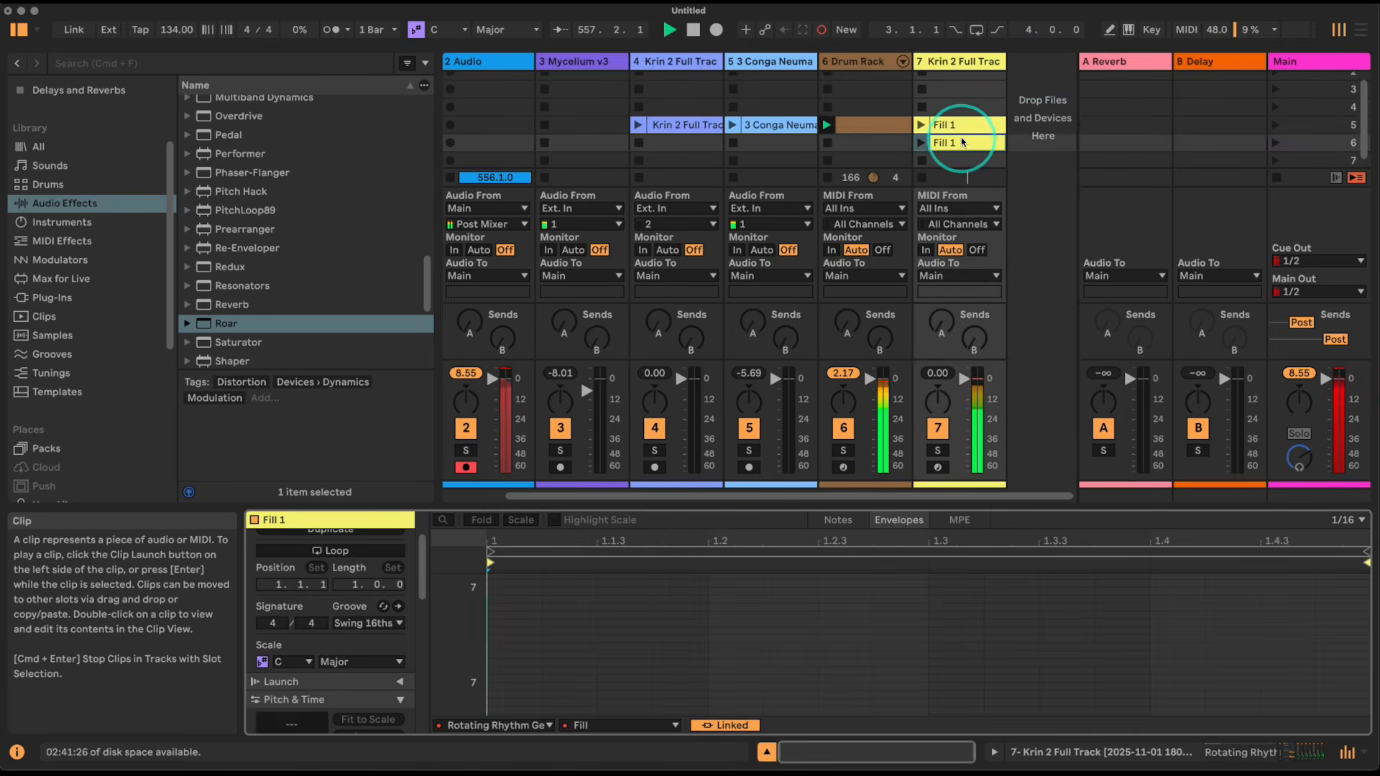
pyautogui.scroll(-2, 552, 635)
pyautogui.moveTo(489, 706); pyautogui.dragTo(487, 704)
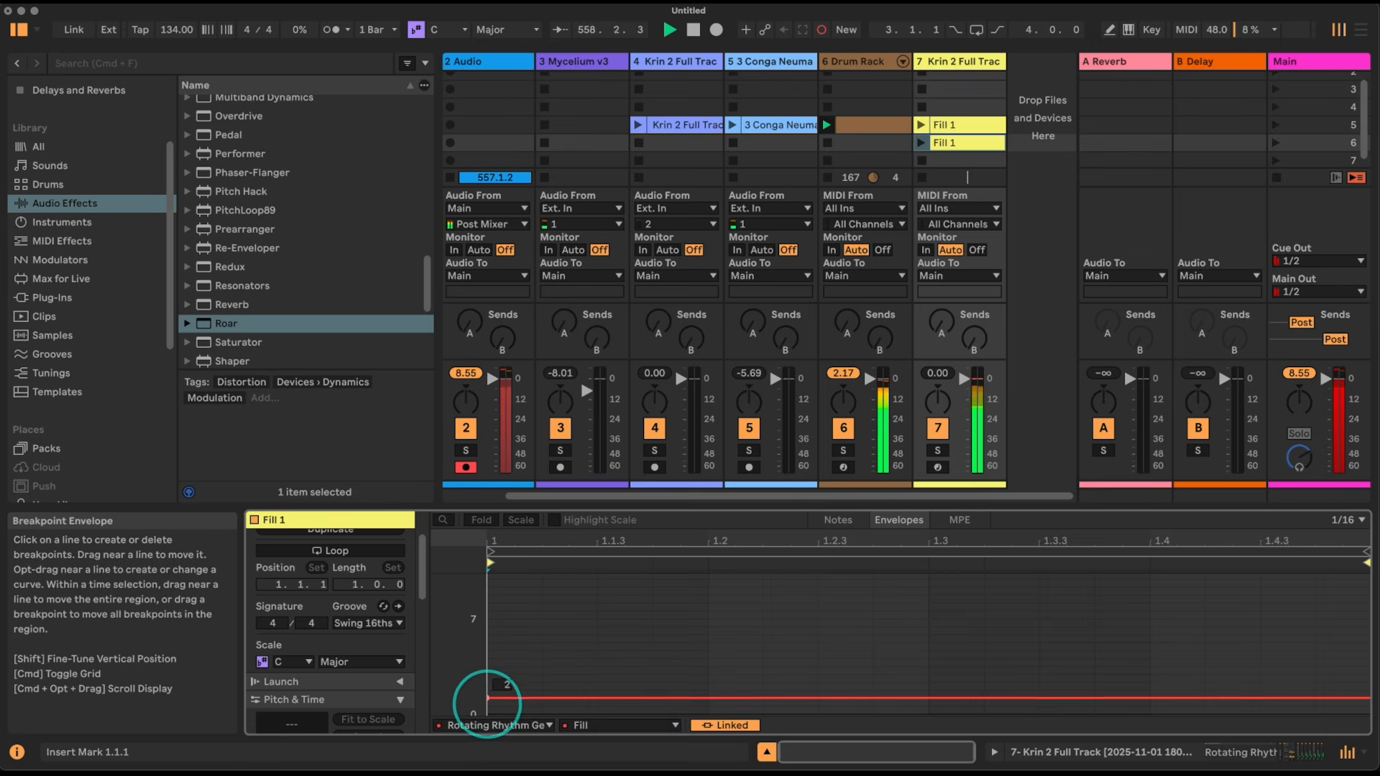
# - Rename the copied clip in slot 6 as Fill 2
pyautogui.click(967, 140)
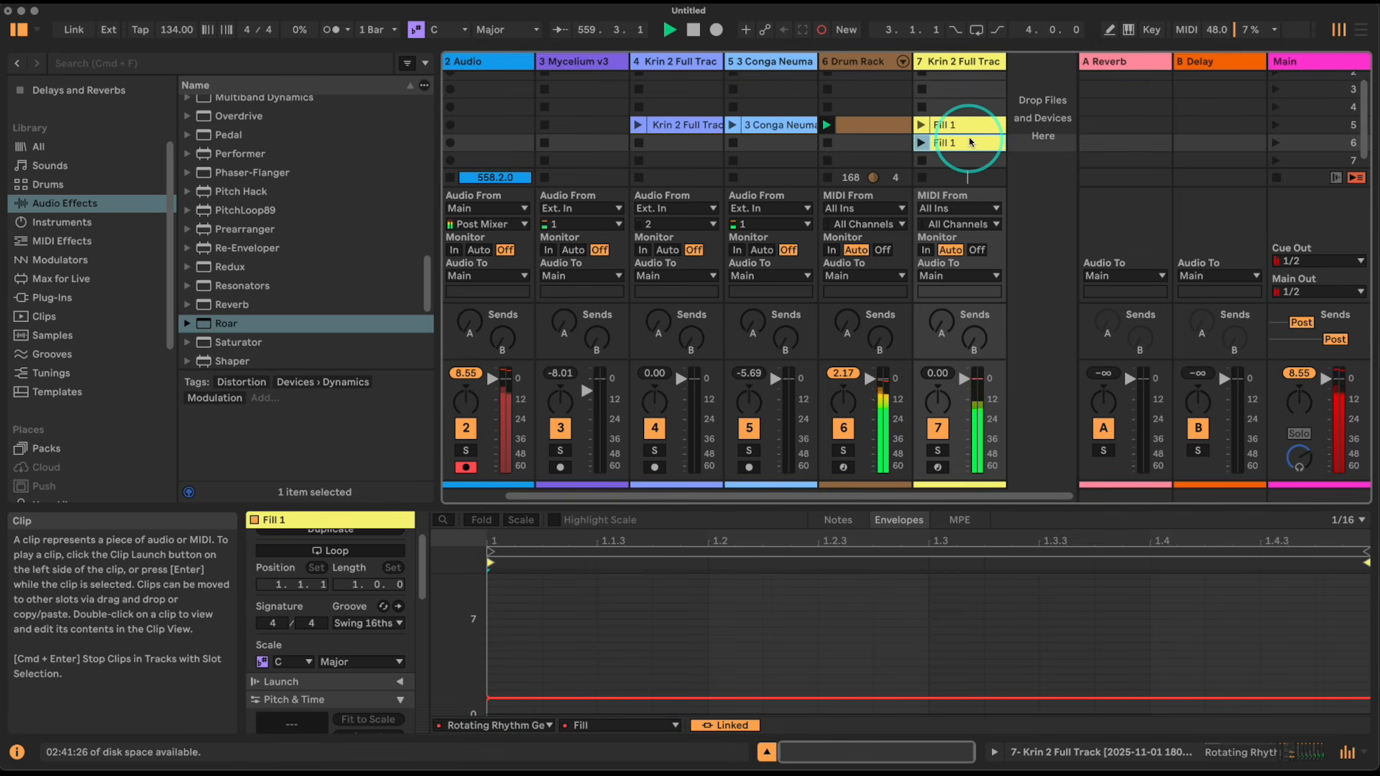
pyautogui.press('super+r')
pyautogui.write('2')
pyautogui.press('Return')
# - Duplicate the Fill 2 clip into slot 7 of track 7 and rename the copy as Fill 3
pyautogui.moveTo(978, 143); pyautogui.dragTo(975, 158)
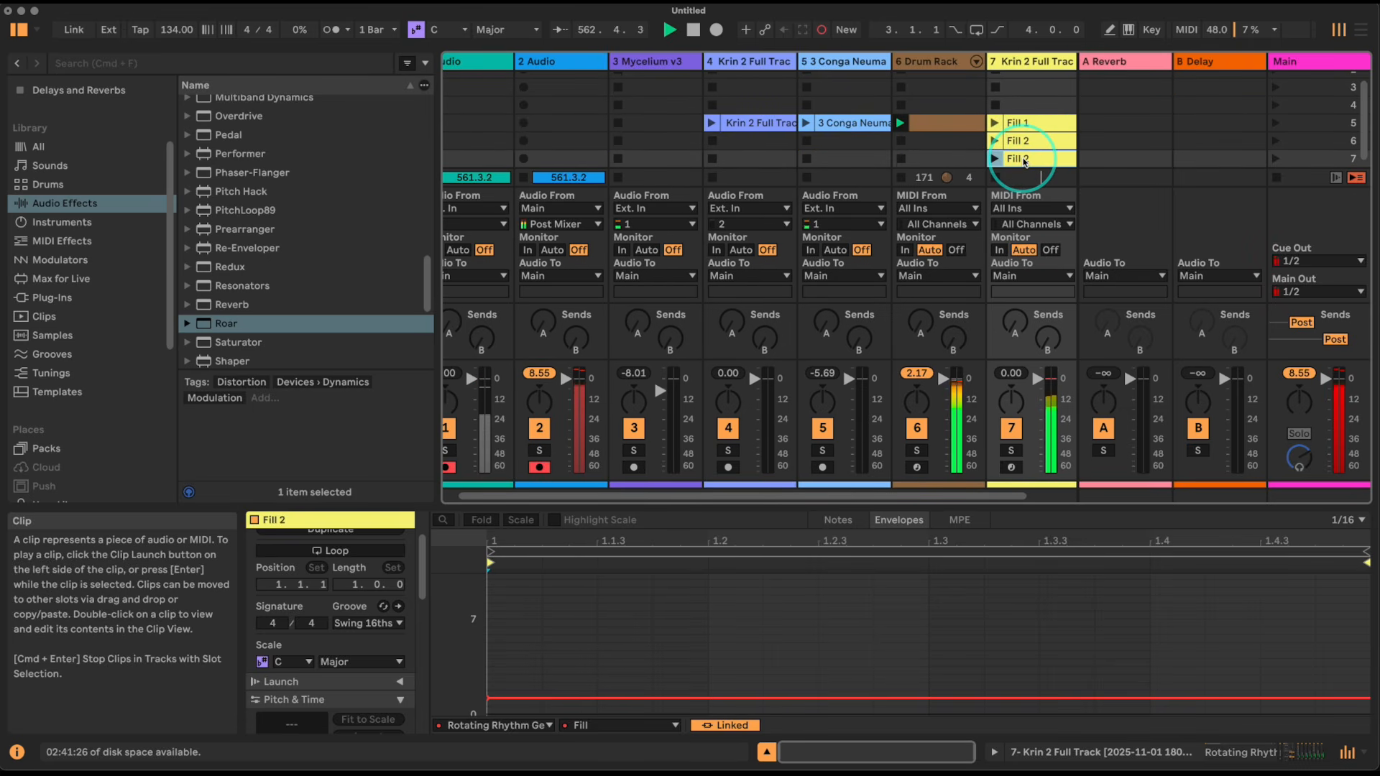
pyautogui.press('super+r')
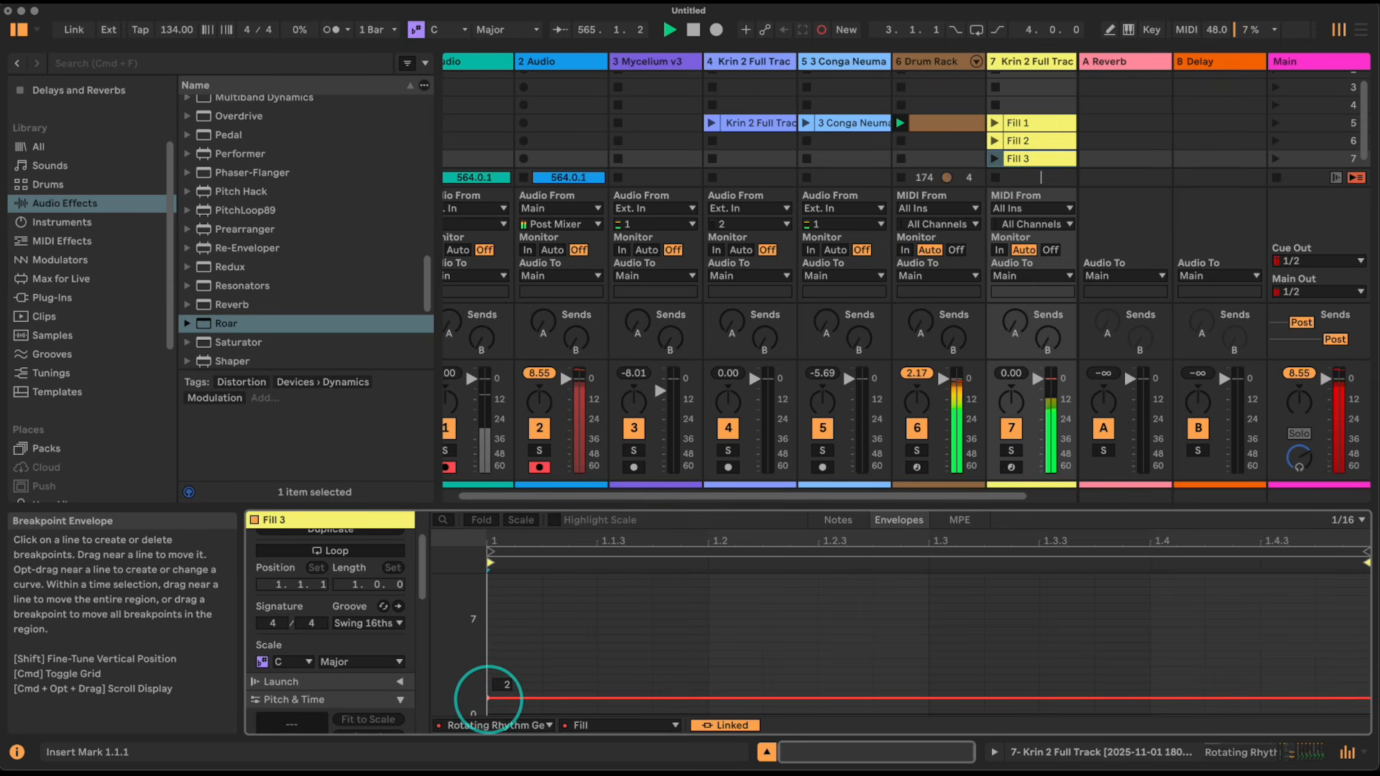
pyautogui.scroll(-1, 1050, 138)
pyautogui.moveTo(1049, 138); pyautogui.dragTo(1050, 154)
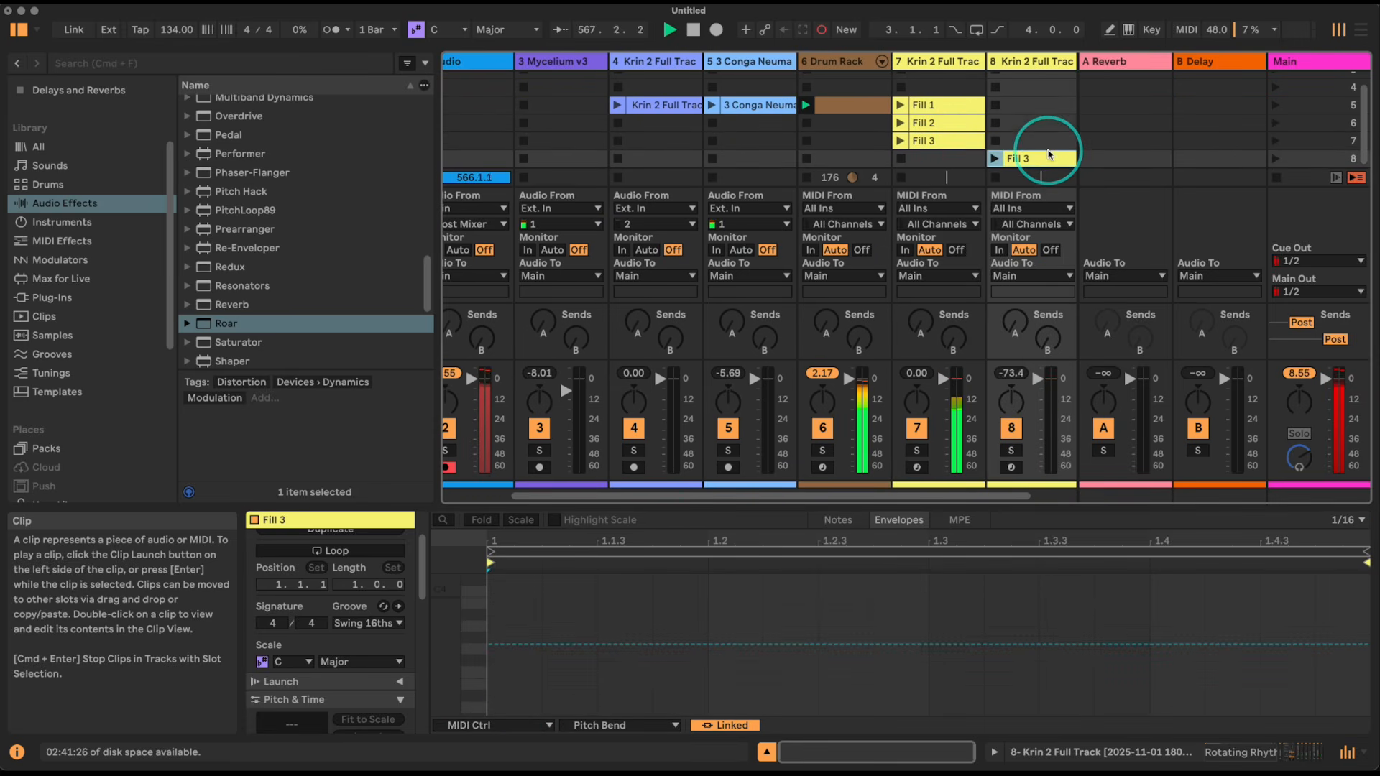
pyautogui.click(1035, 62)
pyautogui.press('Delete')
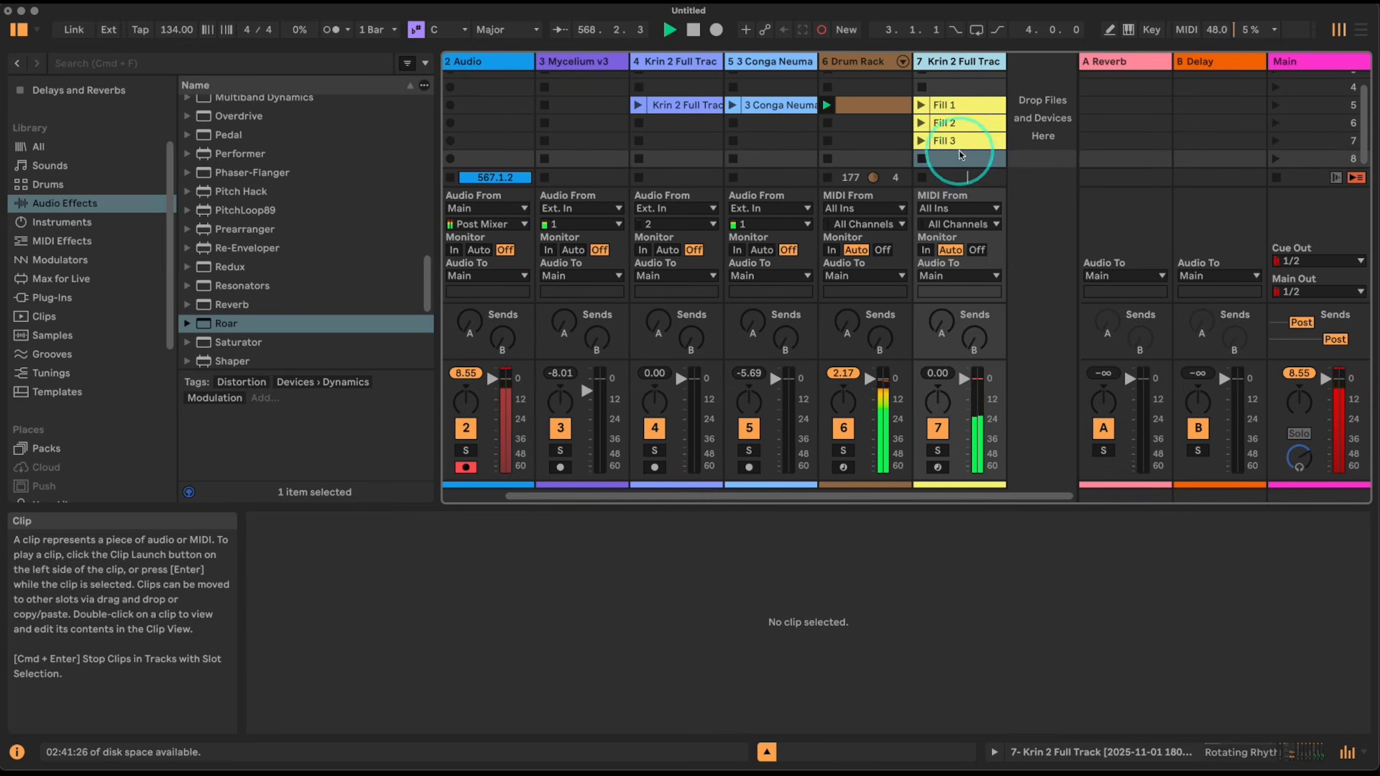
# - Duplicate the Fill 3 clip into slot 8 of track 7 and rename the copy as Fill 4
pyautogui.moveTo(963, 140); pyautogui.dragTo(961, 156)
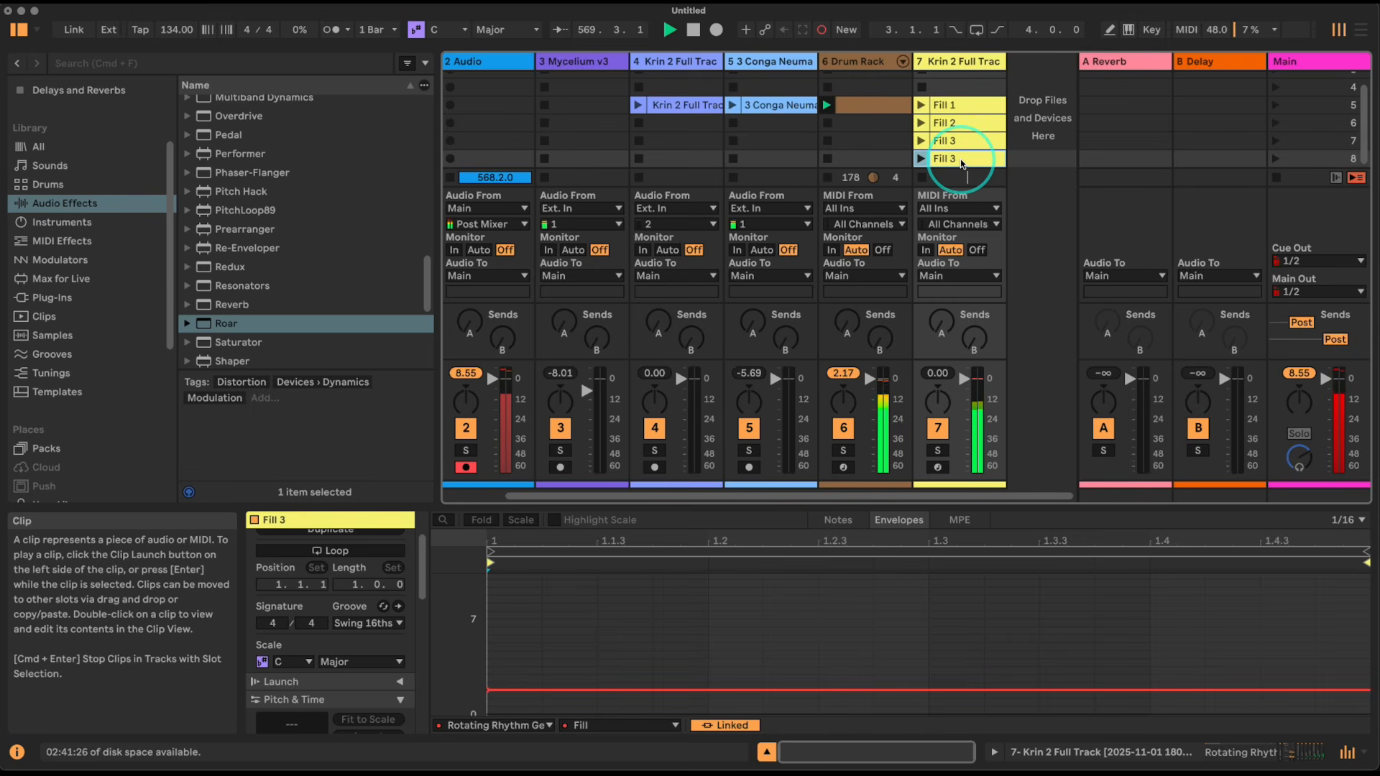
pyautogui.press('super+r')
pyautogui.press('BackSpace')
pyautogui.write('4')
pyautogui.press('Return')
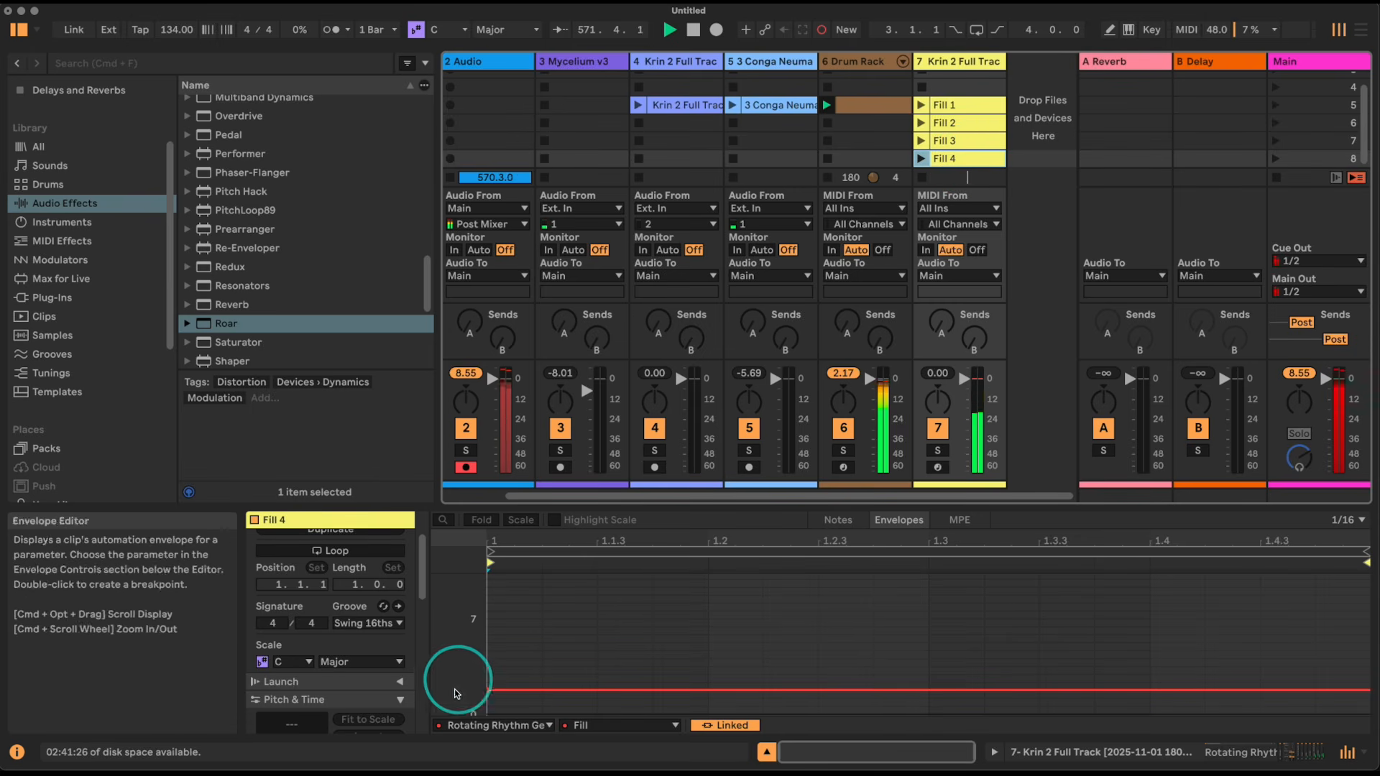
# - Raise the Rotating Rhythm Generator's Fill envelope to 4 in the Fill 4 clip and audition Fill 3, Fill 4 and Fill 1
pyautogui.moveTo(477, 691); pyautogui.dragTo(488, 683)
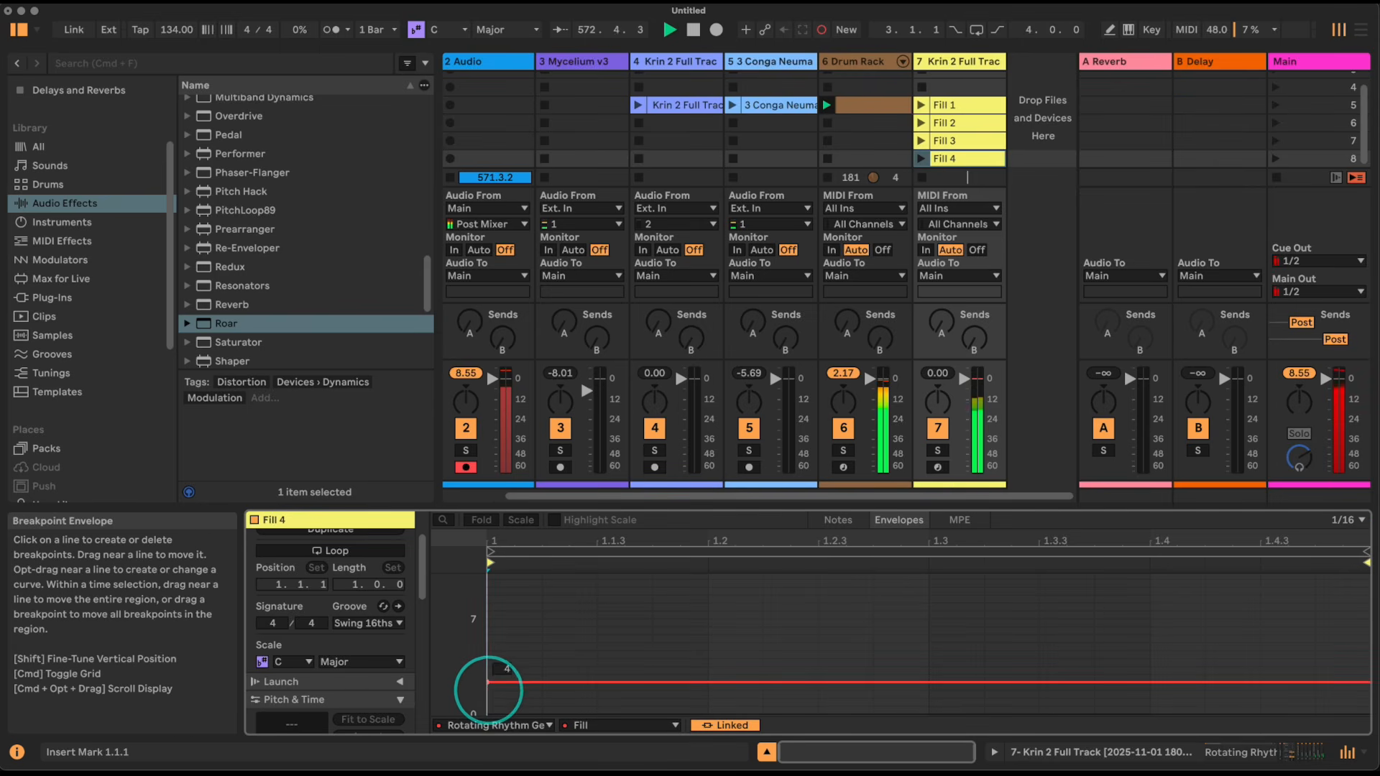
pyautogui.click(922, 141)
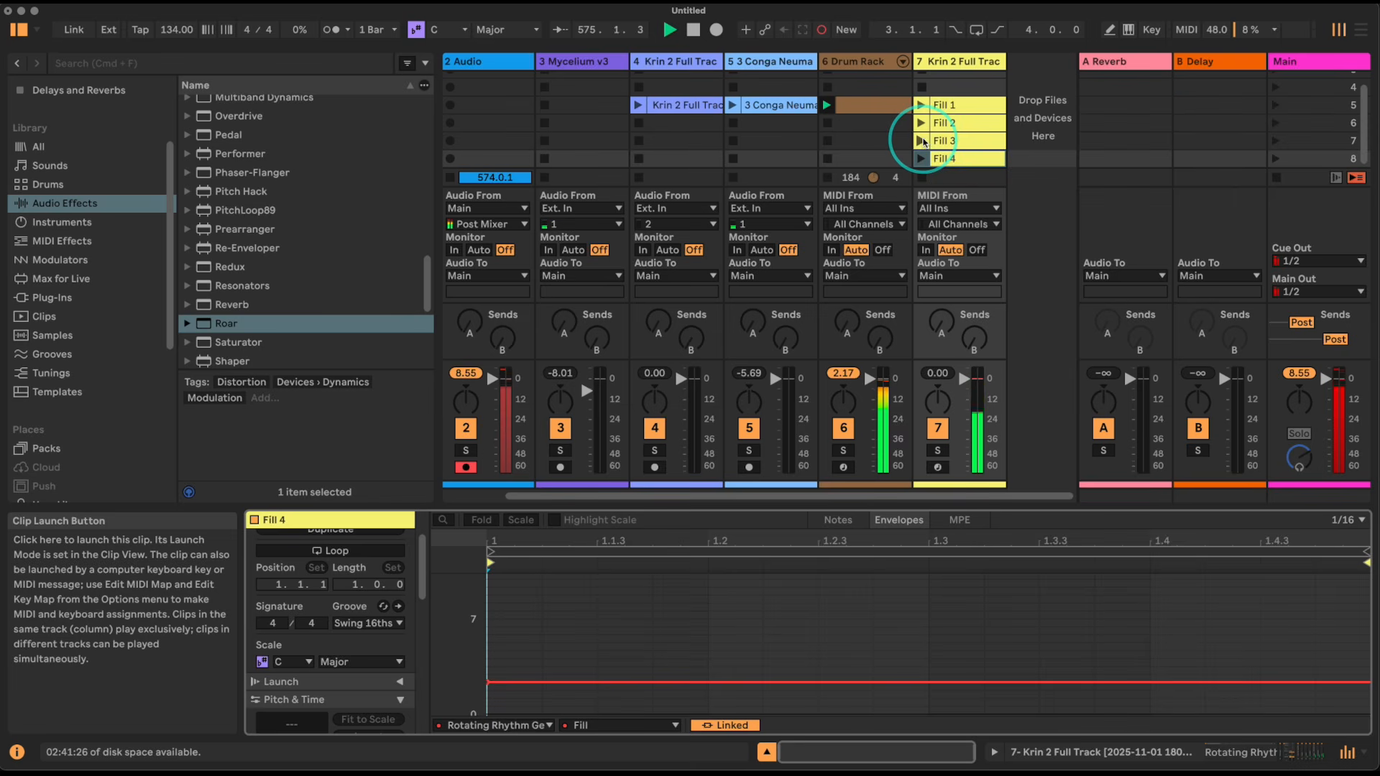
pyautogui.click(921, 159)
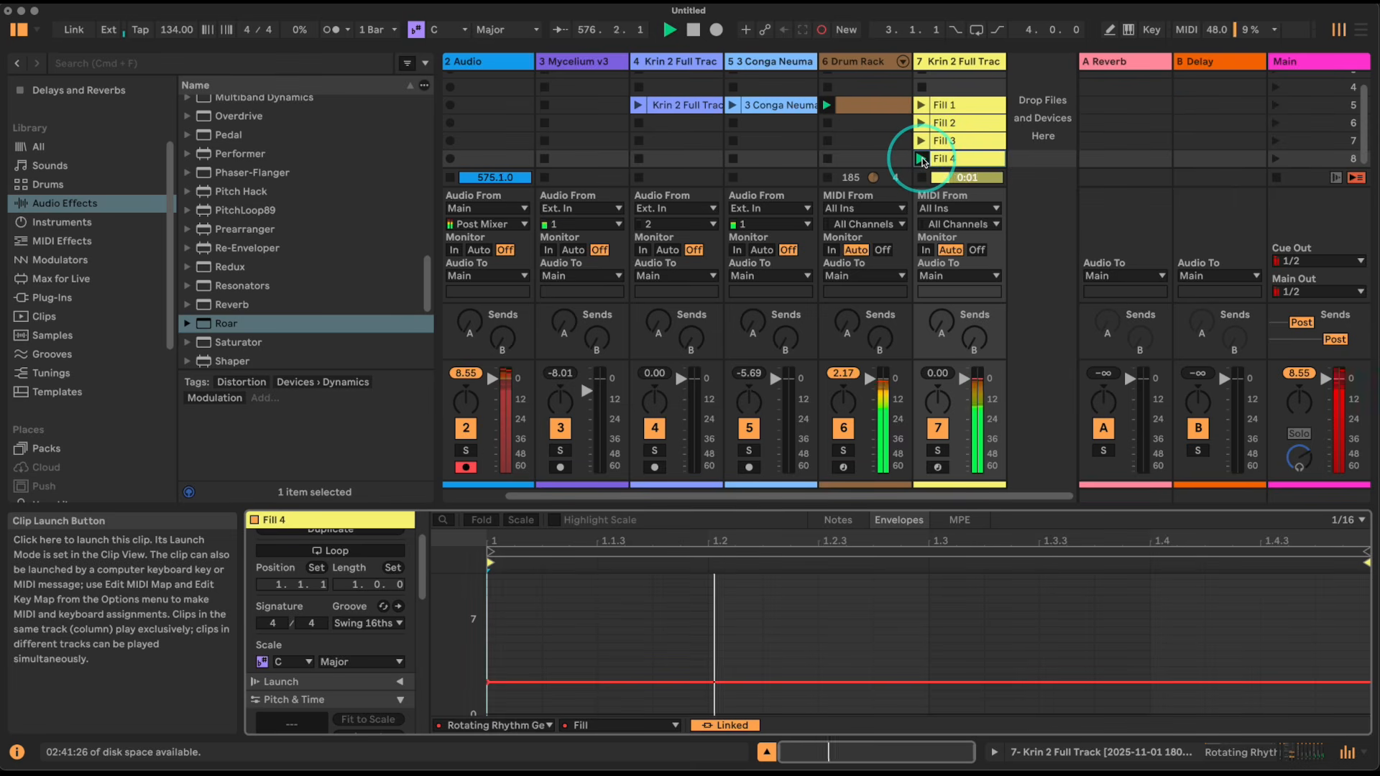
pyautogui.click(921, 105)
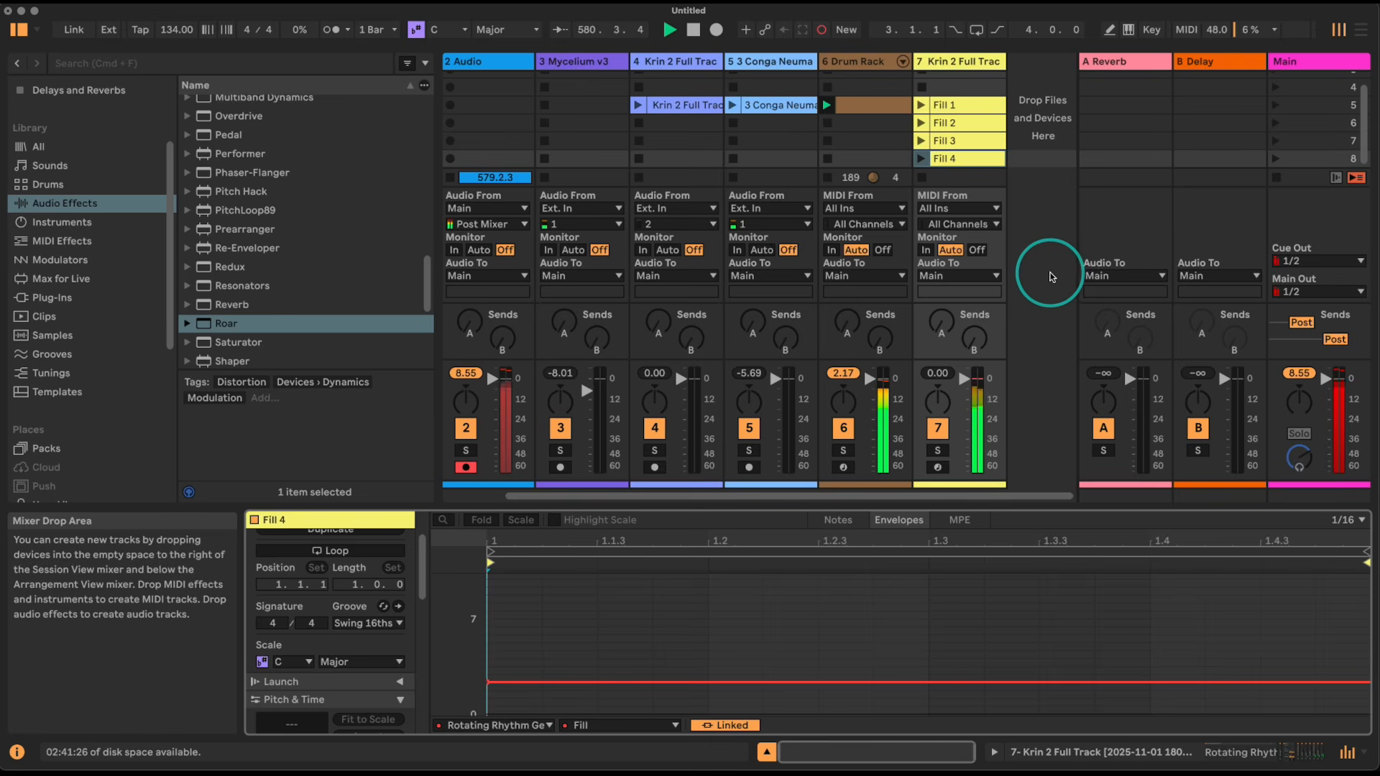
# - Stop the Drum Rack clip on track 6 and deactivate track 7
pyautogui.click(828, 158)
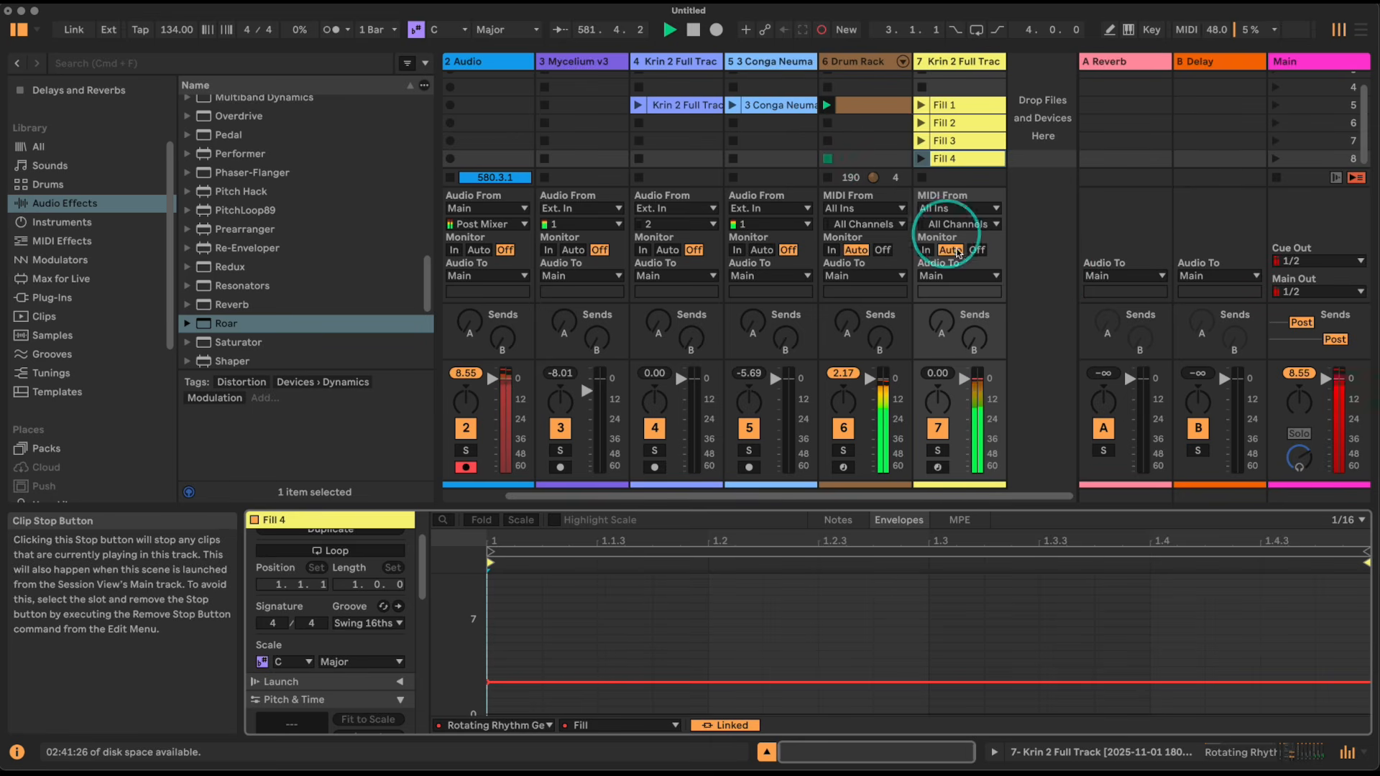
pyautogui.click(937, 428)
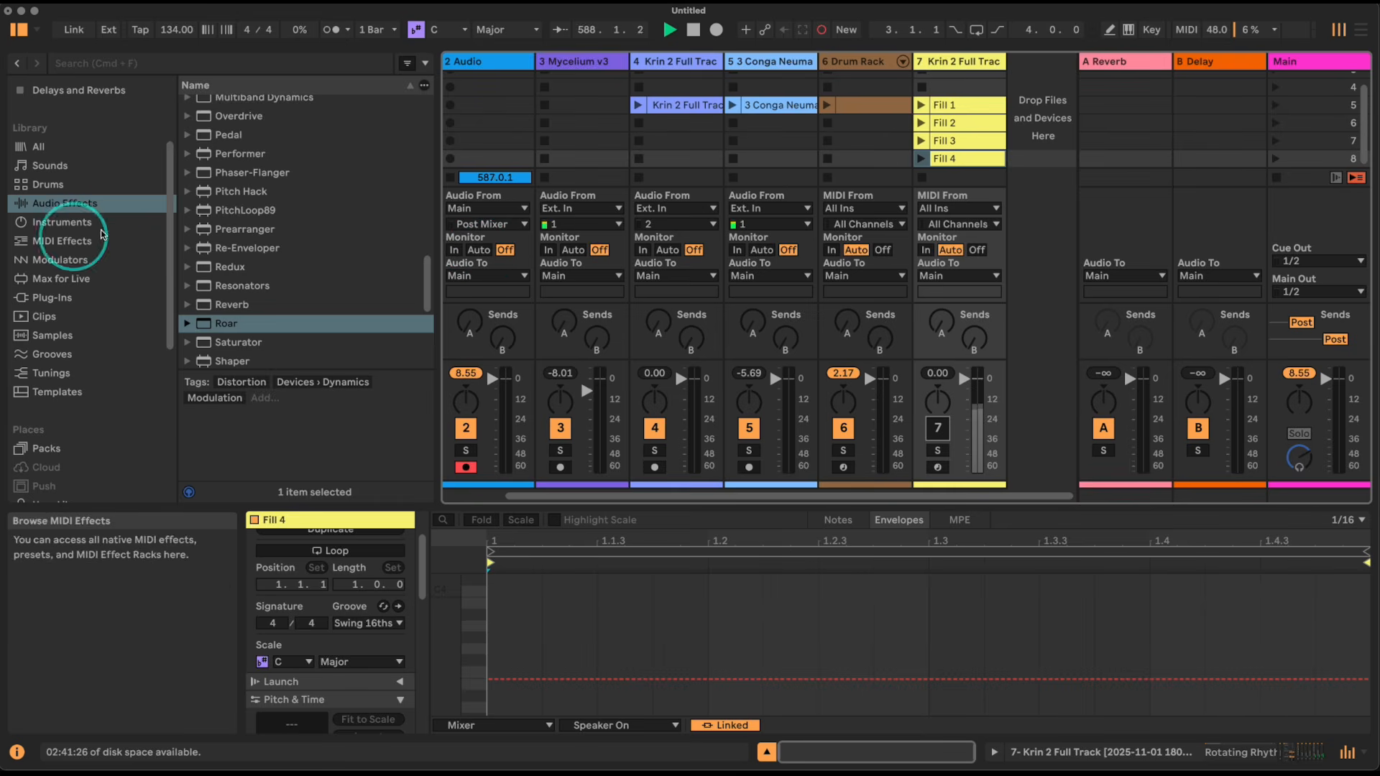
# - Add Simpler on a new track 8 and load the 3 Conga Neuman clip from track 5 as its sample
pyautogui.click(70, 223)
pyautogui.scroll(-3, 240, 325)
pyautogui.moveTo(241, 351); pyautogui.dragTo(1028, 139)
pyautogui.moveTo(763, 137); pyautogui.dragTo(656, 600)
# - Switch Simpler to Slice mode and raise its sample gain to 4.6 dB
pyautogui.click(270, 671)
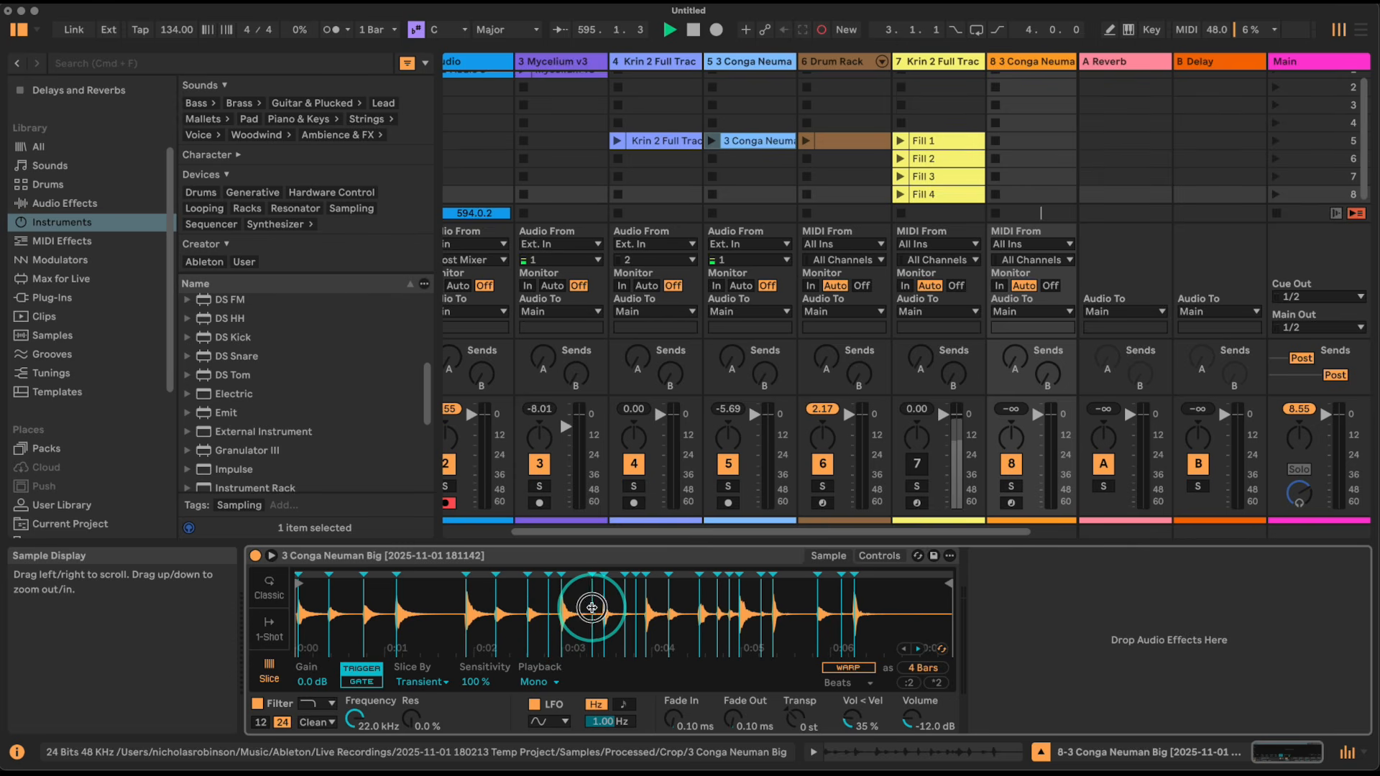
pyautogui.moveTo(313, 682); pyautogui.dragTo(314, 680)
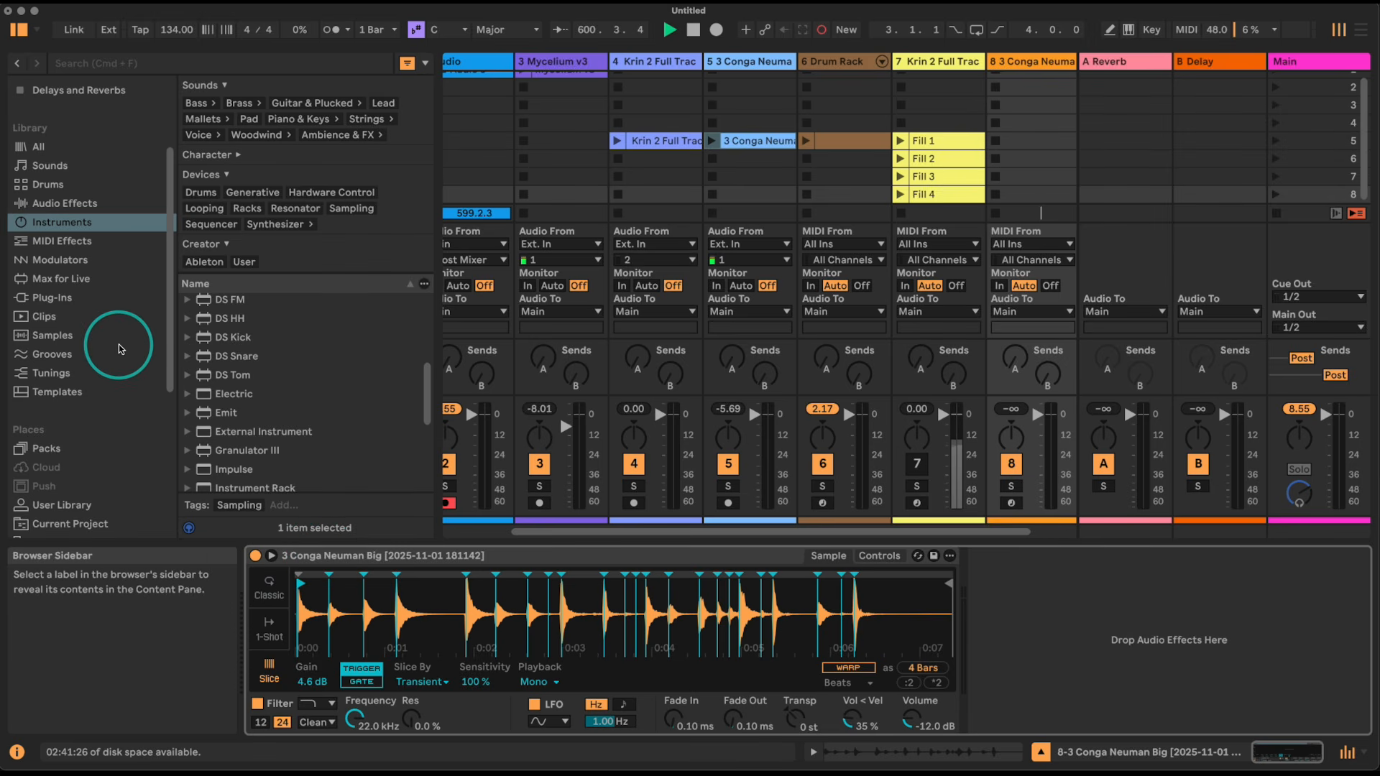
# - Insert the SQ Sequencer and Pitch MIDI effects before Simpler and set Pitch to -24 st
pyautogui.click(56, 242)
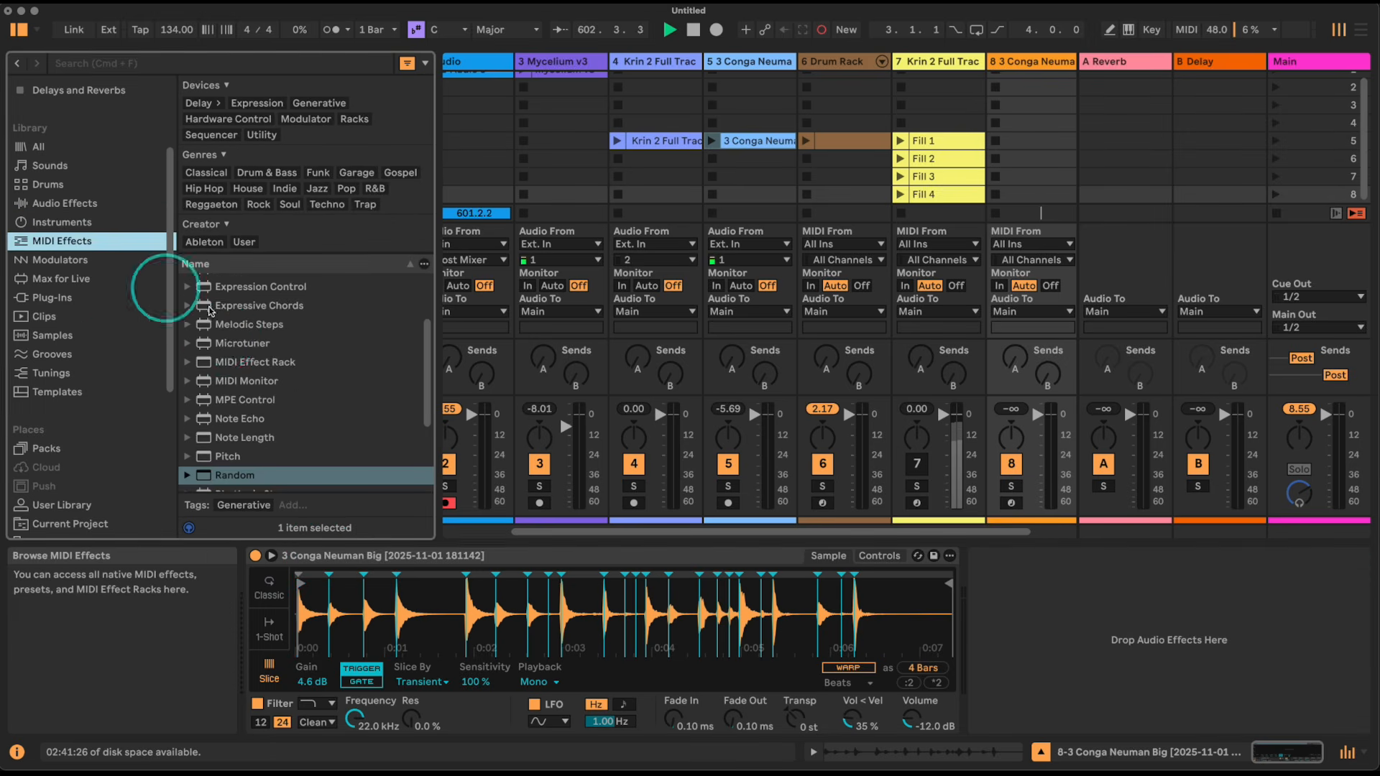
pyautogui.moveTo(231, 442); pyautogui.dragTo(242, 612)
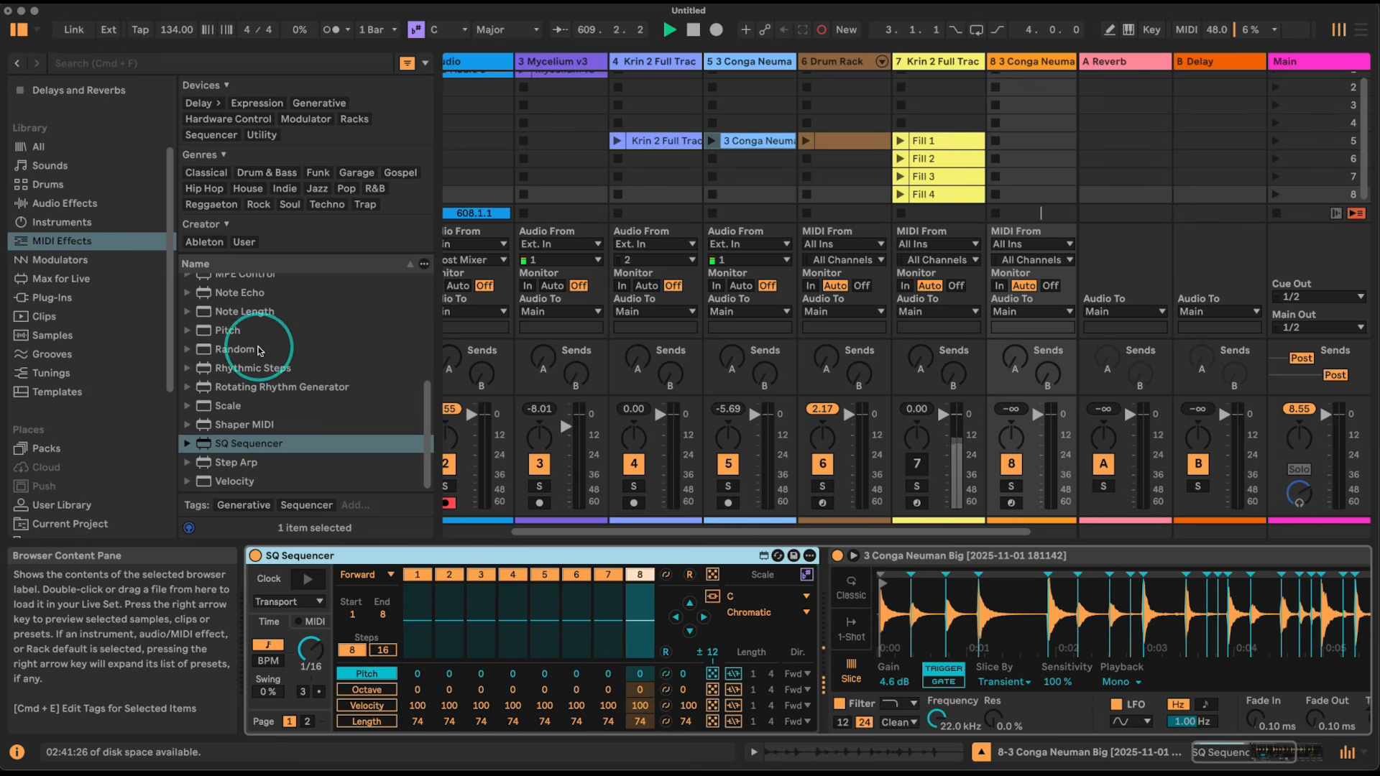
pyautogui.click(222, 330)
pyautogui.moveTo(850, 650); pyautogui.dragTo(900, 617)
# - Randomize the SQ Sequencer's pitch steps and launch the Drum Rack clip on track 6
pyautogui.click(713, 674)
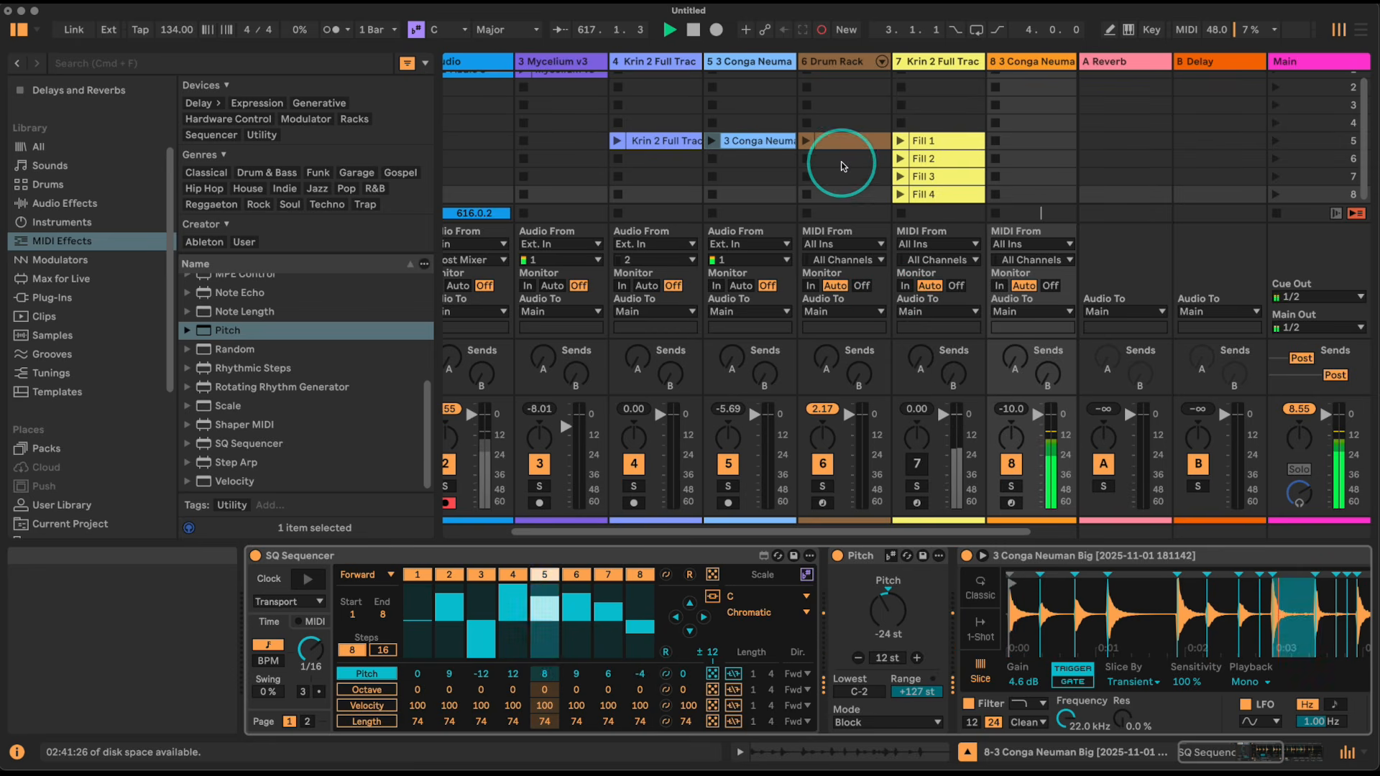
pyautogui.click(806, 141)
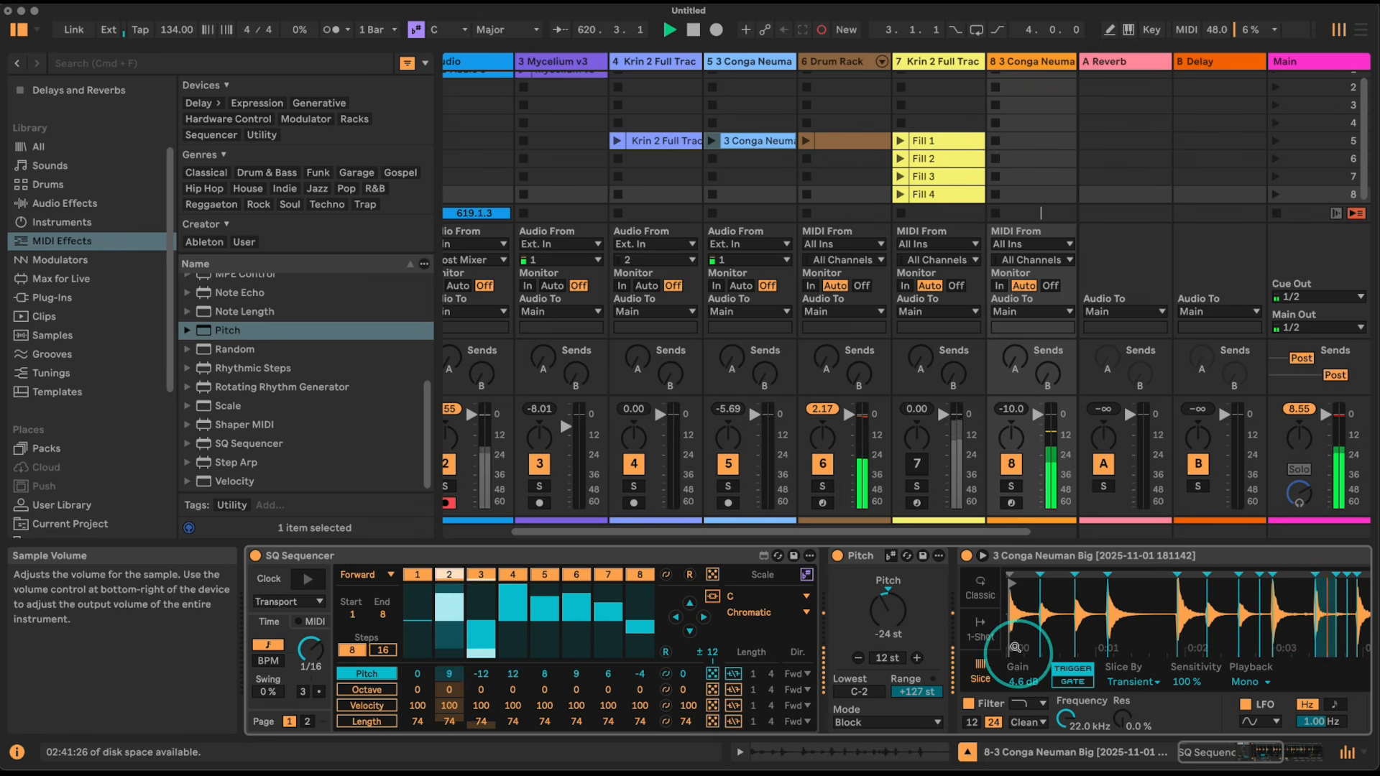
# - Raise Simpler's Fade Out to 166 ms
pyautogui.hscroll(5, 1230, 756)
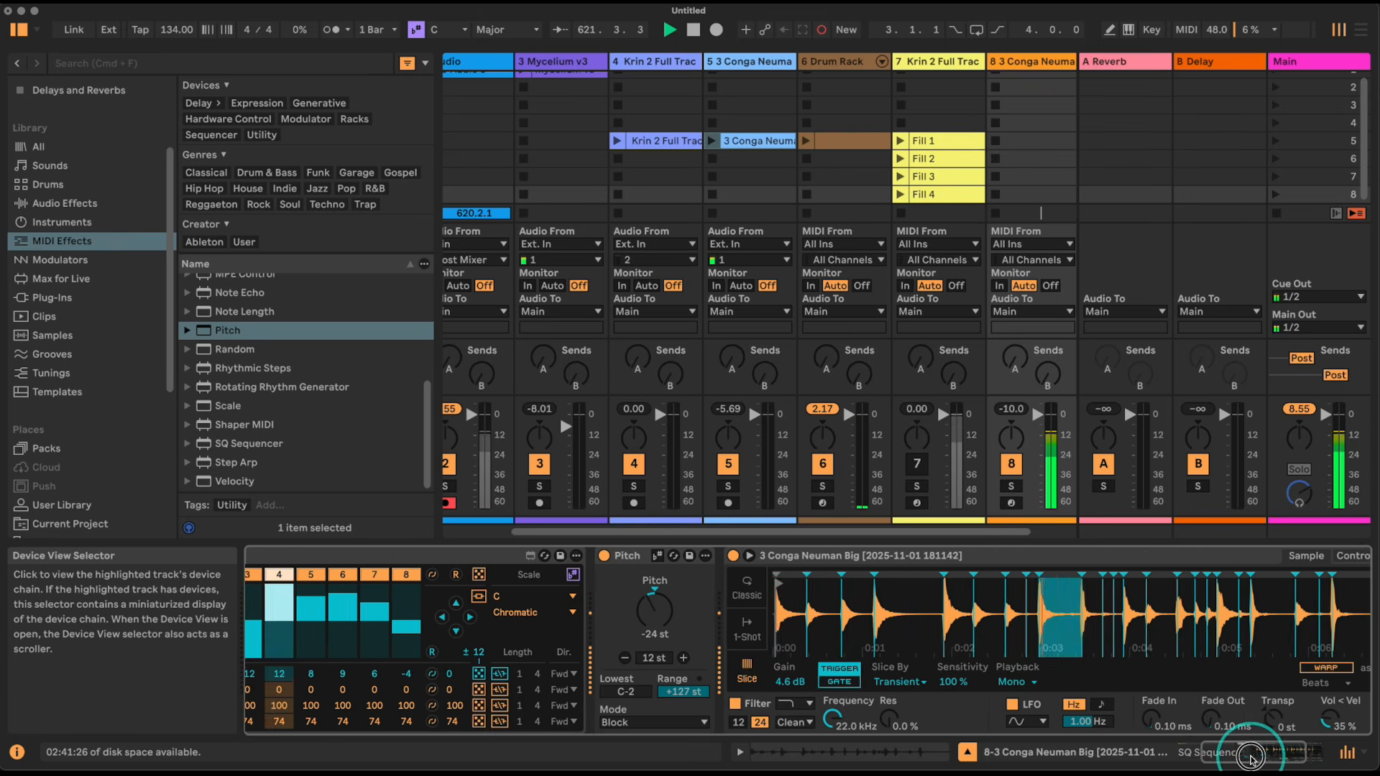
pyautogui.moveTo(1190, 718); pyautogui.dragTo(1190, 708)
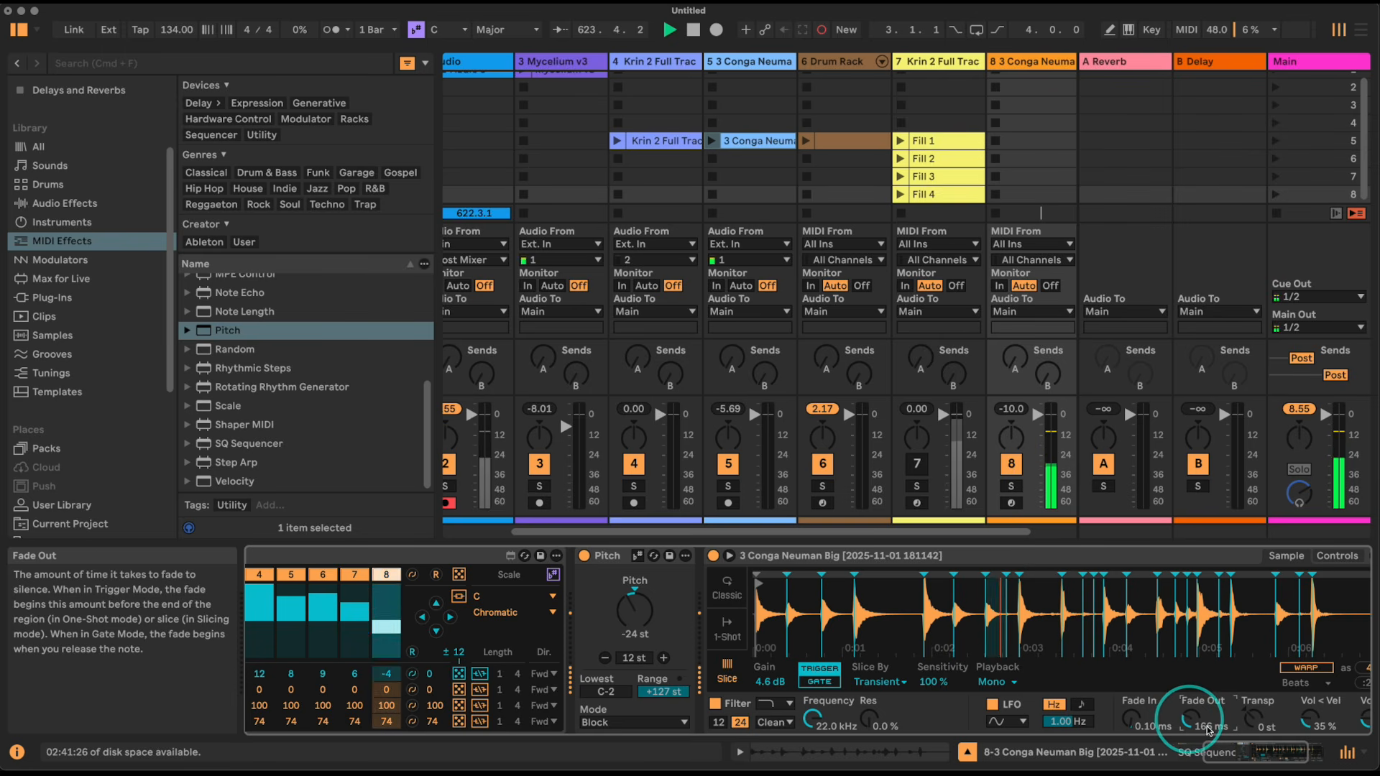
pyautogui.hscroll(-5, 1222, 752)
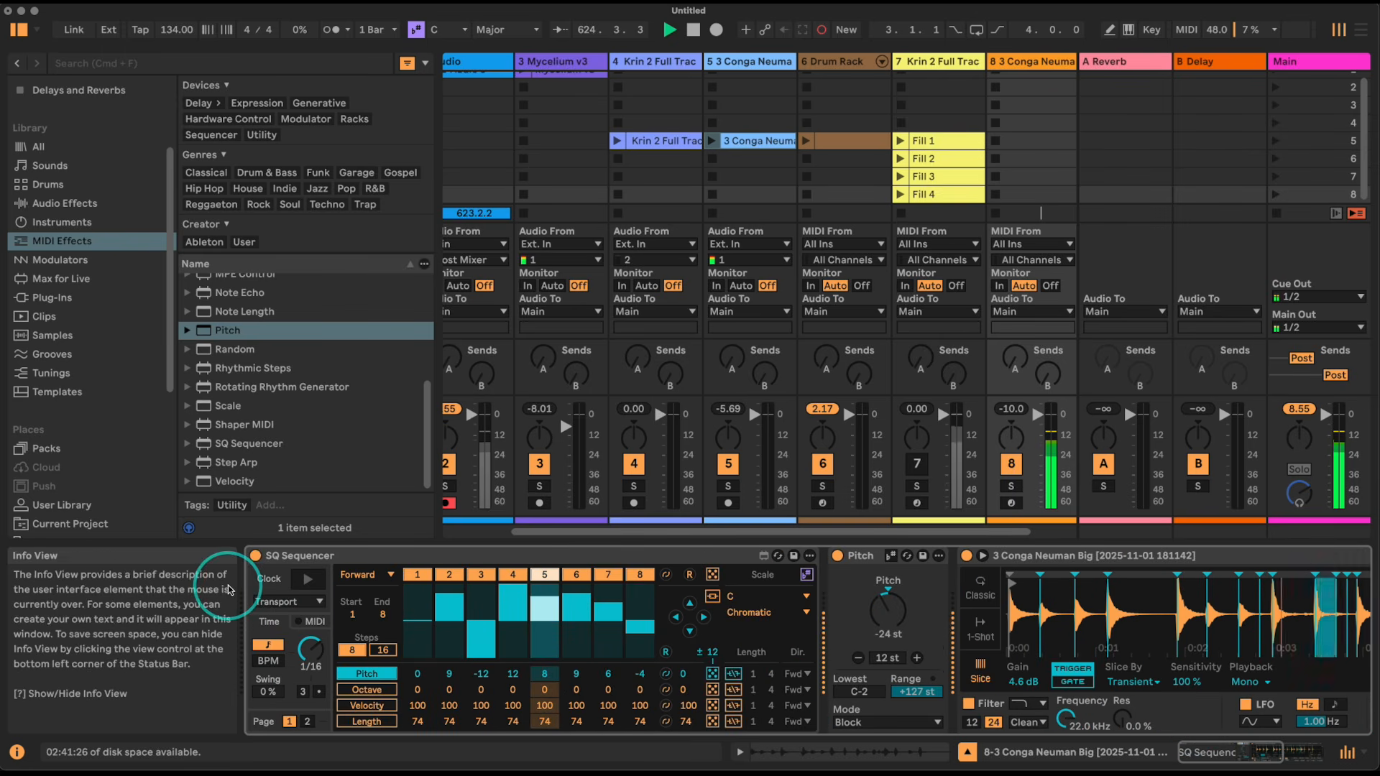
# - Switch the SQ Sequencer's clock to MIDI and place a Rotating Rhythm Generator before it with pattern 2 active on C1
pyautogui.click(288, 601)
pyautogui.click(293, 650)
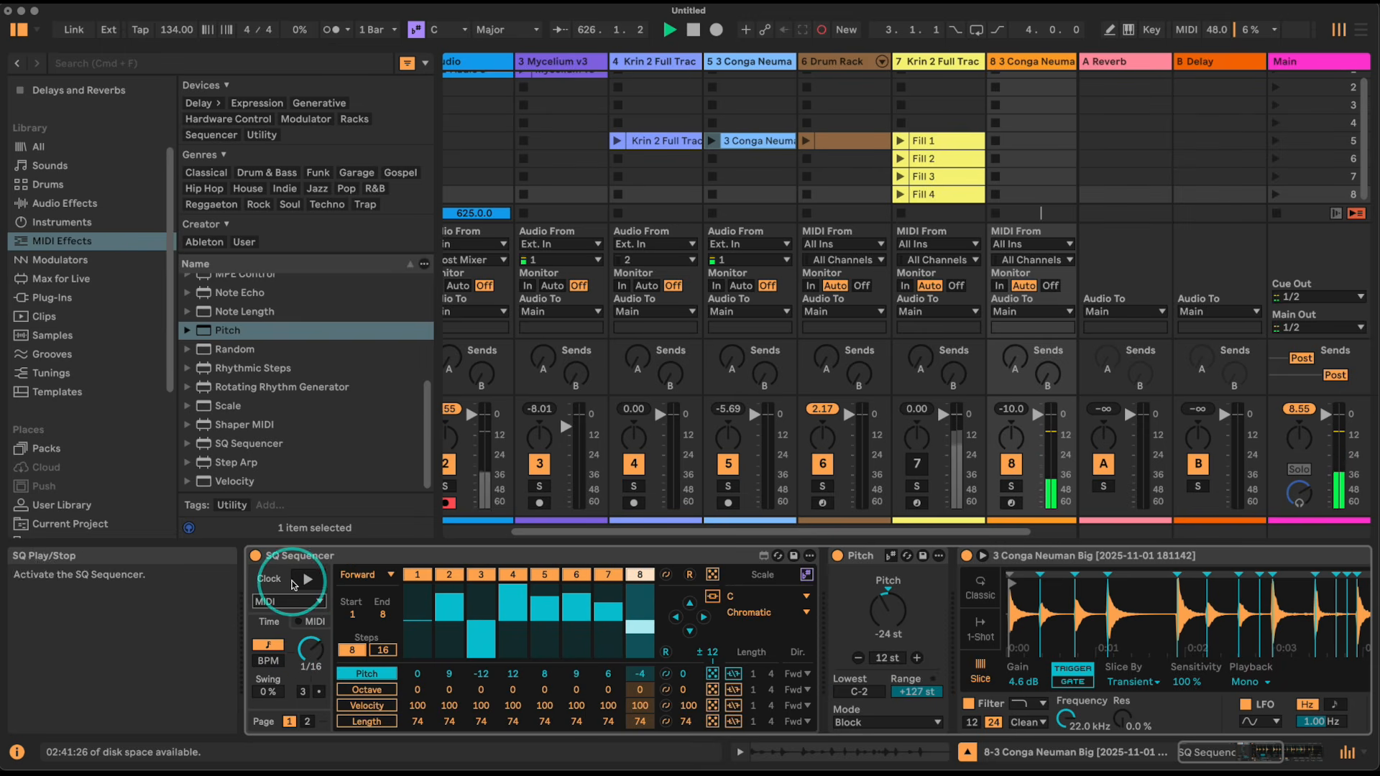
pyautogui.moveTo(231, 392); pyautogui.dragTo(249, 585)
pyautogui.click(416, 590)
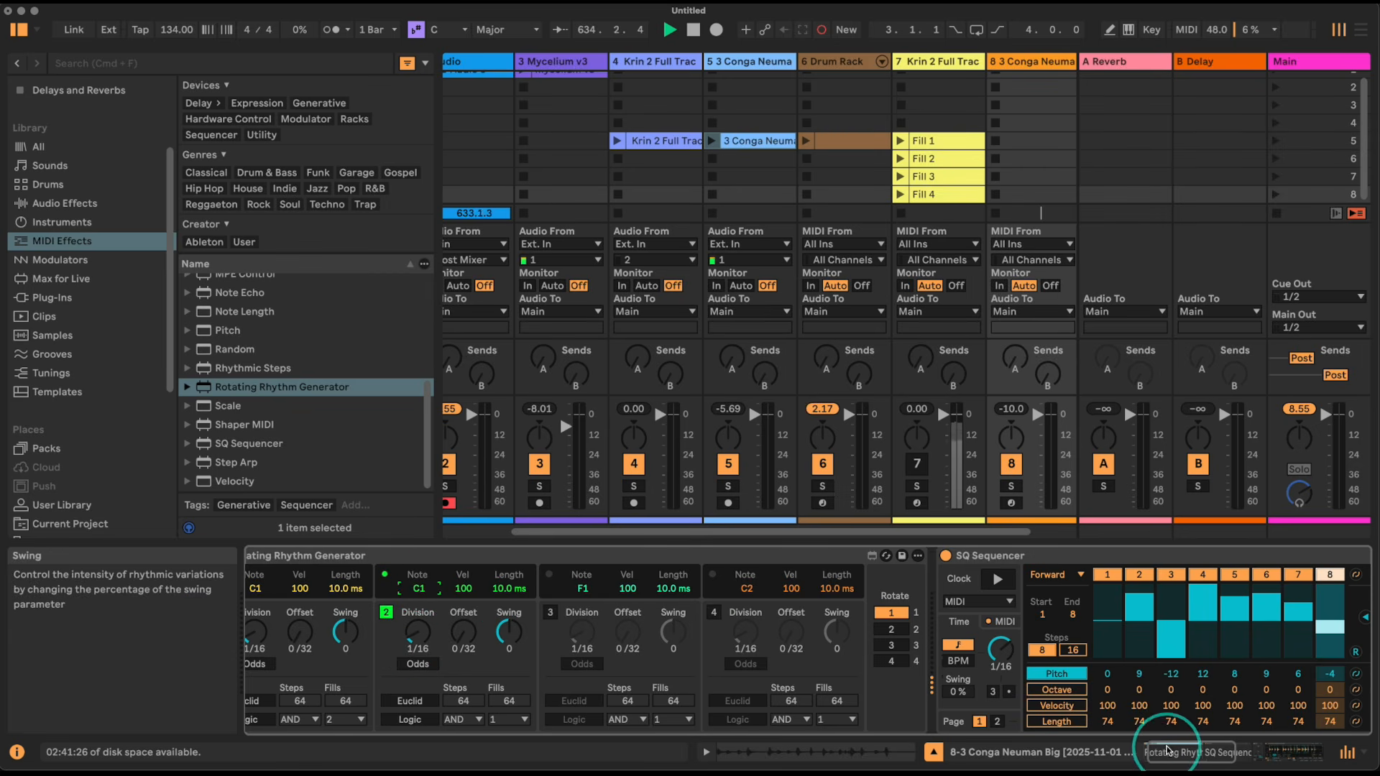
# - Activate playback in the SQ Sequencer behind the Rotating Rhythm Generator
pyautogui.moveTo(1166, 751); pyautogui.dragTo(1161, 751)
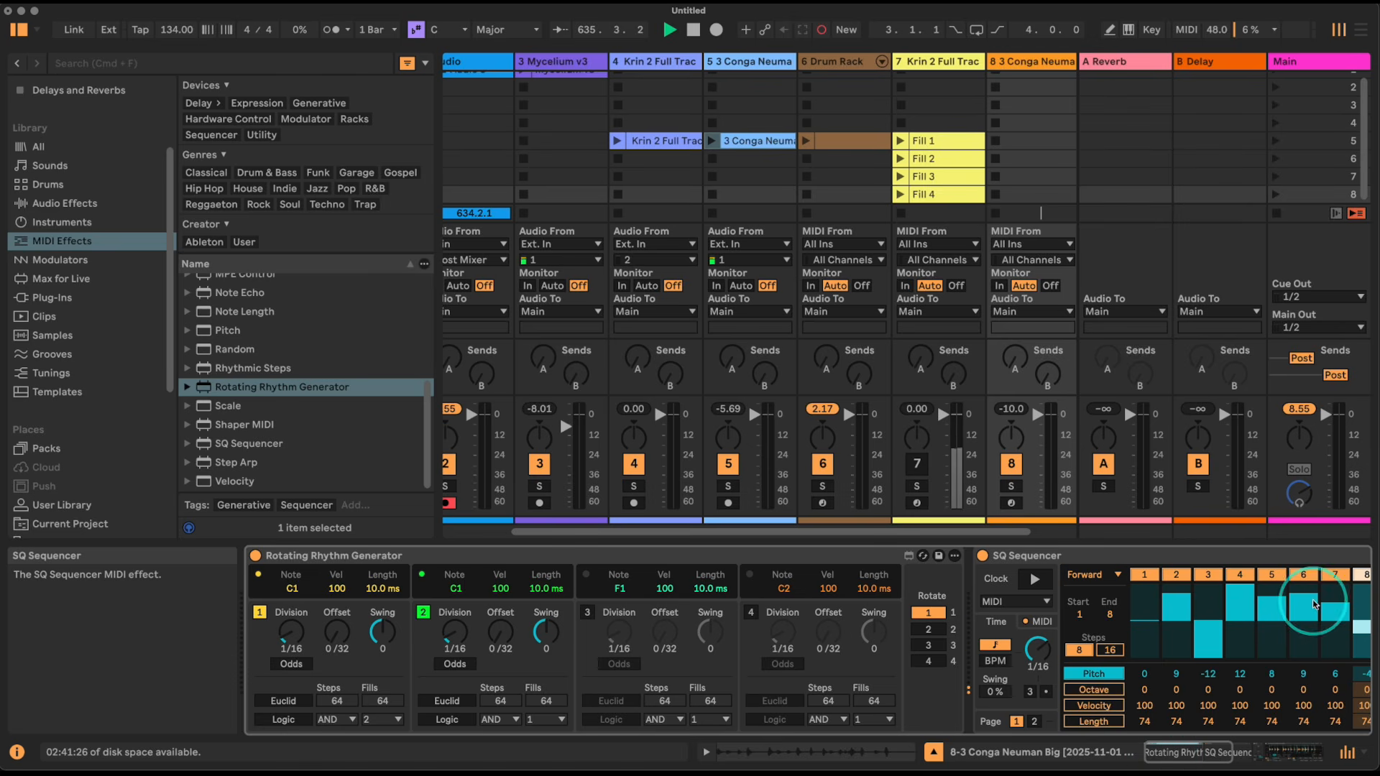
pyautogui.hscroll(10, 1197, 751)
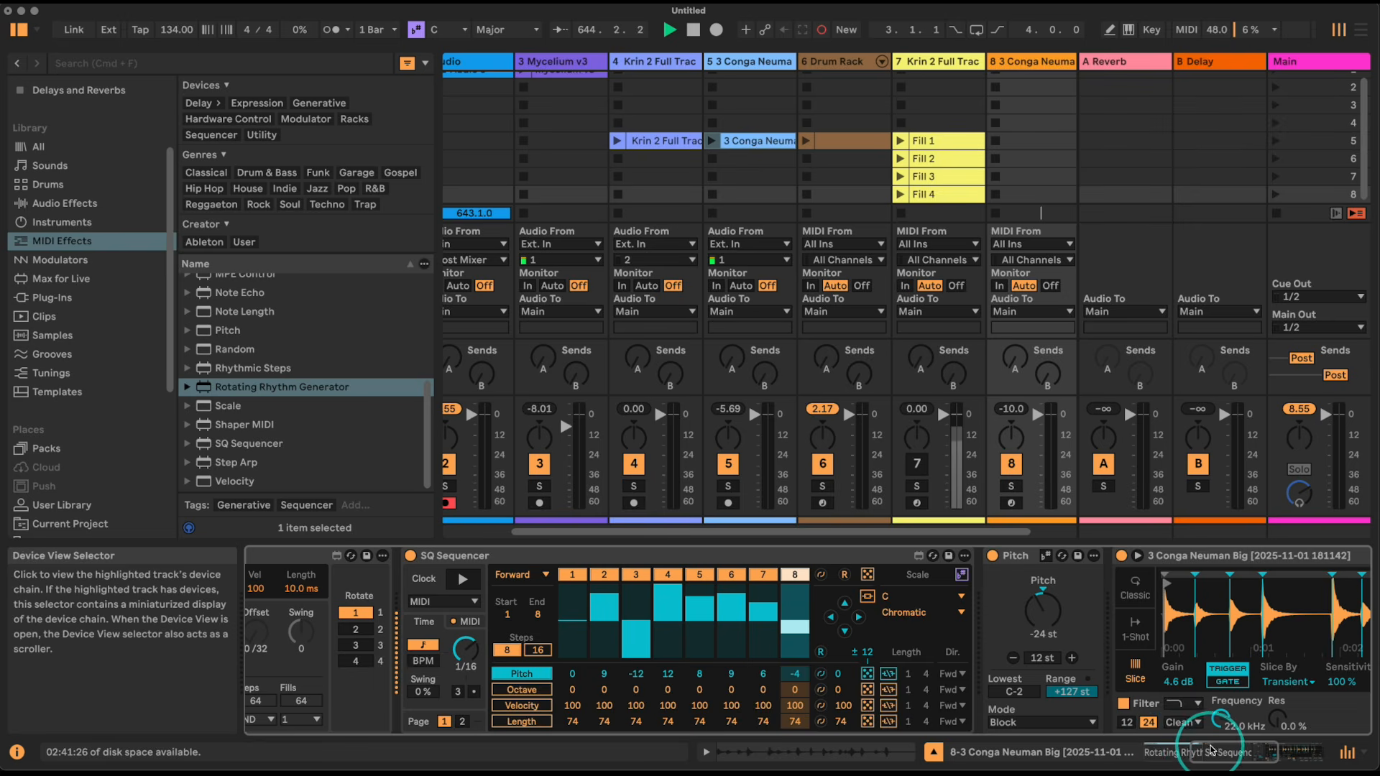
pyautogui.moveTo(1212, 750); pyautogui.dragTo(1166, 755)
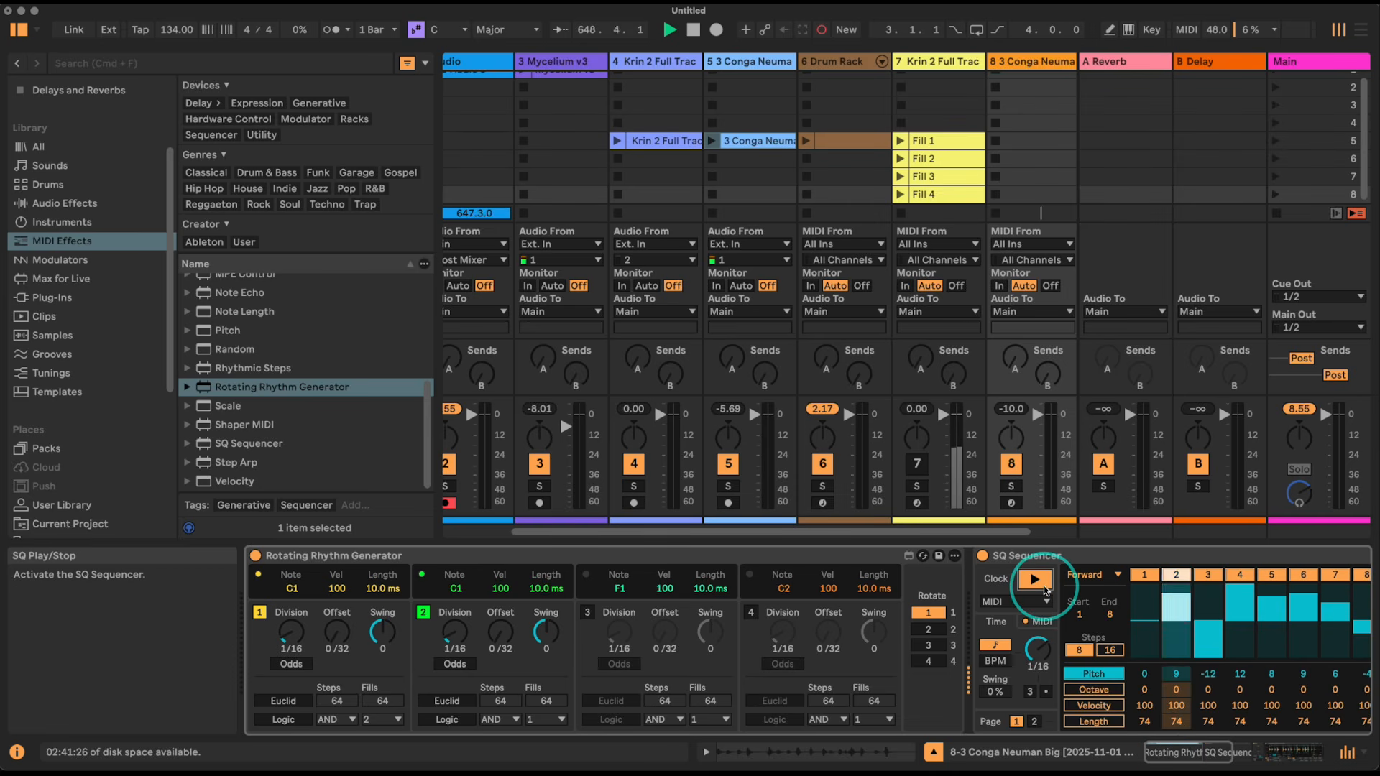
# - Turn Simpler back on and switch off the Pitch effect
pyautogui.moveTo(1178, 754); pyautogui.dragTo(1272, 752)
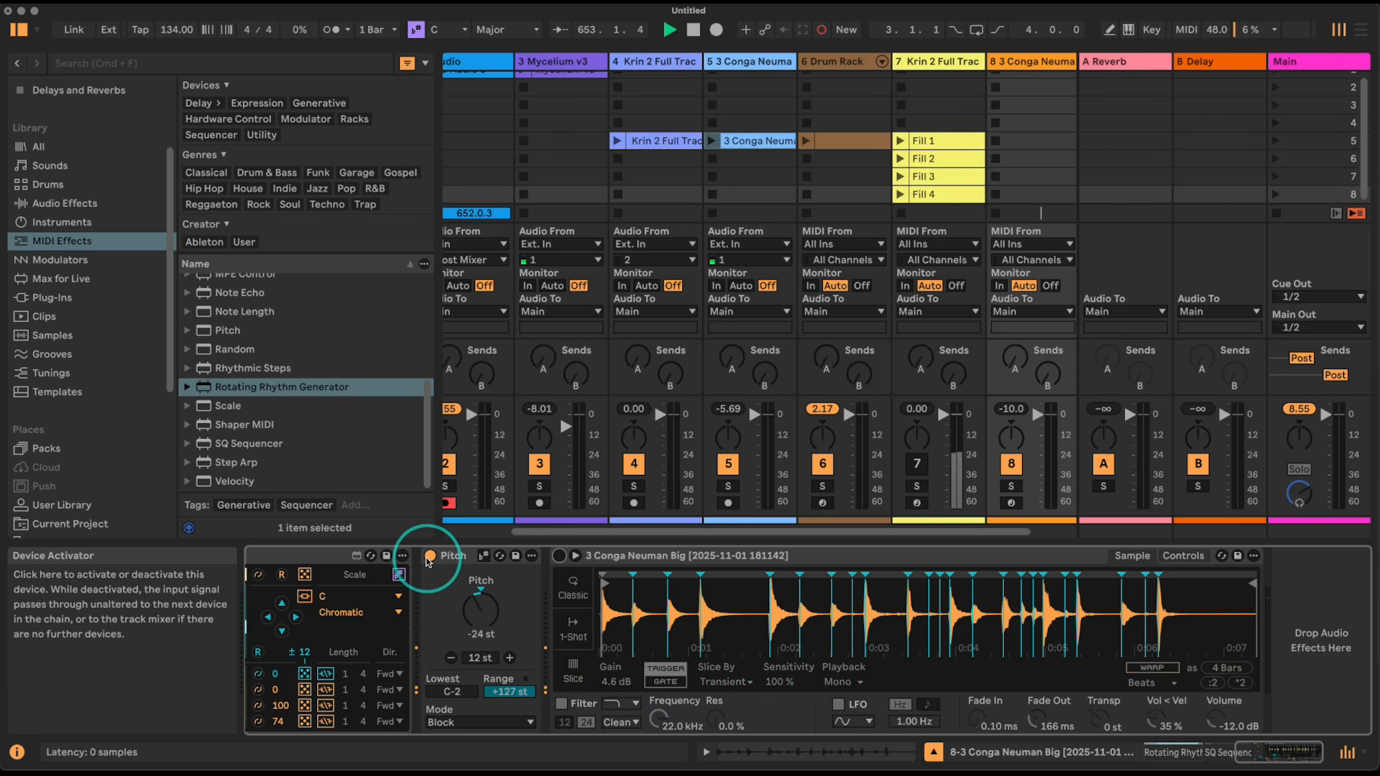
pyautogui.click(560, 558)
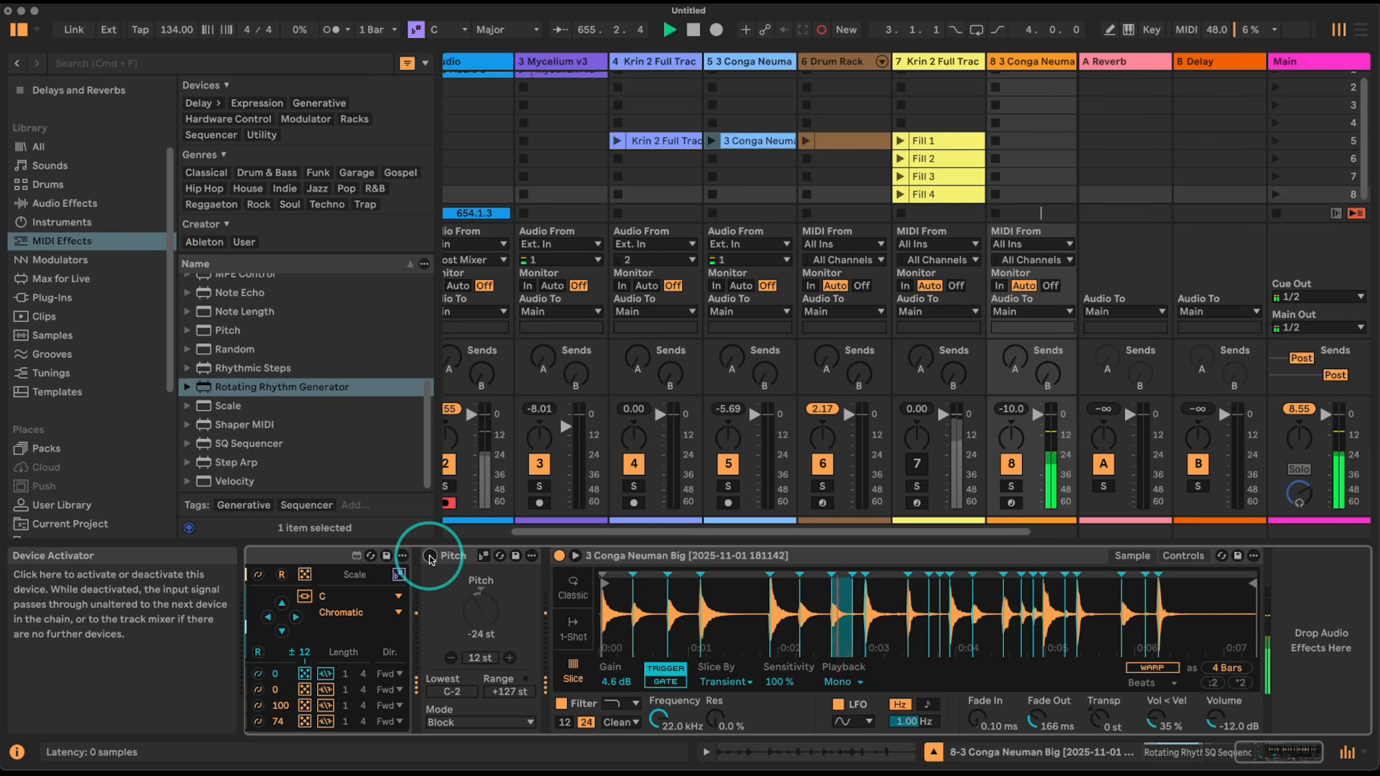
# - Disable pattern 2 of the Rotating Rhythm Generator and set pattern 1 to Euclid mode with 11 steps and 3 fills
pyautogui.moveTo(1241, 752); pyautogui.dragTo(1149, 753)
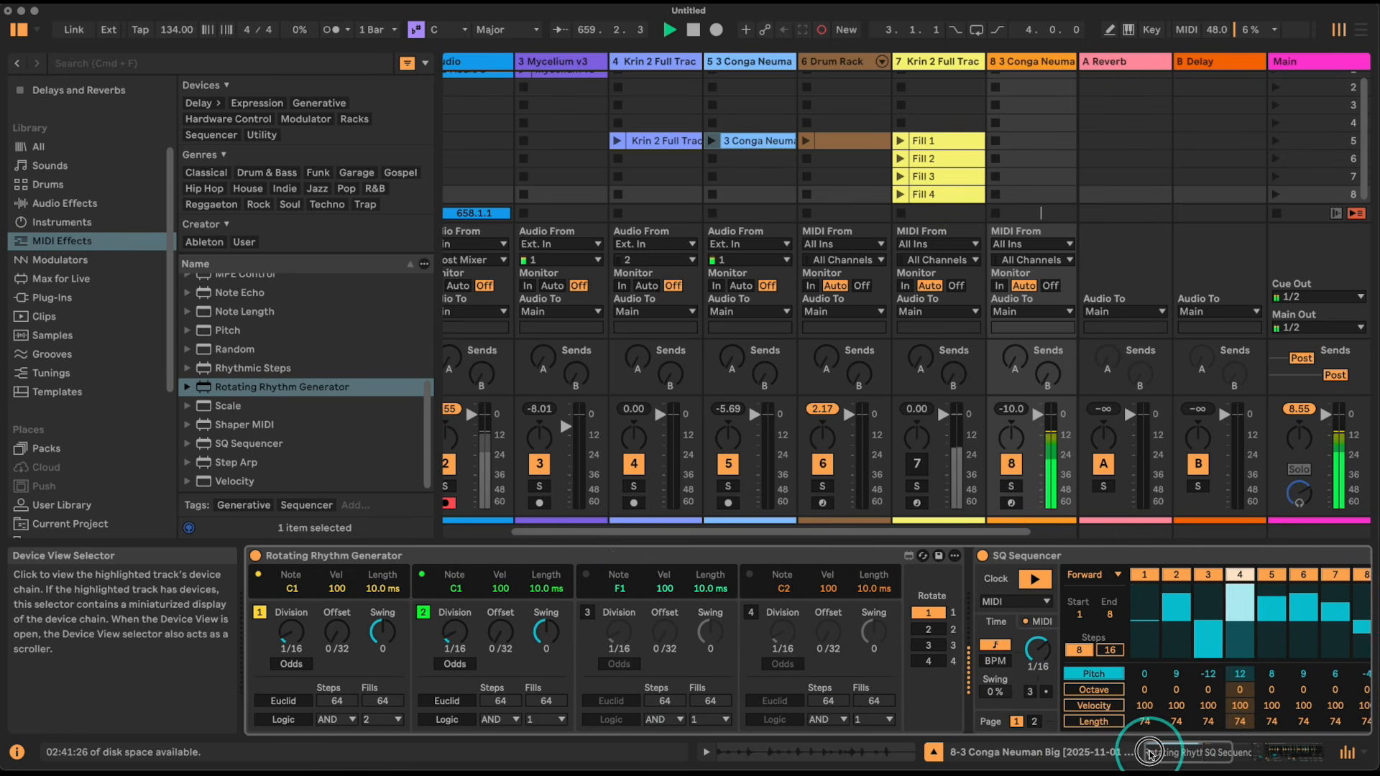
pyautogui.click(283, 701)
pyautogui.click(423, 612)
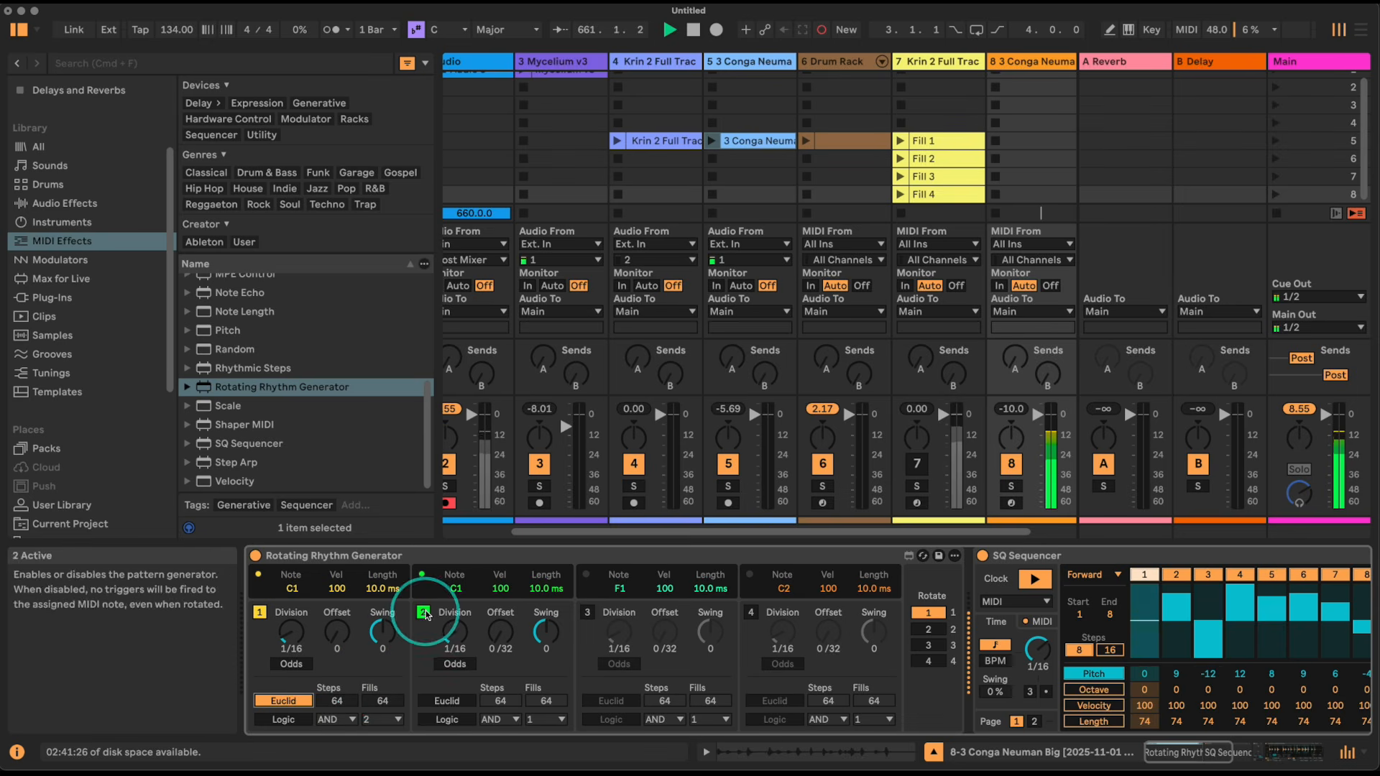
pyautogui.moveTo(337, 699); pyautogui.dragTo(340, 738)
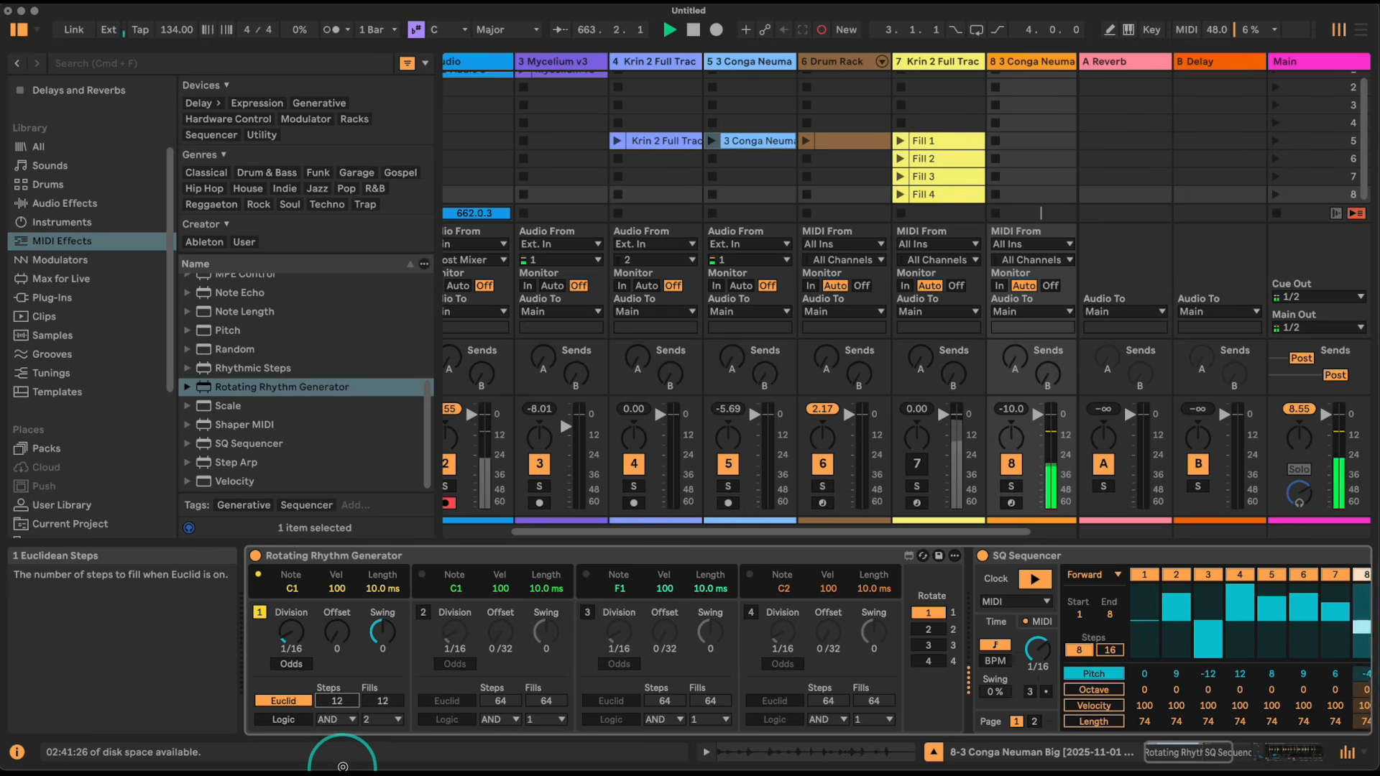
pyautogui.moveTo(382, 701); pyautogui.dragTo(386, 753)
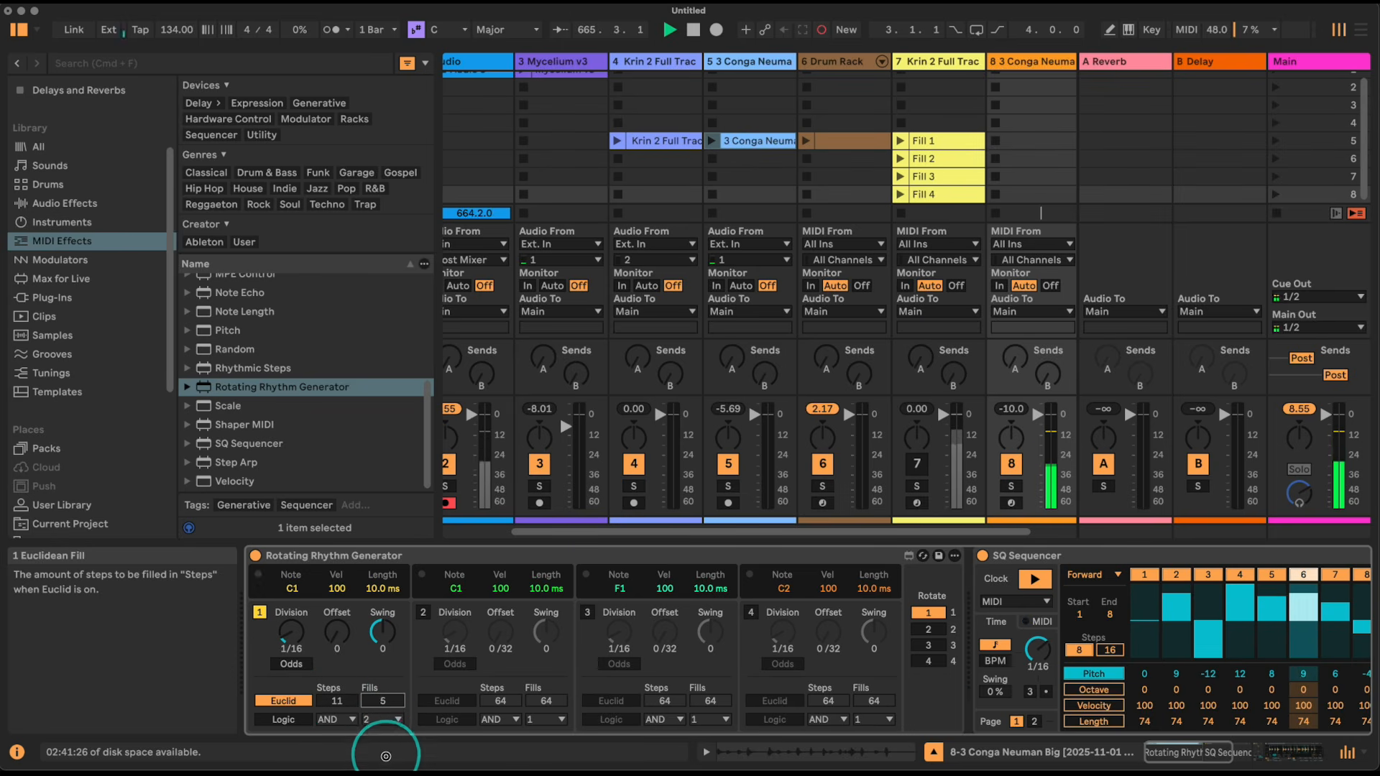
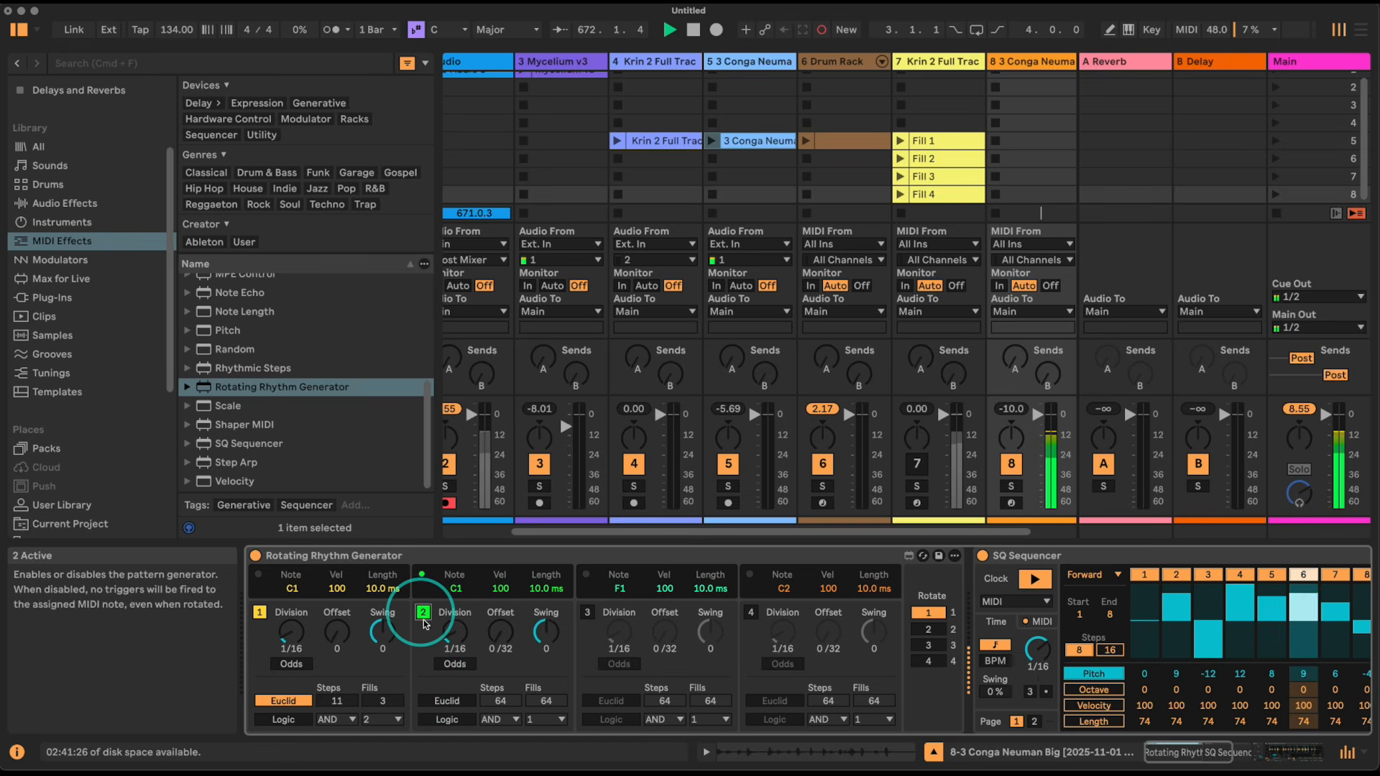
# - Run pattern 2 in Euclid mode with 5 steps and 1 fill, and fold the Rotating Rhythm Generator
pyautogui.click(447, 701)
pyautogui.moveTo(500, 701); pyautogui.dragTo(508, 768)
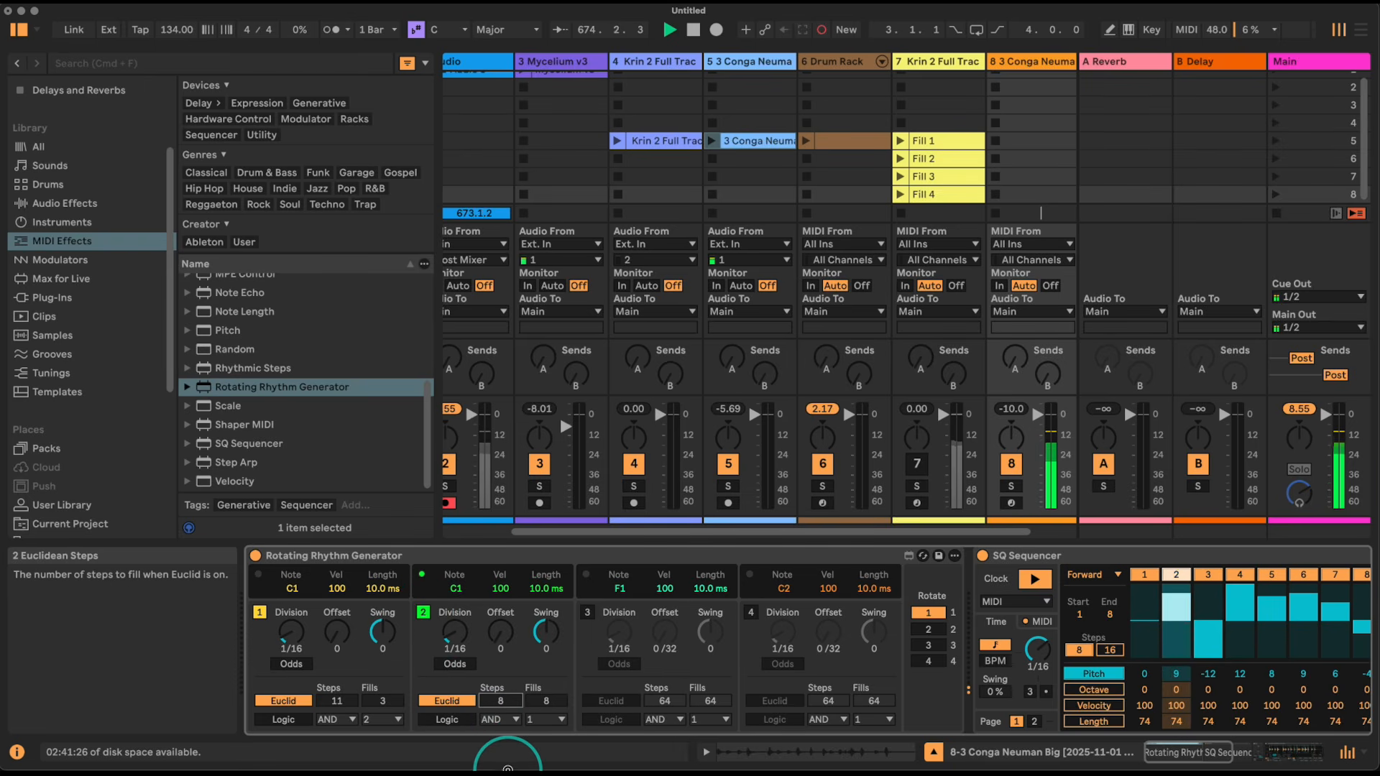
pyautogui.moveTo(546, 701); pyautogui.dragTo(546, 726)
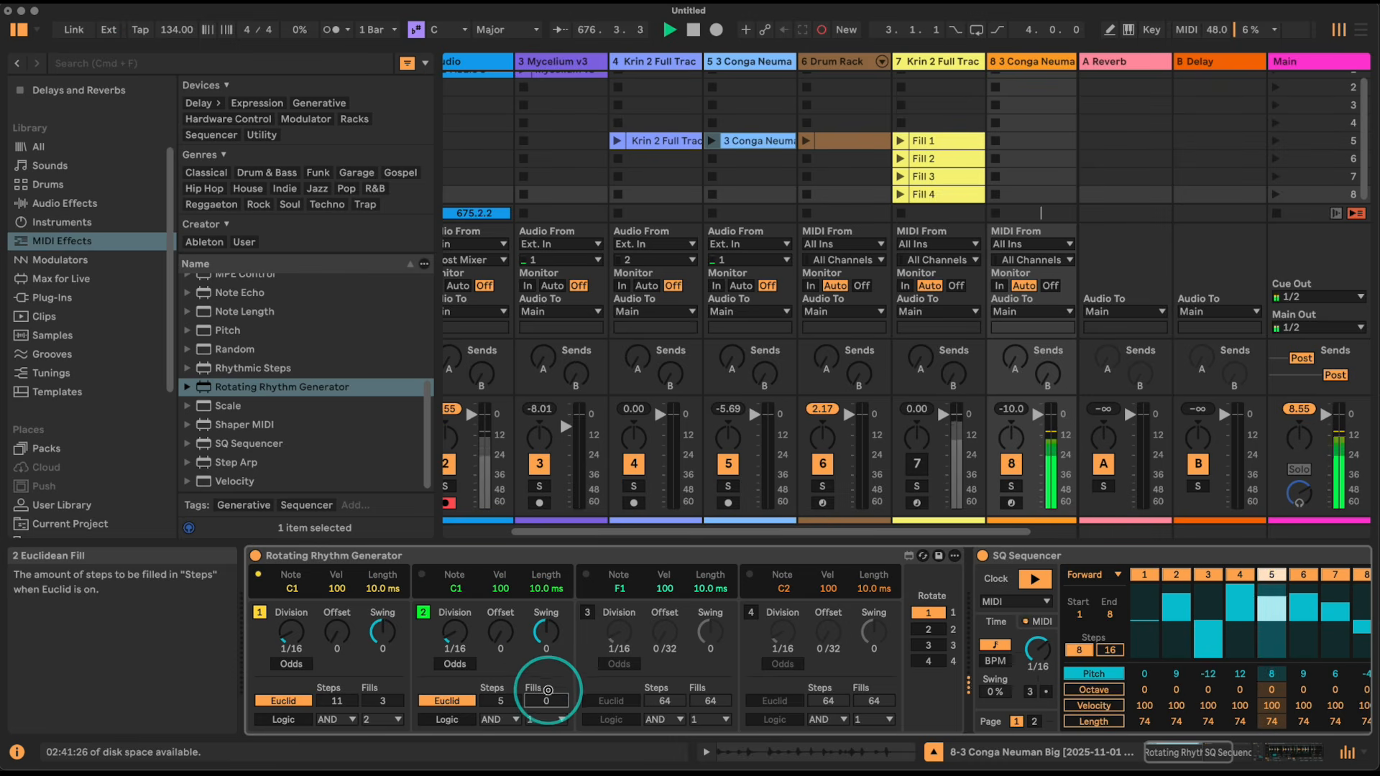
pyautogui.moveTo(548, 680); pyautogui.dragTo(549, 672)
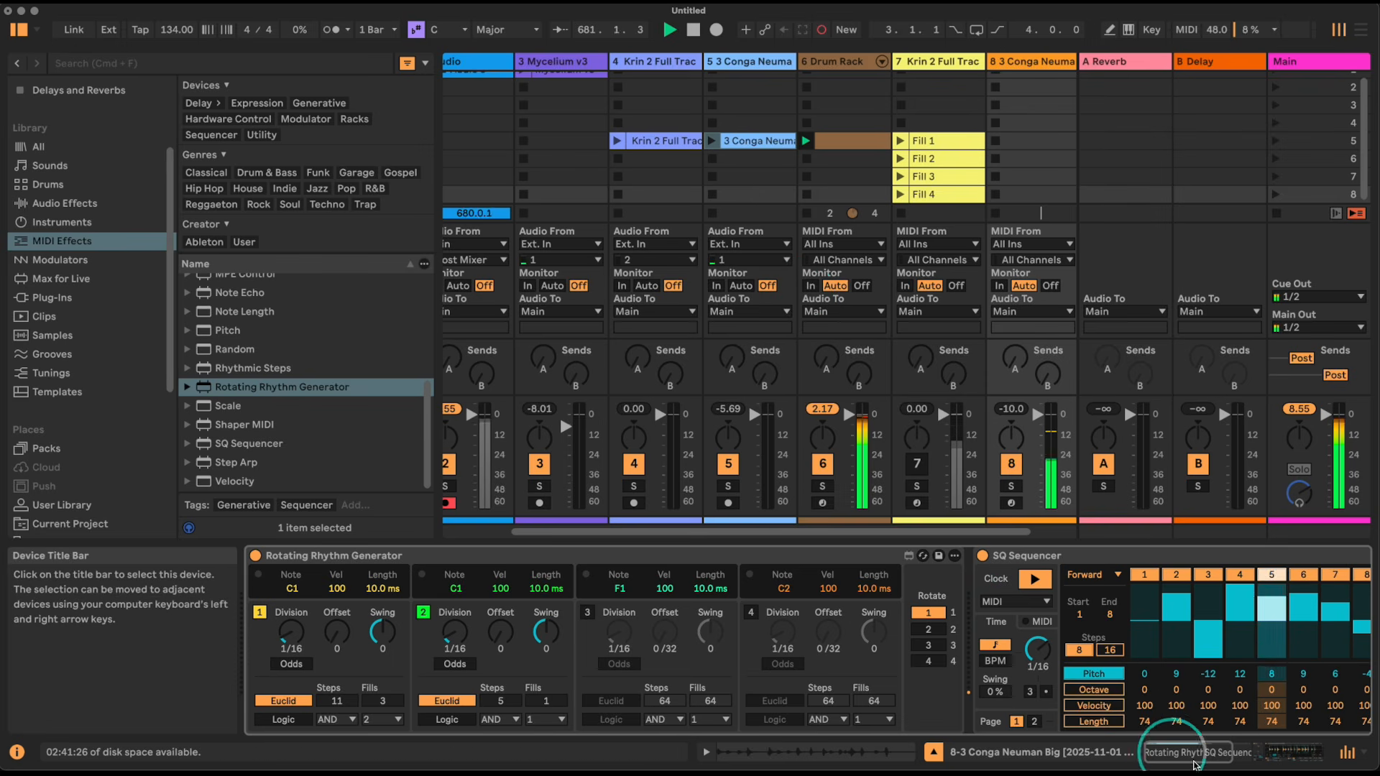
pyautogui.doubleClick(417, 555)
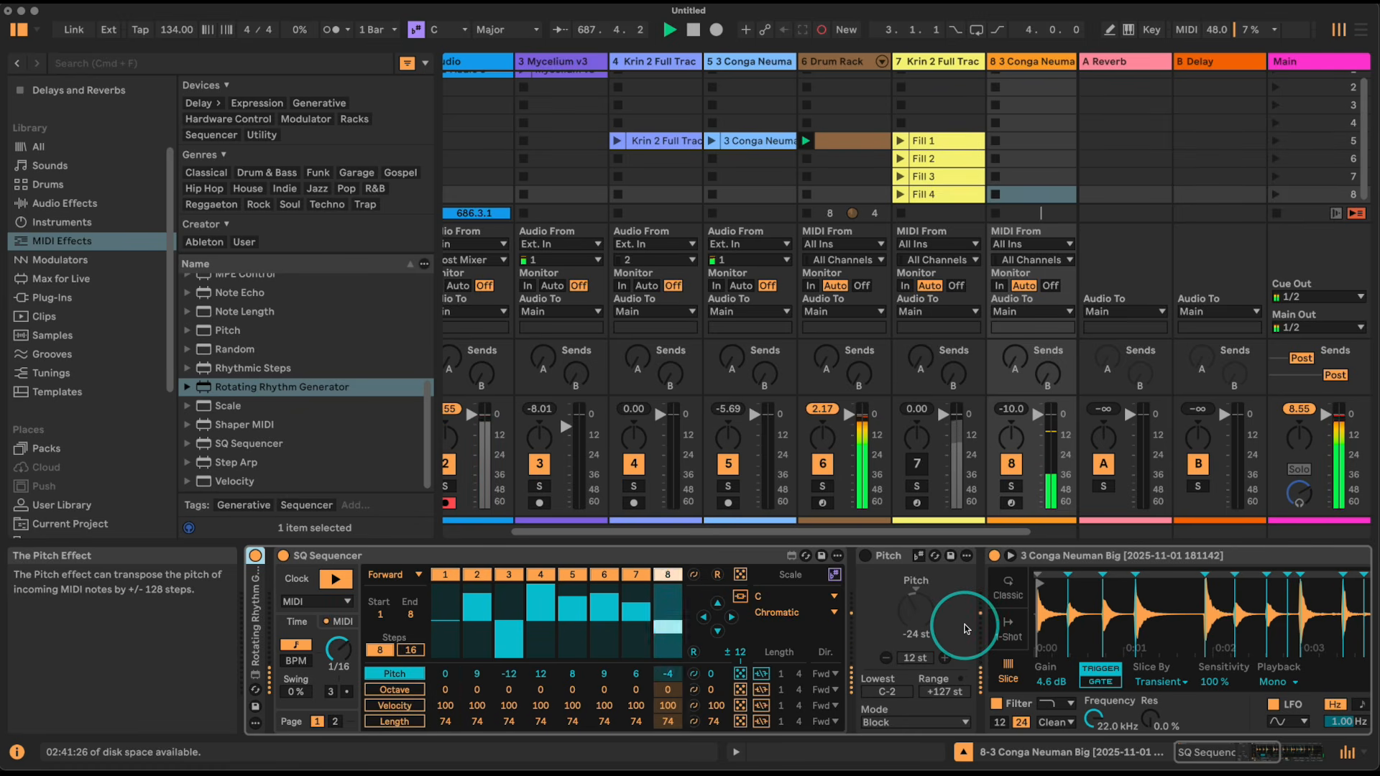
# - Fold the Pitch and Simpler devices on the conga track and stop the Drum Rack track's clip
pyautogui.doubleClick(889, 557)
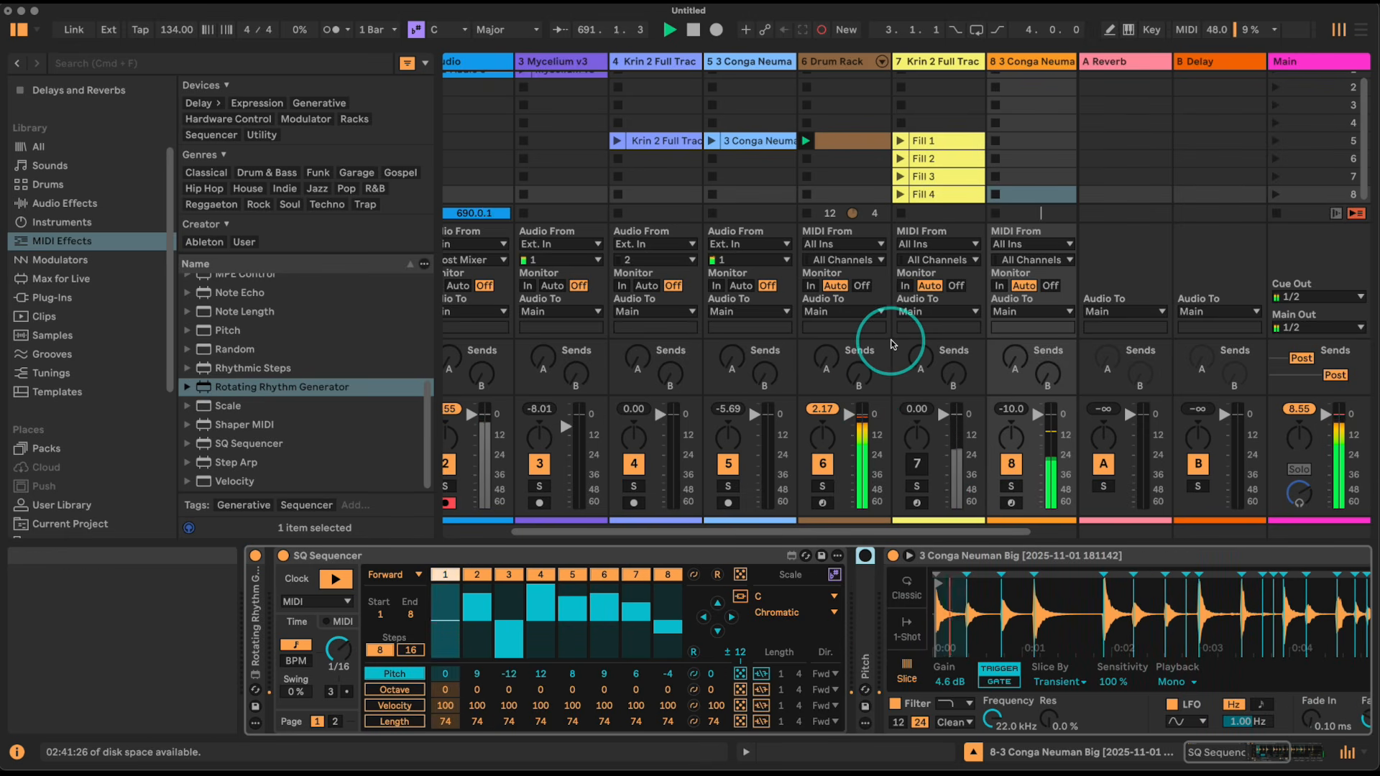
pyautogui.click(808, 159)
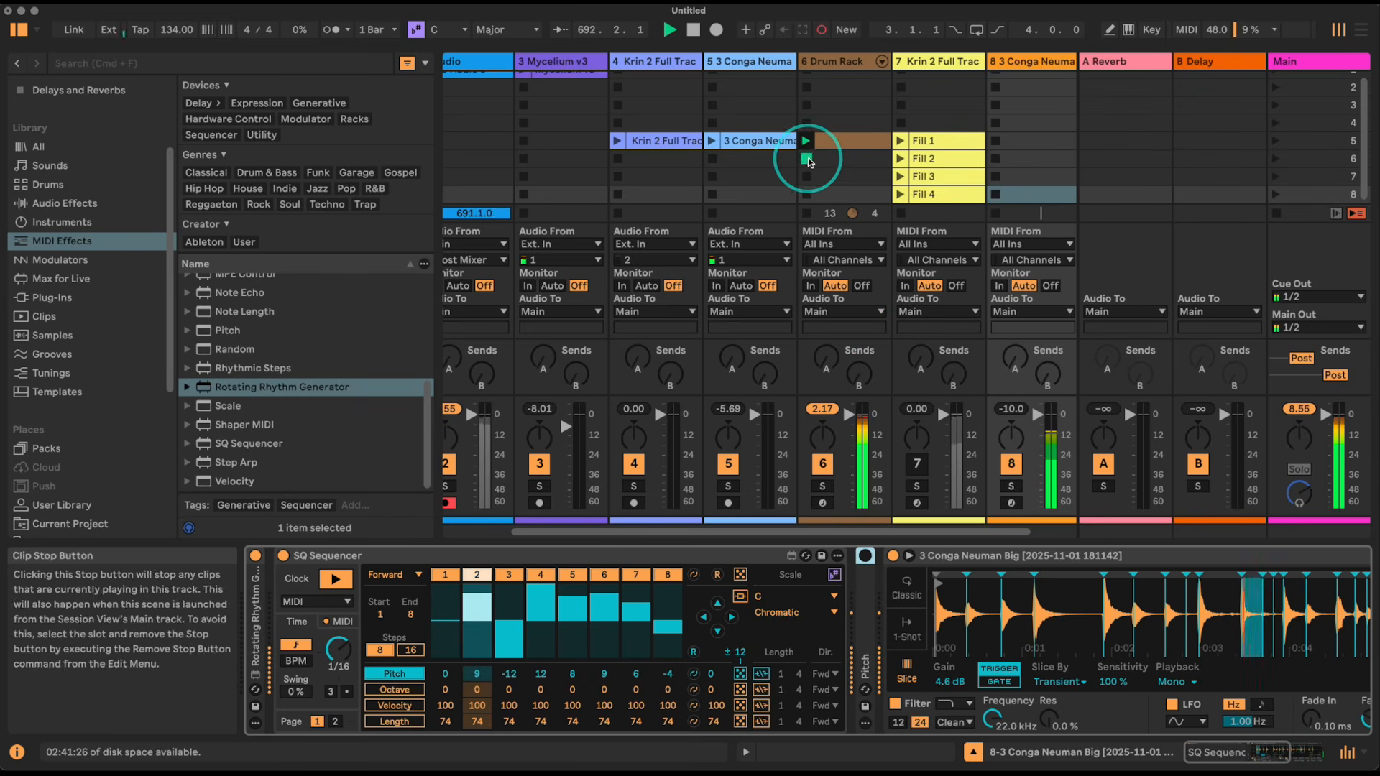
pyautogui.click(1017, 556)
pyautogui.doubleClick(1018, 556)
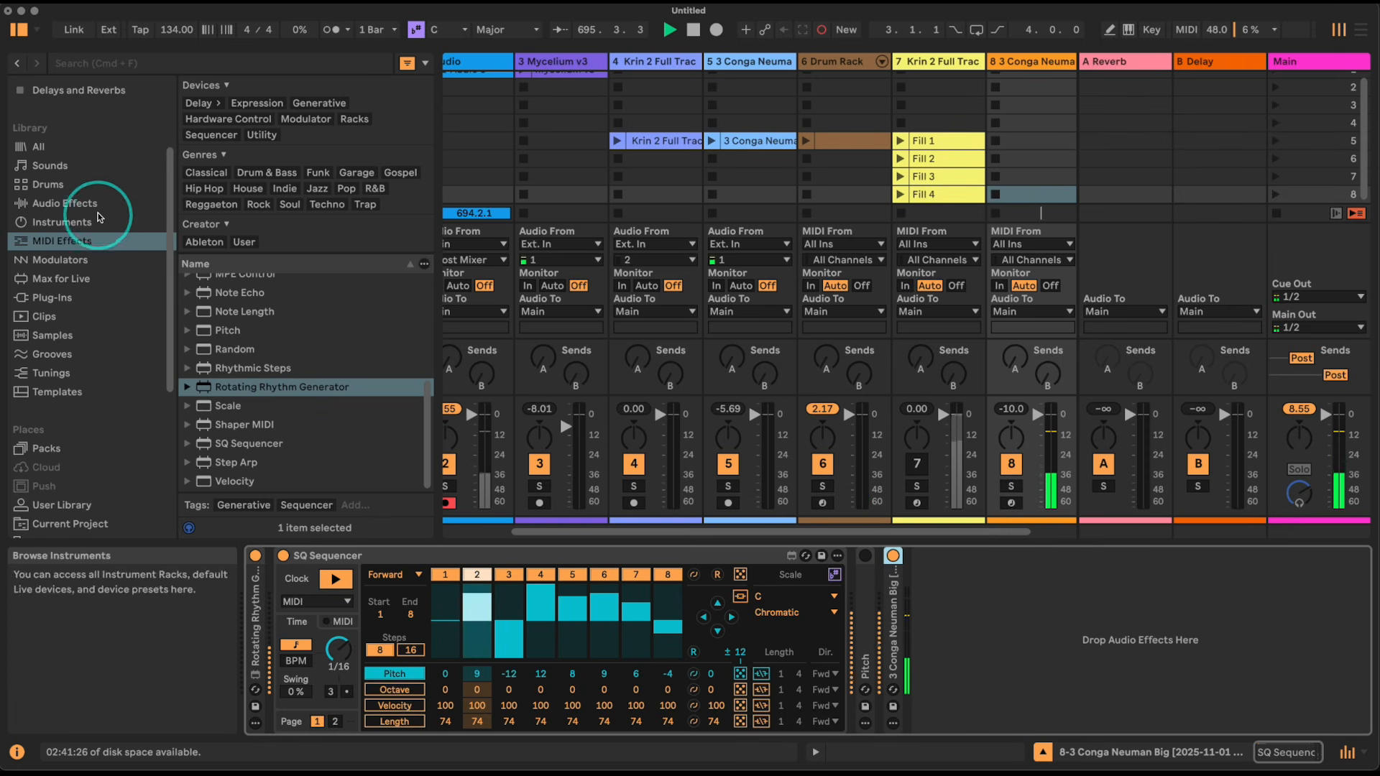
# - Add Roar after Simpler with 12 dB Drive and a shaper Amount of 13 %, and fold it
pyautogui.click(68, 203)
pyautogui.moveTo(232, 335); pyautogui.dragTo(995, 601)
pyautogui.moveTo(834, 597); pyautogui.dragTo(834, 591)
pyautogui.moveTo(989, 600); pyautogui.dragTo(989, 590)
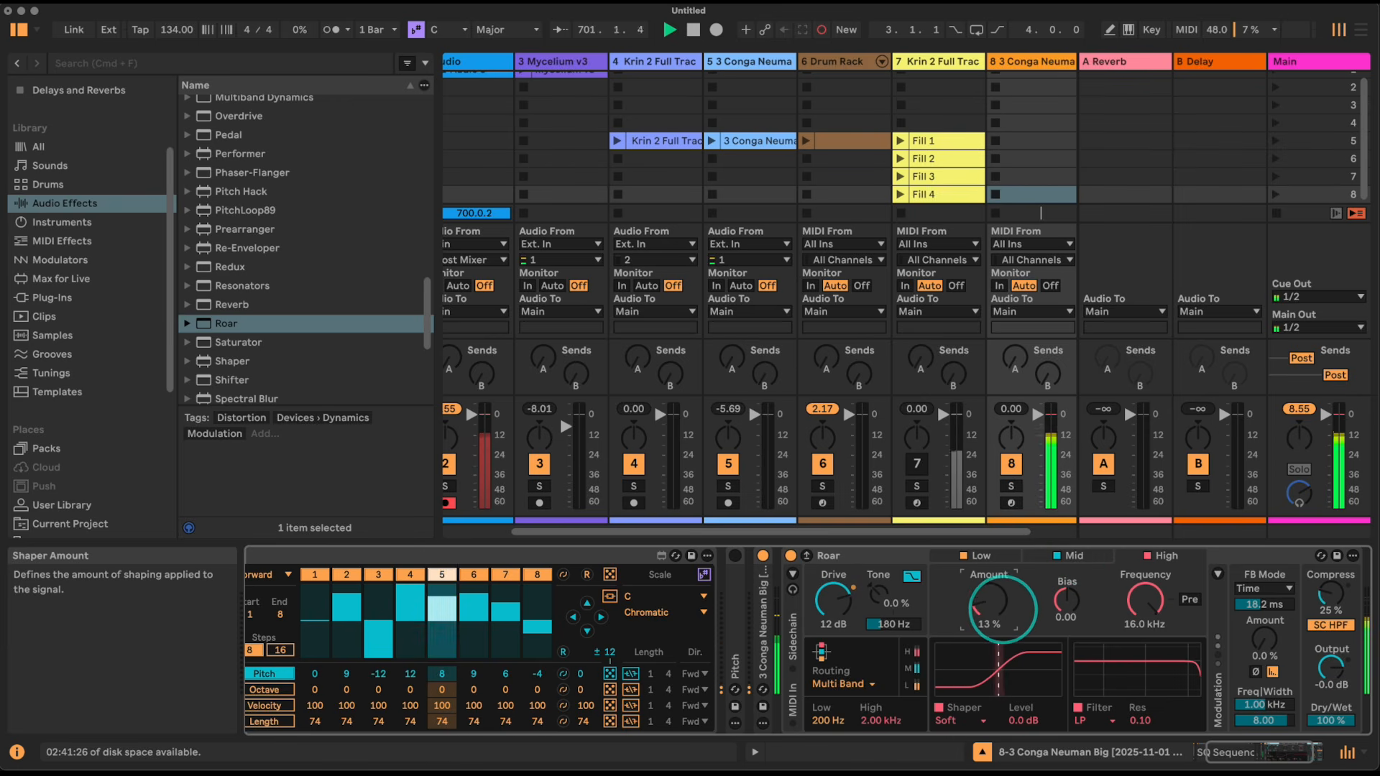
pyautogui.doubleClick(863, 559)
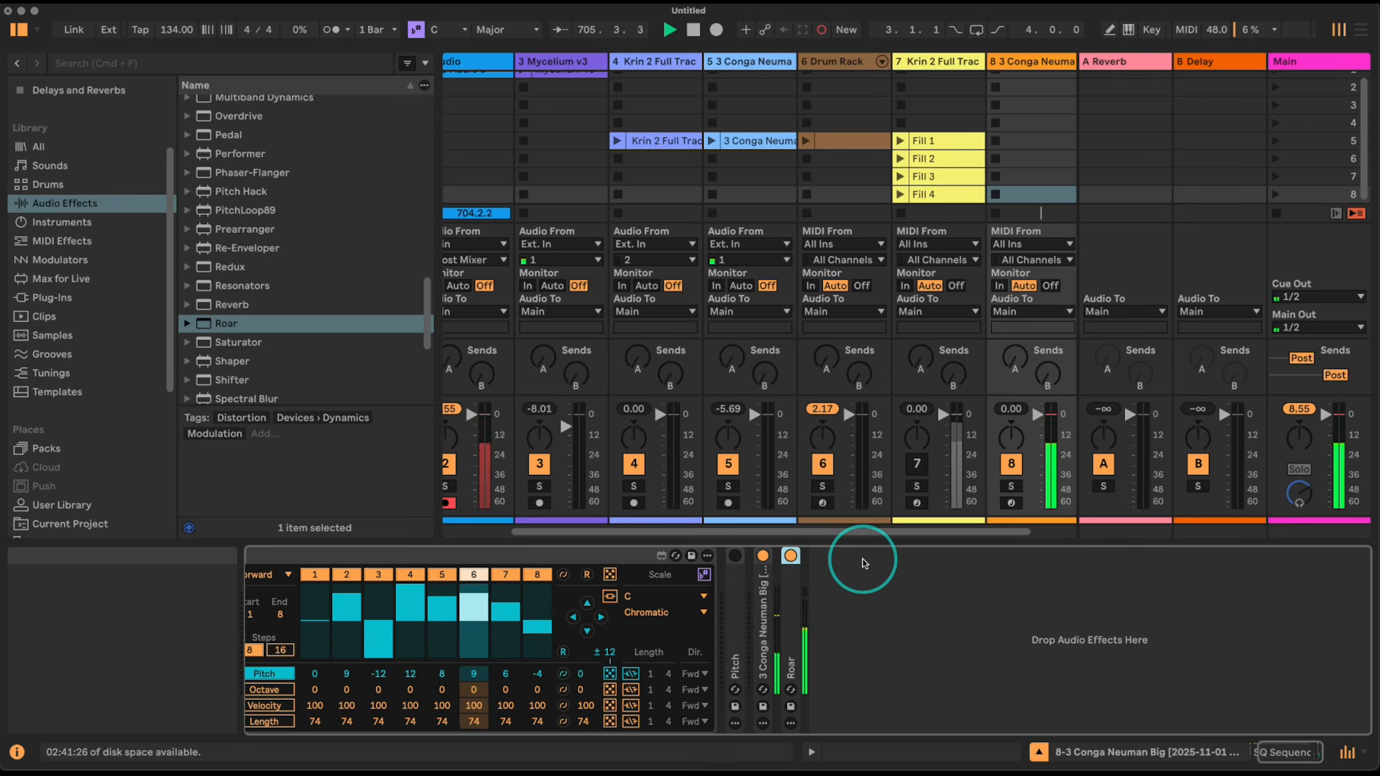
# - Add a Vocoder after Roar and set its carrier to Modulator
pyautogui.scroll(-3, 313, 294)
pyautogui.scroll(-2, 314, 294)
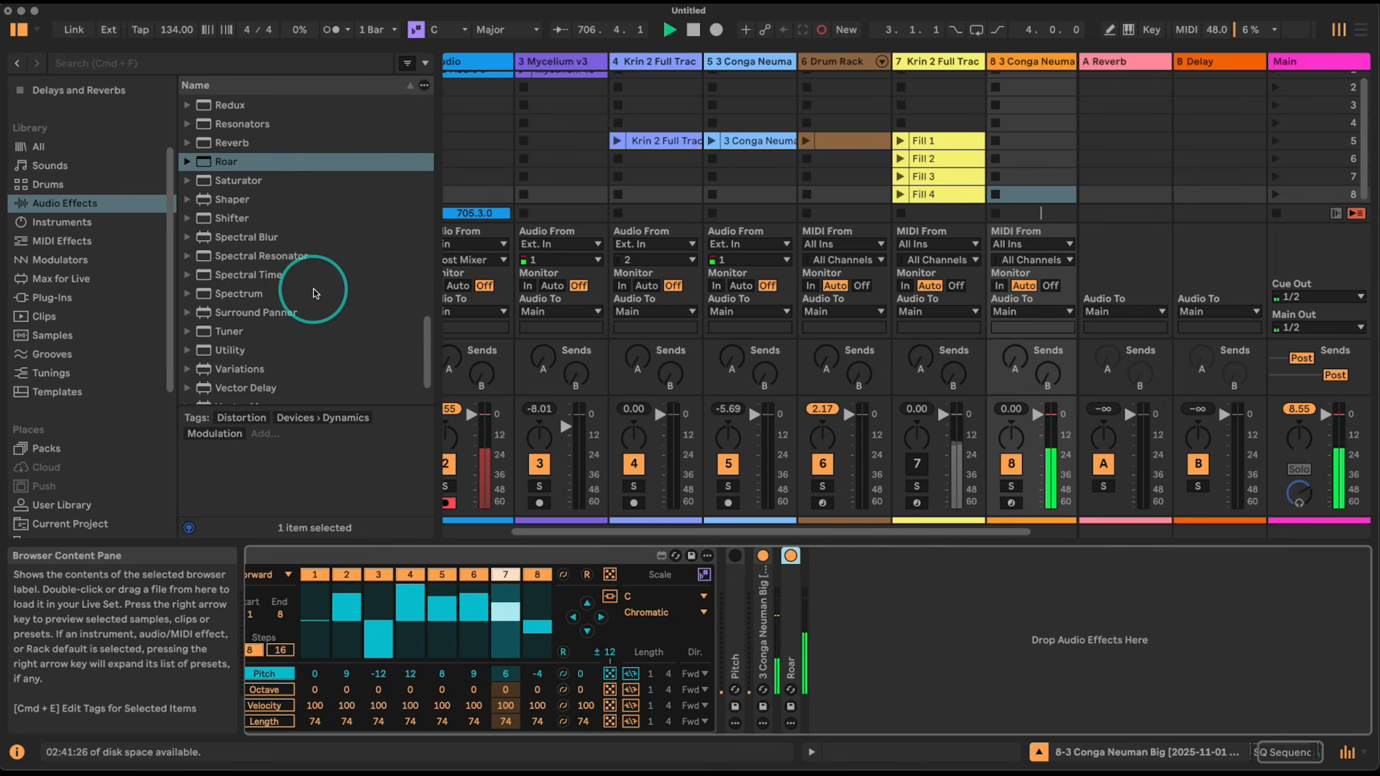
pyautogui.scroll(-3, 225, 354)
pyautogui.moveTo(219, 392); pyautogui.dragTo(883, 627)
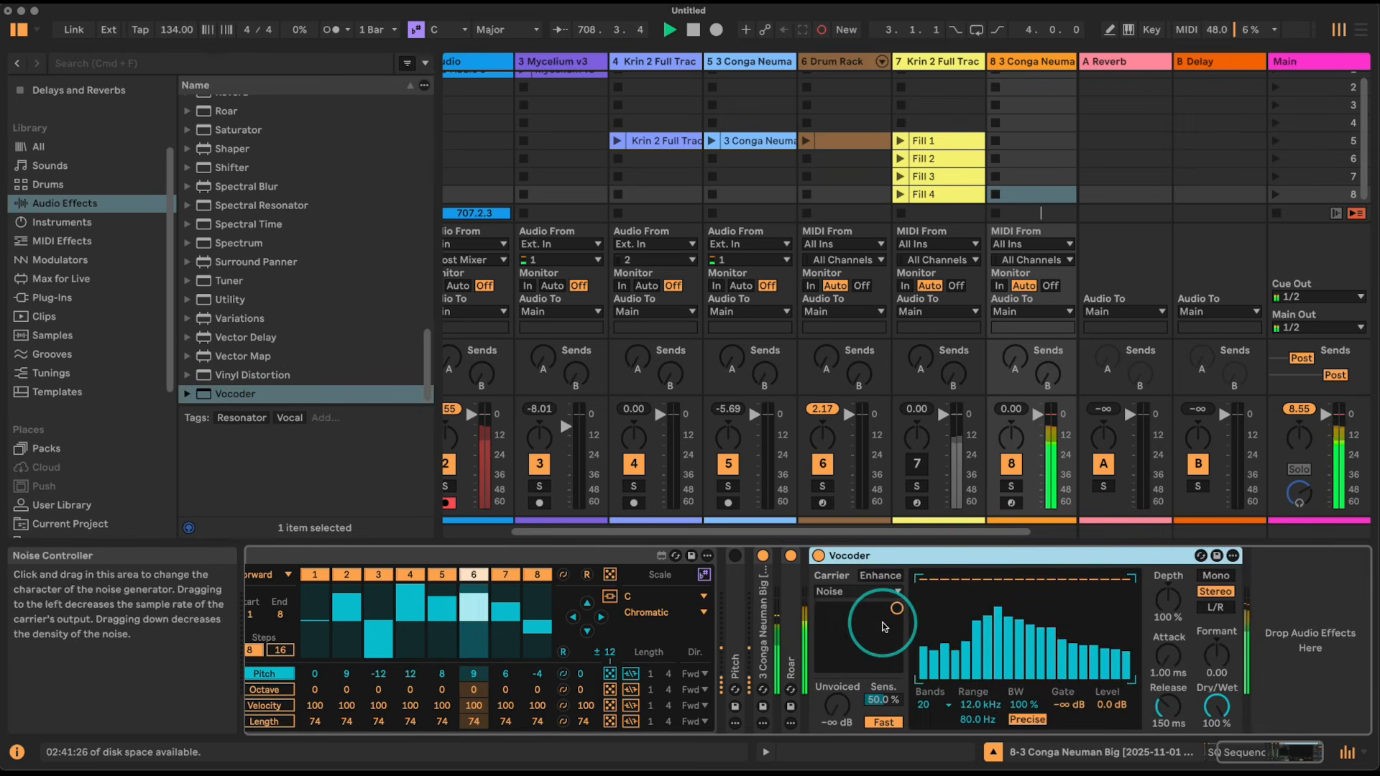
pyautogui.click(857, 592)
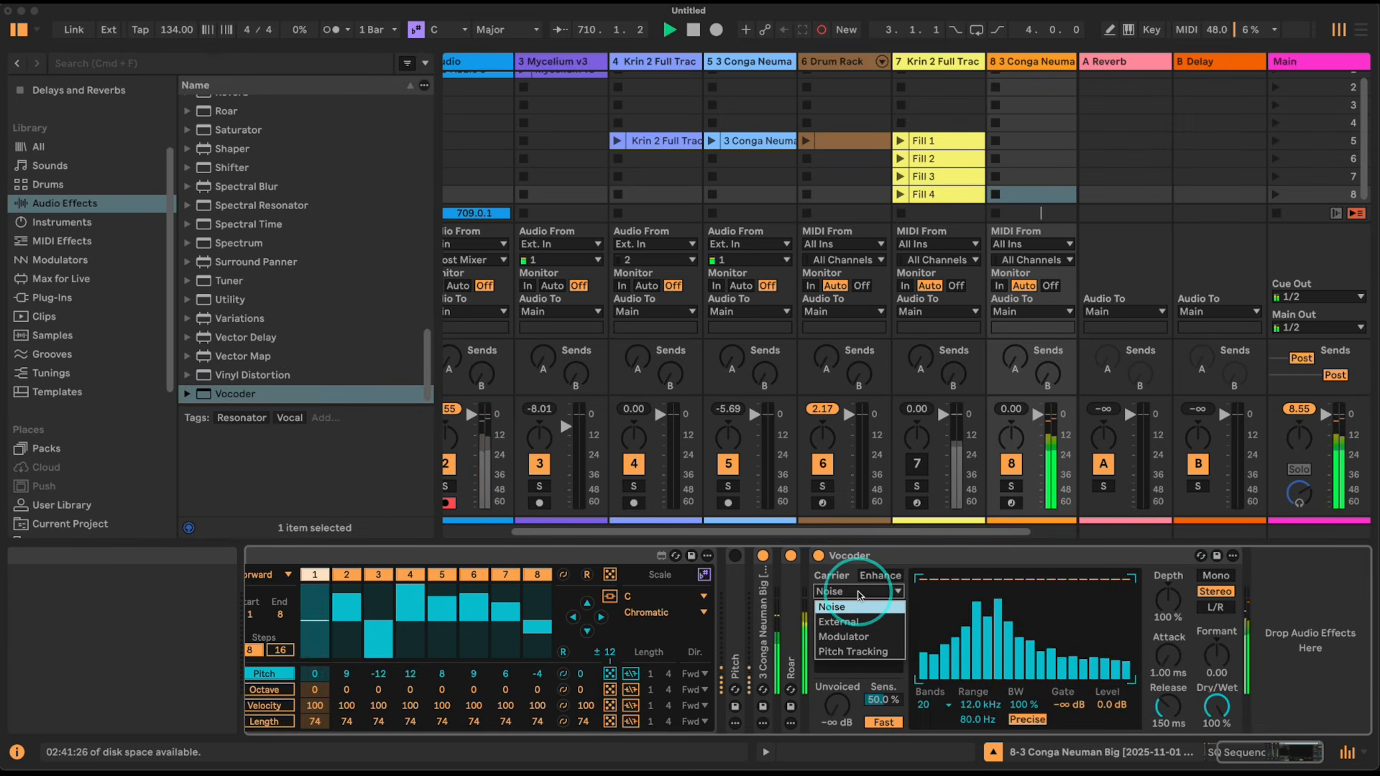
pyautogui.click(854, 636)
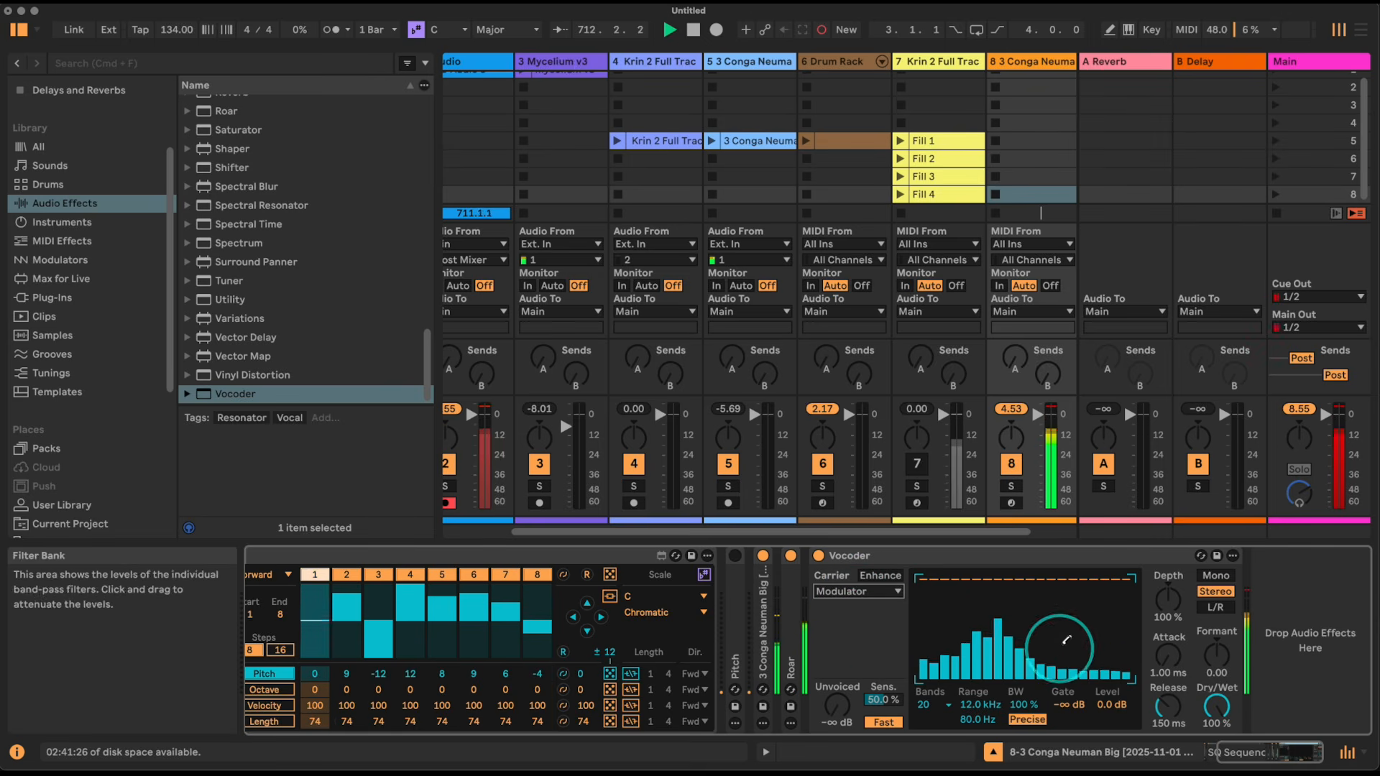
# - Set the Vocoder to 12 bands, 27.8 % bandwidth, 121 Hz lower range, 970 ms release and 55 % Dry/Wet
pyautogui.click(931, 706)
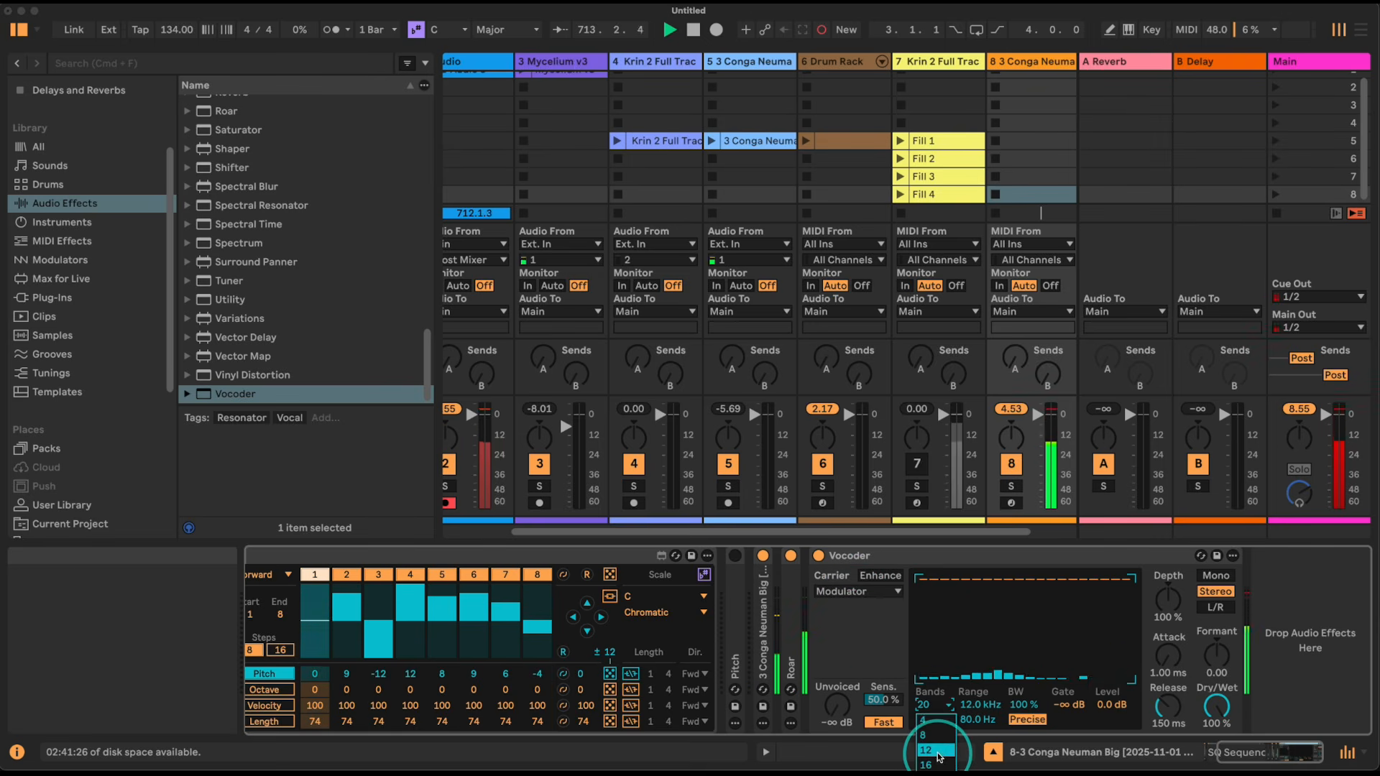
pyautogui.moveTo(1021, 705)
pyautogui.mouseDown()
pyautogui.moveTo(1021, 744)
pyautogui.moveTo(1020, 699)
pyautogui.mouseUp()
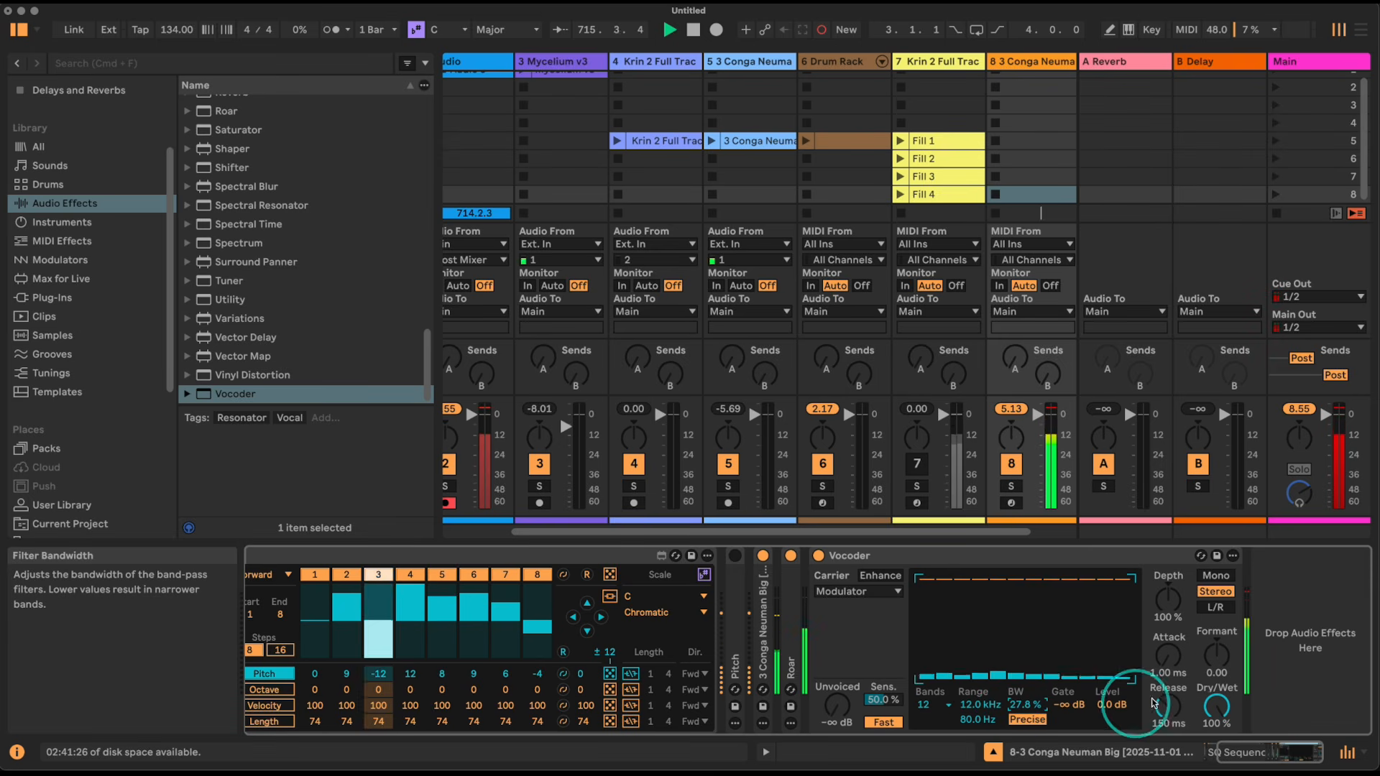
pyautogui.moveTo(1171, 705)
pyautogui.mouseDown()
pyautogui.moveTo(1170, 669)
pyautogui.moveTo(1171, 698)
pyautogui.mouseUp()
pyautogui.moveTo(977, 720); pyautogui.dragTo(978, 712)
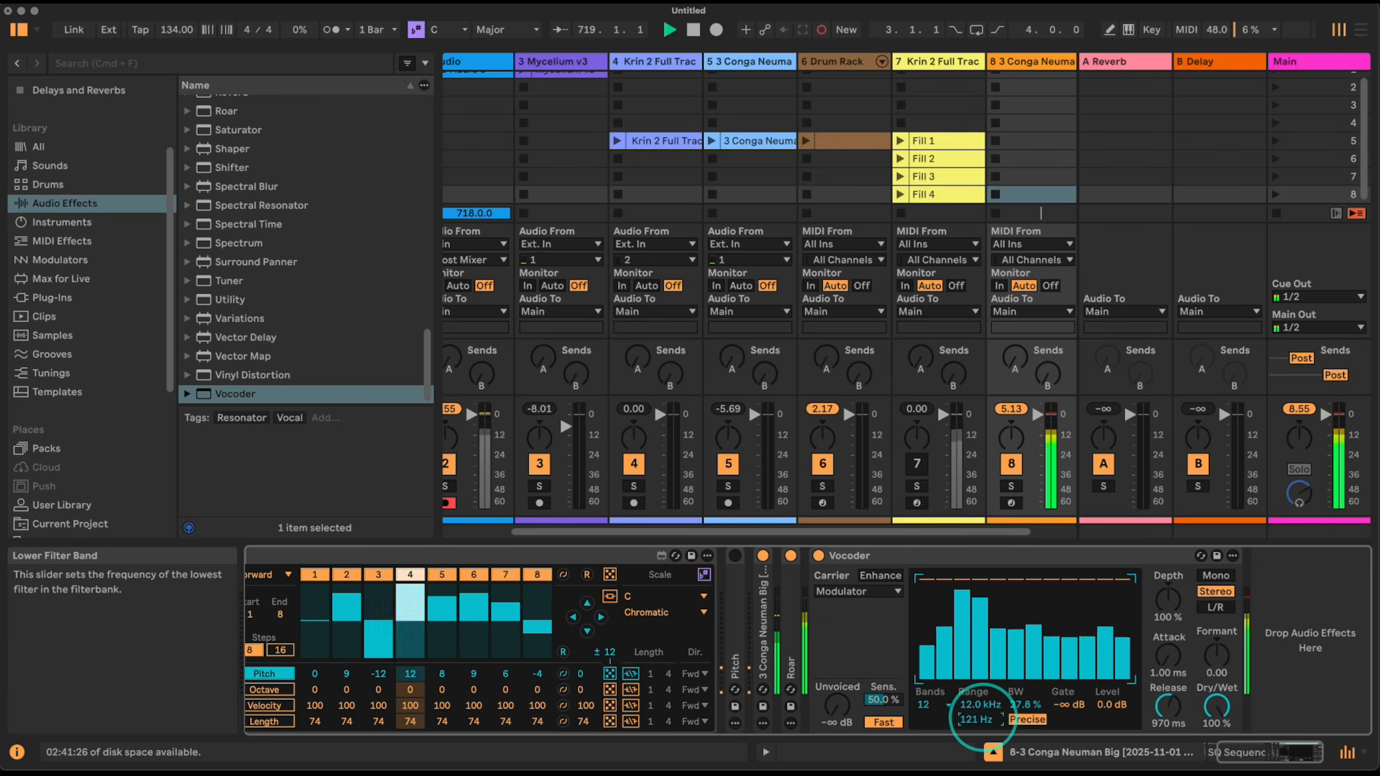
pyautogui.moveTo(1220, 705)
pyautogui.mouseDown()
pyautogui.moveTo(1221, 741)
pyautogui.moveTo(1221, 719)
pyautogui.mouseUp()
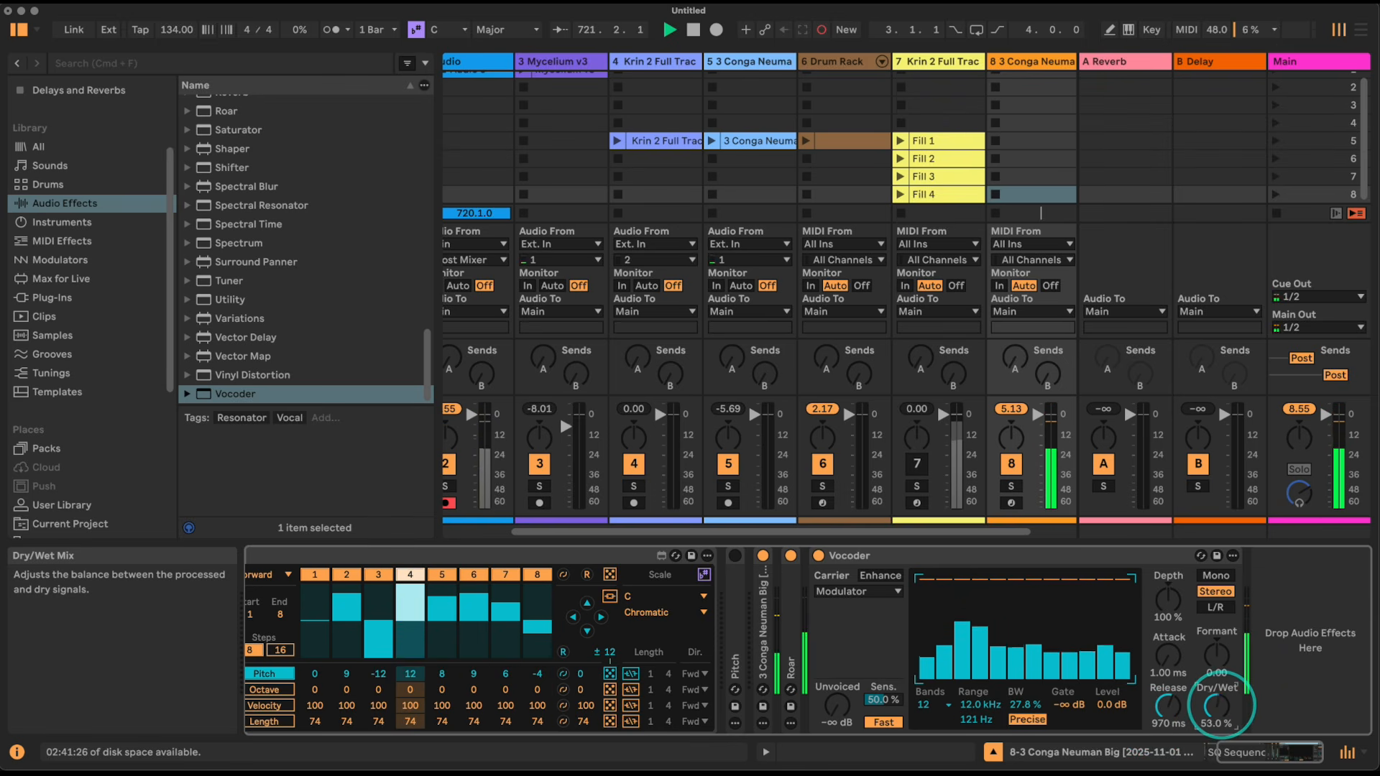
pyautogui.moveTo(1221, 705); pyautogui.dragTo(1220, 719)
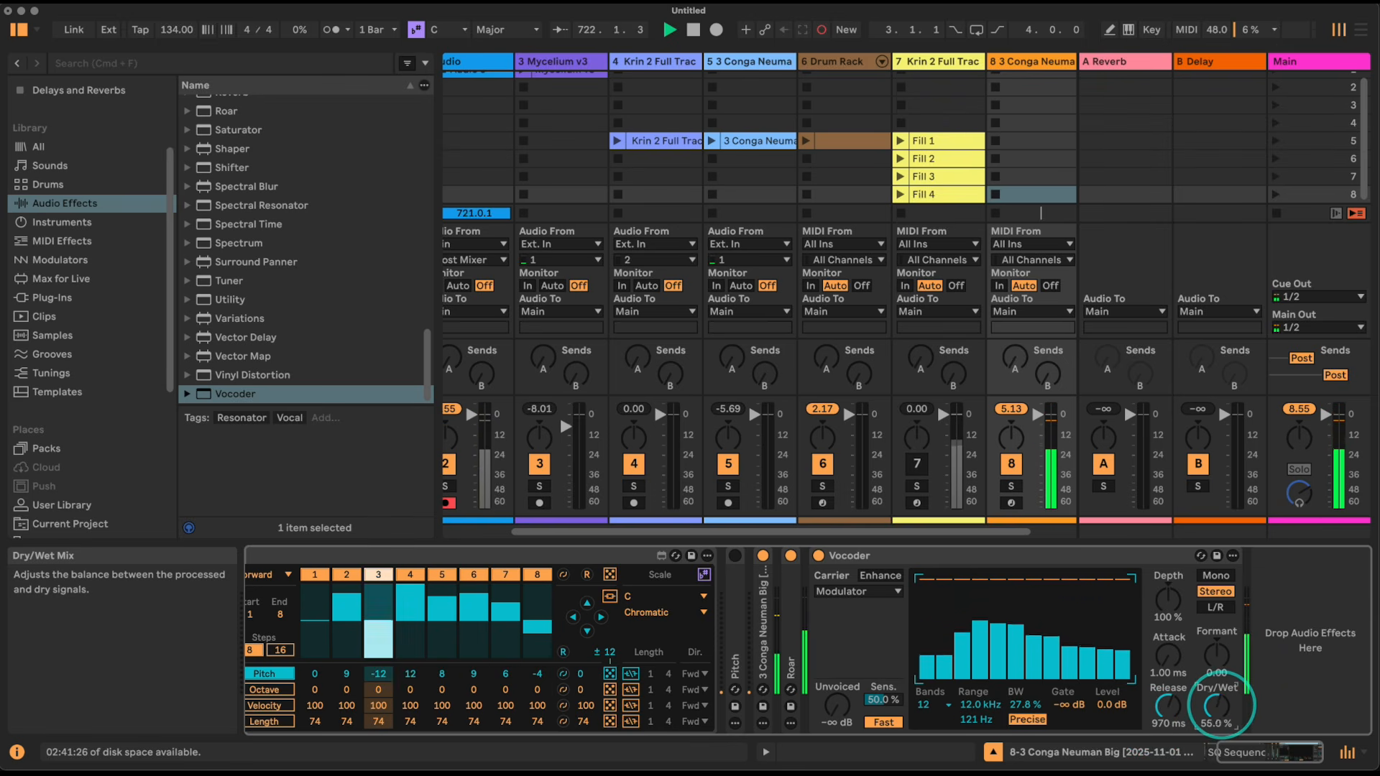
# - Compare the Vocoder with its bypassed sound and refine it to 18.0 kHz upper range, 14.5 % bandwidth and 911 ms release
pyautogui.click(818, 555)
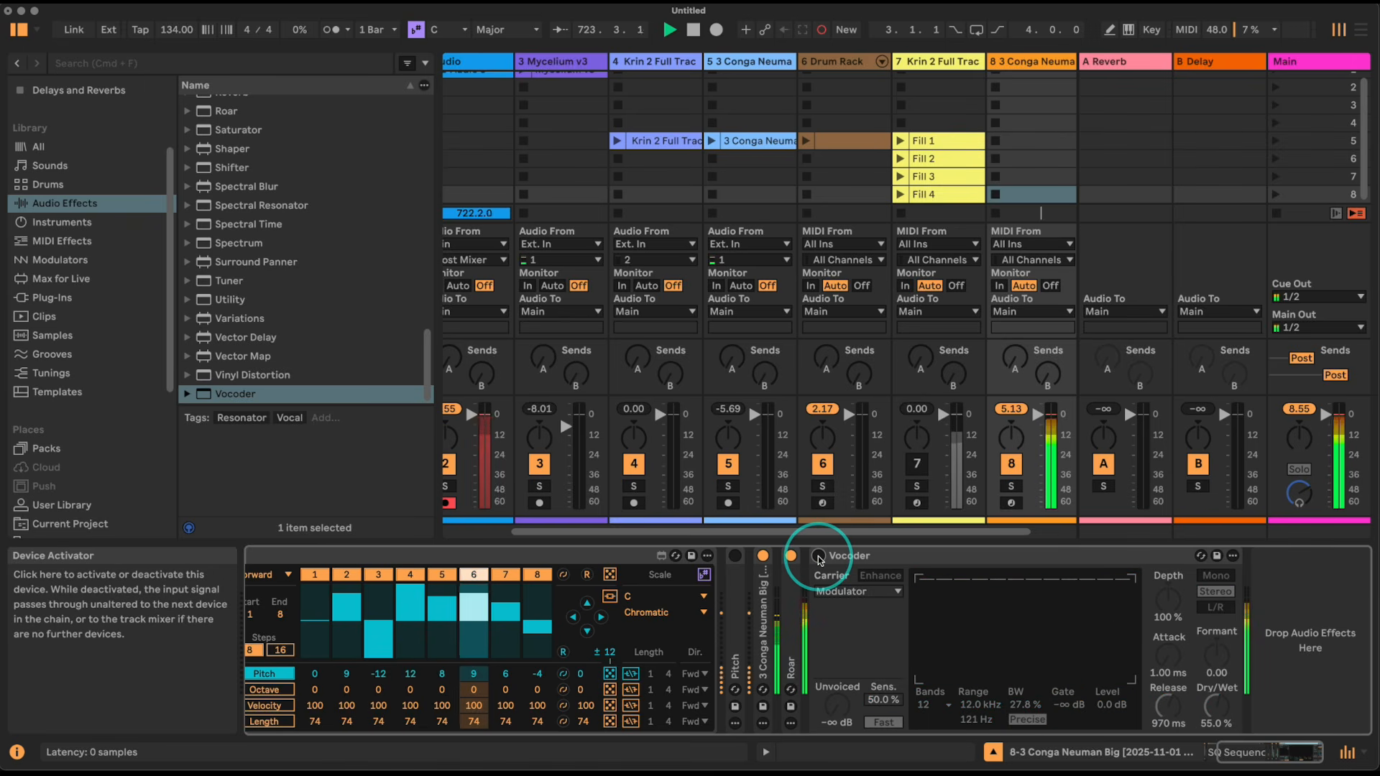
pyautogui.click(818, 556)
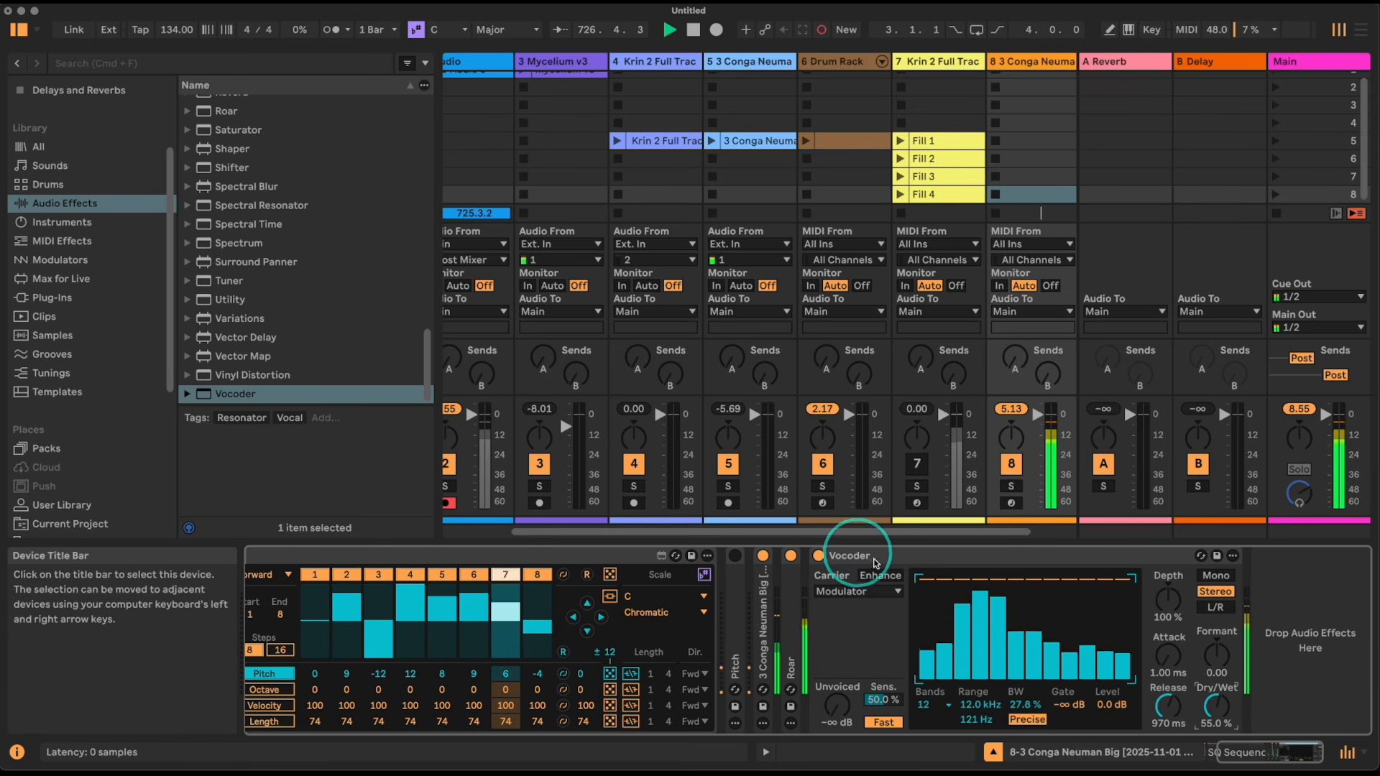
pyautogui.moveTo(975, 705); pyautogui.dragTo(1021, 719)
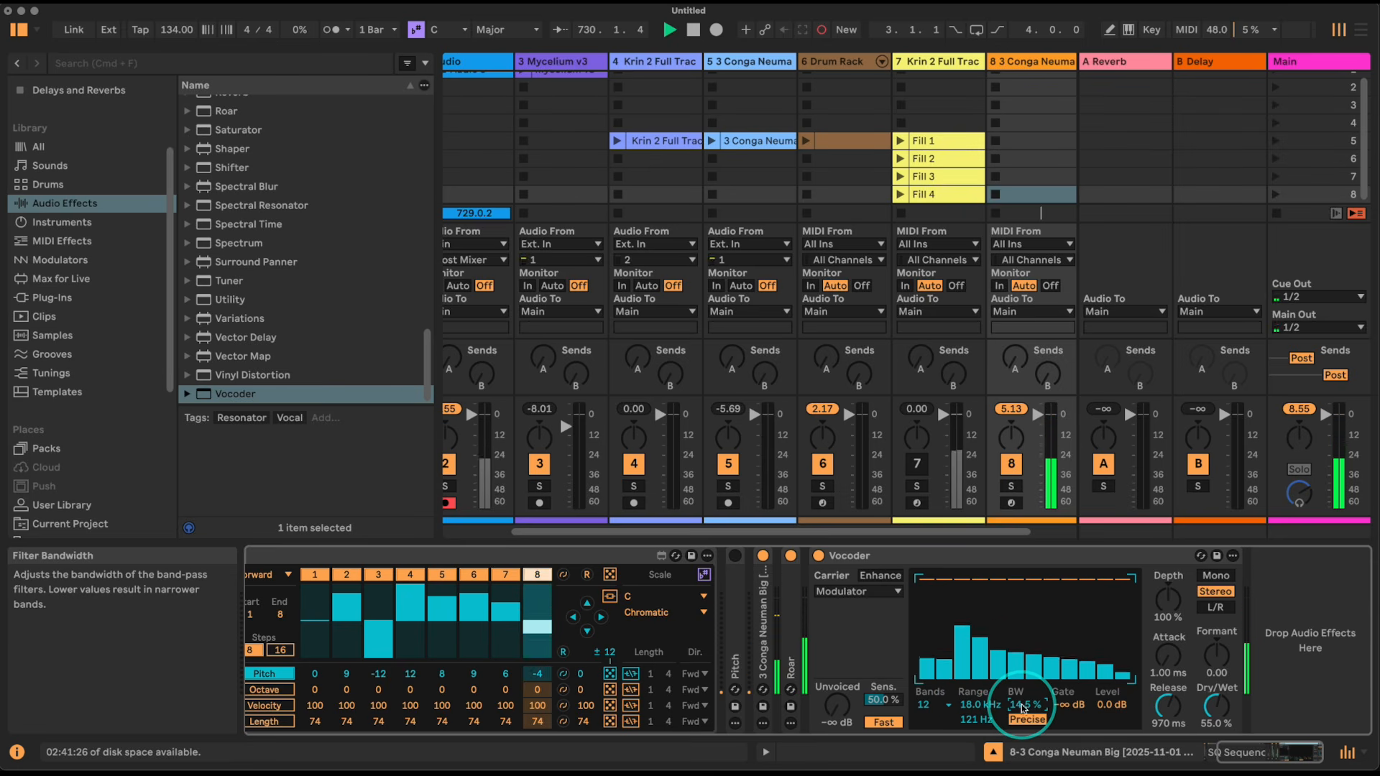
pyautogui.moveTo(1169, 705); pyautogui.dragTo(1169, 711)
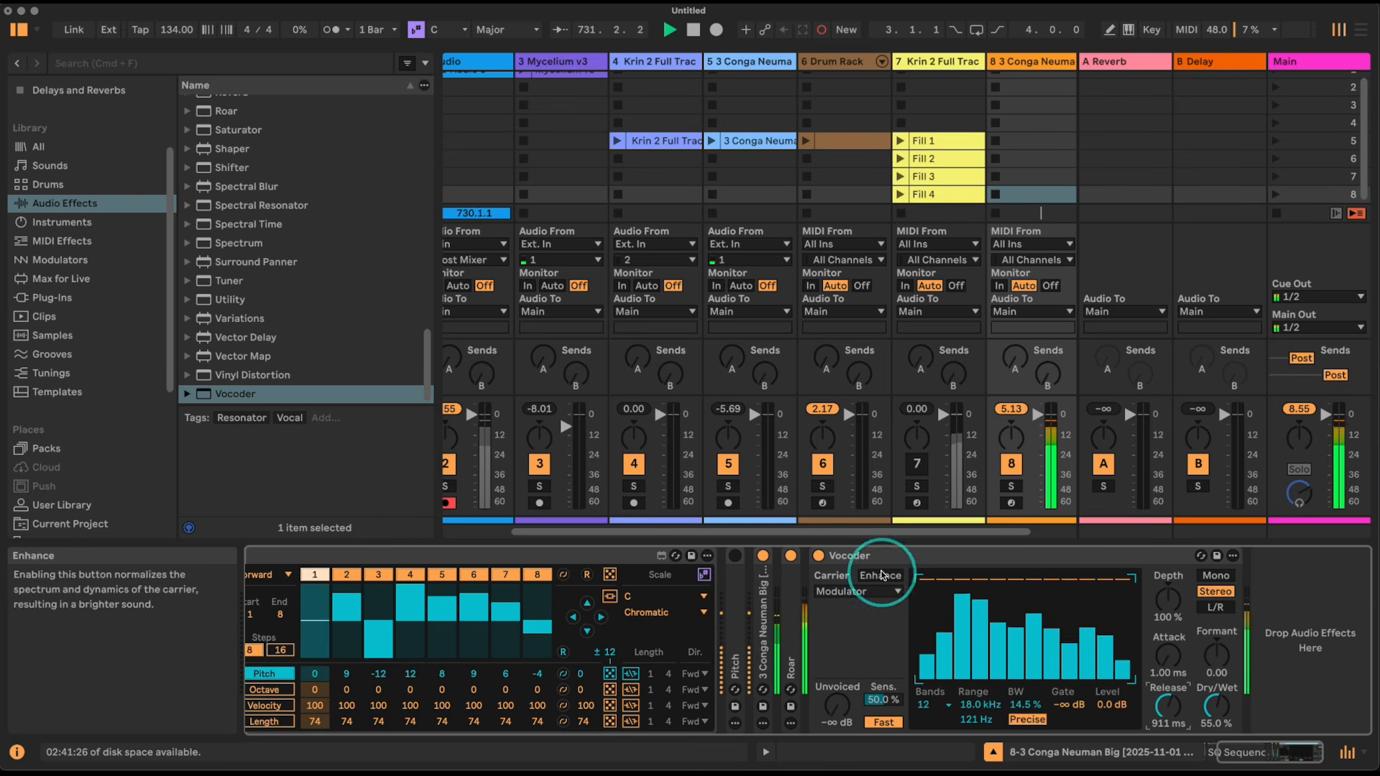
pyautogui.doubleClick(852, 556)
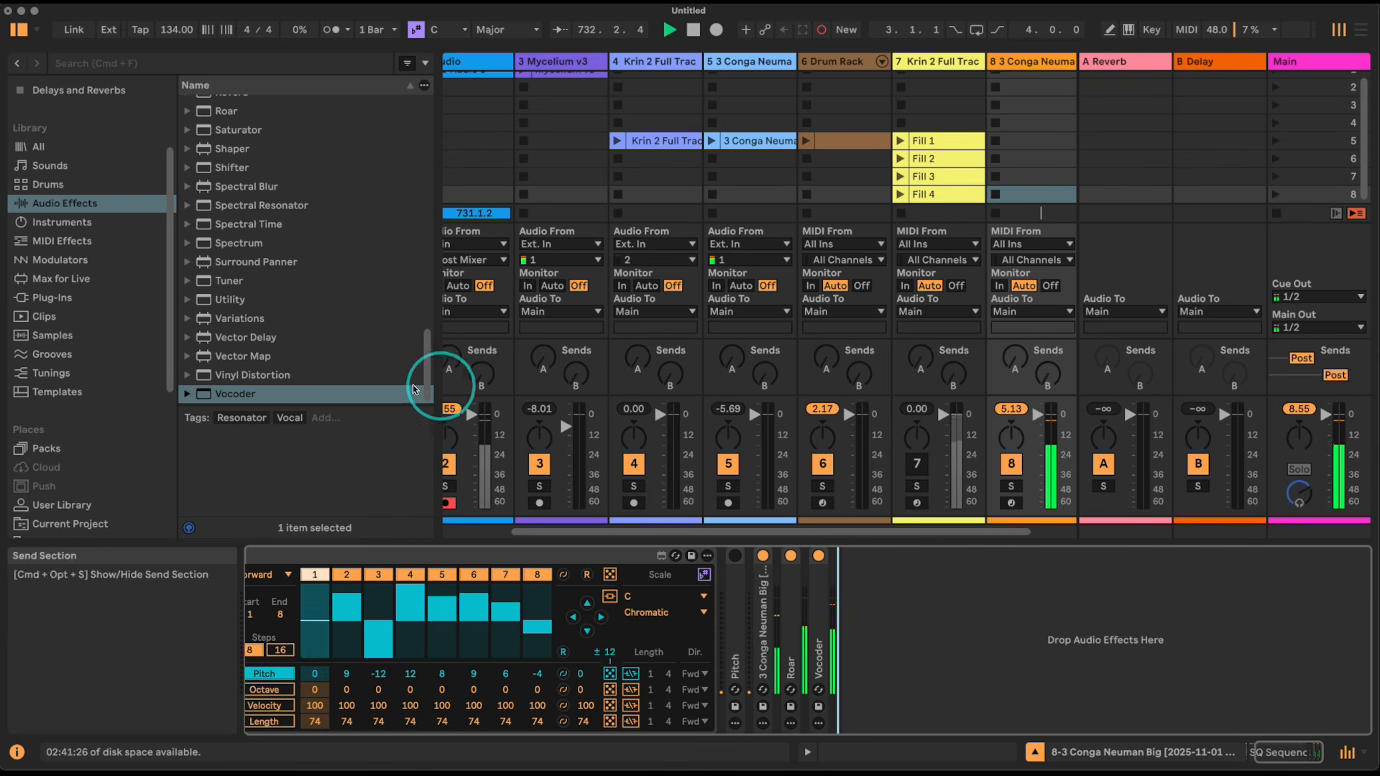
# - Add the OTT preset of Multiband Dynamics after the Vocoder, reduce its Amount to 42 %, and fold it
pyautogui.scroll(8, 291, 248)
pyautogui.scroll(3, 286, 253)
pyautogui.click(187, 300)
pyautogui.scroll(-3, 320, 310)
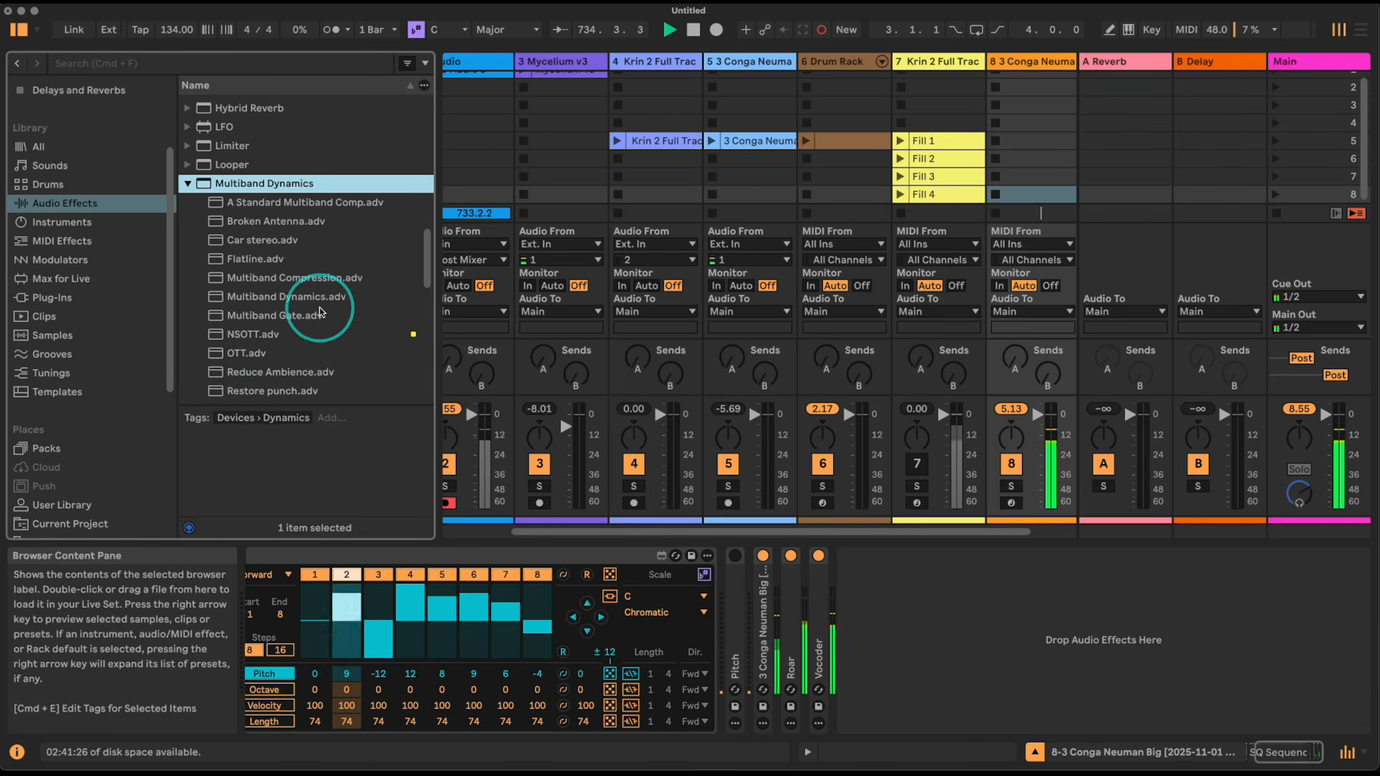
pyautogui.moveTo(251, 353); pyautogui.dragTo(676, 456)
pyautogui.moveTo(857, 606); pyautogui.dragTo(860, 605)
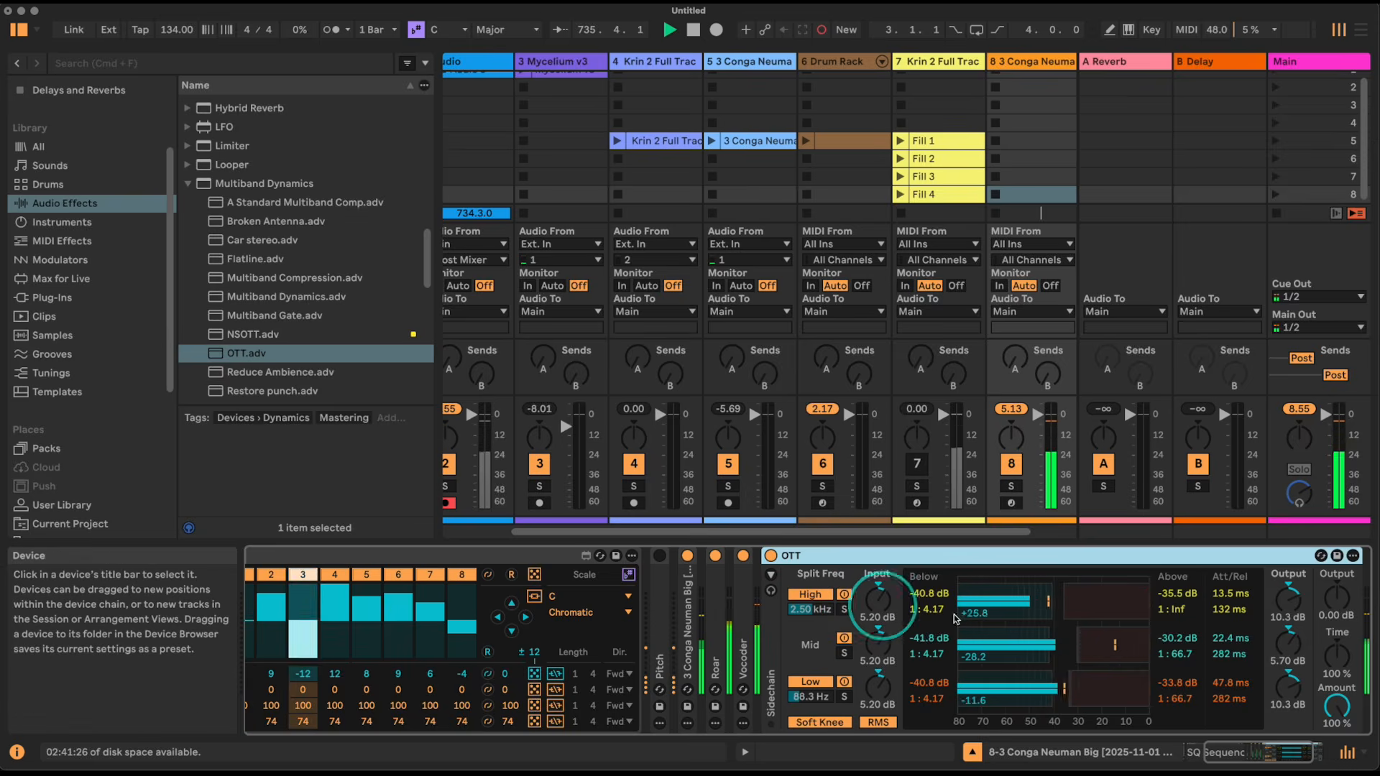
pyautogui.moveTo(1337, 705); pyautogui.dragTo(1337, 728)
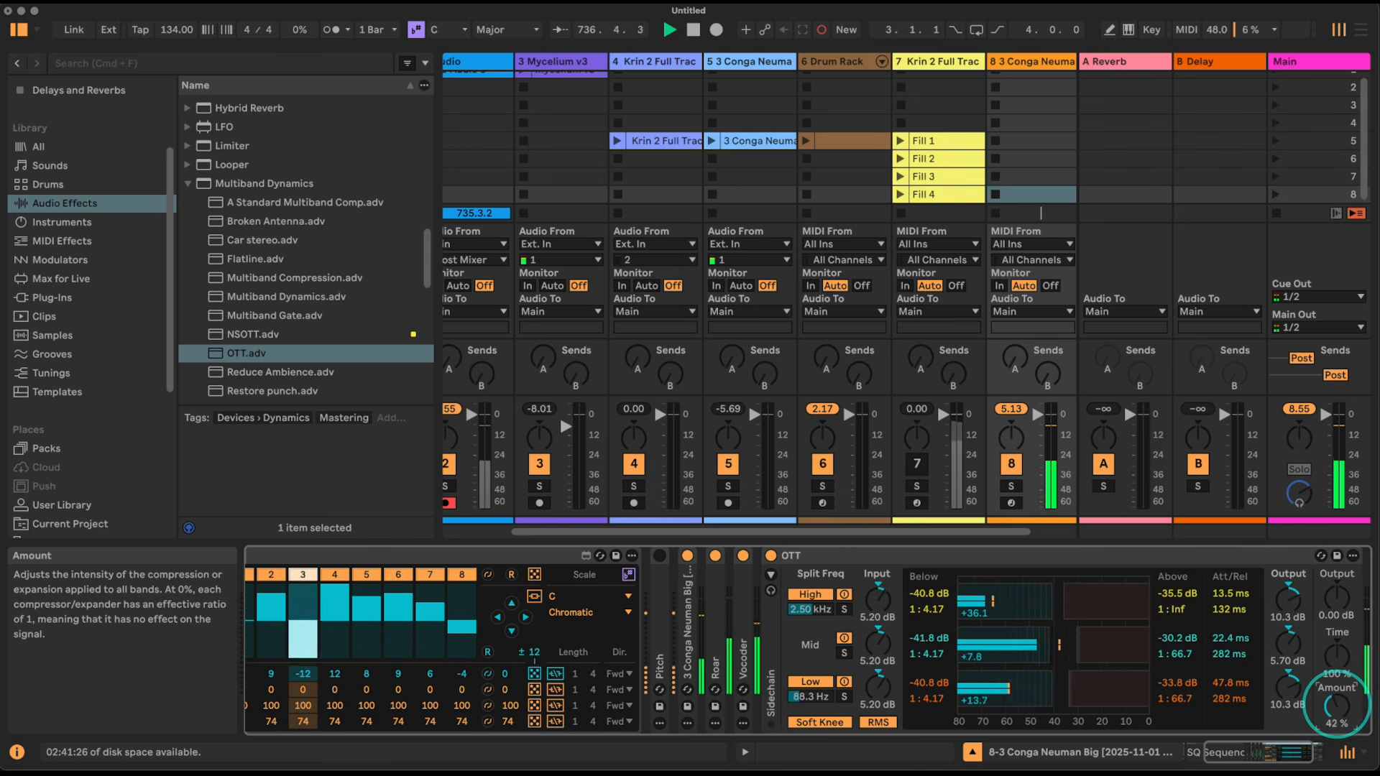
pyautogui.moveTo(1310, 606)
pyautogui.mouseDown()
pyautogui.moveTo(1310, 625)
pyautogui.moveTo(1336, 575)
pyautogui.moveTo(1329, 610)
pyautogui.mouseUp()
pyautogui.doubleClick(827, 557)
# - Add Drum Buss after OTT with Transients at -0.48, and fold it
pyautogui.scroll(10, 238, 216)
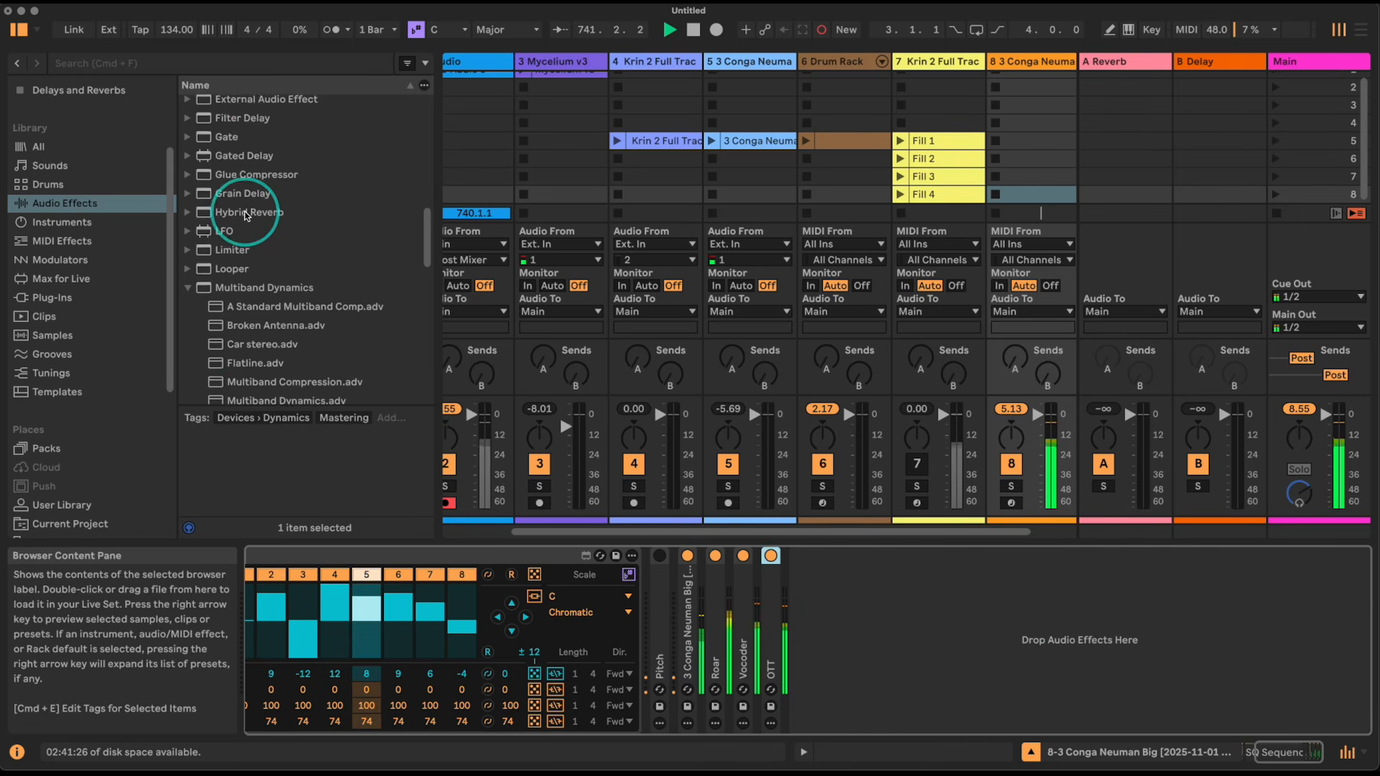
pyautogui.moveTo(233, 241); pyautogui.dragTo(958, 586)
pyautogui.click(876, 683)
pyautogui.moveTo(875, 683); pyautogui.dragTo(882, 699)
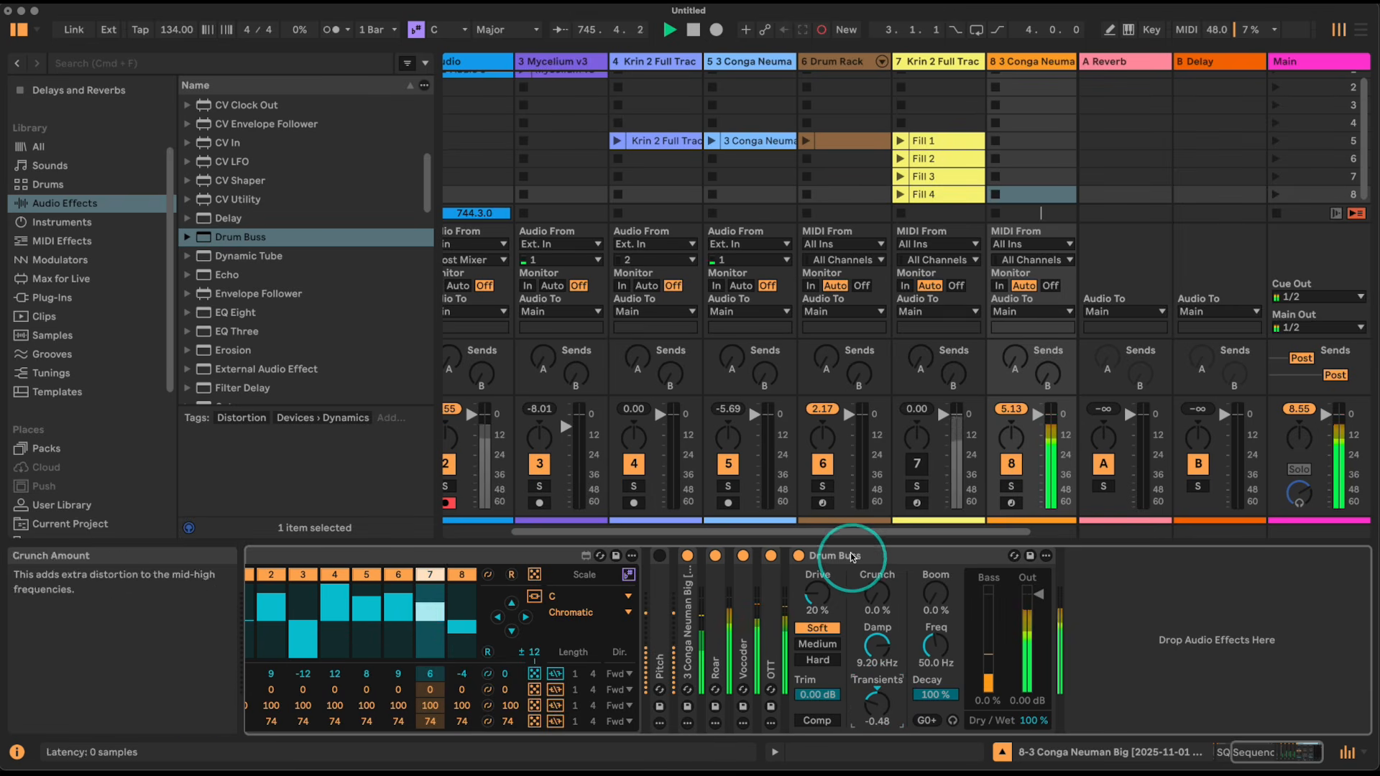
pyautogui.doubleClick(827, 556)
# - Add Hybrid Reverb after Drum Buss on the conga track
pyautogui.scroll(-5, 371, 267)
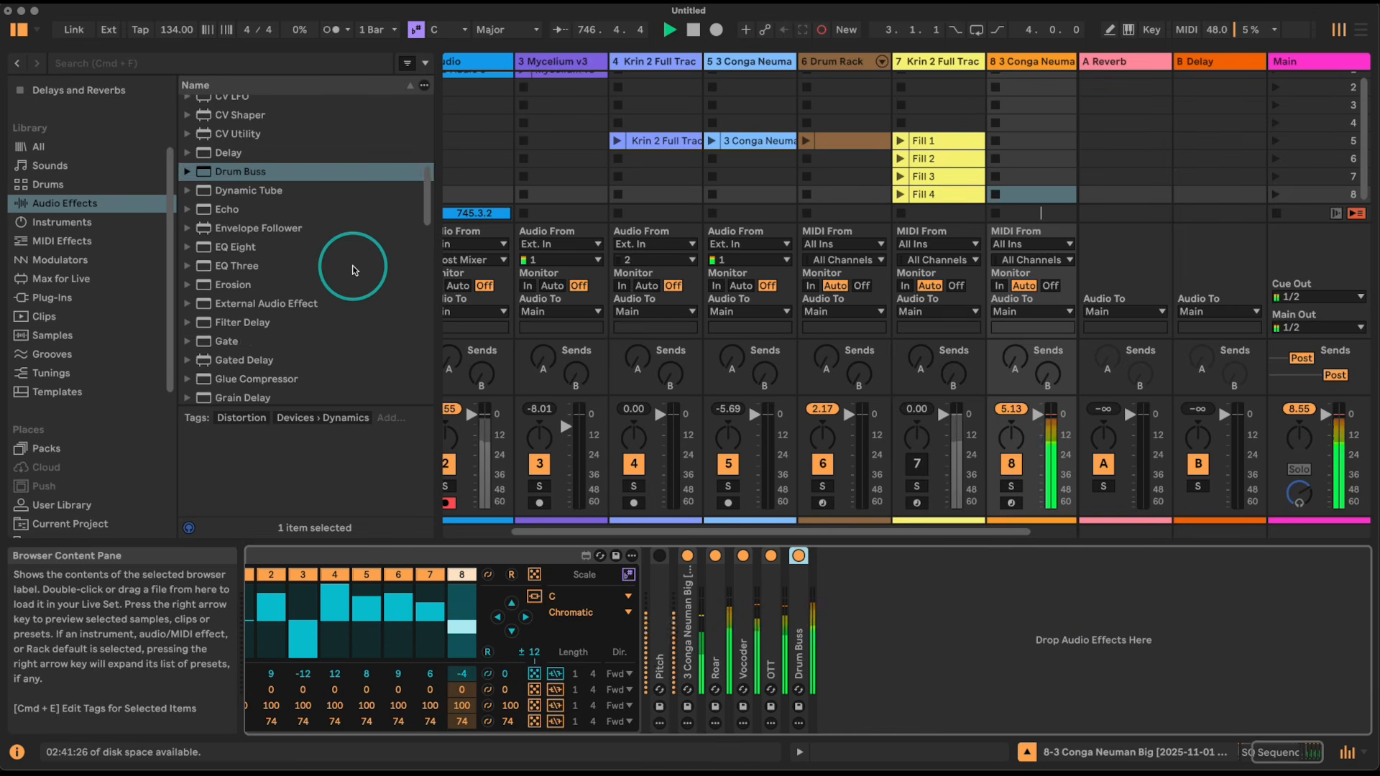
pyautogui.click(188, 279)
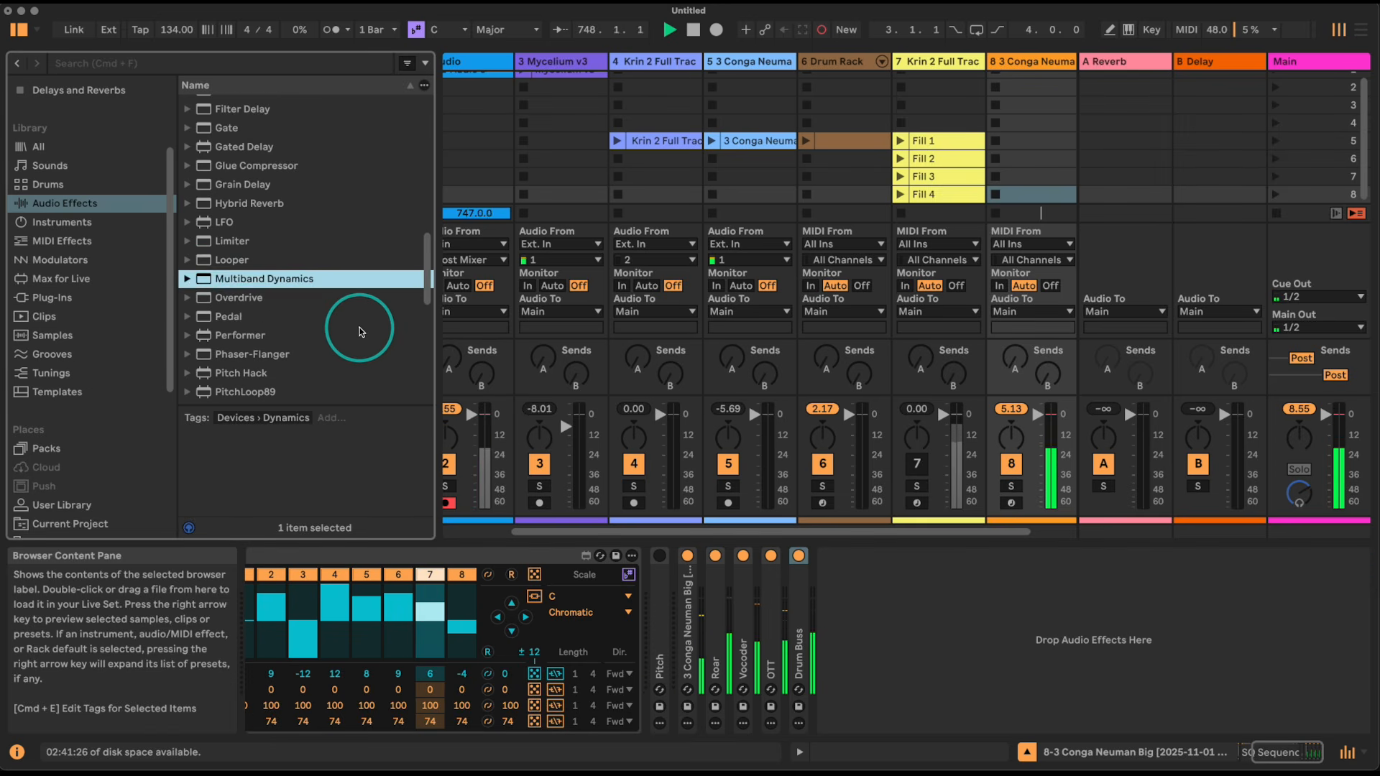
pyautogui.scroll(-6, 356, 329)
pyautogui.scroll(-2, 356, 326)
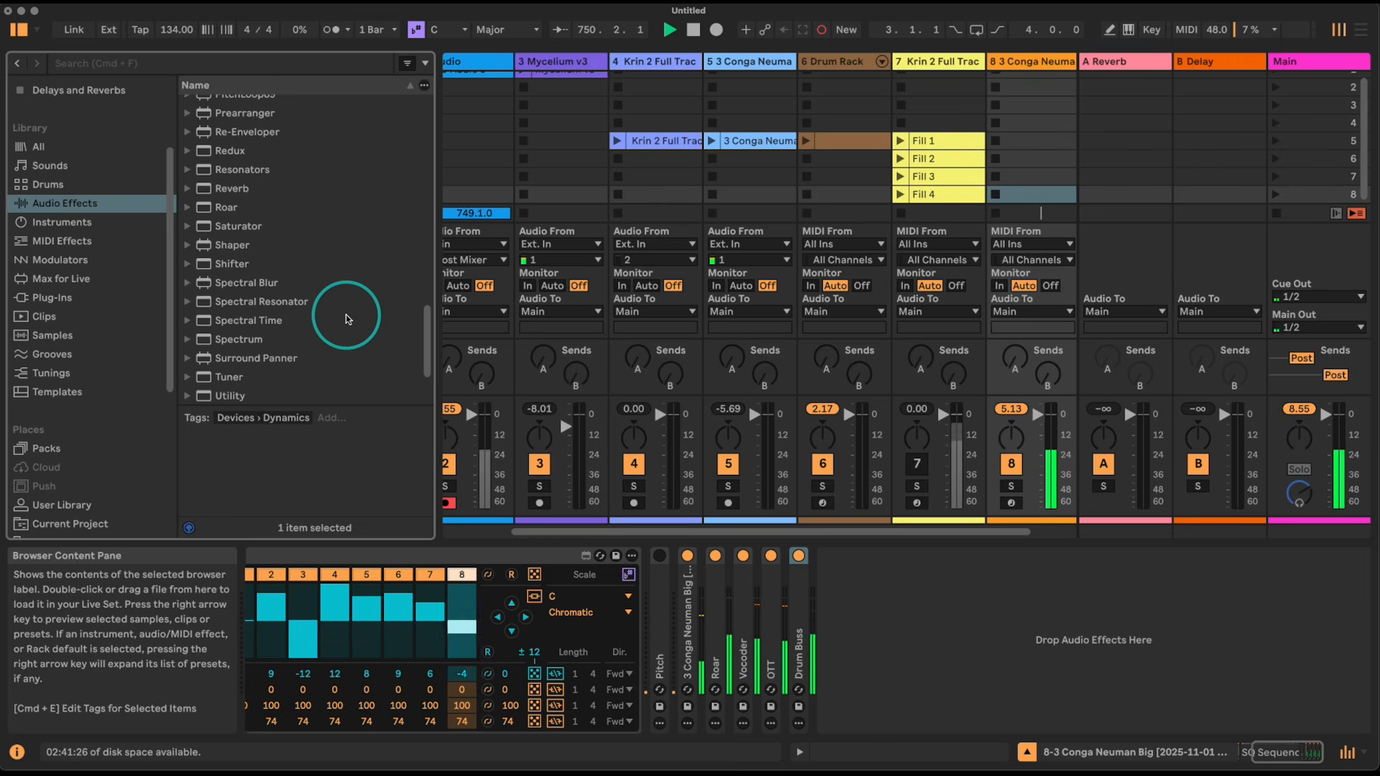
pyautogui.scroll(5, 347, 314)
pyautogui.scroll(8, 346, 316)
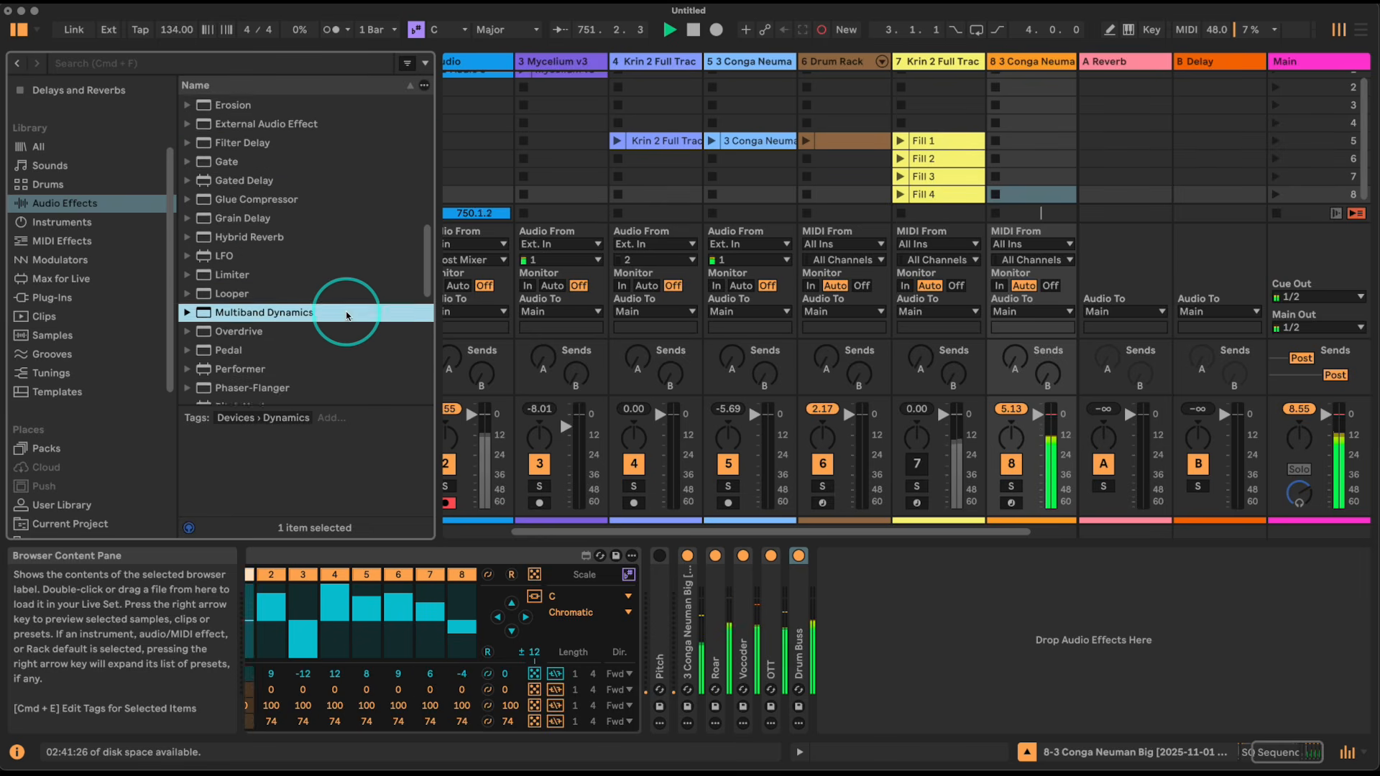
pyautogui.moveTo(344, 345); pyautogui.dragTo(958, 604)
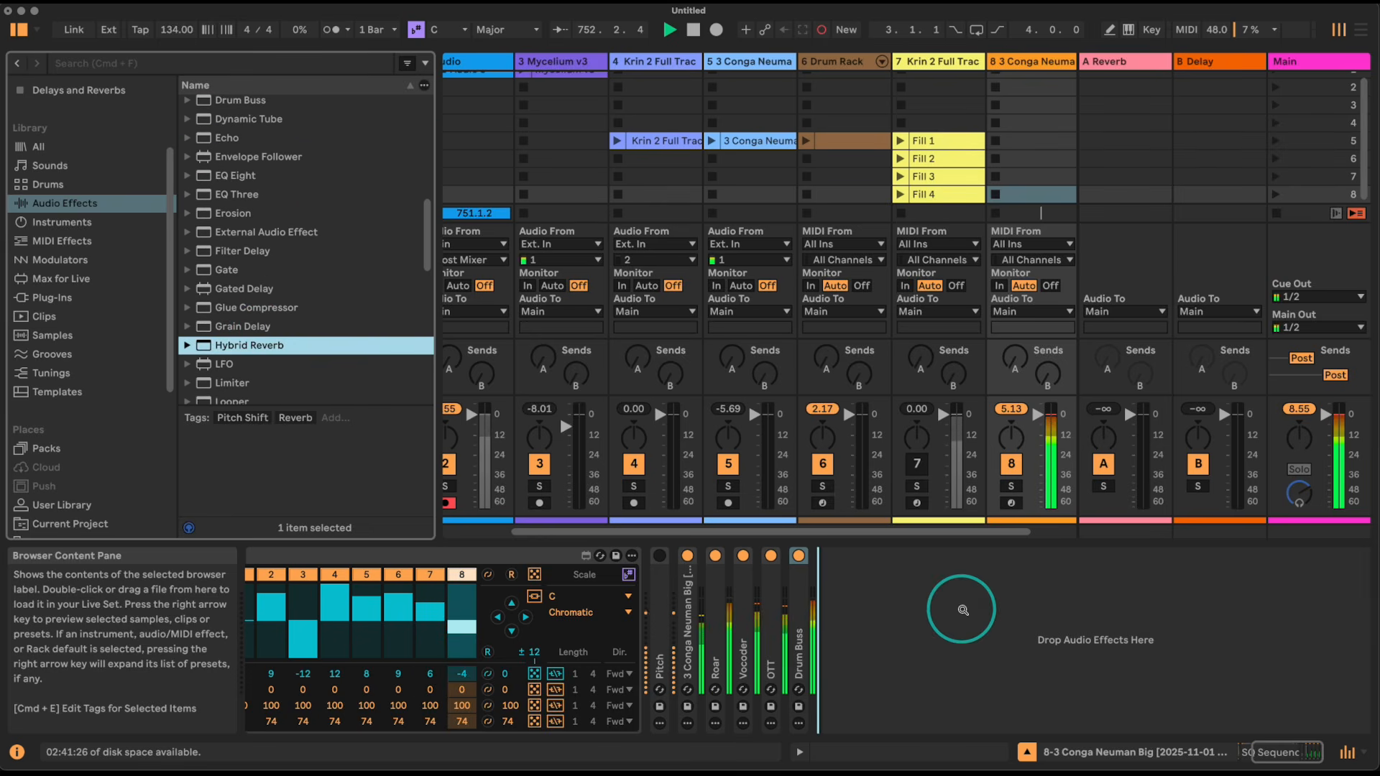
# - Insert a Gate before Hybrid Reverb with its Threshold at -6.06 dB and Floor at -inf dB
pyautogui.click(223, 270)
pyautogui.moveTo(223, 270); pyautogui.dragTo(761, 579)
pyautogui.moveTo(1245, 746); pyautogui.dragTo(1291, 669)
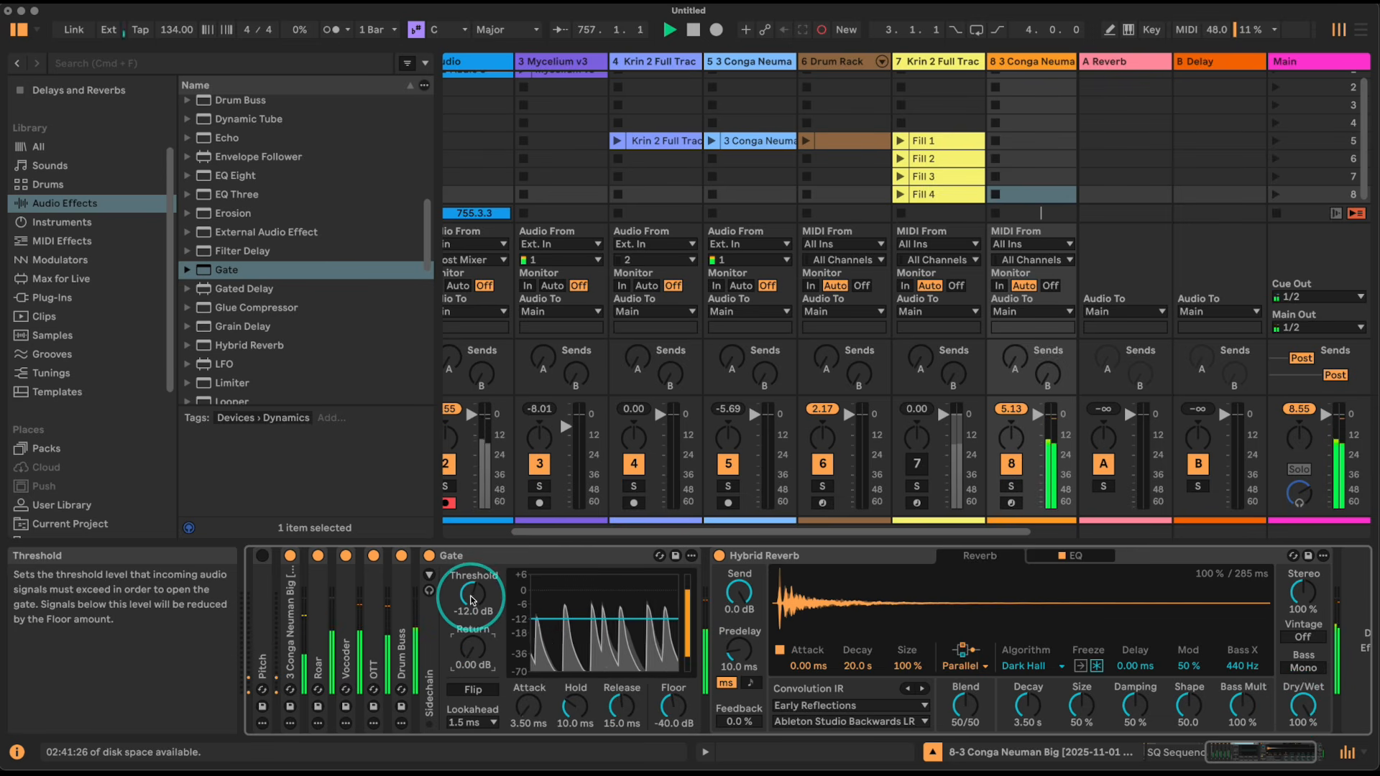
pyautogui.moveTo(472, 594); pyautogui.dragTo(472, 585)
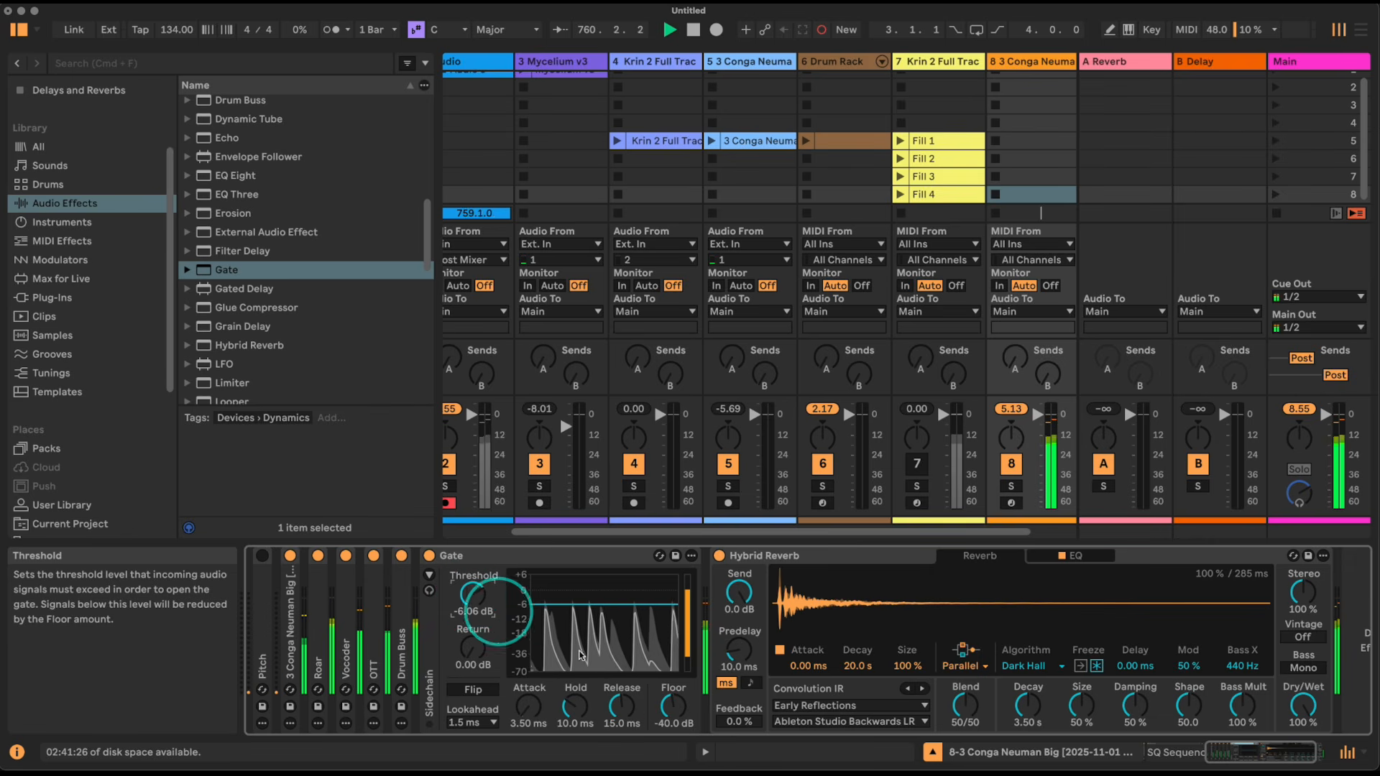
pyautogui.moveTo(674, 708); pyautogui.dragTo(676, 721)
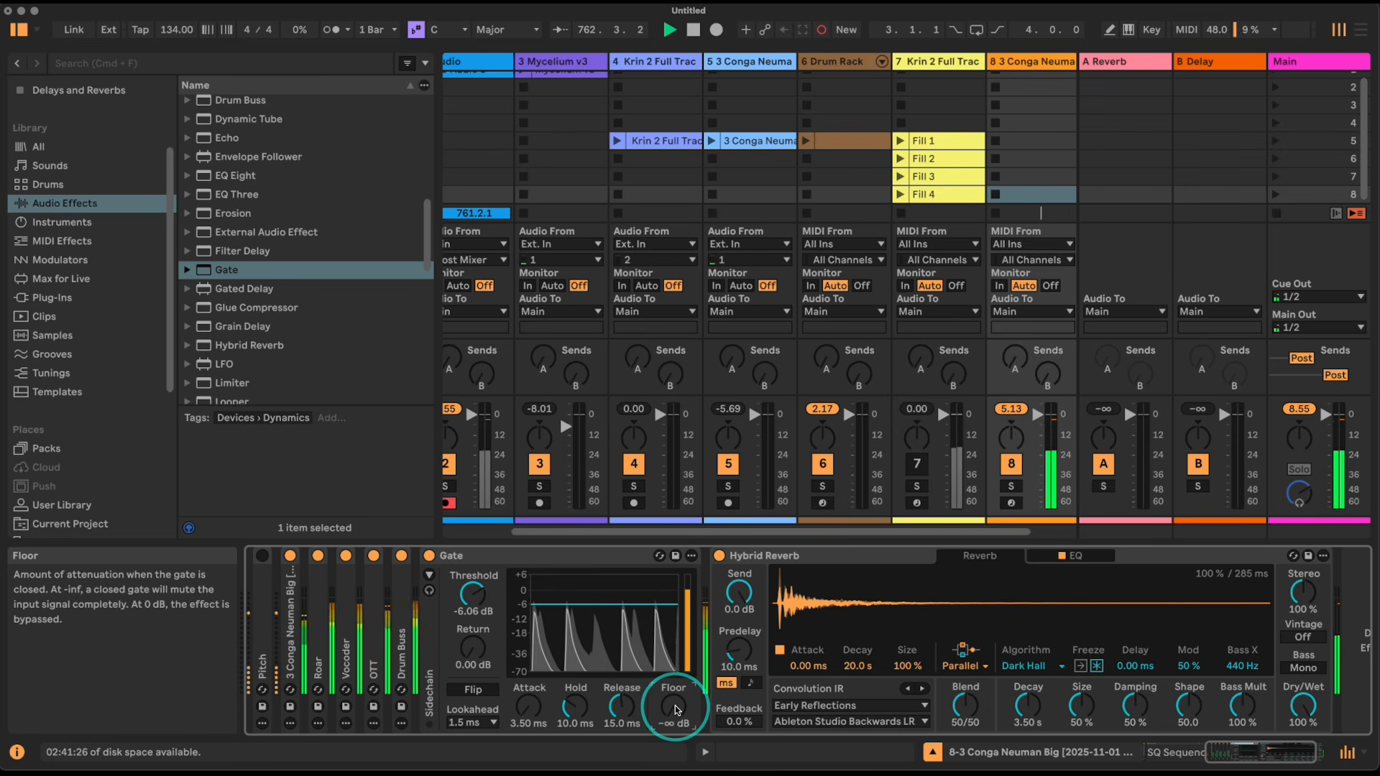
# - Group Gate and Hybrid Reverb into an Audio Effect Rack and create a second, empty parallel chain in it
pyautogui.click(534, 557)
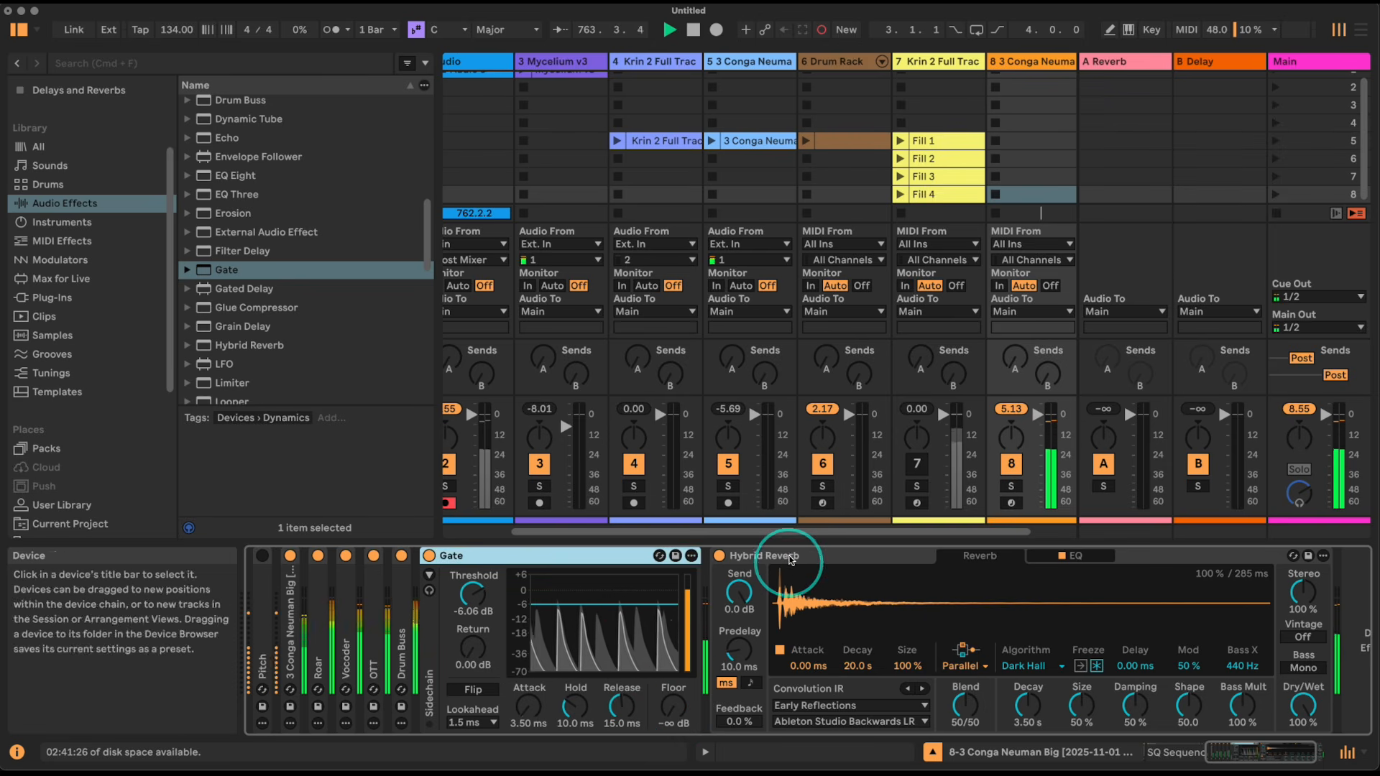
pyautogui.keyDown('shift'); pyautogui.click(783, 557); pyautogui.keyUp('shift')
pyautogui.press('super+g')
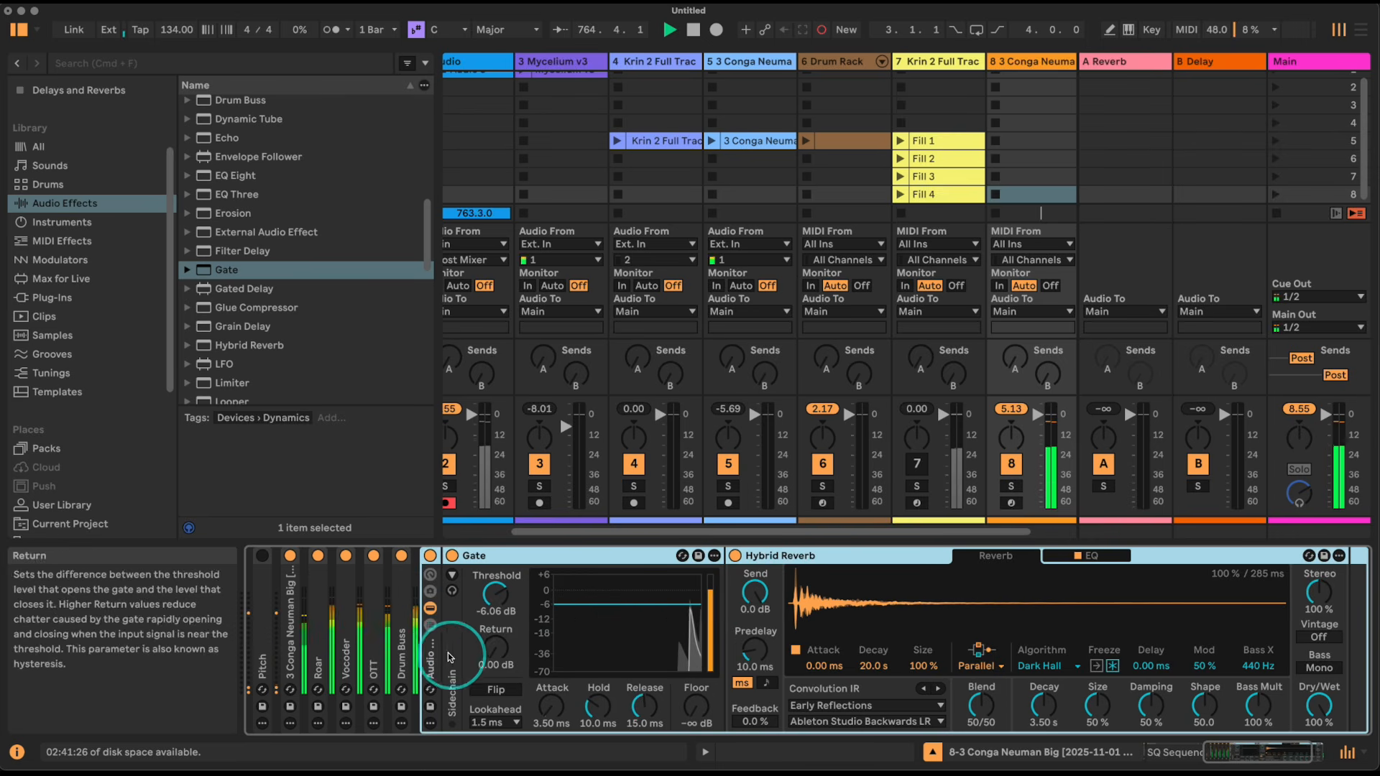
pyautogui.click(430, 624)
pyautogui.rightClick(497, 656)
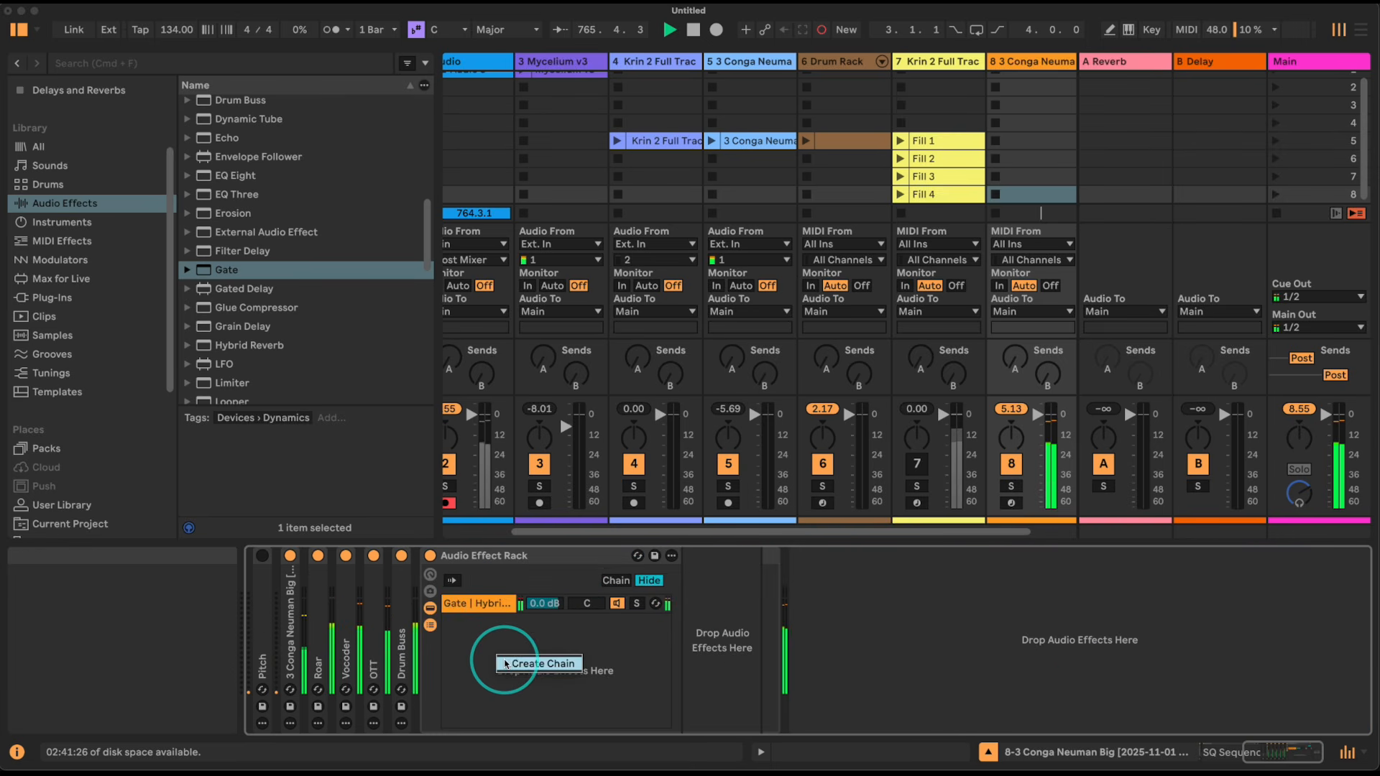
pyautogui.click(506, 662)
# - Fold Gate and Hybrid Reverb in the rack's first chain and add a Compressor after Hybrid Reverb
pyautogui.click(473, 607)
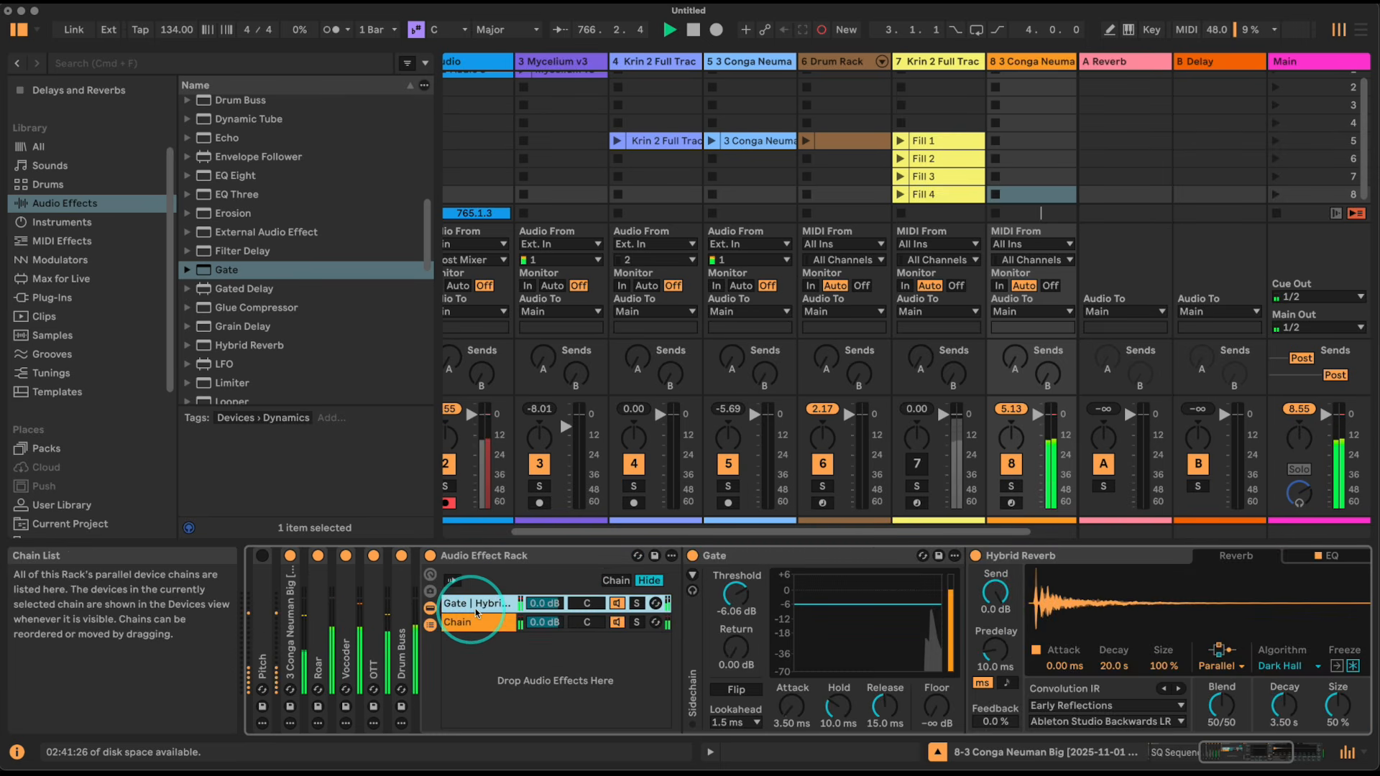
pyautogui.doubleClick(740, 557)
pyautogui.doubleClick(761, 560)
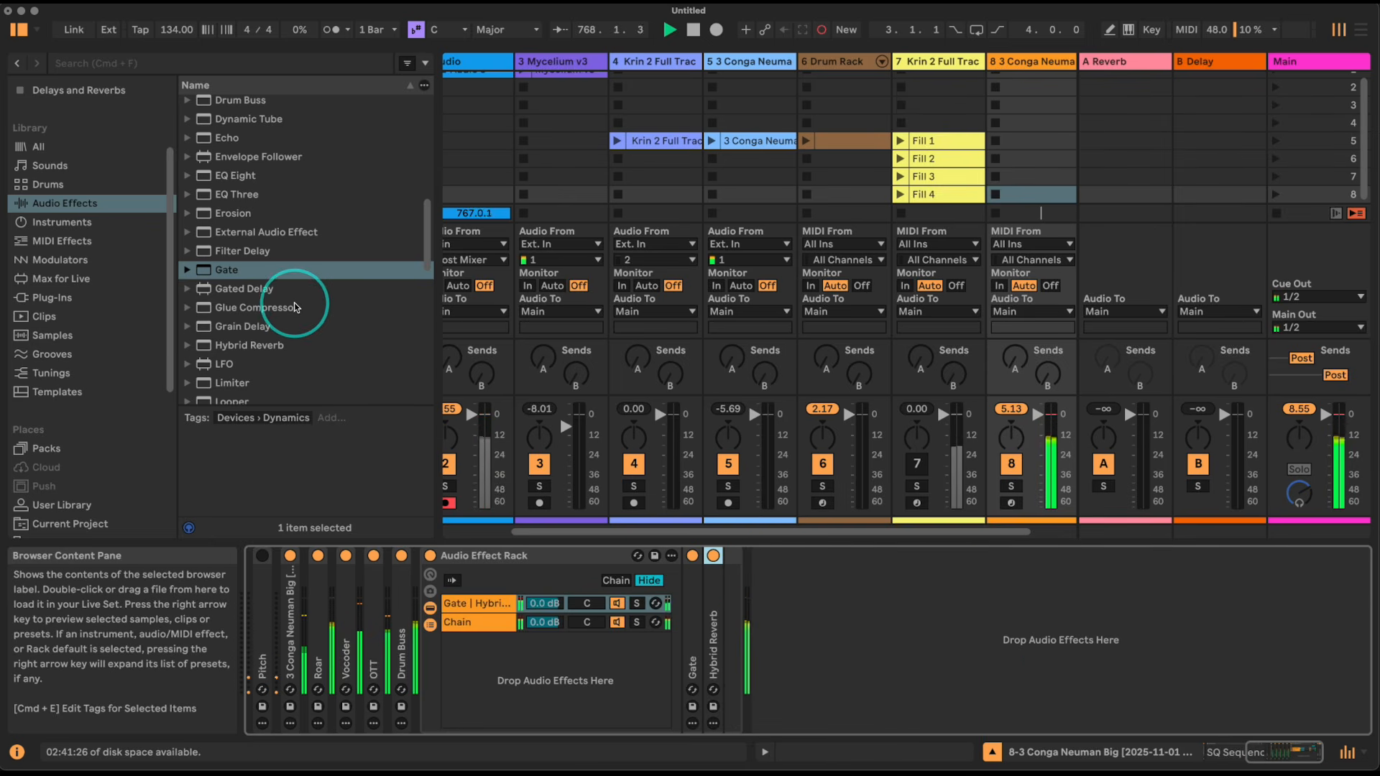
pyautogui.scroll(4, 290, 280)
pyautogui.scroll(3, 290, 266)
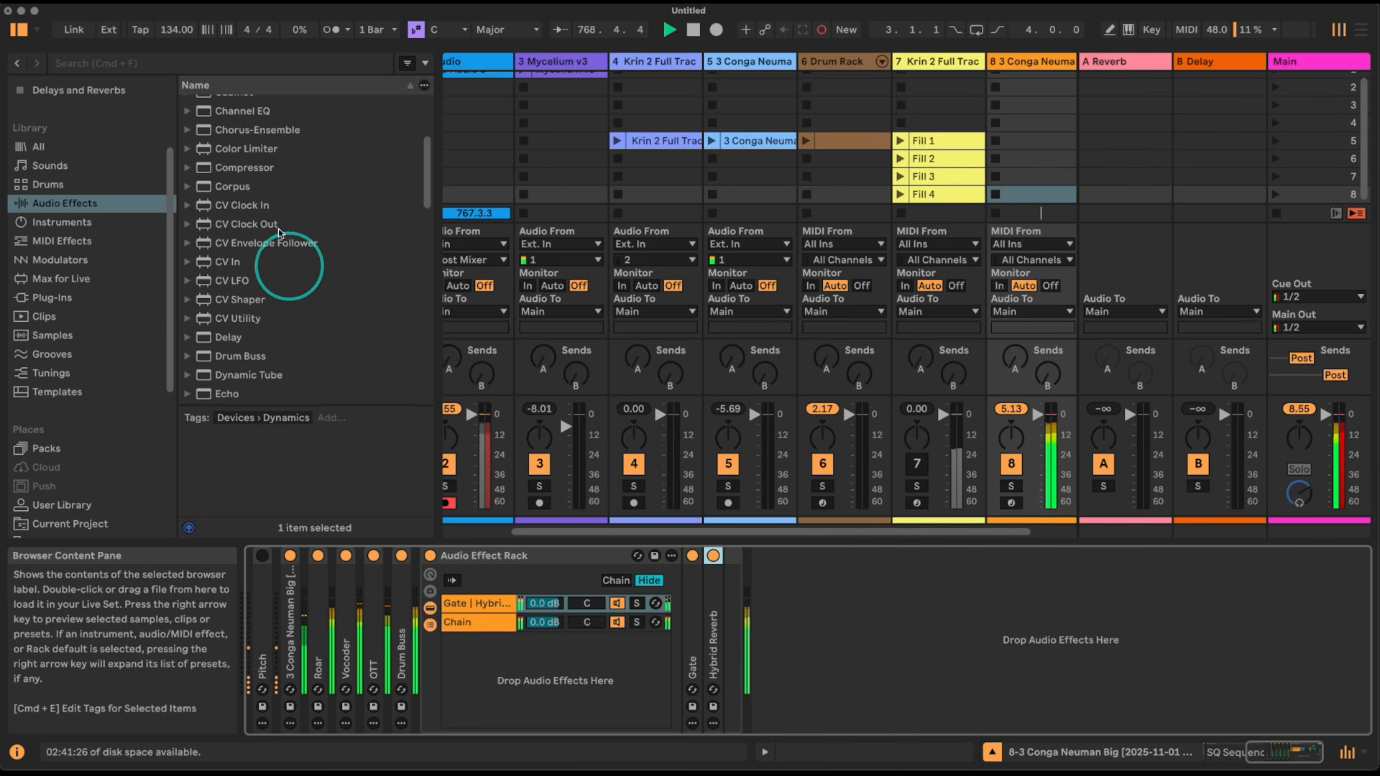
pyautogui.click(237, 168)
pyautogui.moveTo(665, 539); pyautogui.dragTo(730, 575)
# - Sidechain the Compressor externally from 8-3 Conga Neuman Big, tapping the rack's empty Chain at Post FX
pyautogui.click(736, 578)
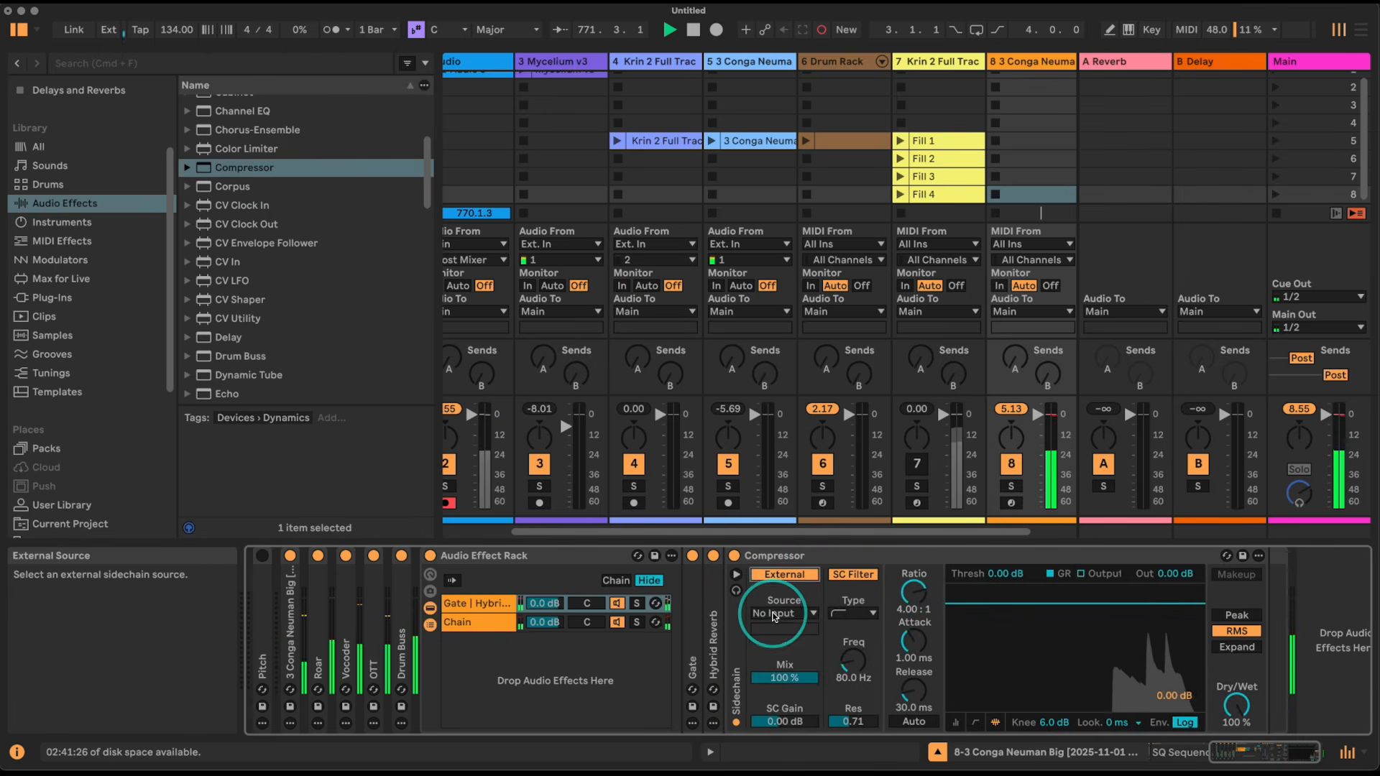
pyautogui.click(784, 613)
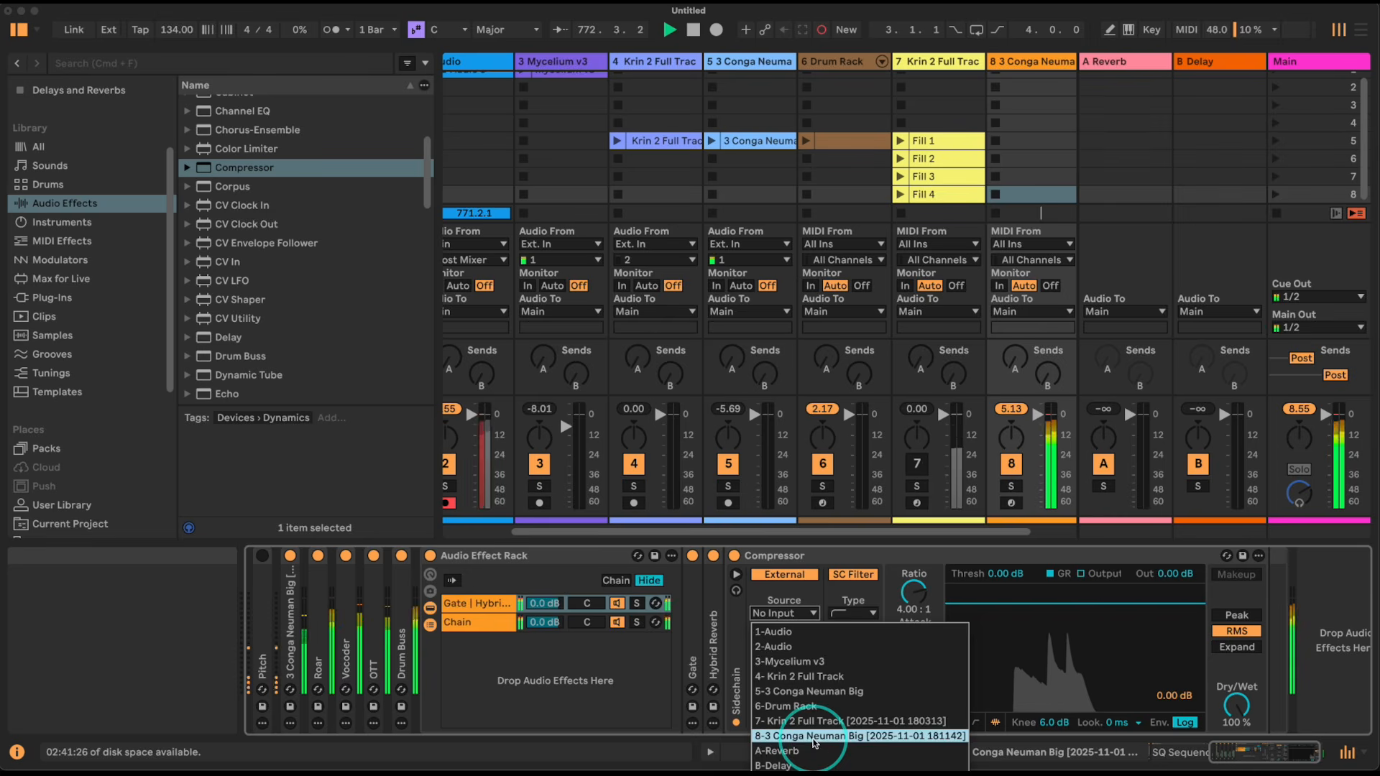
pyautogui.click(813, 736)
pyautogui.click(783, 629)
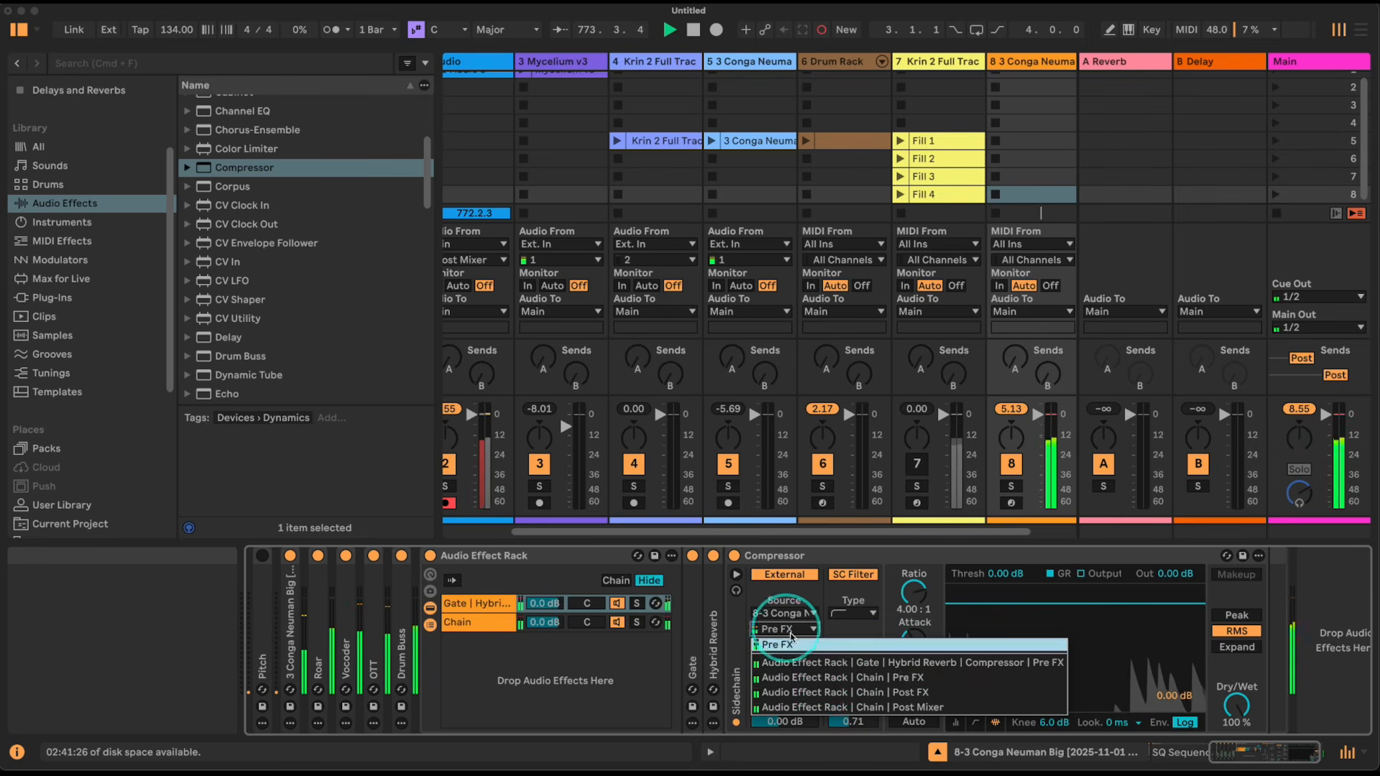
pyautogui.click(824, 691)
# - Set the Compressor's Threshold to -24.5 dB and Ratio to 7.00 : 1, and fold the Audio Effect Rack
pyautogui.moveTo(1008, 575); pyautogui.dragTo(1009, 575)
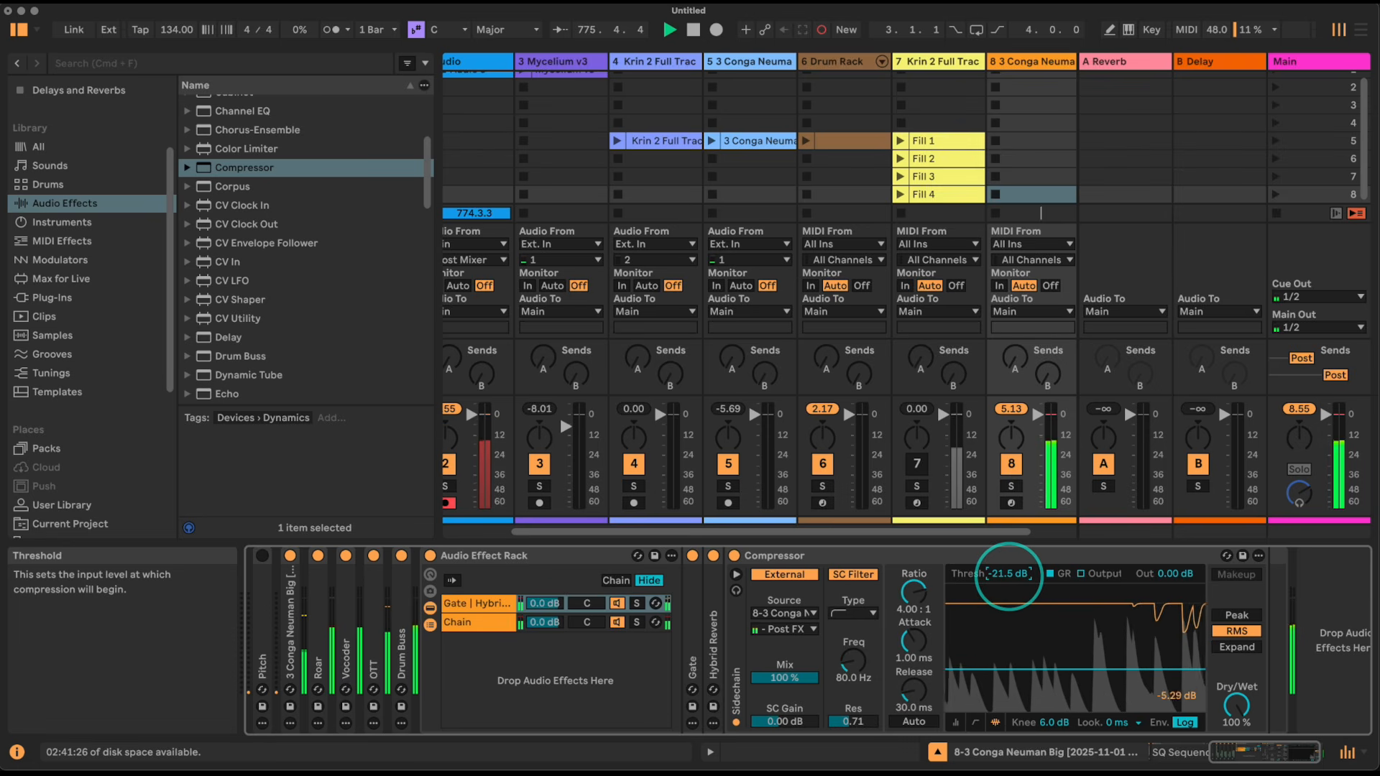
pyautogui.moveTo(913, 592); pyautogui.dragTo(907, 586)
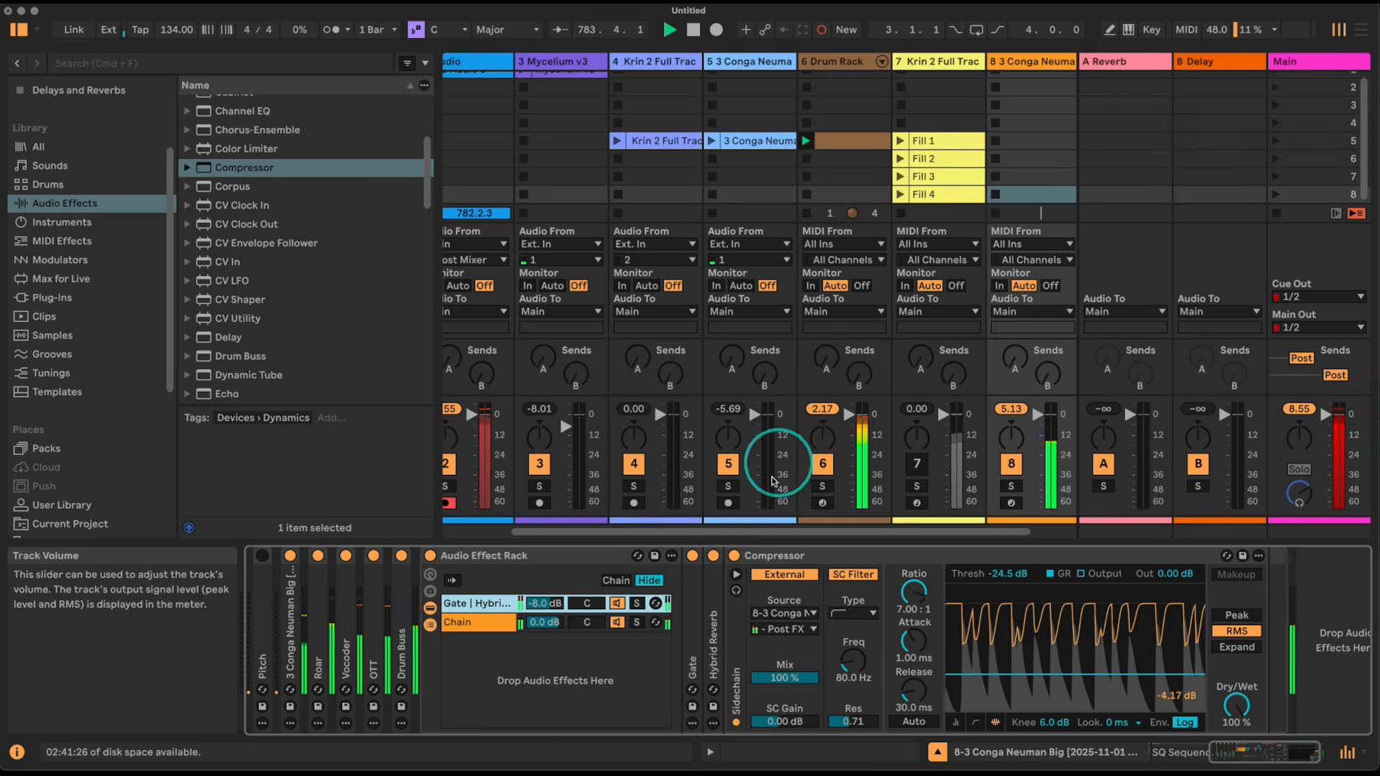
pyautogui.click(802, 559)
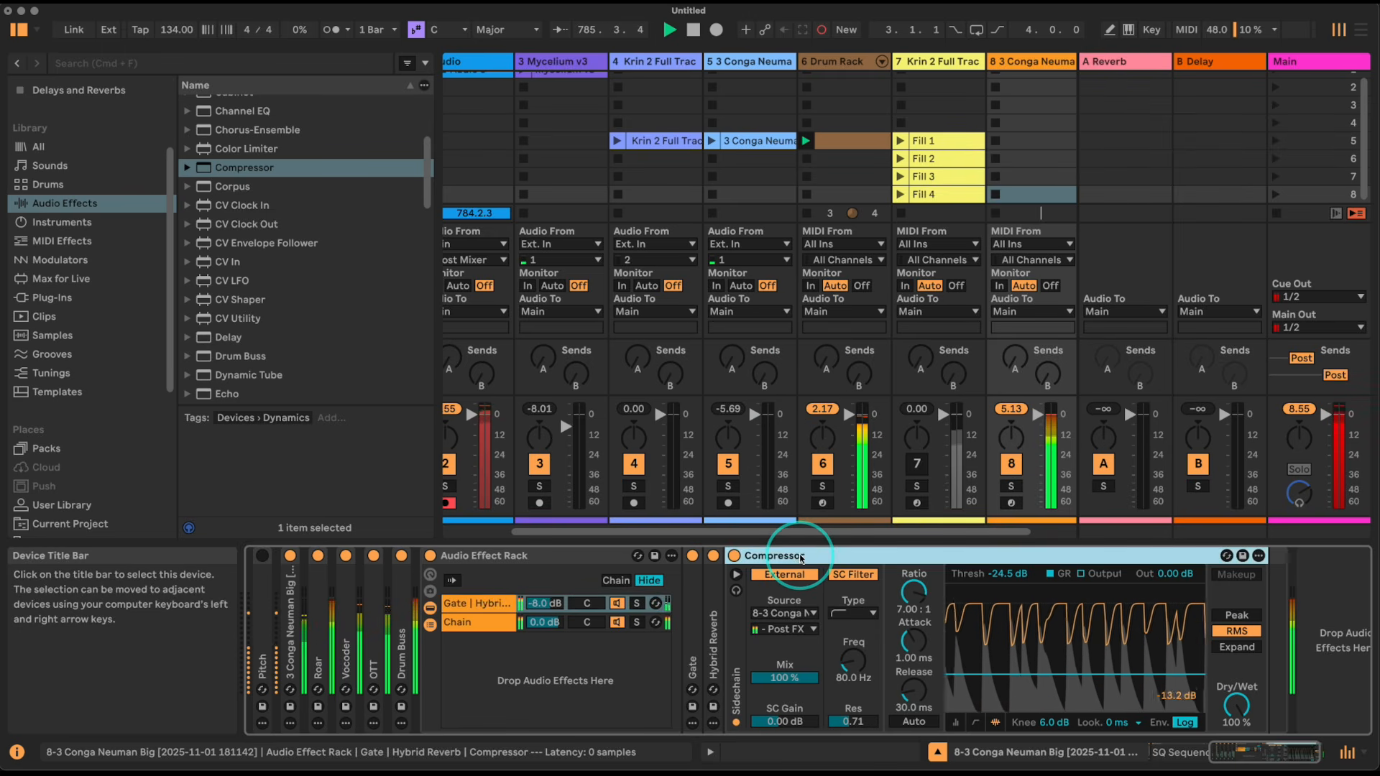
pyautogui.doubleClick(557, 561)
# - Add Color Limiter after the Audio Effect Rack on the conga track
pyautogui.click(1266, 753)
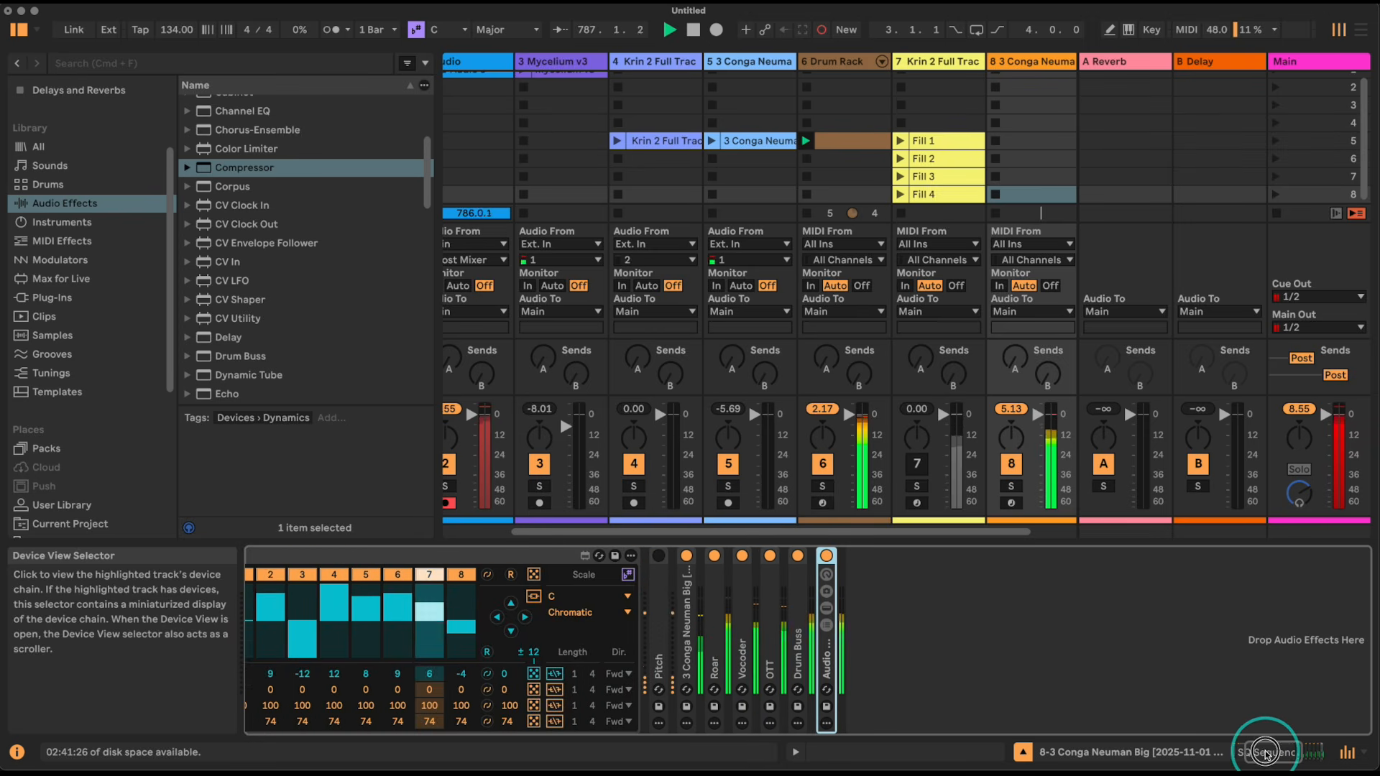
pyautogui.click(1074, 647)
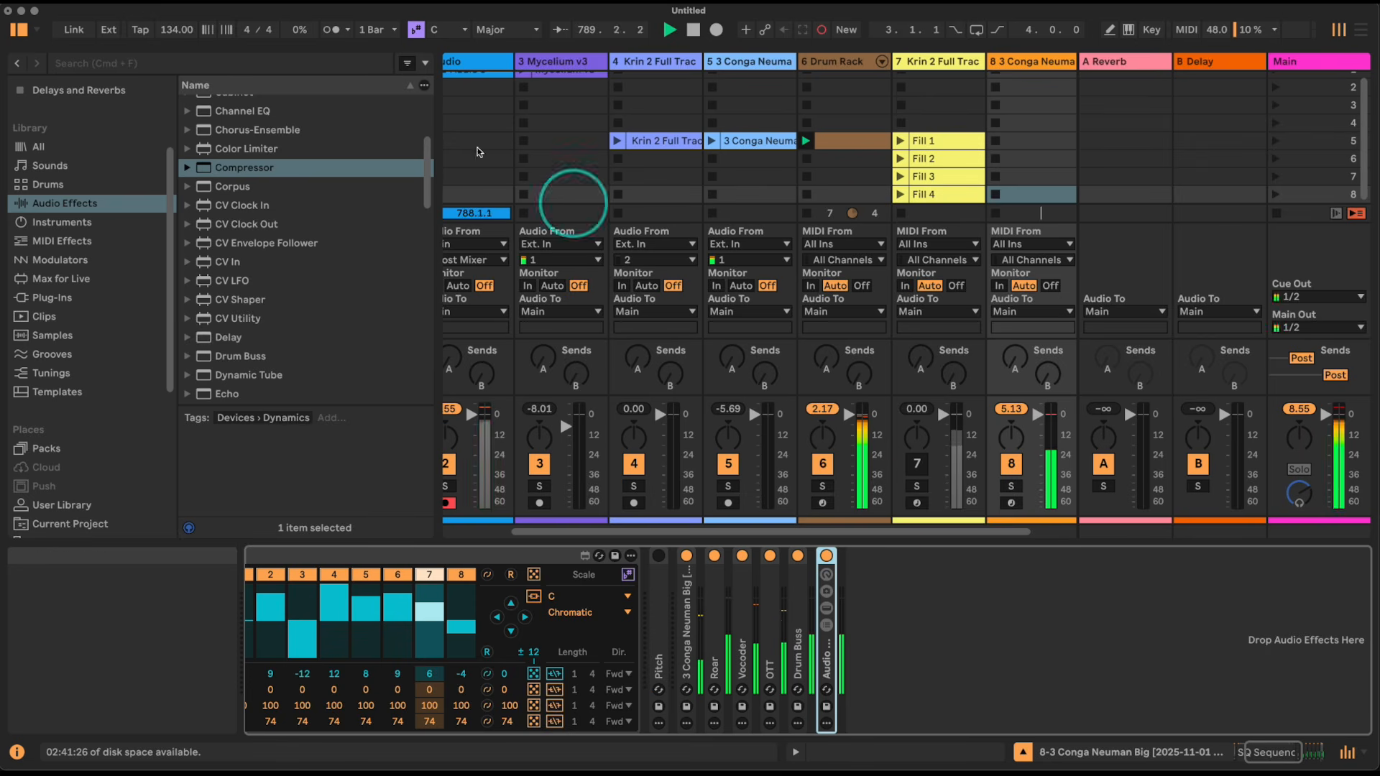
pyautogui.scroll(4, 281, 287)
pyautogui.click(251, 300)
pyautogui.moveTo(252, 300); pyautogui.dragTo(874, 584)
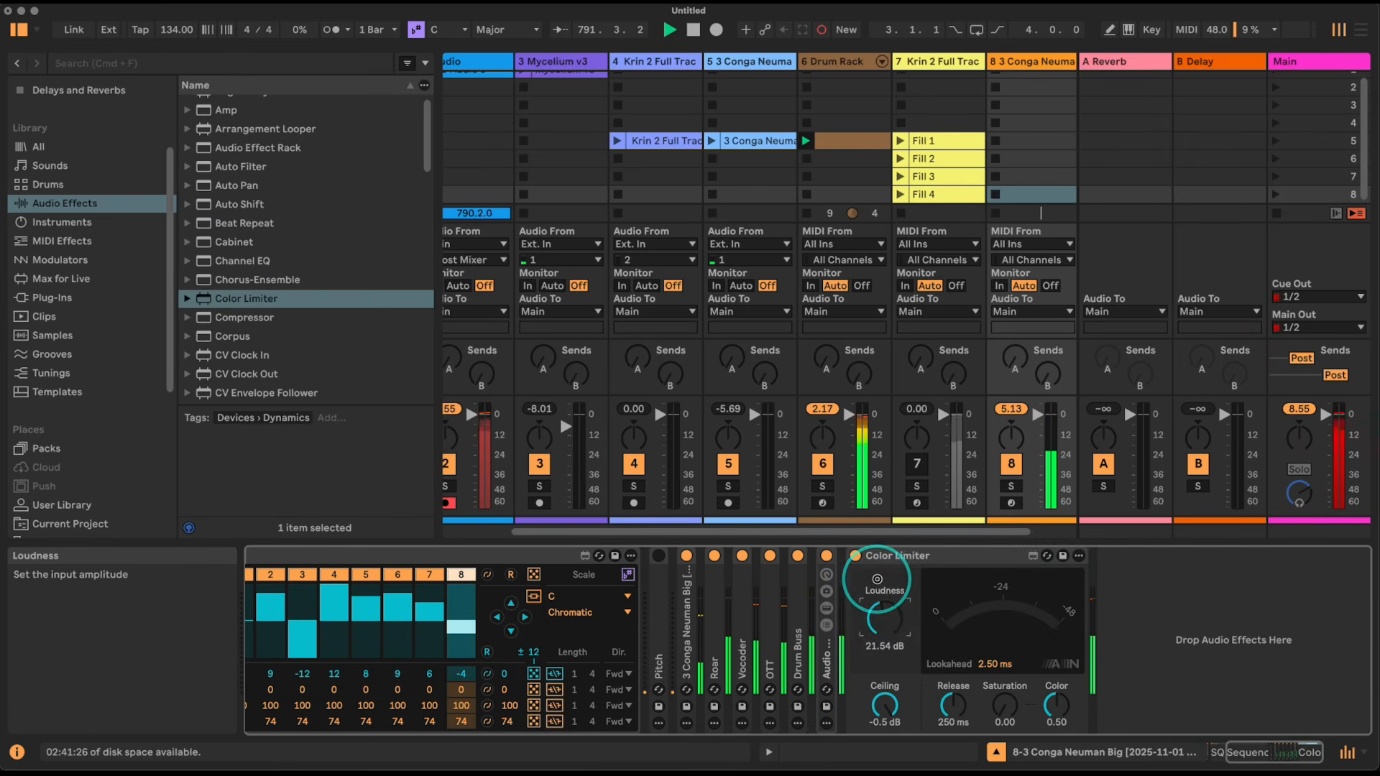
# - Move Color Limiter between Drum Buss and the Audio Effect Rack and set its Loudness to 9.07 dB
pyautogui.click(914, 561)
pyautogui.moveTo(914, 562); pyautogui.dragTo(810, 577)
pyautogui.moveTo(866, 628); pyautogui.dragTo(866, 640)
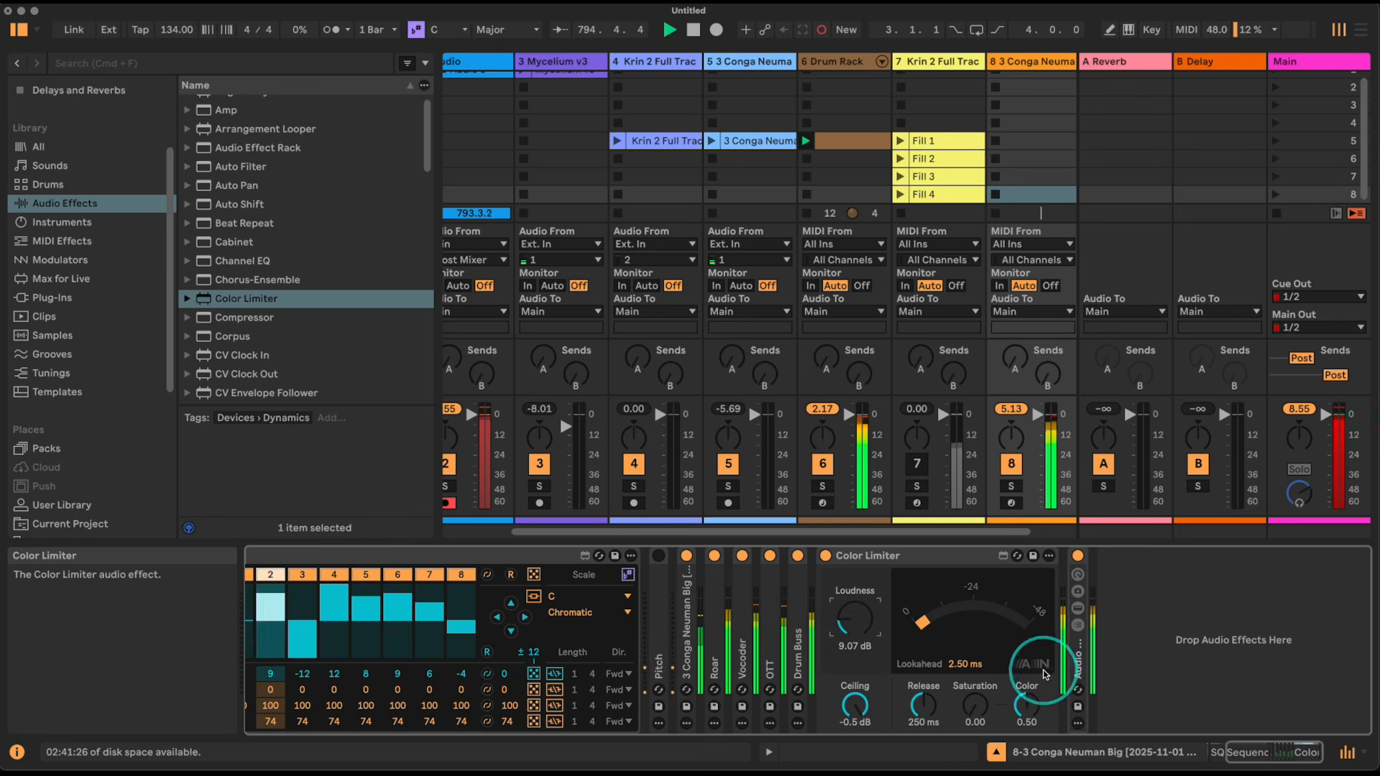
# - Set the Threshold of the Gate inside the rack's reverb chain to -4.79 dB, and fold the rack
pyautogui.doubleClick(1077, 640)
pyautogui.click(1137, 605)
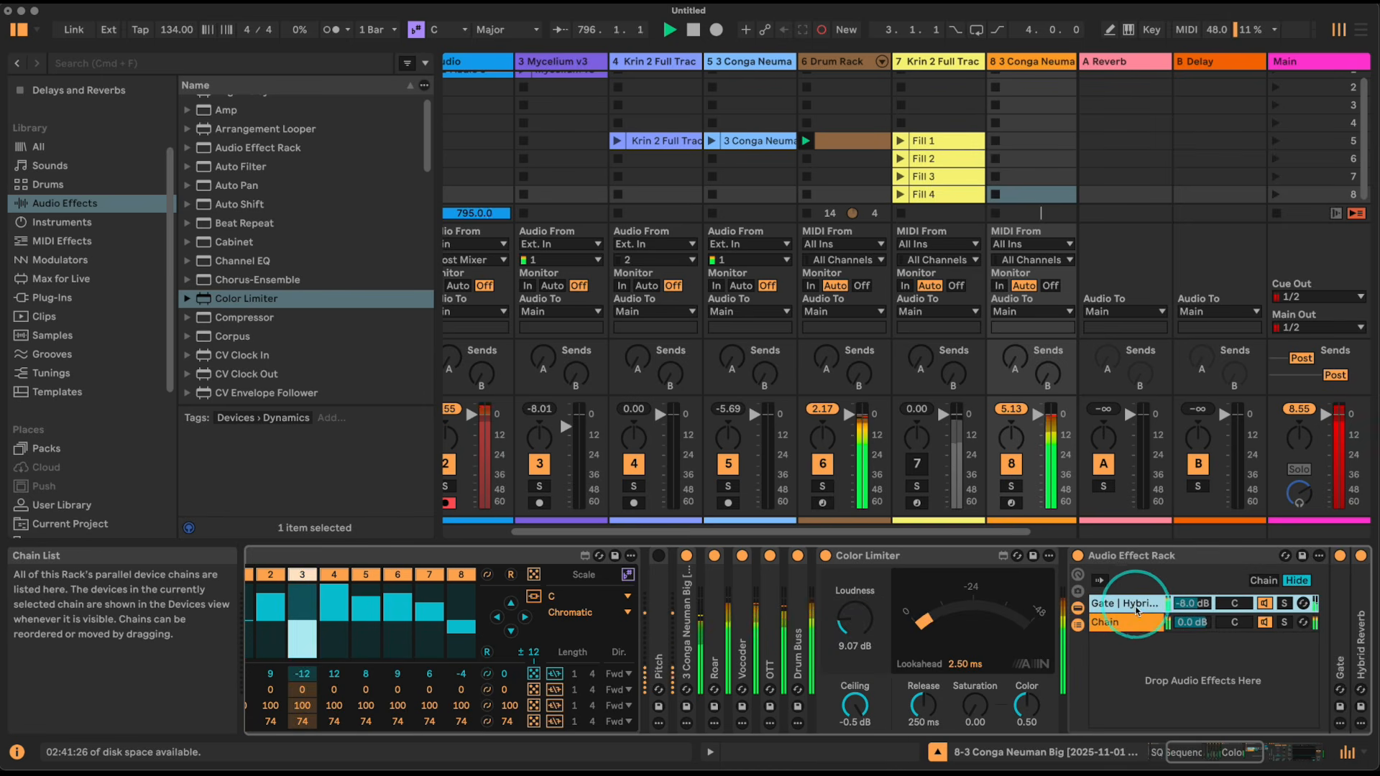
pyautogui.moveTo(1198, 750); pyautogui.dragTo(1256, 755)
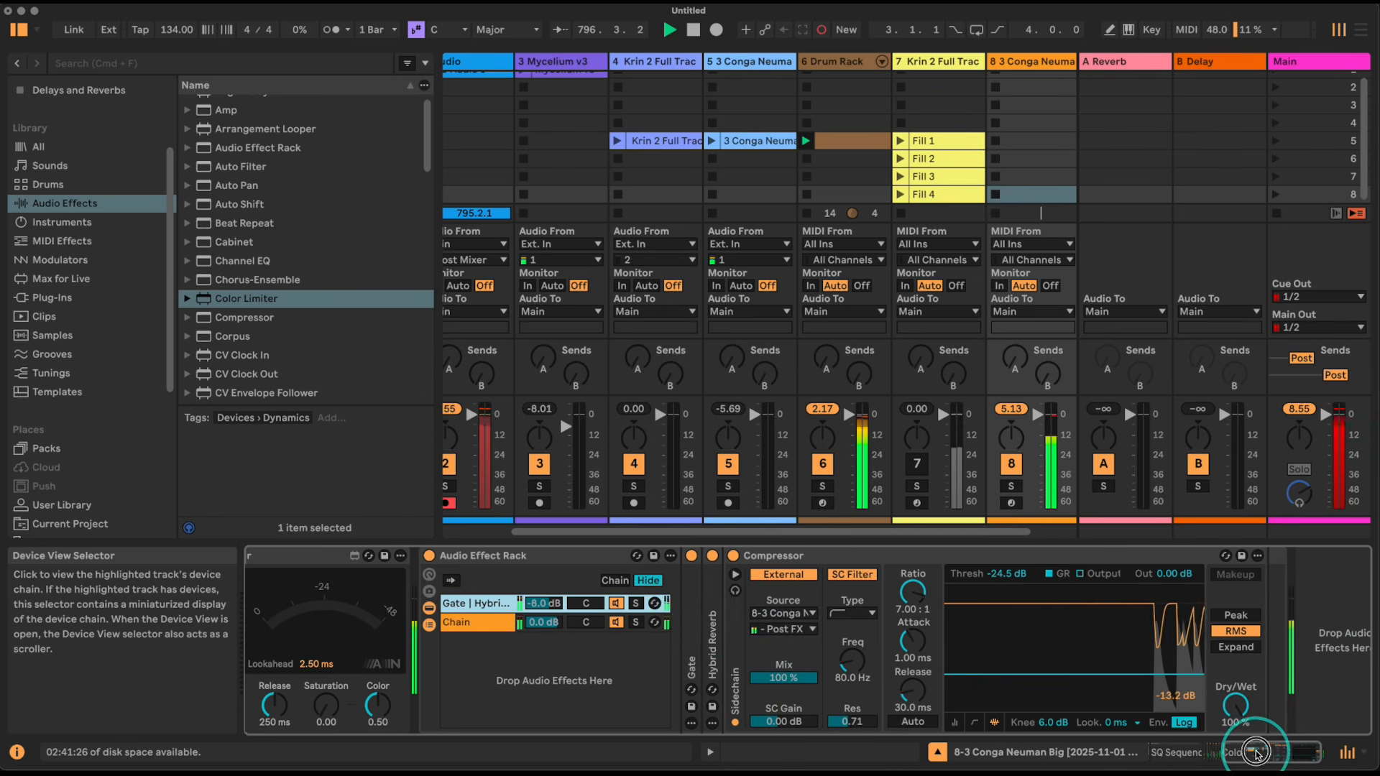
pyautogui.doubleClick(698, 622)
pyautogui.moveTo(737, 617); pyautogui.dragTo(737, 603)
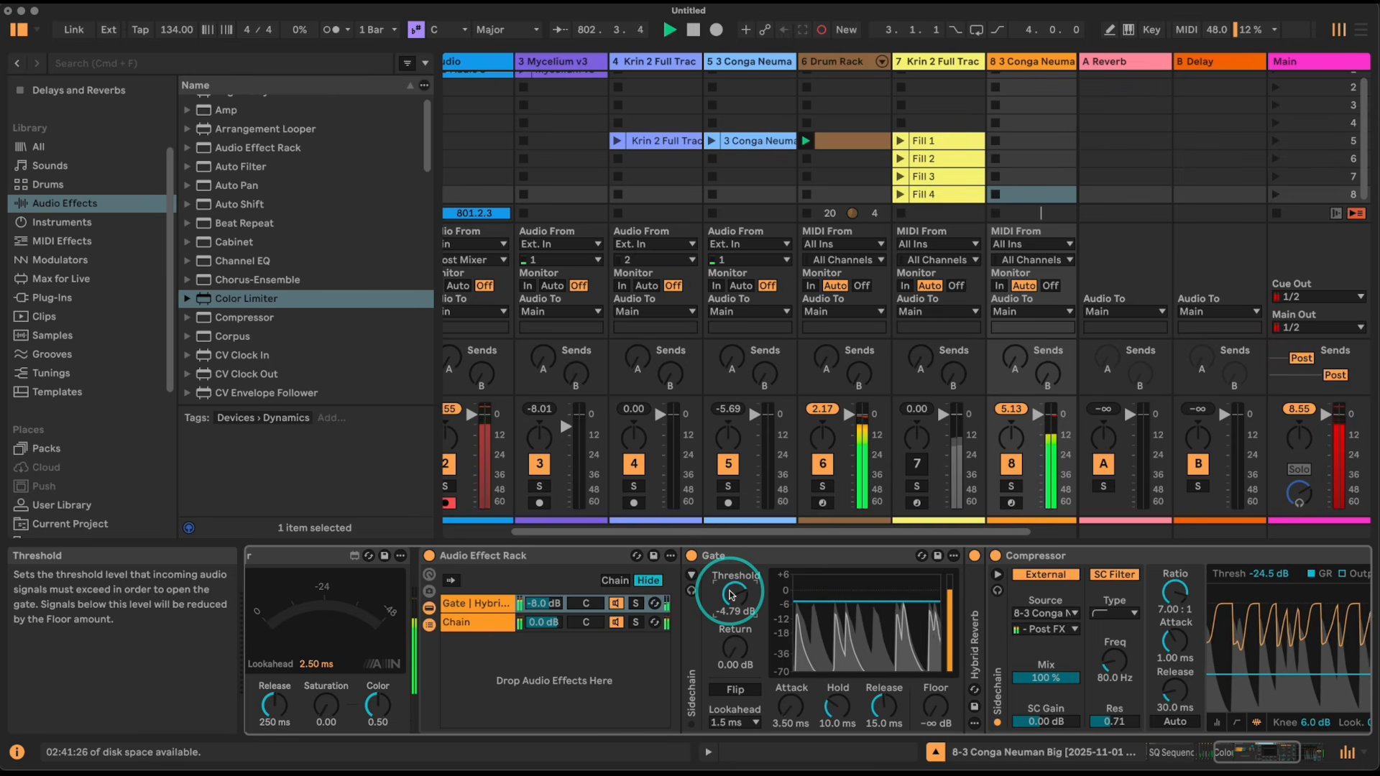
pyautogui.doubleClick(501, 553)
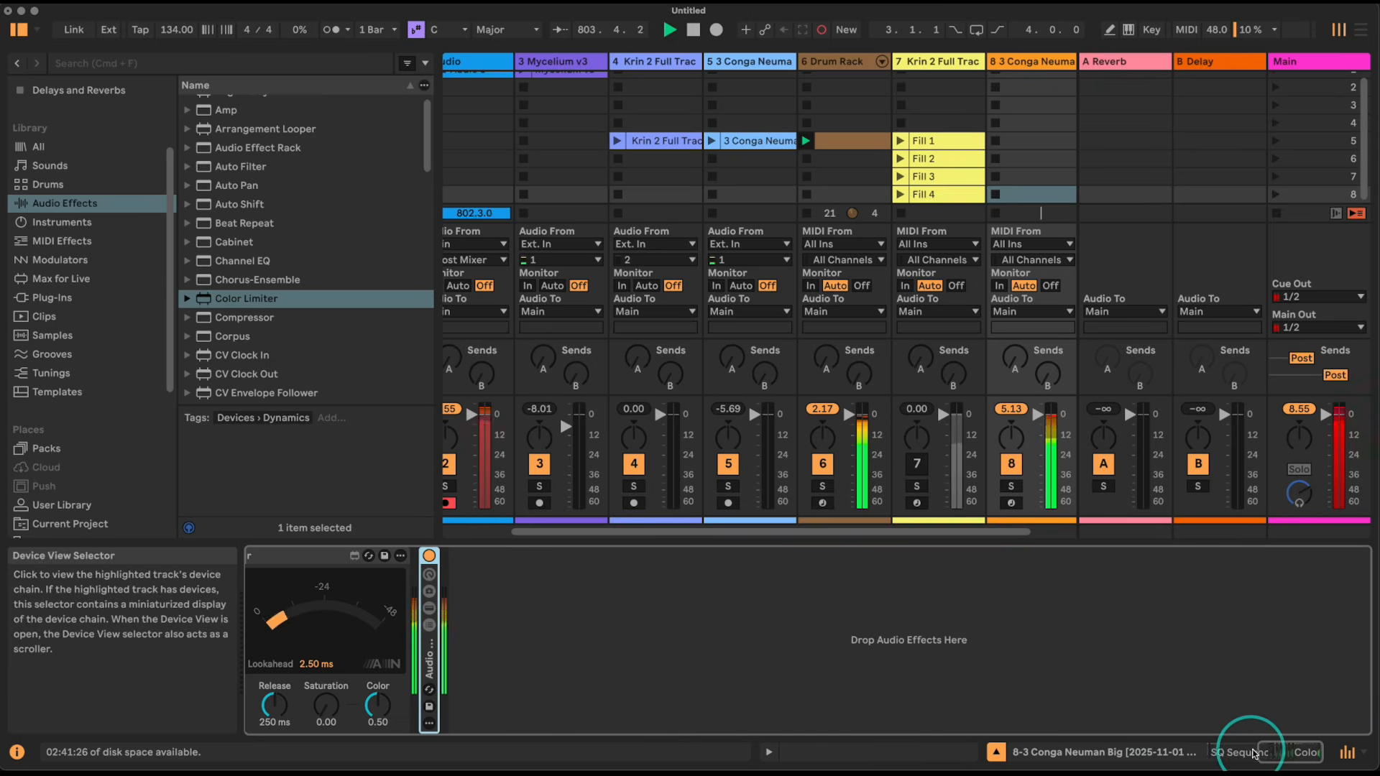
pyautogui.click(1222, 751)
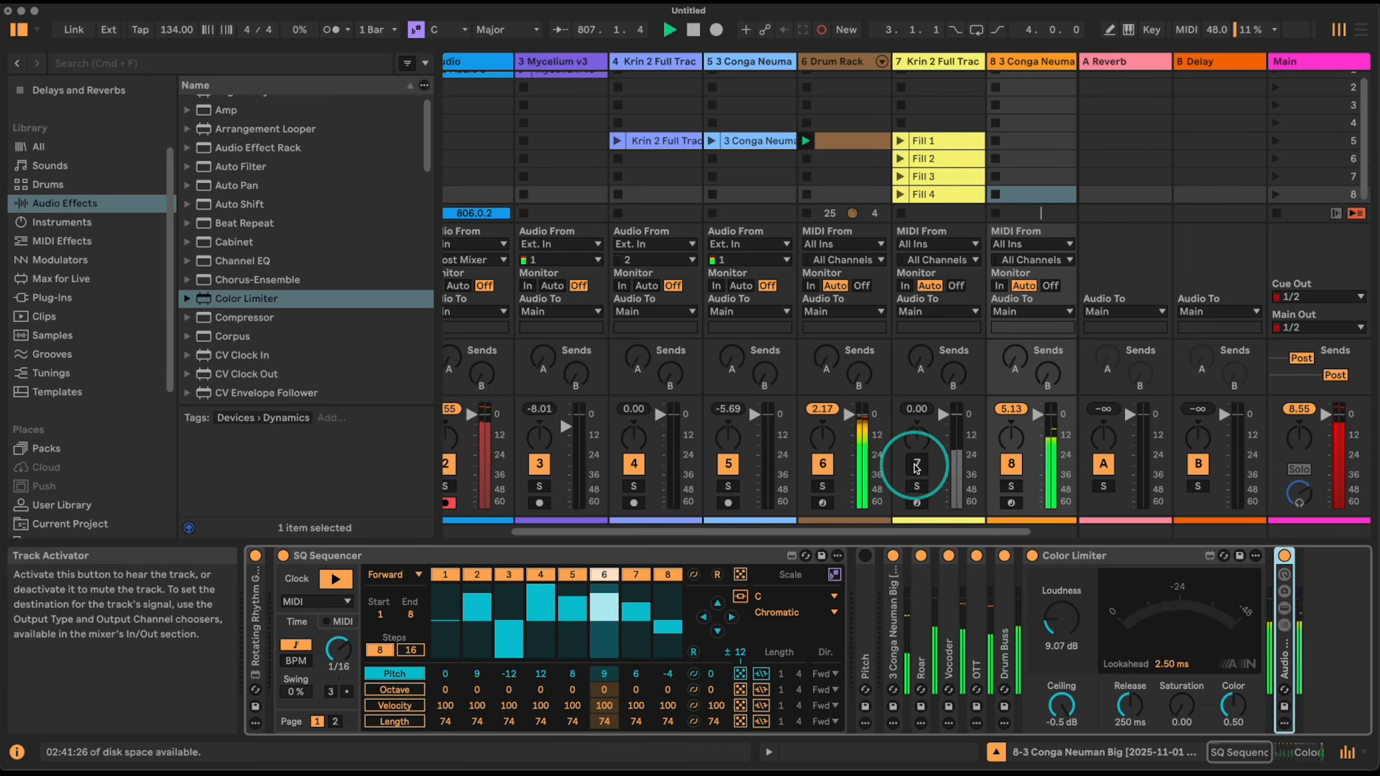
# - Activate track 7 and audition its Fill 1 and Fill 4 clips over the groove
pyautogui.click(917, 466)
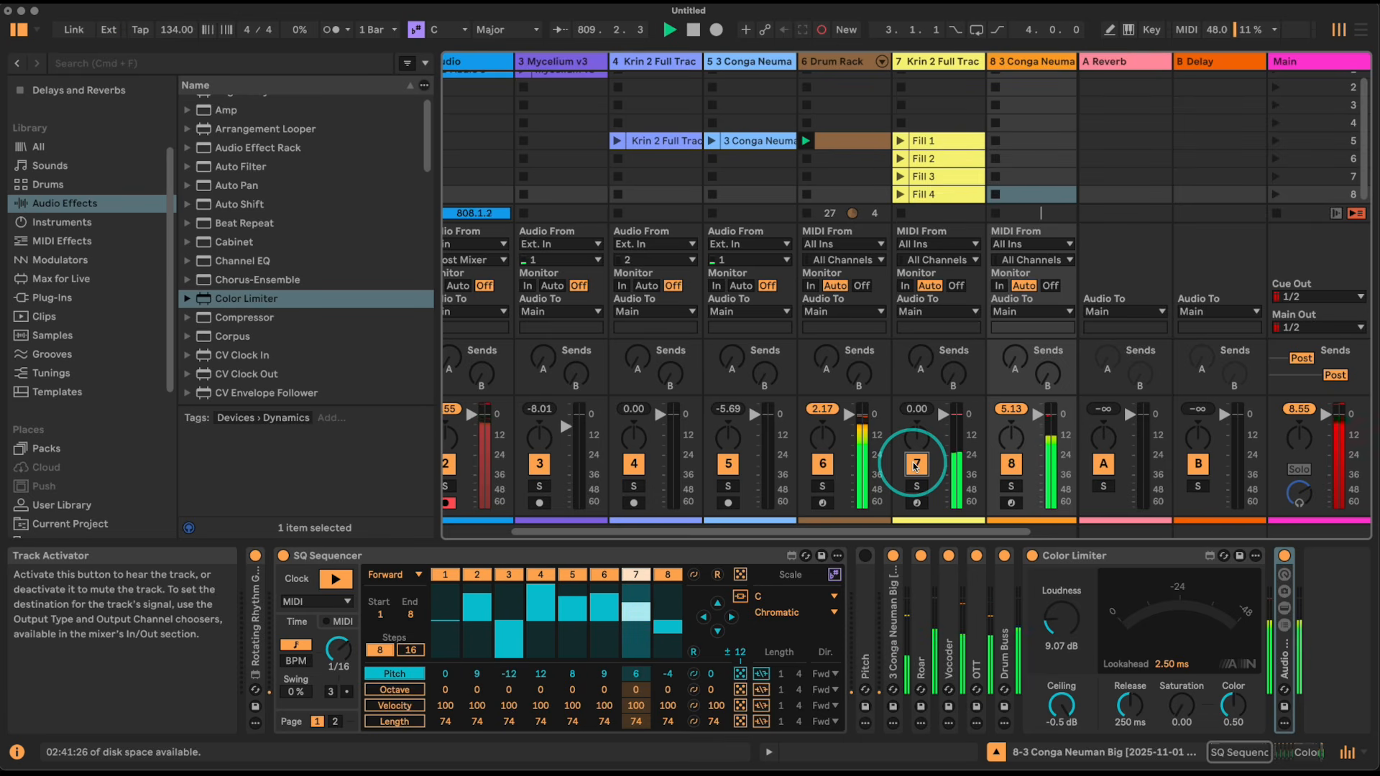
pyautogui.click(902, 142)
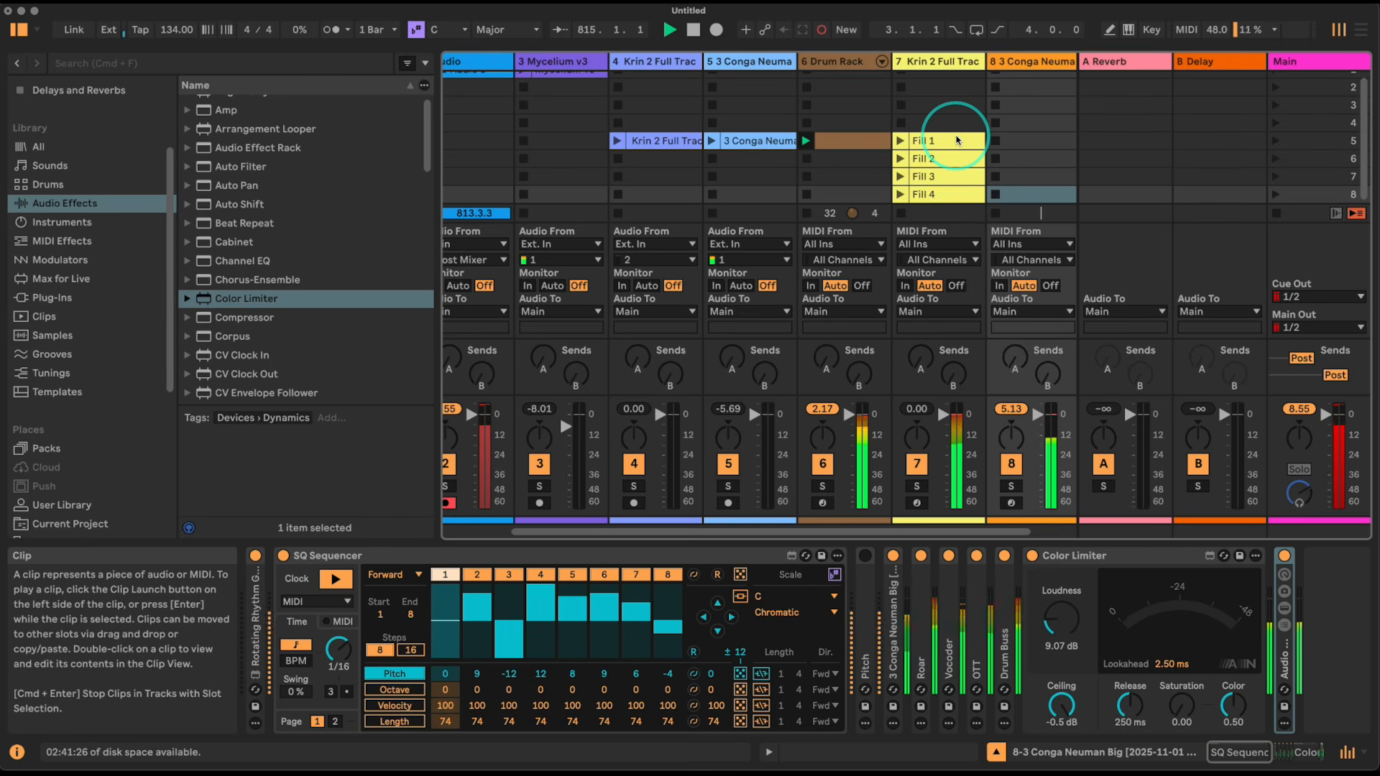
pyautogui.click(902, 194)
pyautogui.click(900, 141)
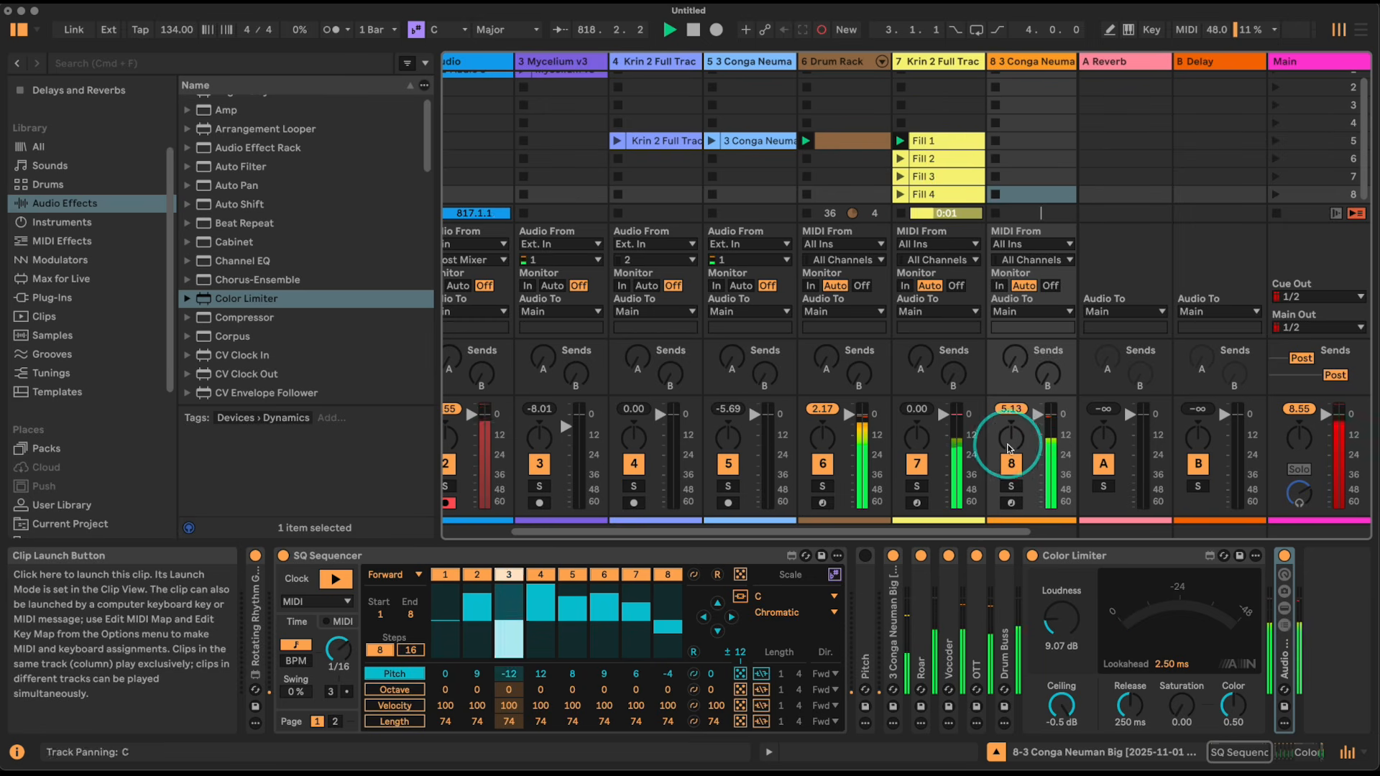
# - Temporarily mute track 8 while adding Align Delay before Corpus on track 7 with its right delay at 1.22 ms
pyautogui.click(1011, 464)
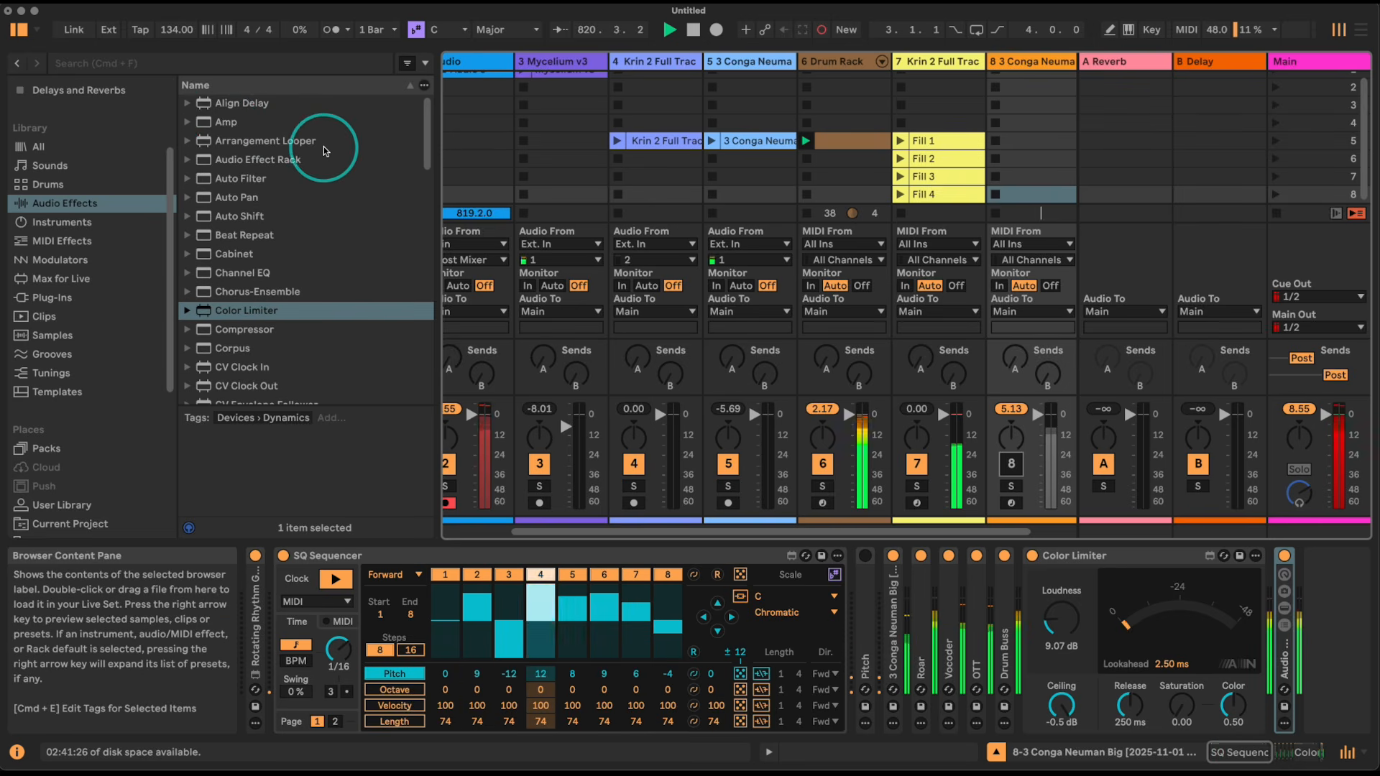
pyautogui.scroll(1, 216, 119)
pyautogui.click(216, 103)
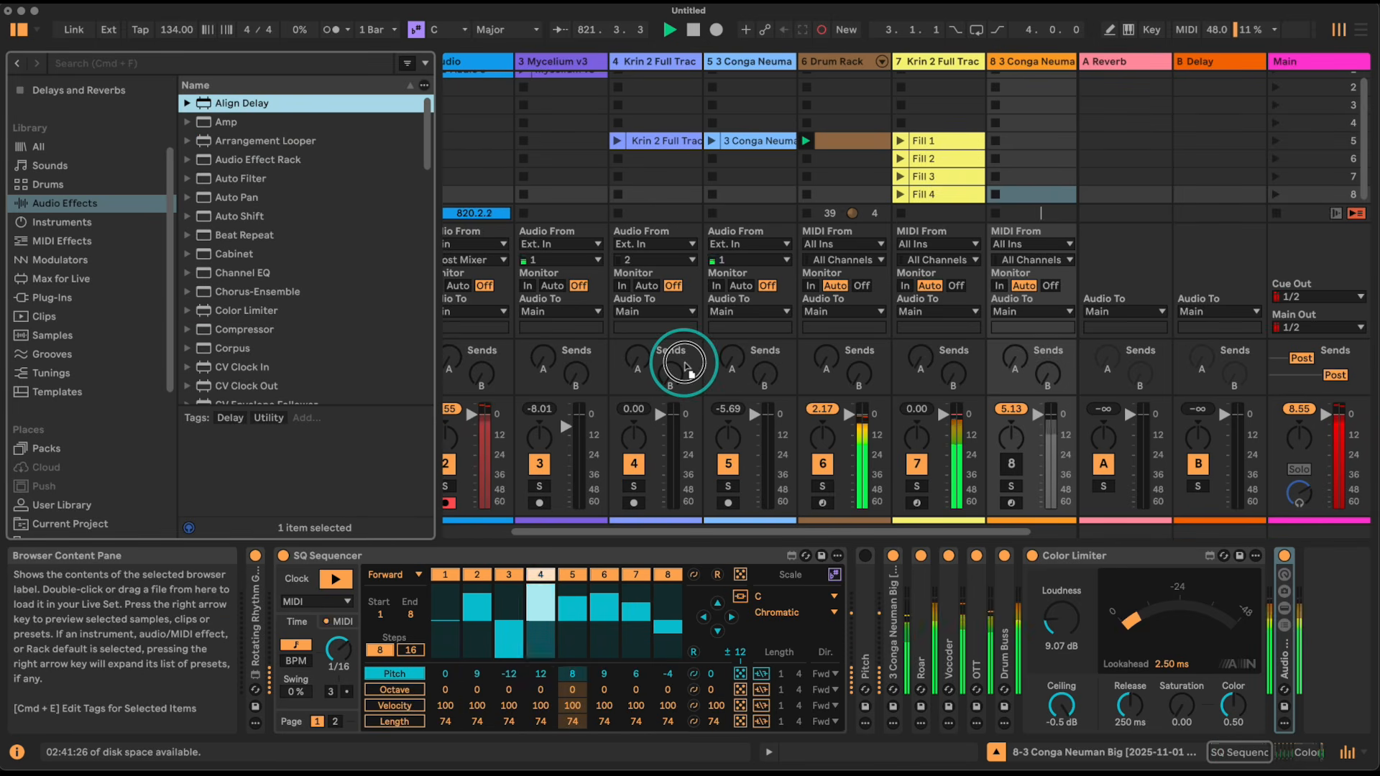
pyautogui.click(938, 119)
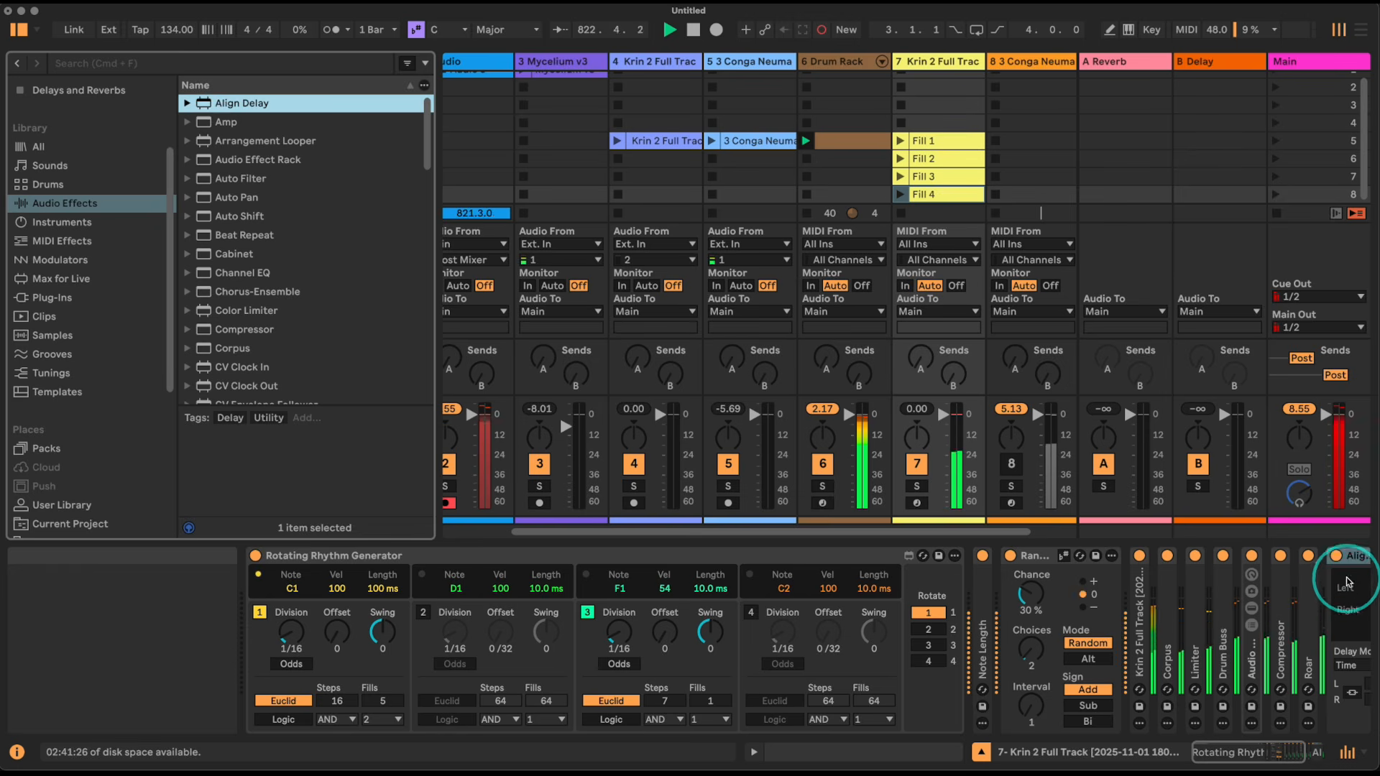
pyautogui.moveTo(1346, 556); pyautogui.dragTo(1011, 568)
pyautogui.moveTo(1110, 581); pyautogui.dragTo(1142, 586)
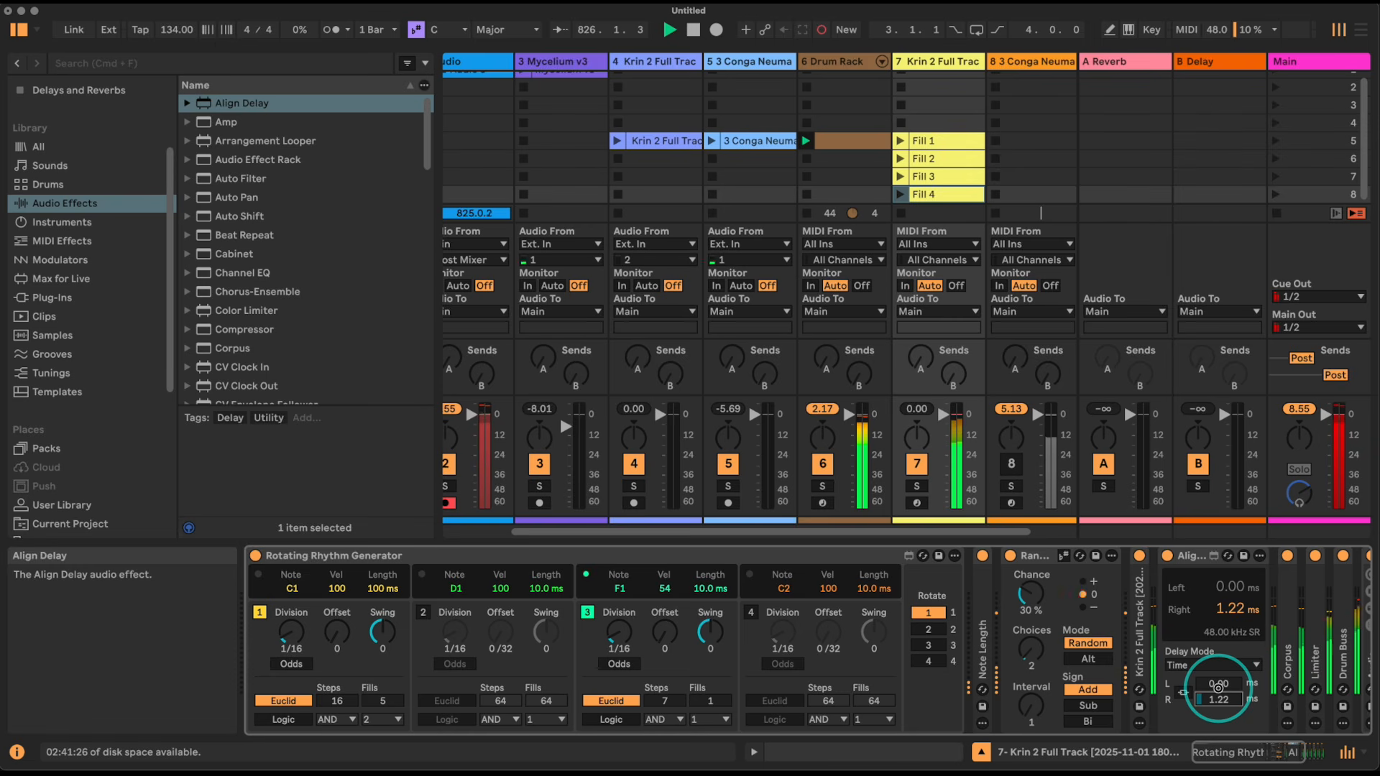
pyautogui.click(1014, 464)
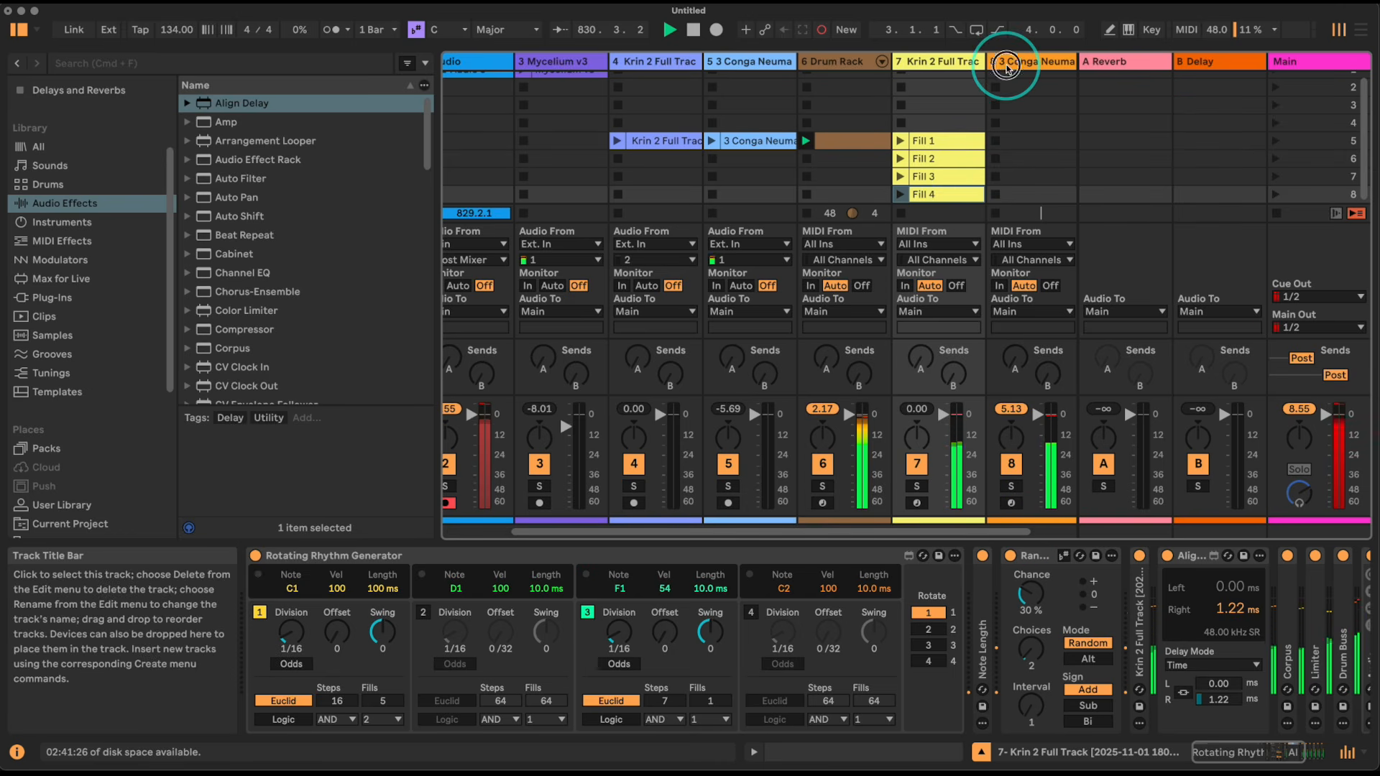
# - Fold SQ Sequencer on conga track 8 and add a Compressor after the Audio Effect Rack
pyautogui.click(1001, 61)
pyautogui.doubleClick(601, 555)
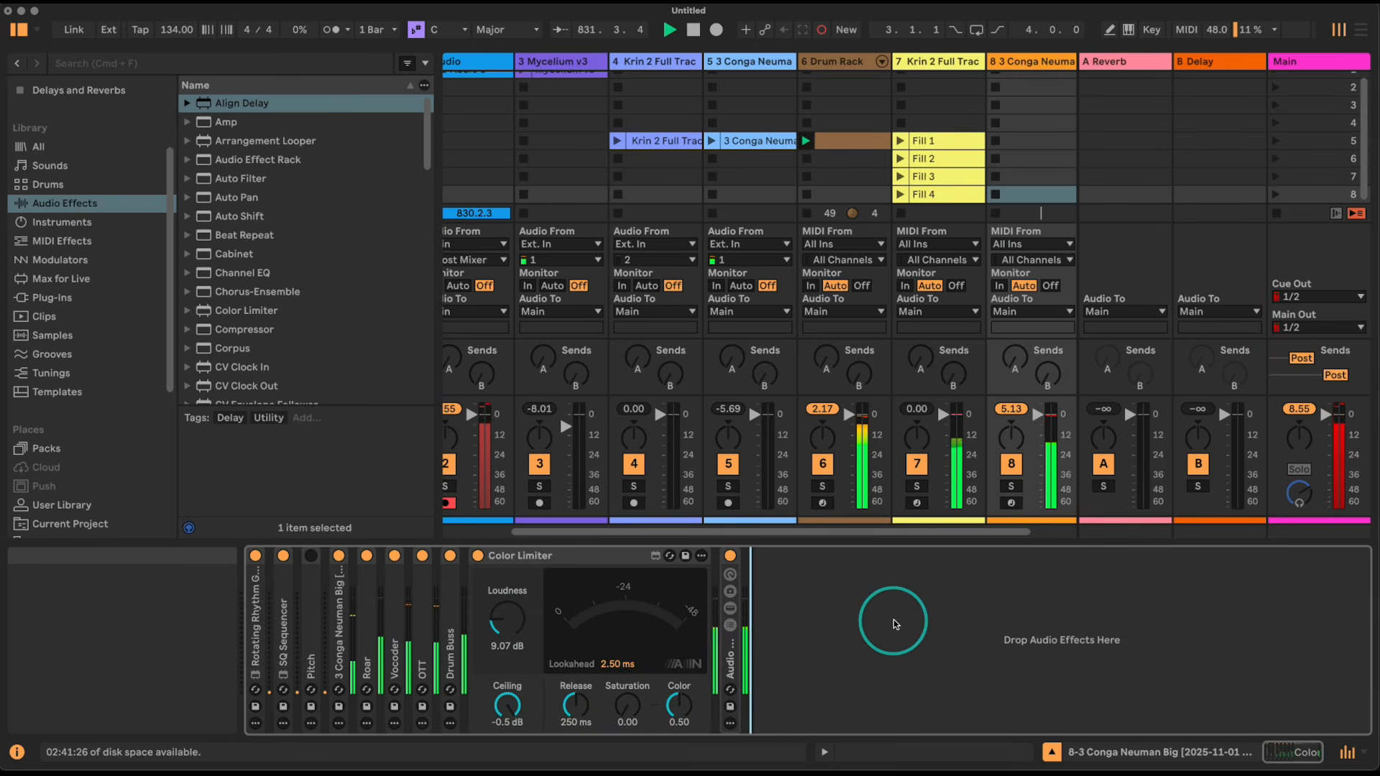
pyautogui.moveTo(245, 332); pyautogui.dragTo(762, 579)
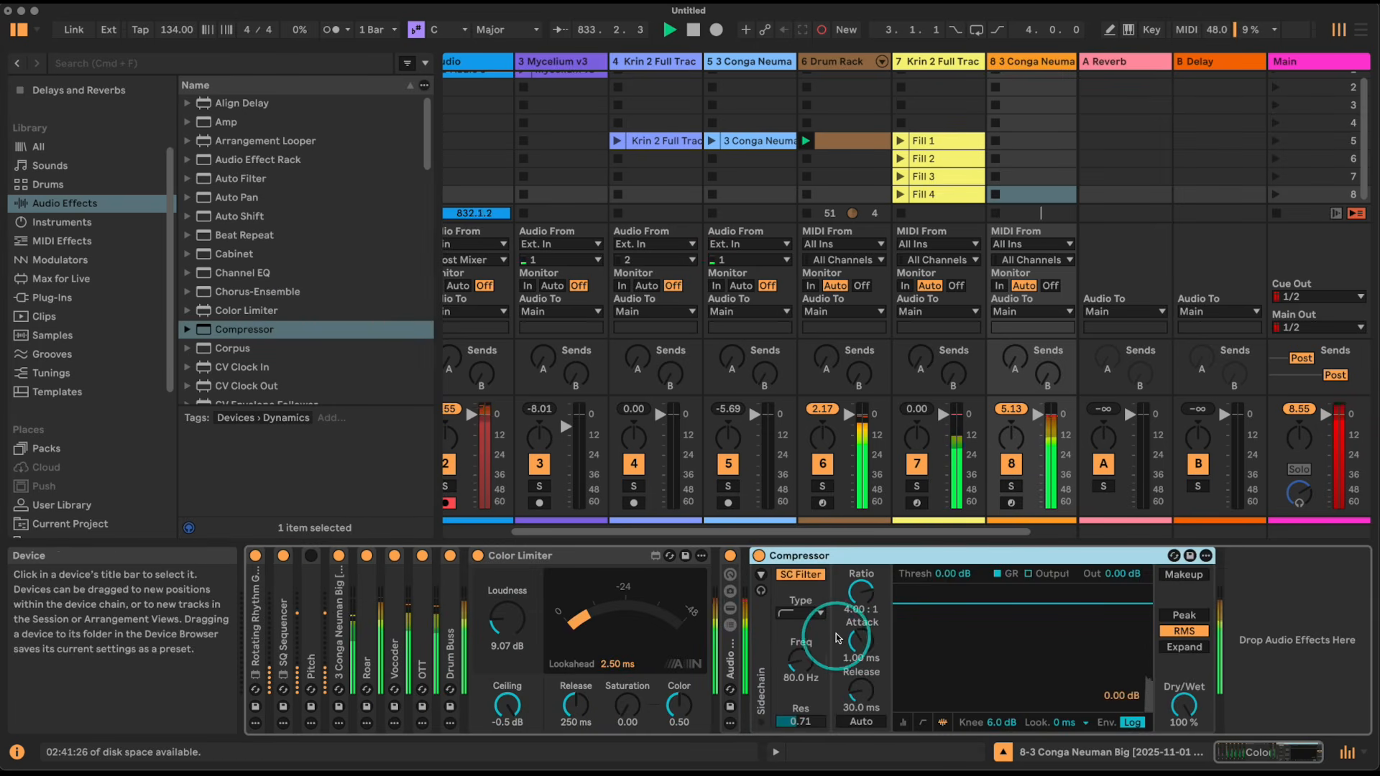
# - Sidechain the new Compressor from 6-Drum Rack's Answer Phone C1 chain at Post FX, with its Threshold at -18.8 dB
pyautogui.click(760, 577)
pyautogui.click(810, 575)
pyautogui.click(807, 613)
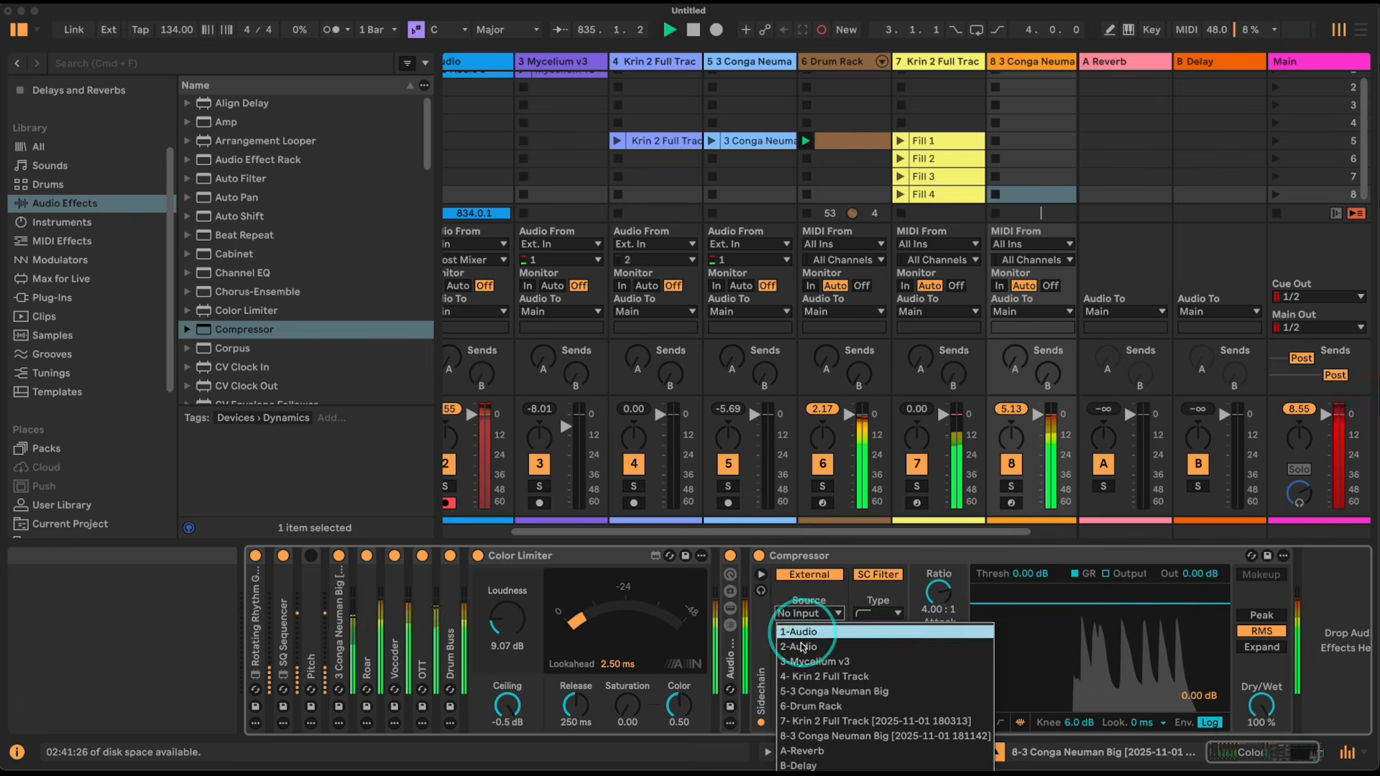
pyautogui.click(819, 706)
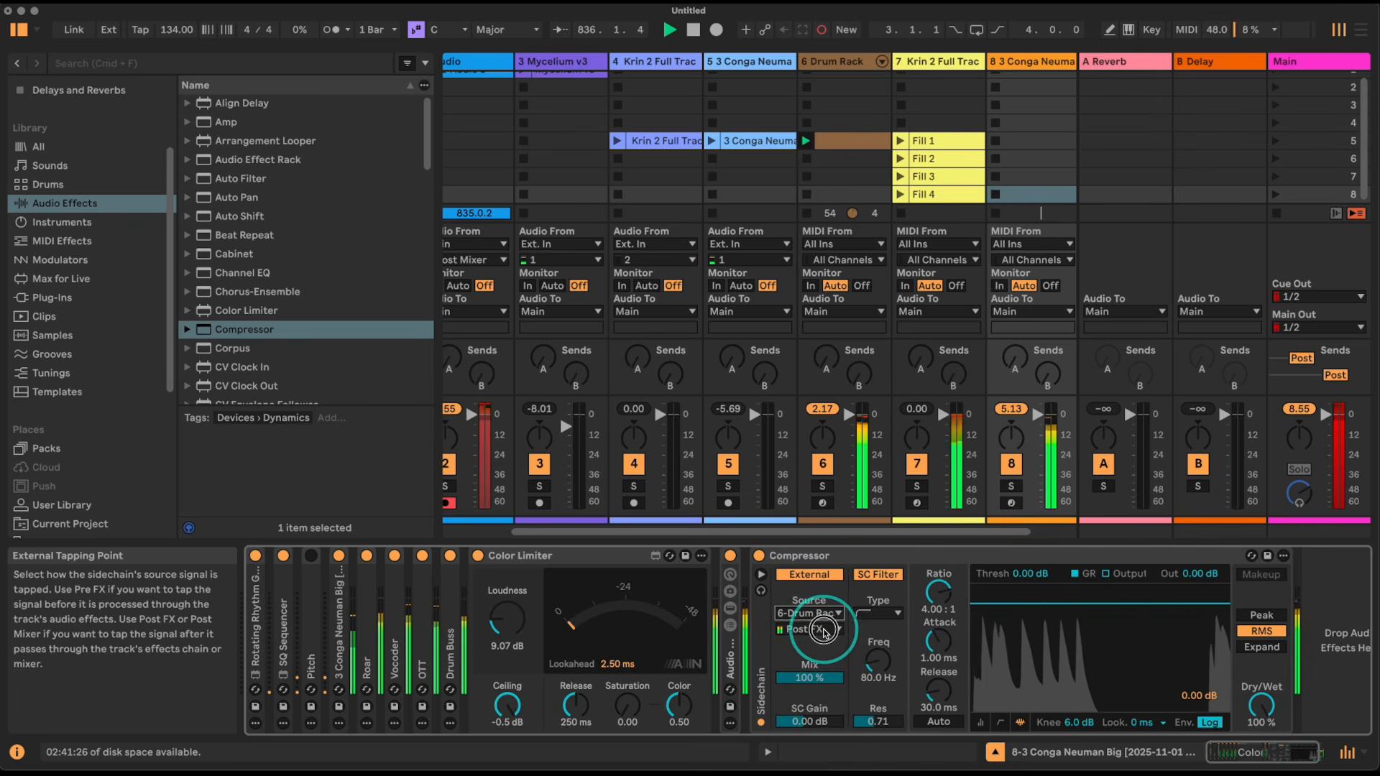
pyautogui.click(807, 629)
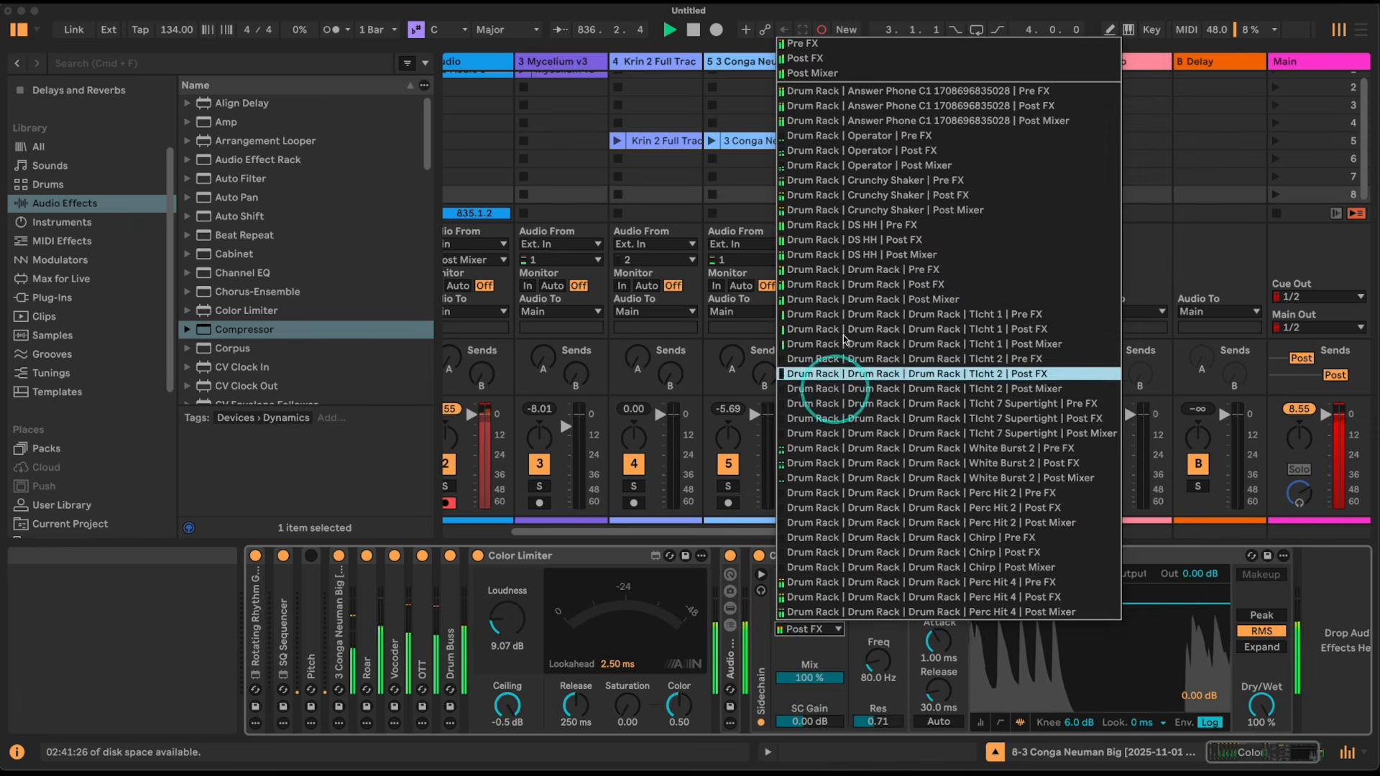
pyautogui.click(959, 107)
pyautogui.moveTo(1042, 577); pyautogui.dragTo(1042, 604)
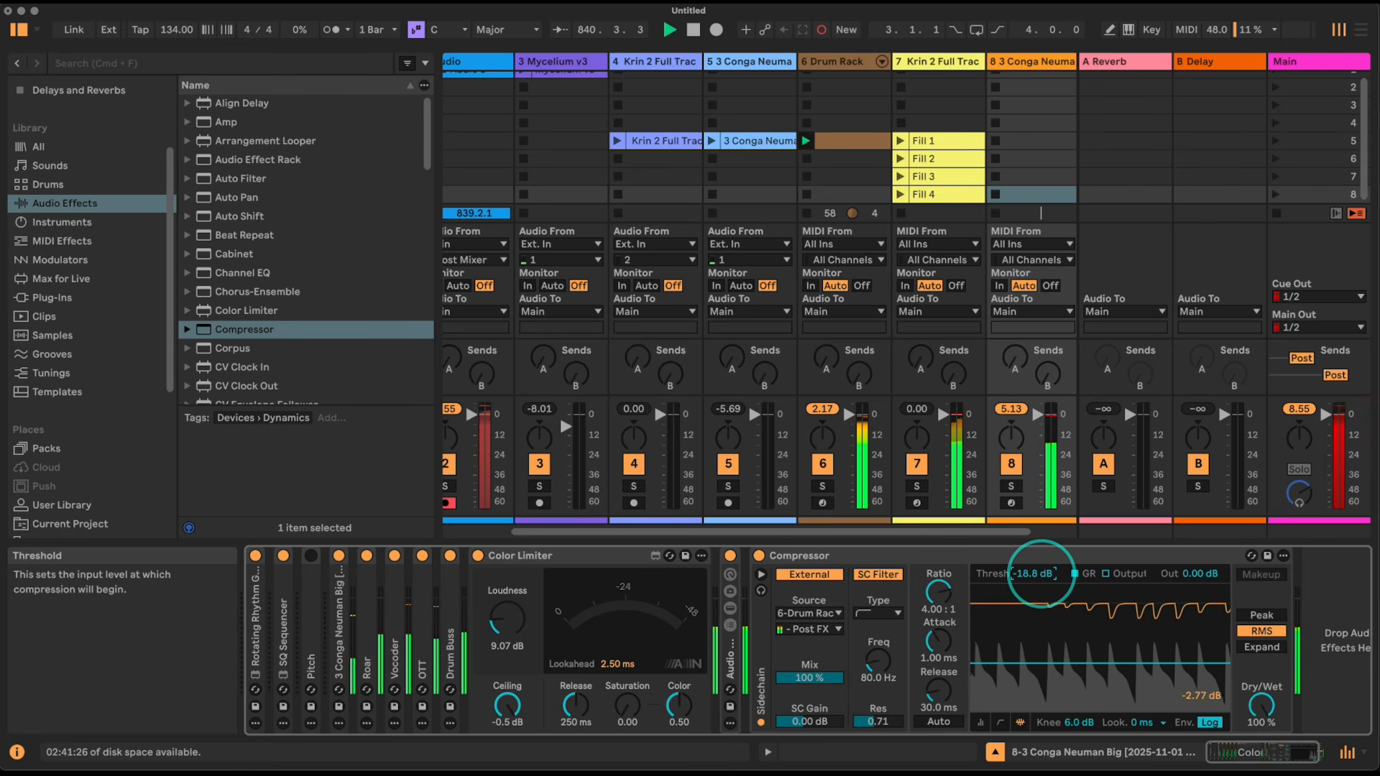
# - Set the conga track 8 Compressor's Threshold to -19.6 dB and select that track's empty slot in scene 5
pyautogui.moveTo(1041, 573); pyautogui.dragTo(1041, 576)
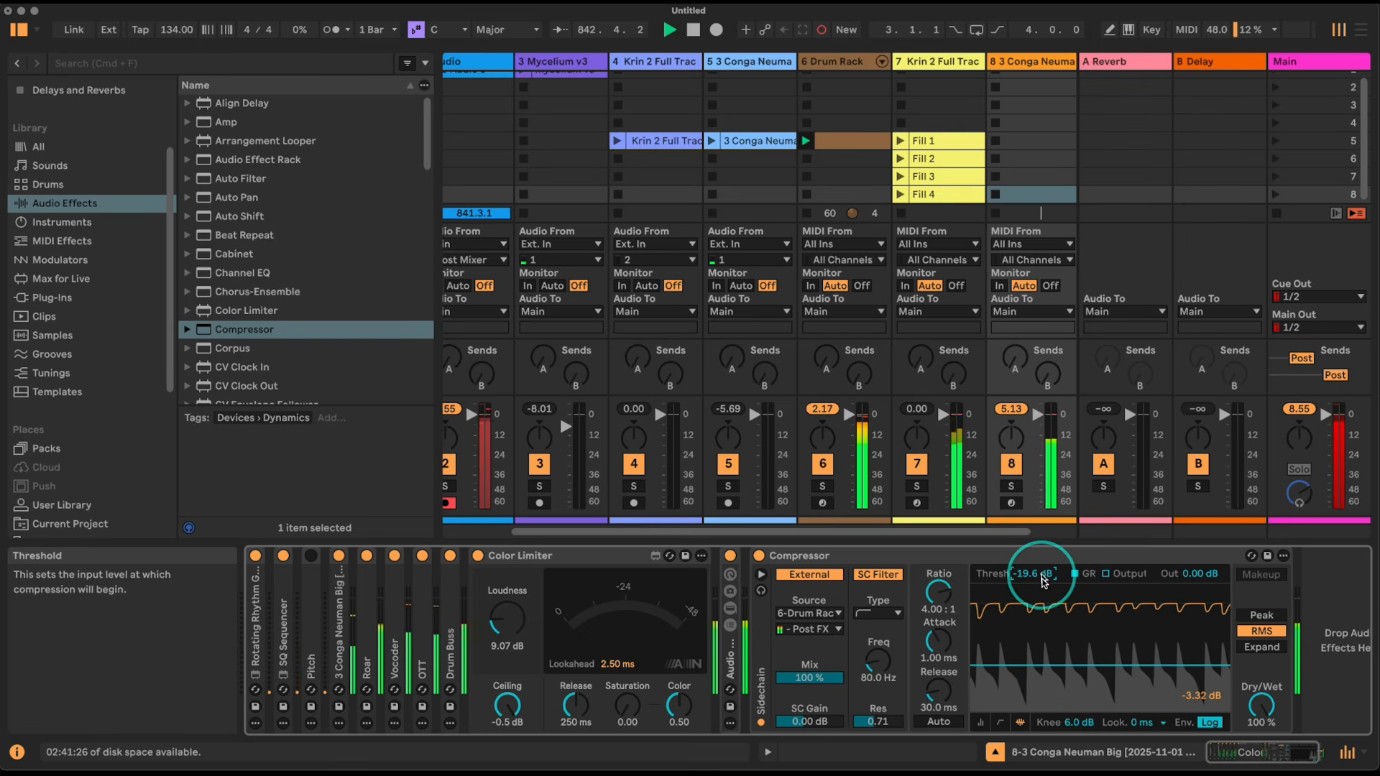
pyautogui.click(941, 147)
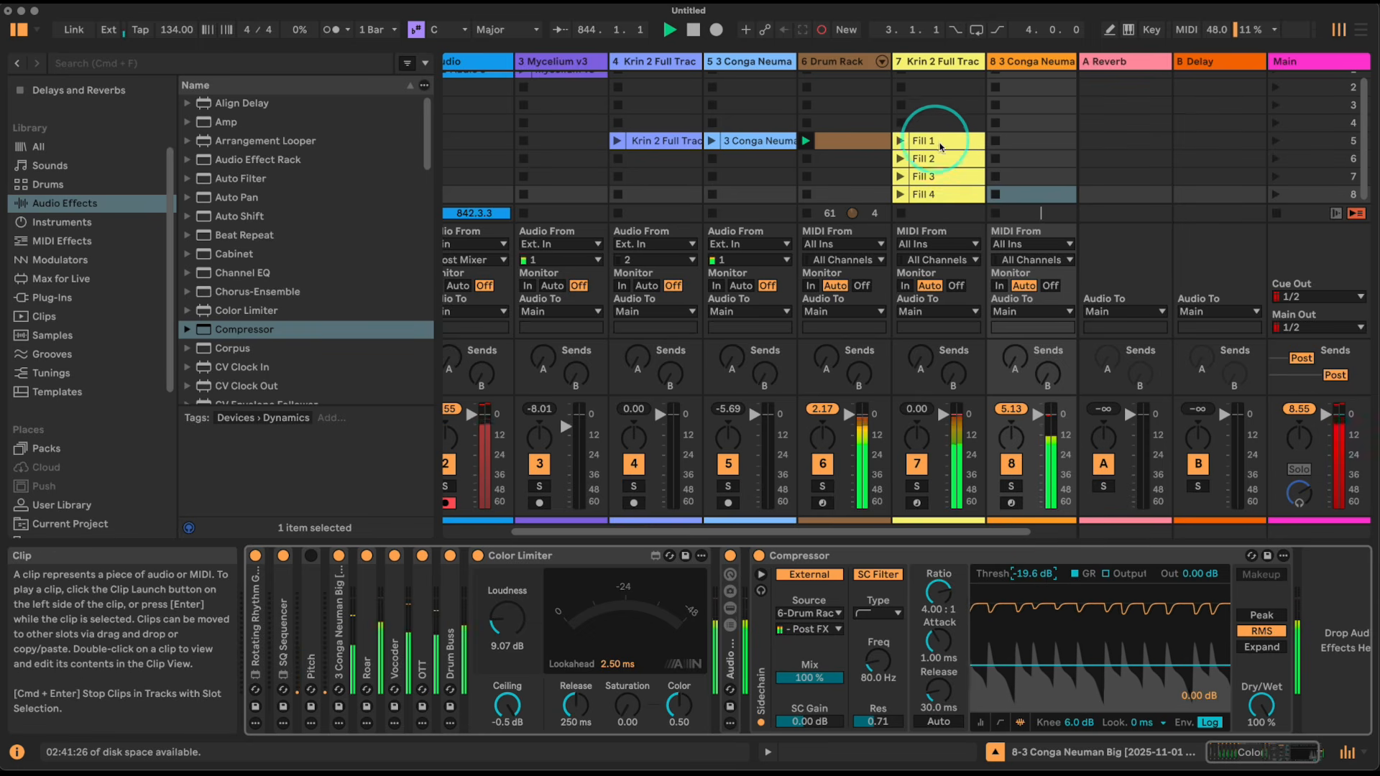
pyautogui.click(1006, 135)
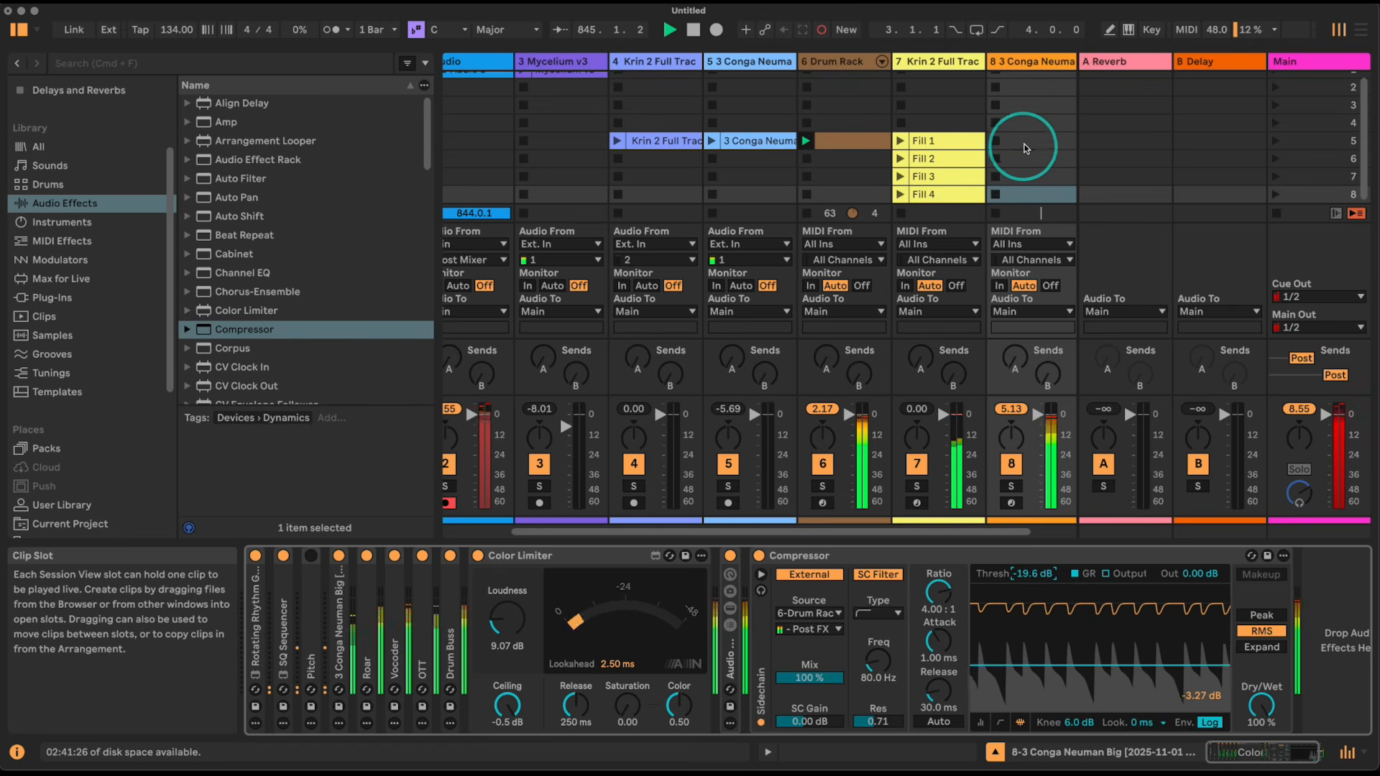
pyautogui.click(1024, 144)
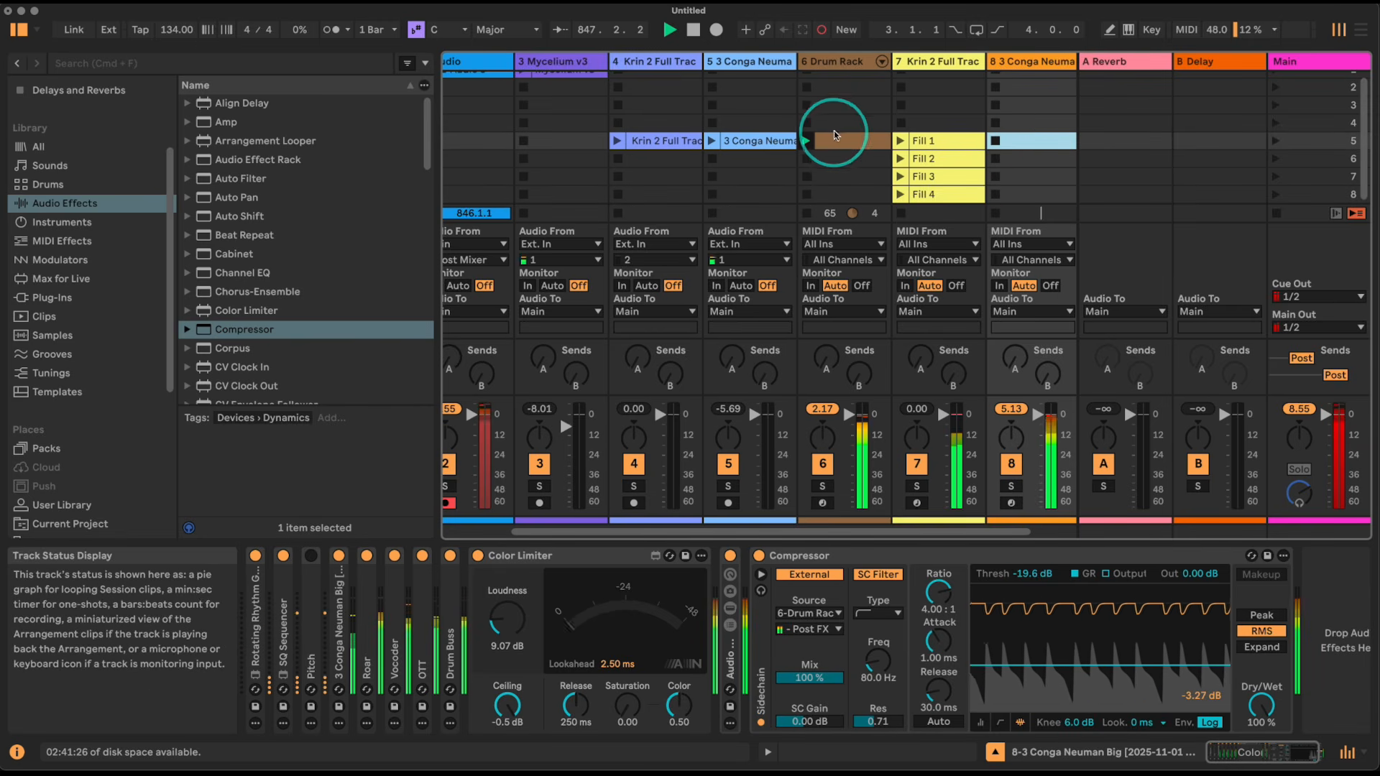
# - Show the DS HH chain of track 6's Drum Rack and shorten the hi-hat's Decay to 2.35 %
pyautogui.click(834, 61)
pyautogui.click(506, 612)
pyautogui.click(540, 648)
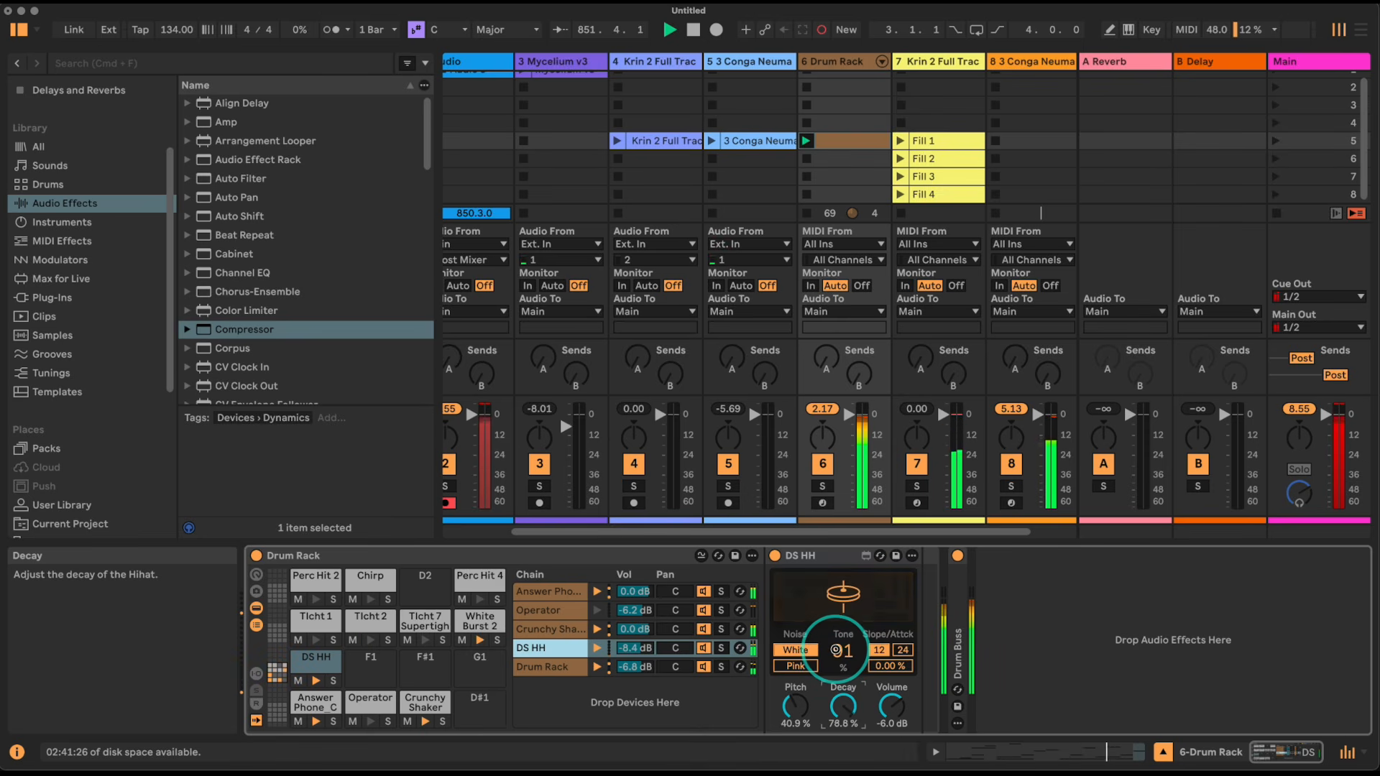
pyautogui.moveTo(849, 720); pyautogui.dragTo(846, 696)
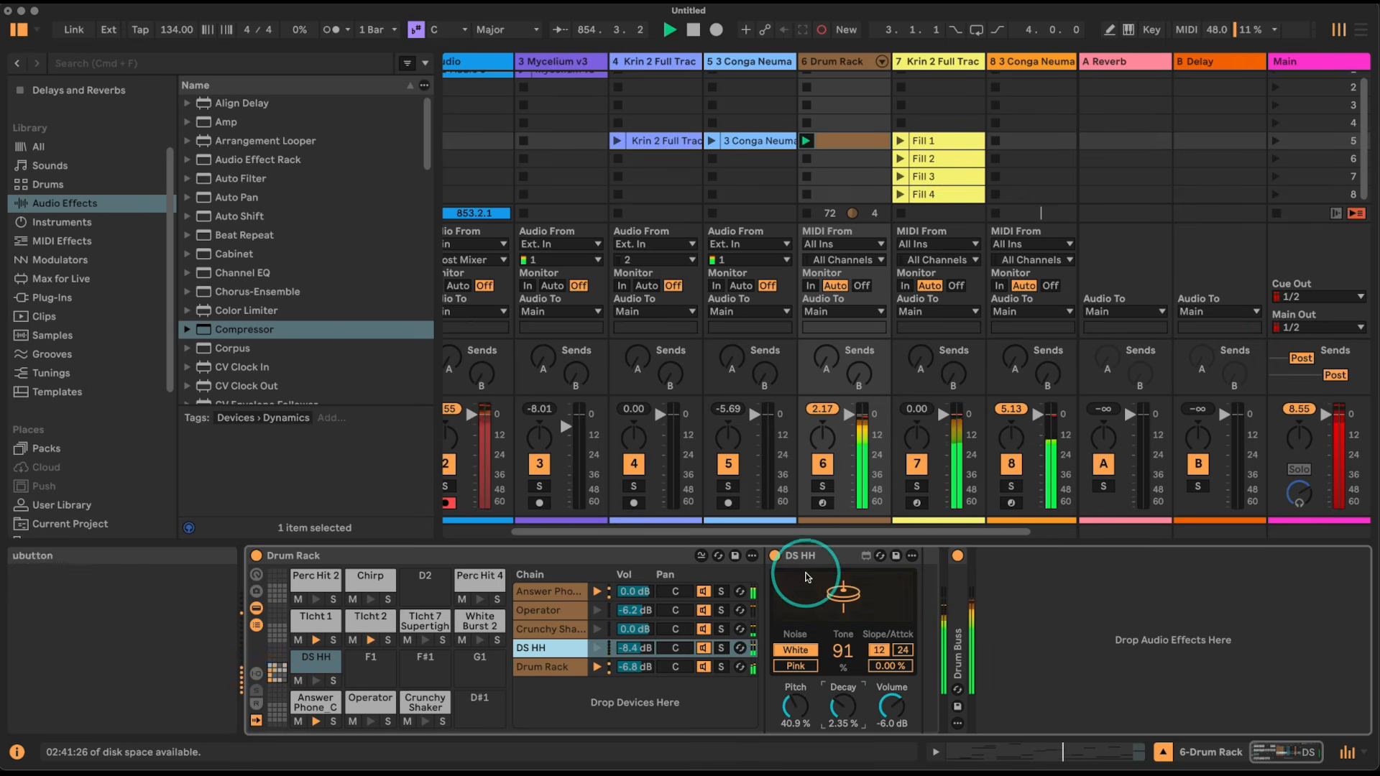
# - Map the DS HH Decay to the Drum Rack's first macro and set that macro to 0.51 %
pyautogui.rightClick(830, 706)
pyautogui.click(891, 342)
pyautogui.moveTo(281, 622)
pyautogui.mouseDown()
pyautogui.moveTo(281, 603)
pyautogui.moveTo(286, 622)
pyautogui.mouseUp()
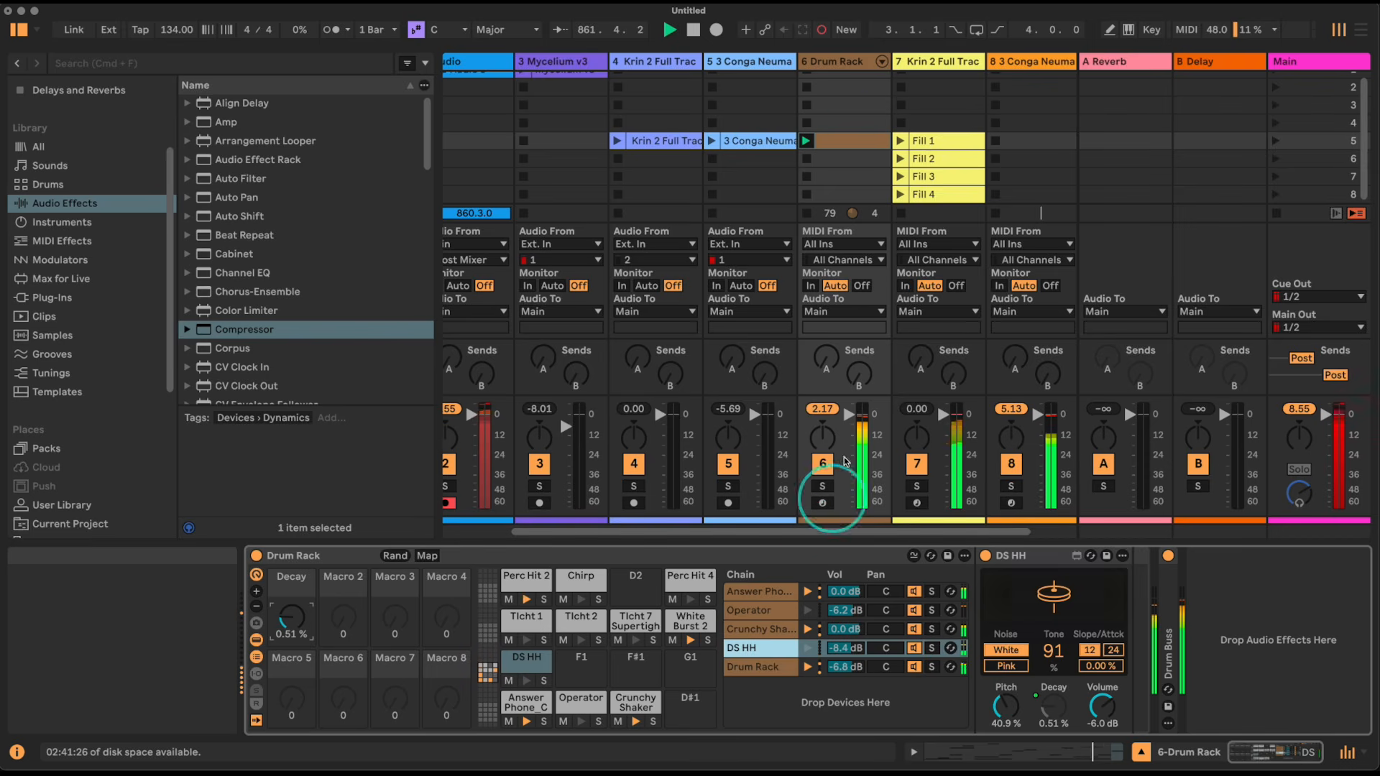
pyautogui.scroll(1, 838, 129)
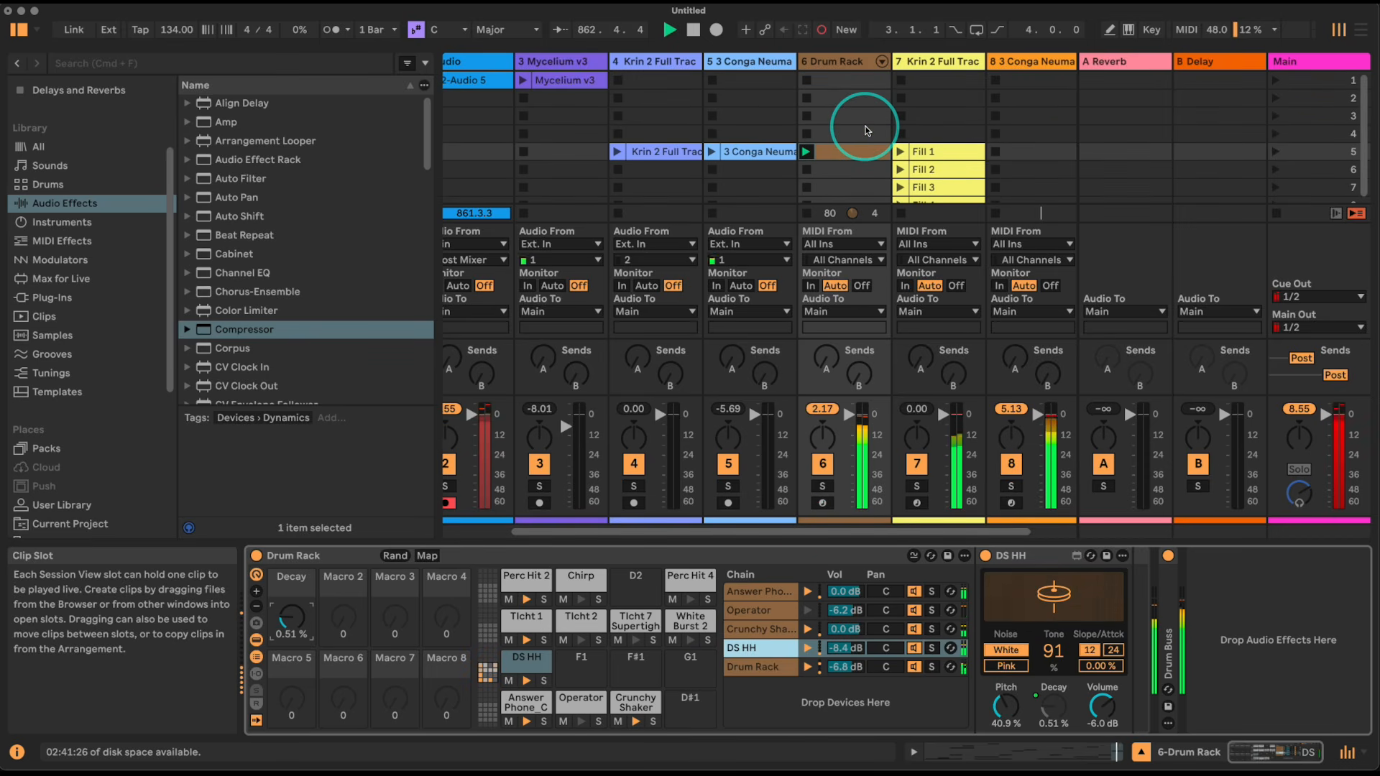
pyautogui.scroll(-1, 866, 130)
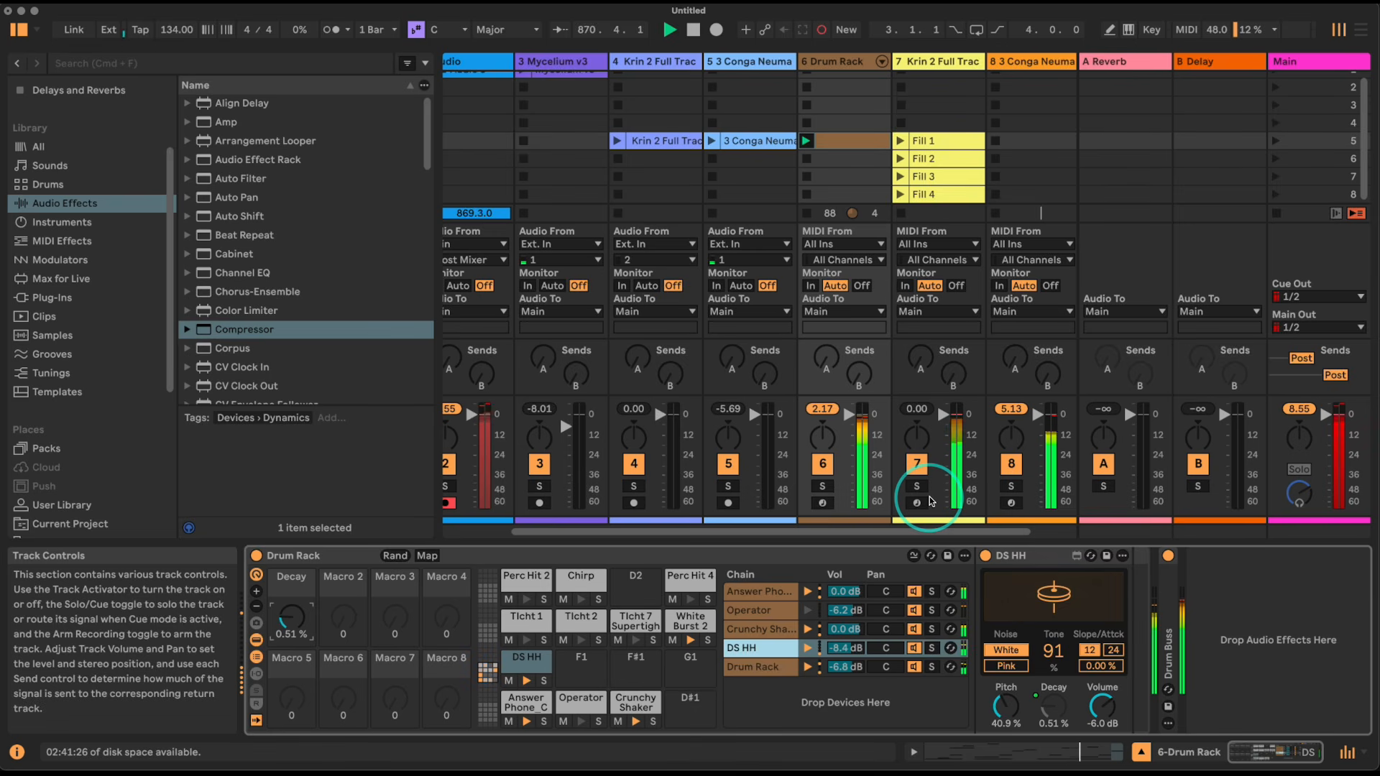
pyautogui.scroll(2, 585, 139)
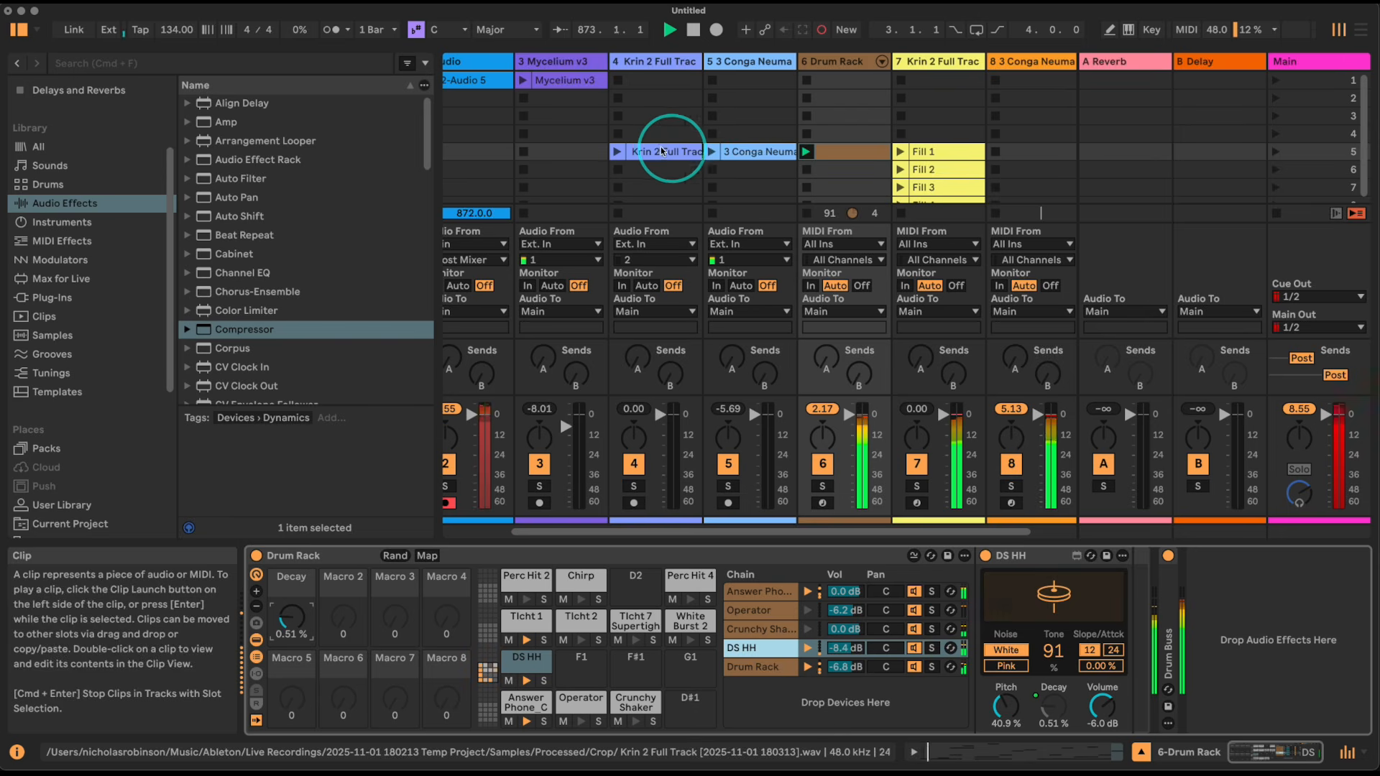
pyautogui.scroll(-1, 851, 162)
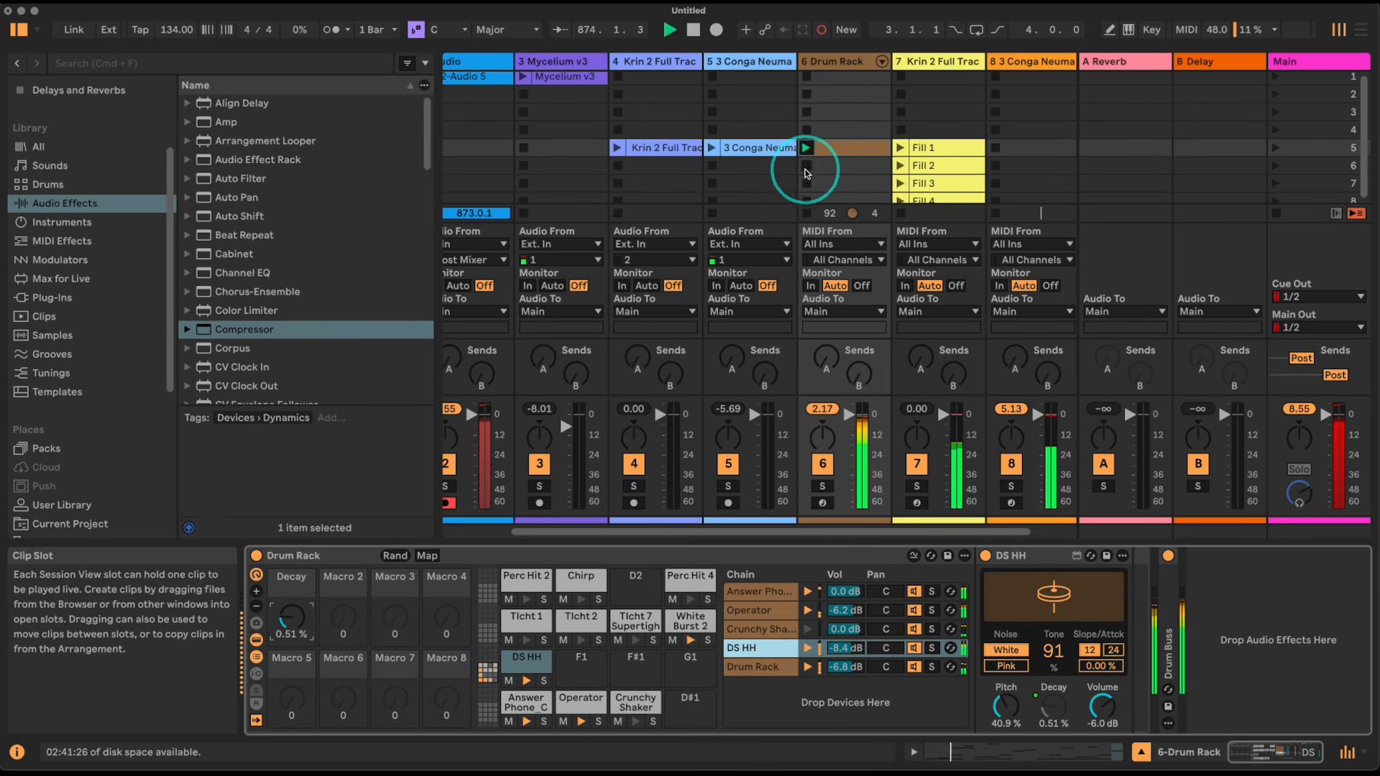
pyautogui.scroll(-1, 840, 171)
pyautogui.scroll(-1, 840, 170)
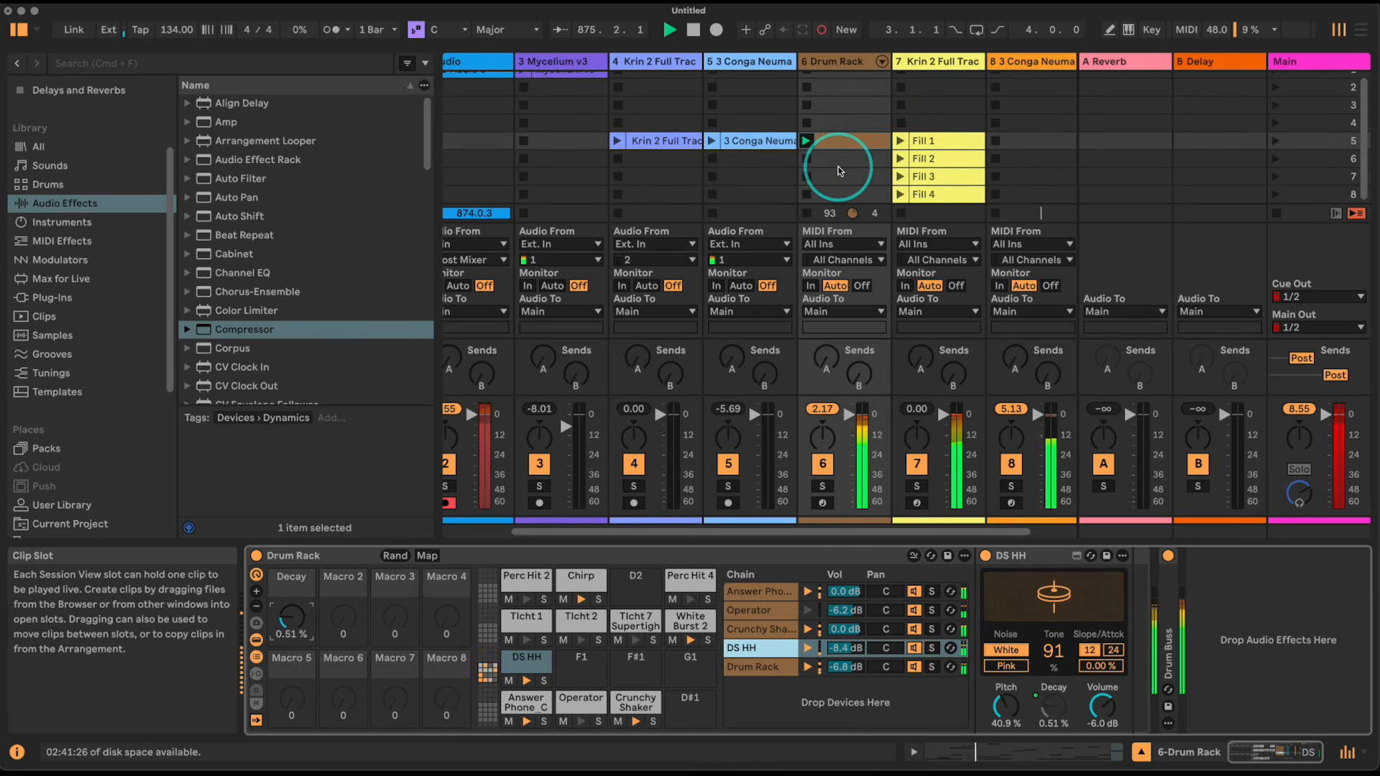